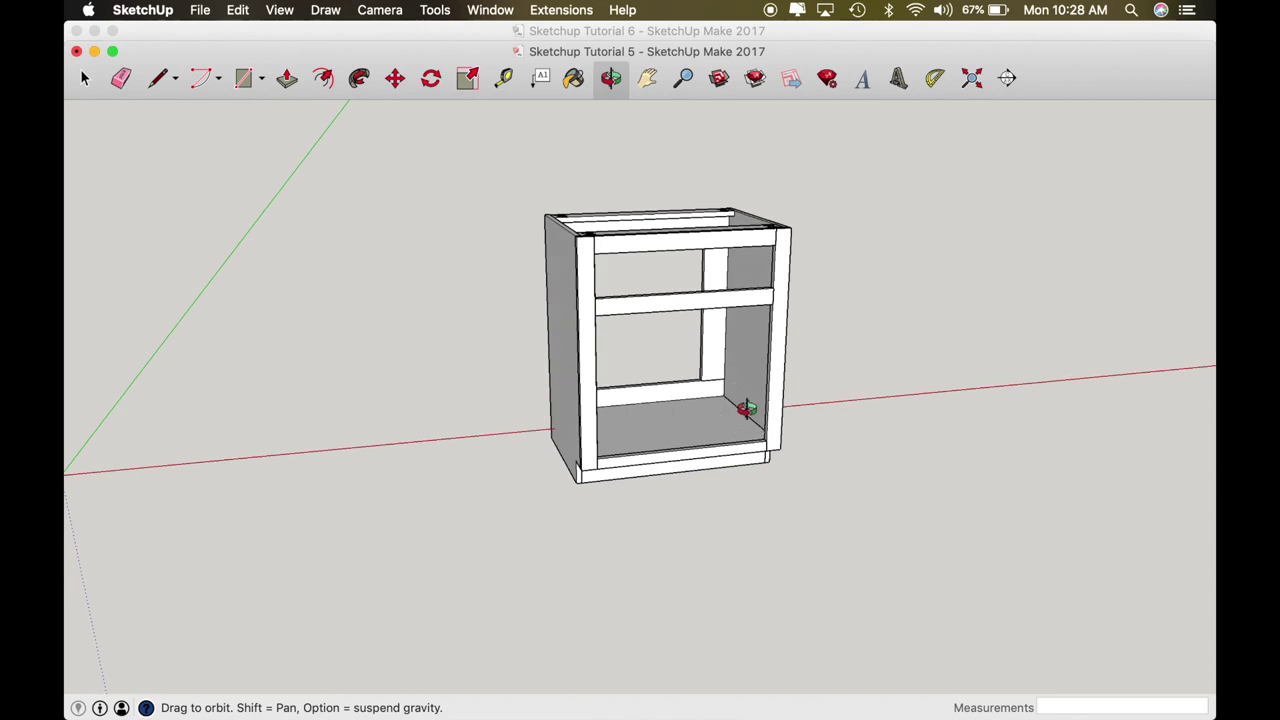
# Step: Measure the side panel's depth up to the face frame and its overall height in the finished reference cabinet
pyautogui.moveTo(651, 423); pyautogui.dragTo(527, 432)
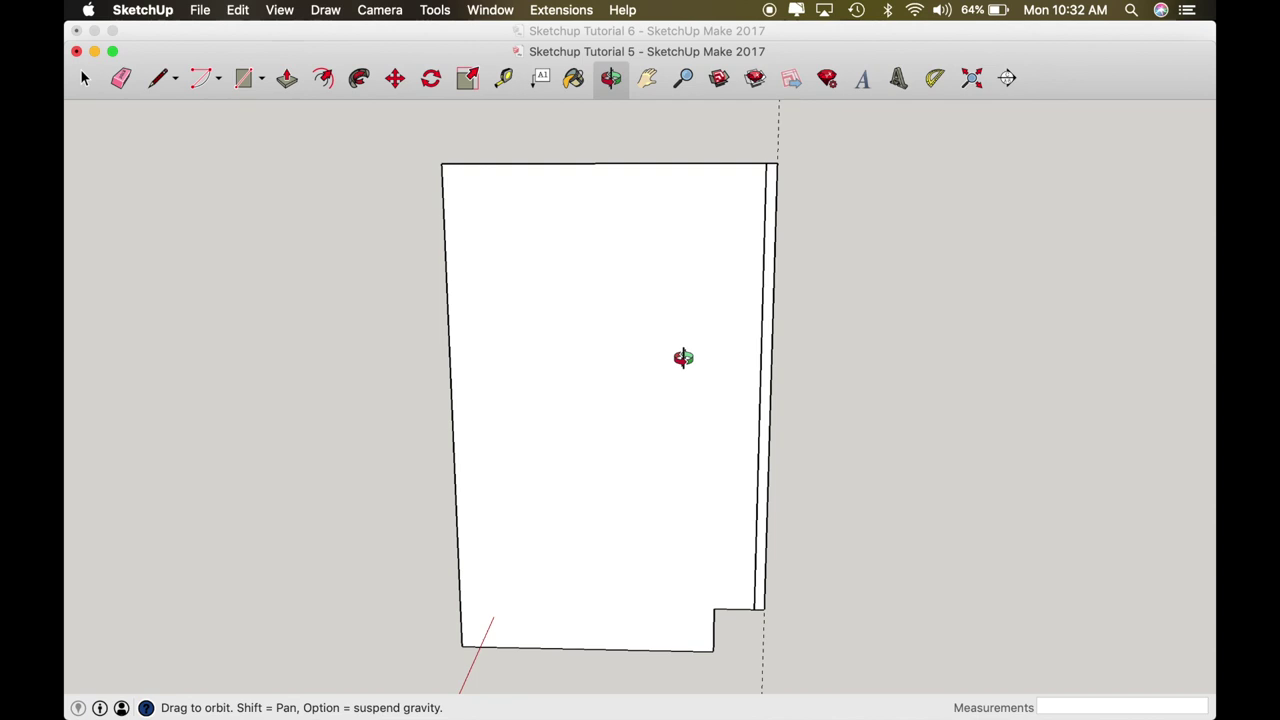
pyautogui.press('t')
pyautogui.click(557, 649)
pyautogui.click(450, 316)
pyautogui.click(448, 314)
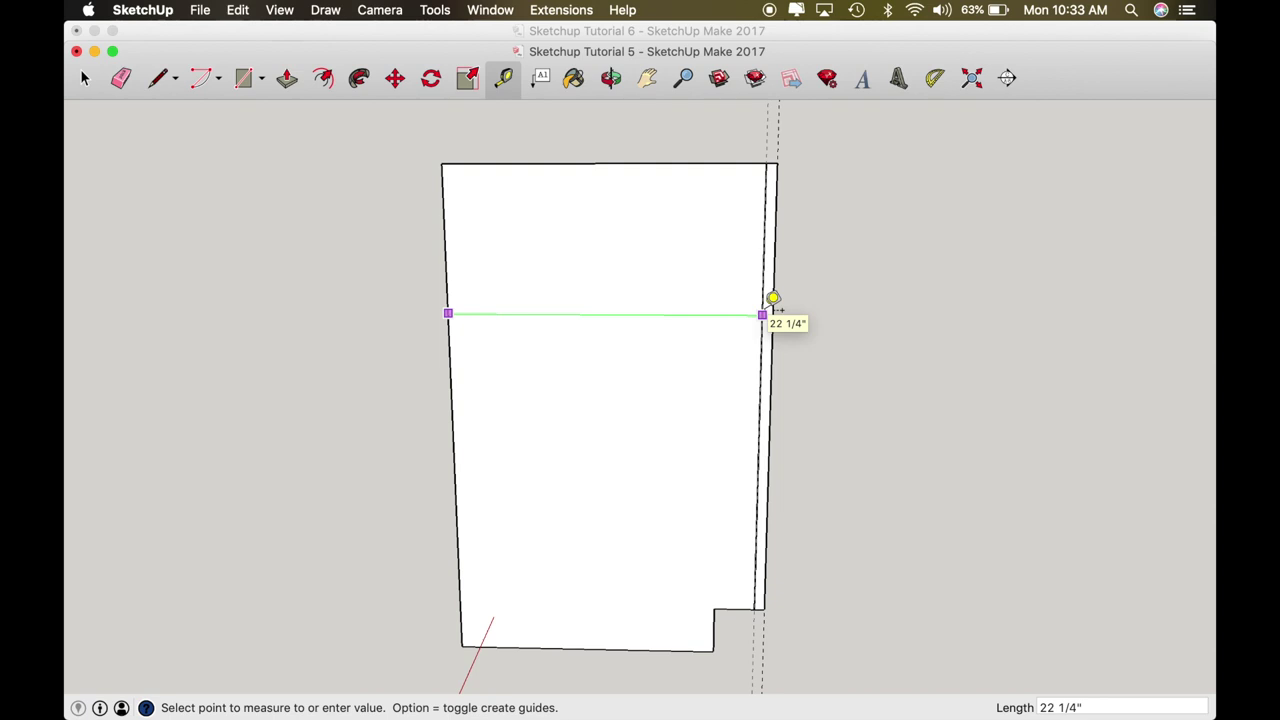
pyautogui.click(773, 298)
pyautogui.click(625, 633)
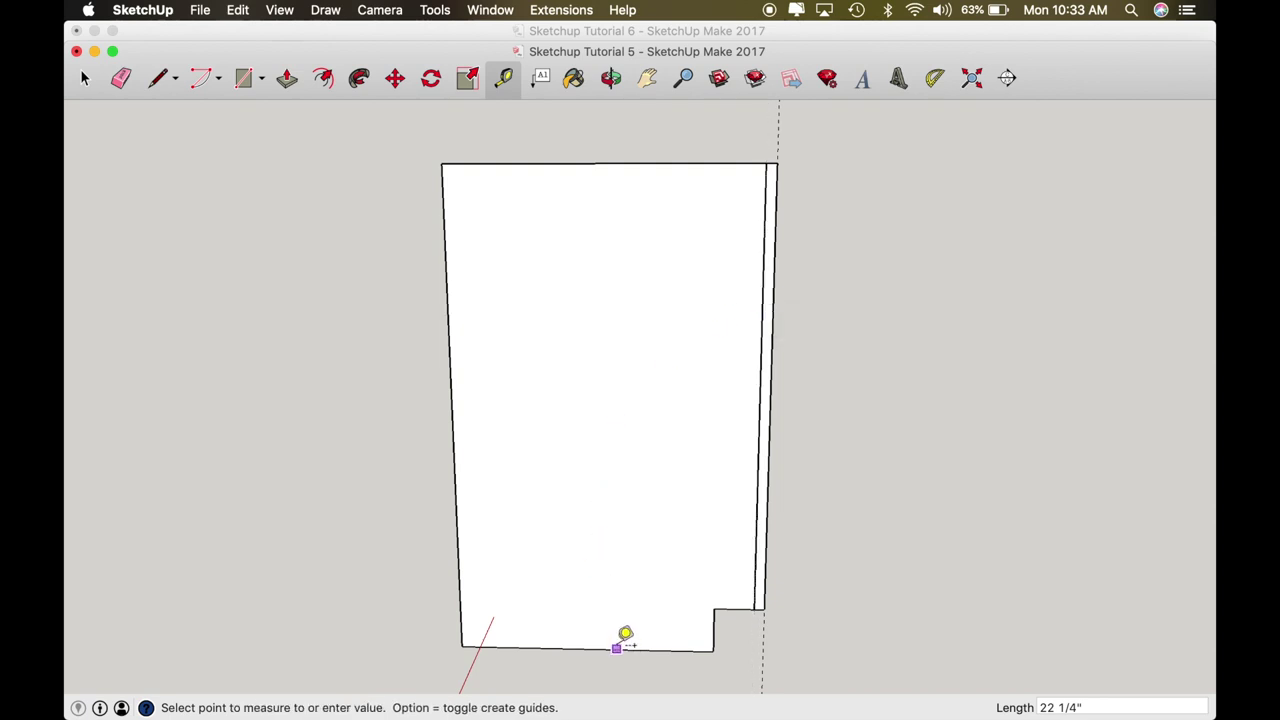
pyautogui.click(624, 152)
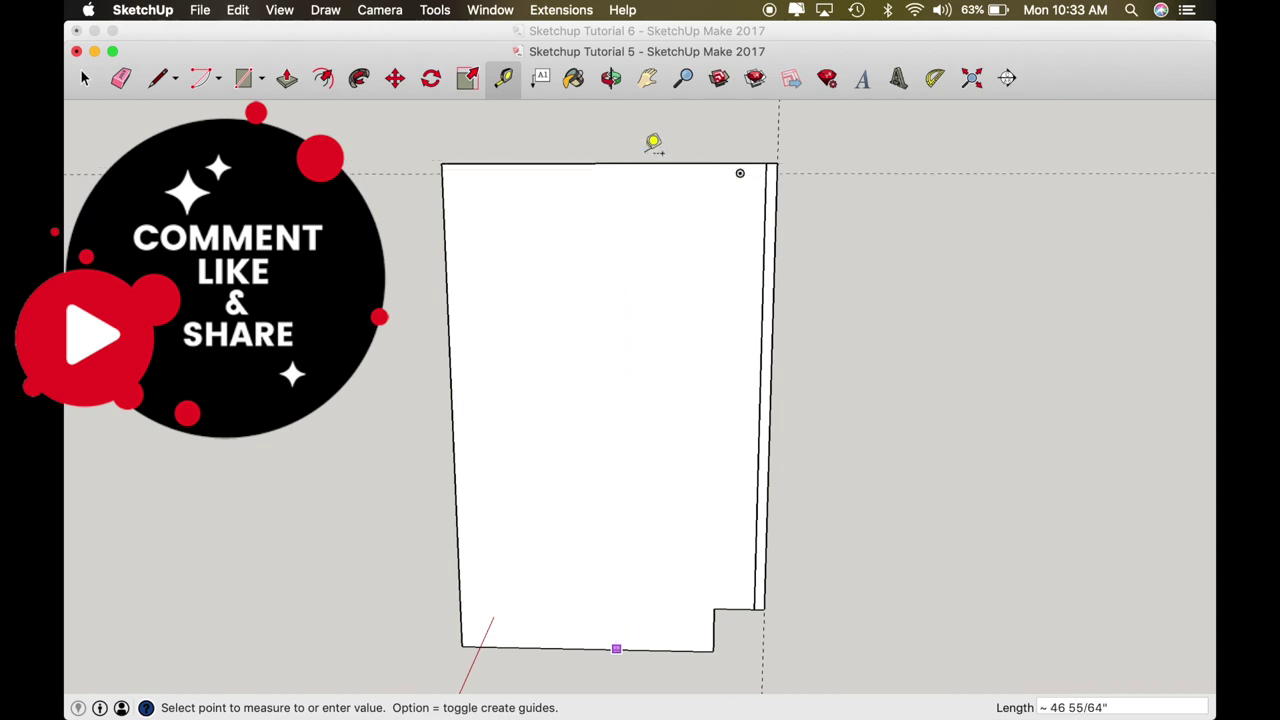
# Step: Place a horizontal guide 1.5 inches below the top edge of the reference side panel
pyautogui.click(646, 161)
pyautogui.click(645, 162)
pyautogui.write('1.5')
pyautogui.press('Return')
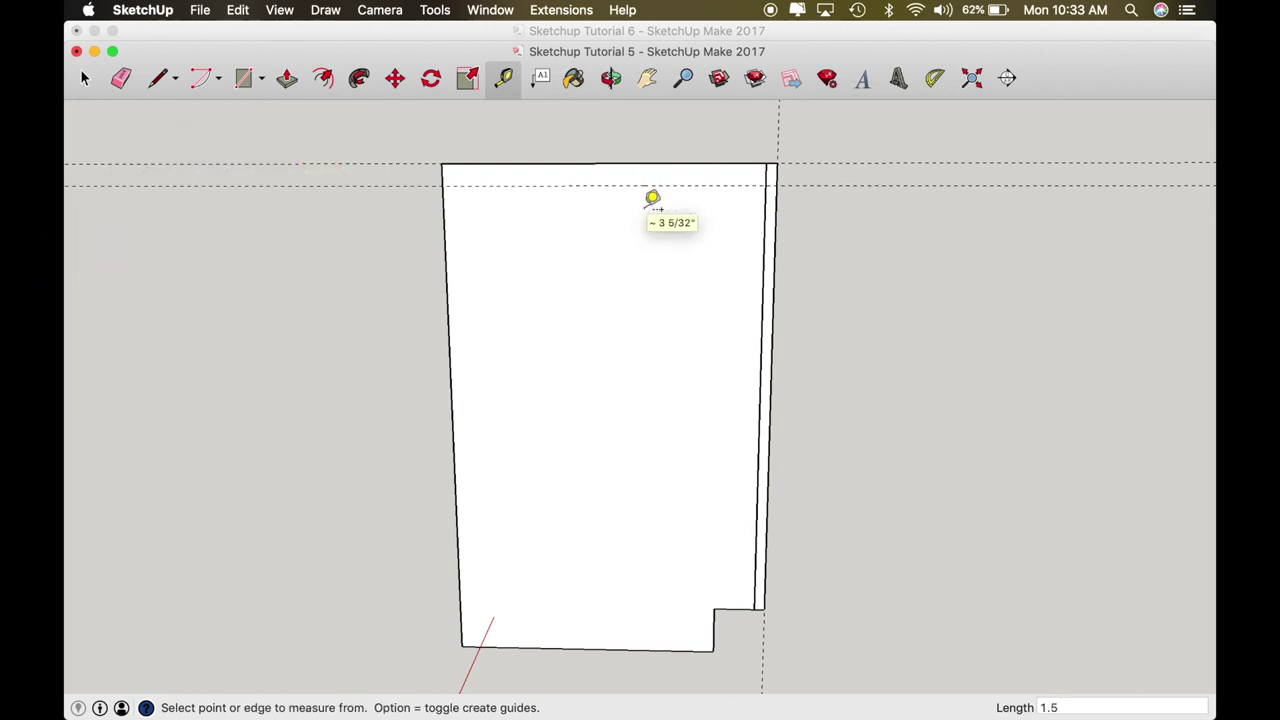
pyautogui.click(615, 185)
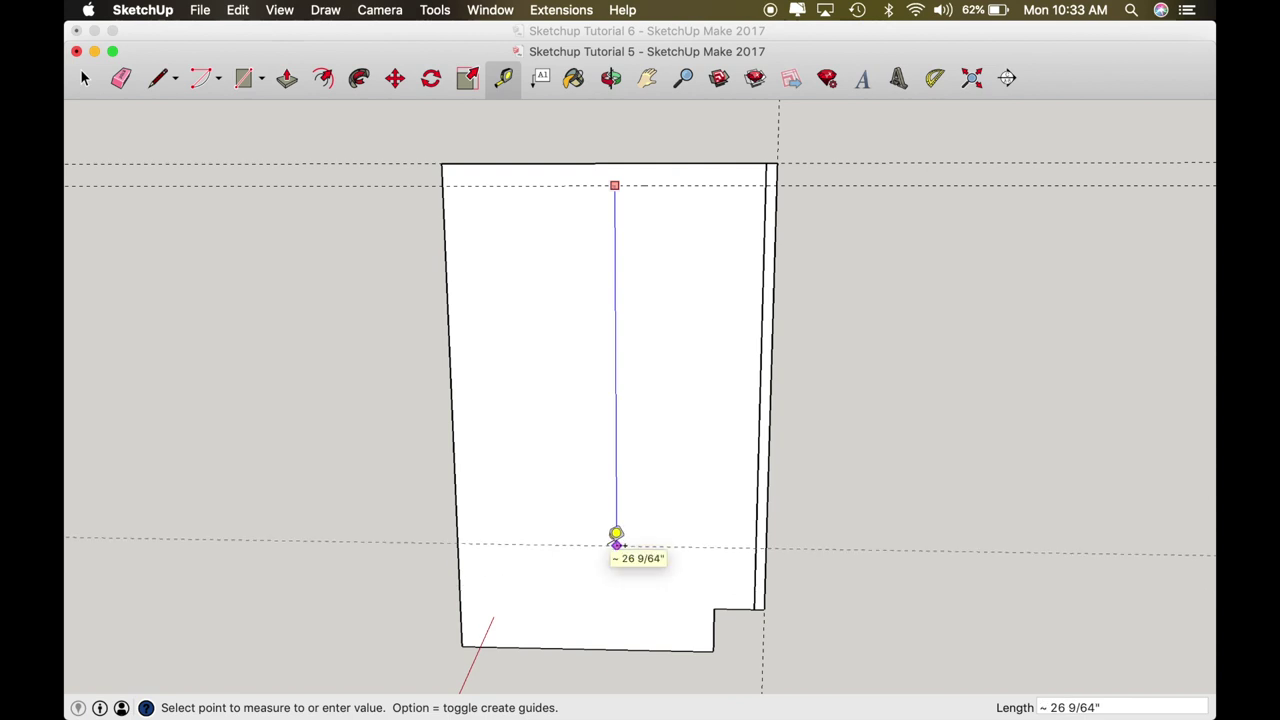
pyautogui.press('Escape')
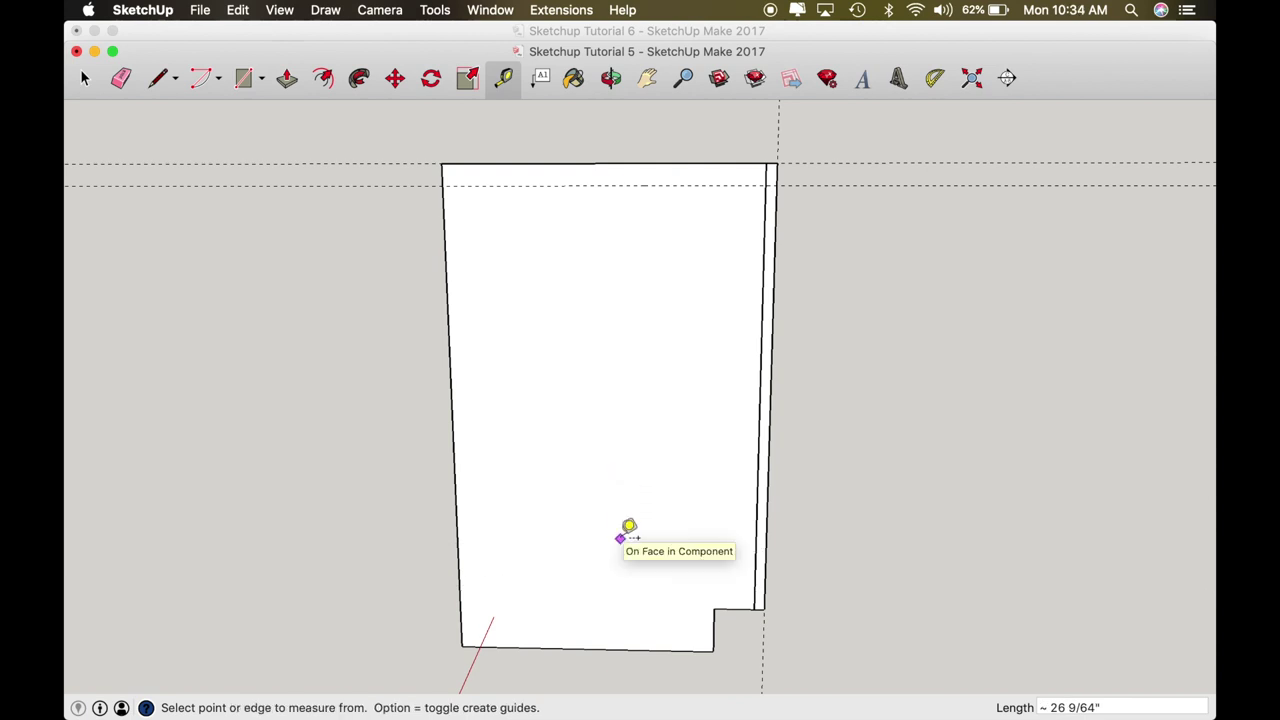
# Step: Switch to the Sketchup Tutorial 6 model and extrude the narrow base rectangle upward 34 1/2 inches
pyautogui.hotkey('ctrl', 'Up')
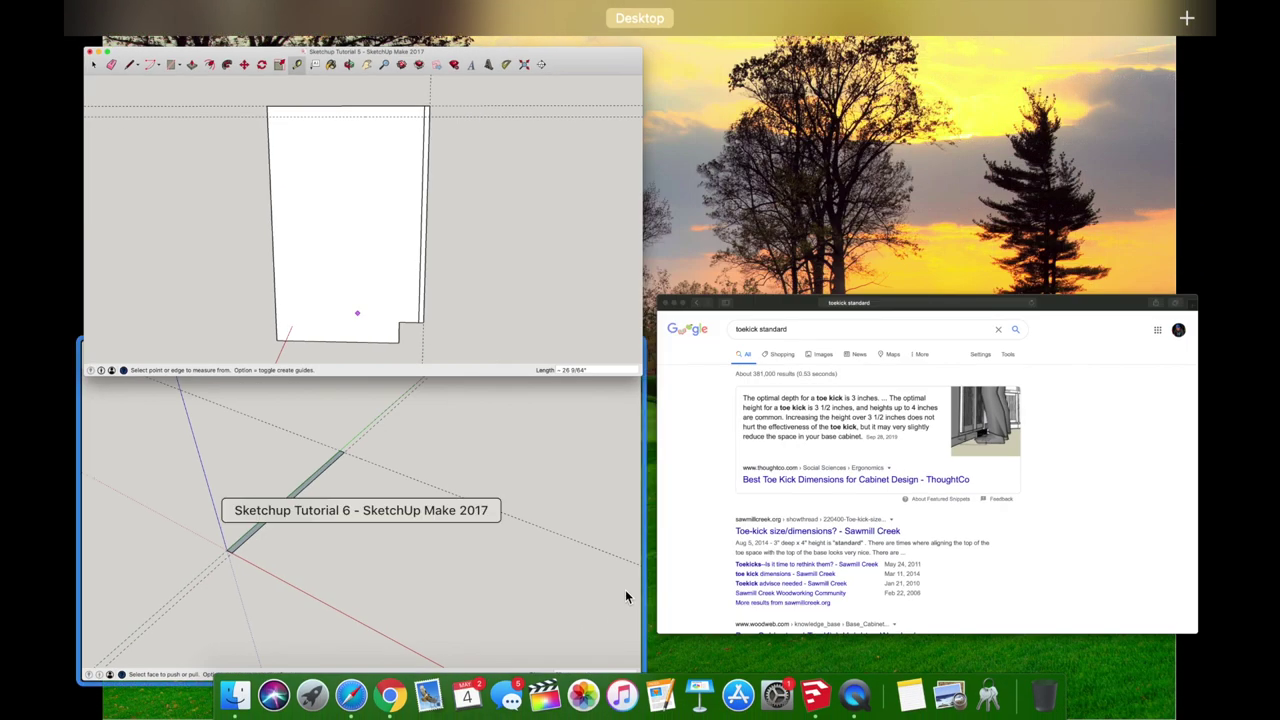
pyautogui.click(376, 541)
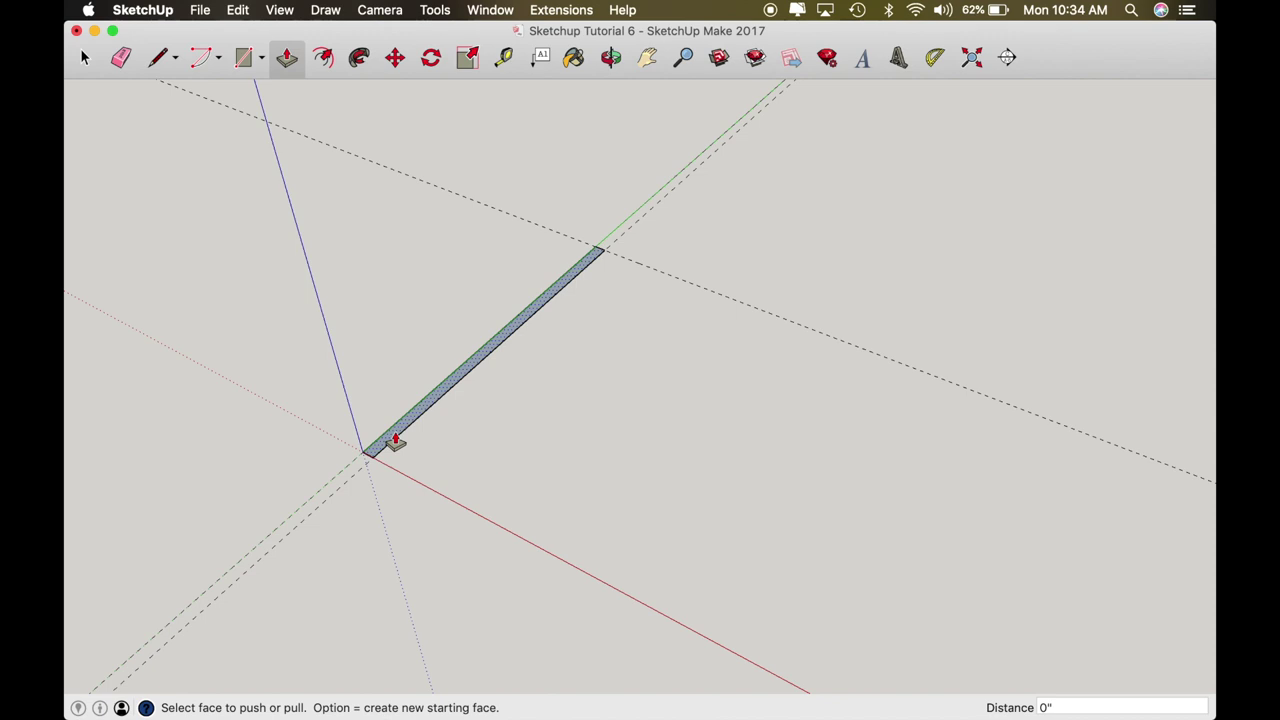
pyautogui.moveTo(395, 441); pyautogui.dragTo(359, 354)
pyautogui.write('34 1/2')
pyautogui.press('Return')
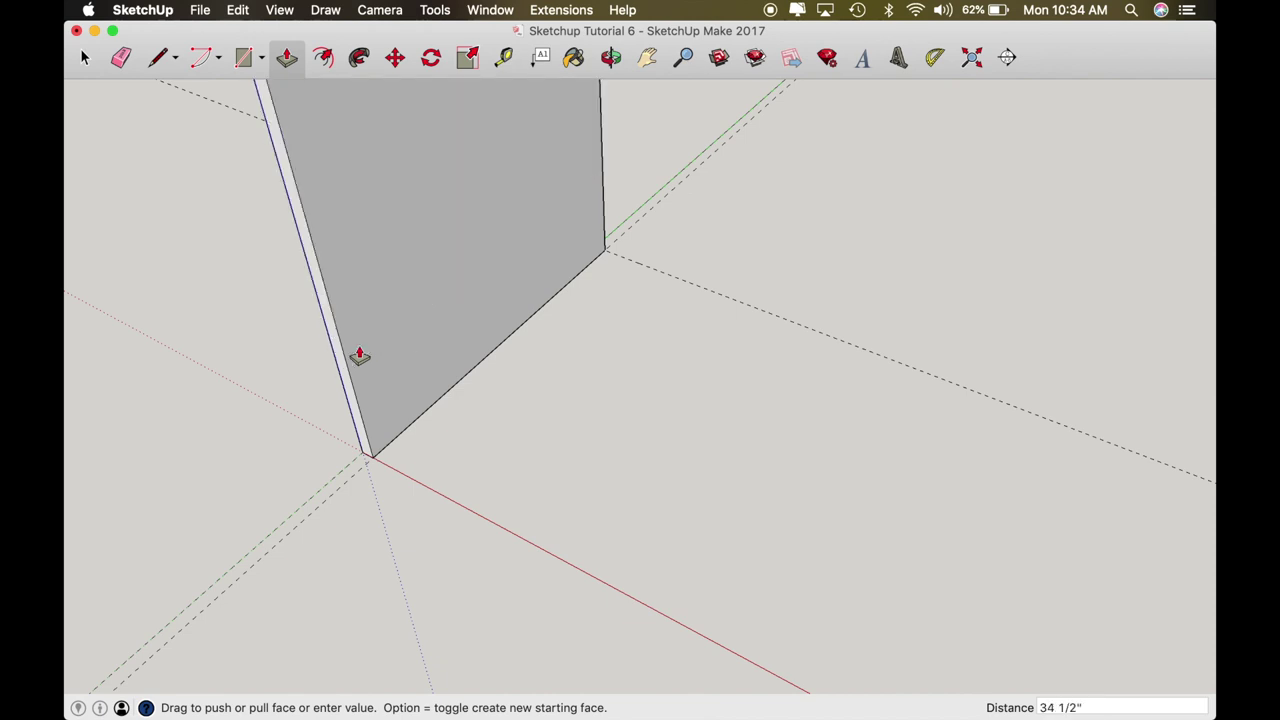
# Step: Switch to Safari and review the search results for the standard depth and height of a toe kick
pyautogui.press('o')
pyautogui.scroll(-5, 357, 348)
pyautogui.moveTo(357, 348); pyautogui.dragTo(863, 209)
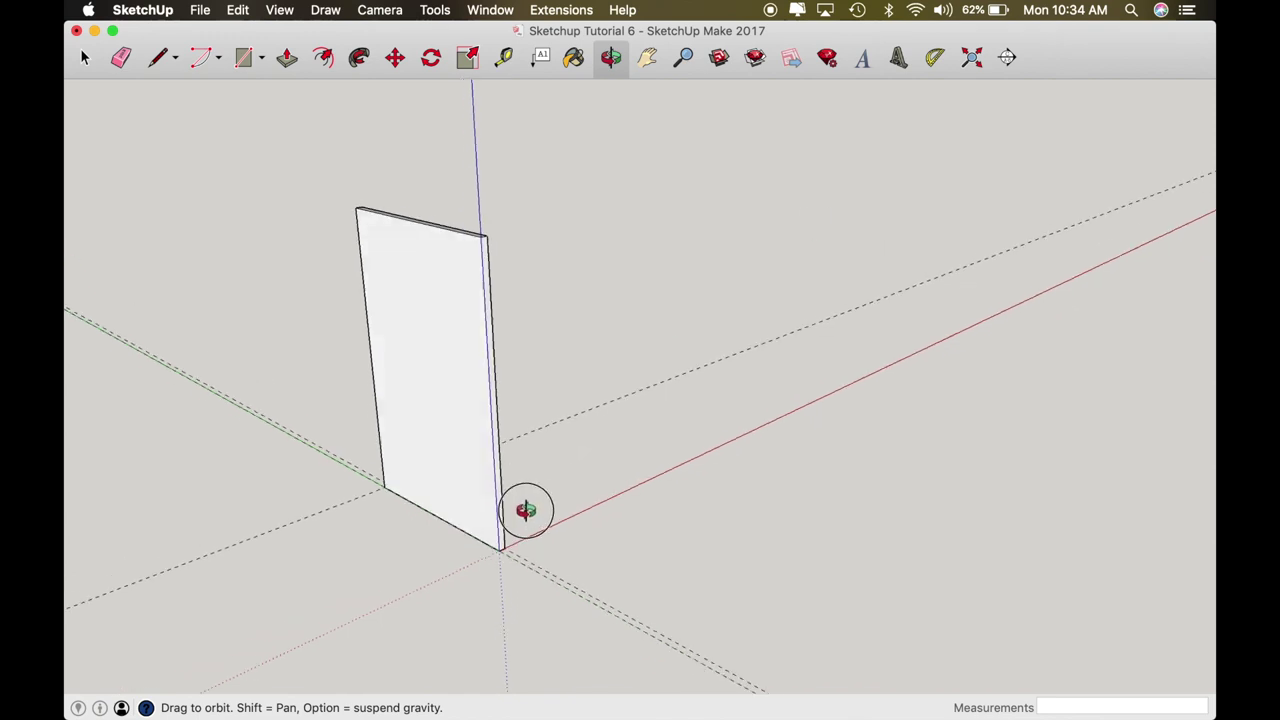
pyautogui.scroll(2, 586, 506)
pyautogui.scroll(5, 494, 537)
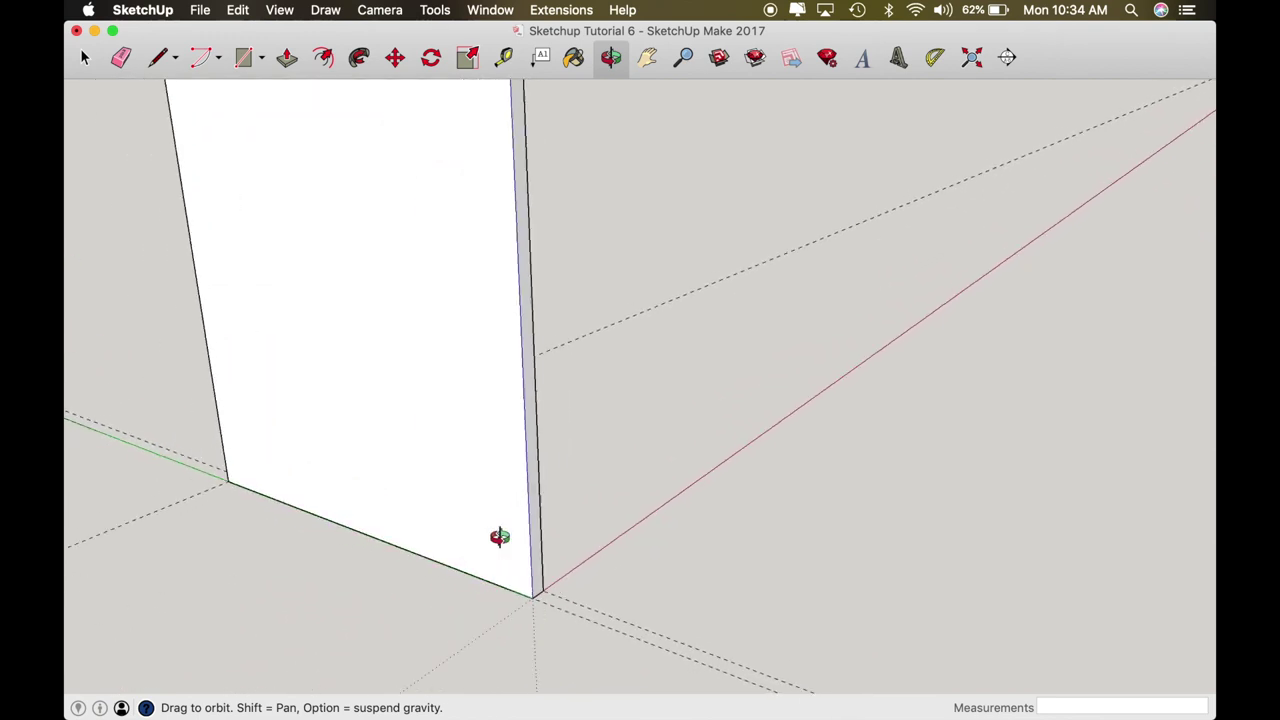
pyautogui.scroll(-2, 499, 537)
pyautogui.moveTo(503, 534); pyautogui.dragTo(528, 468)
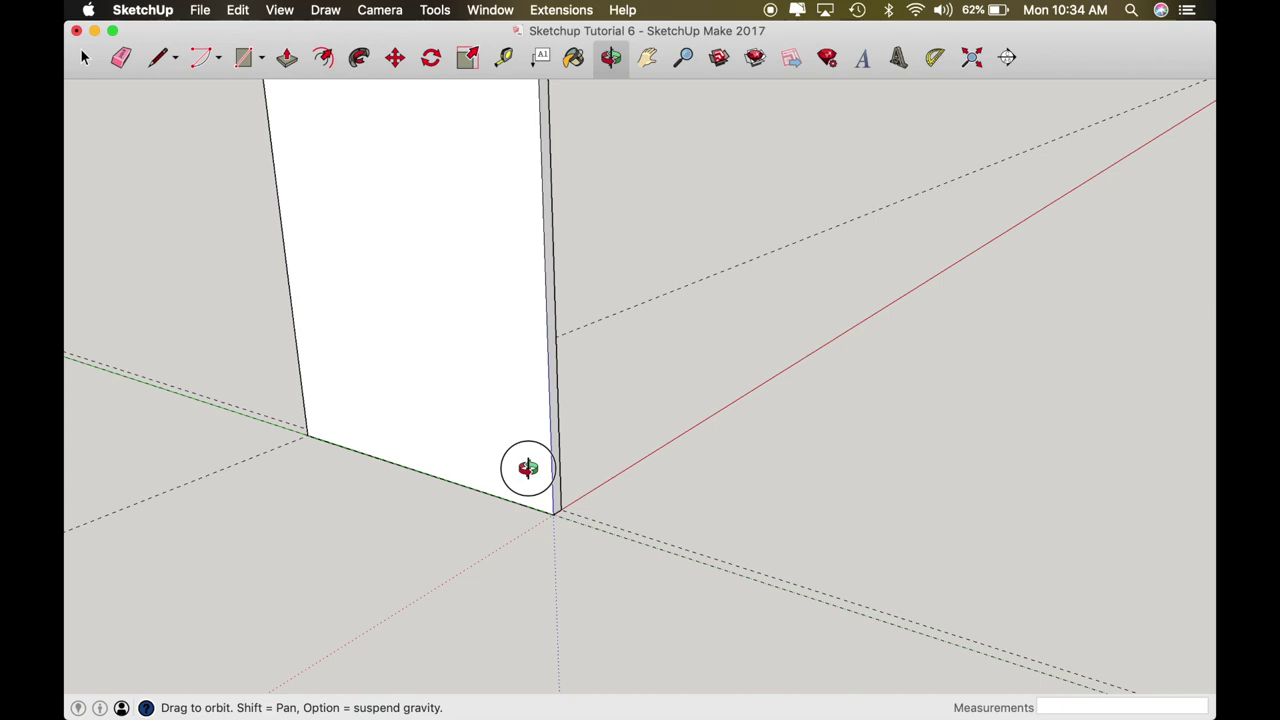
pyautogui.hotkey('ctrl', 'Up')
pyautogui.click(869, 425)
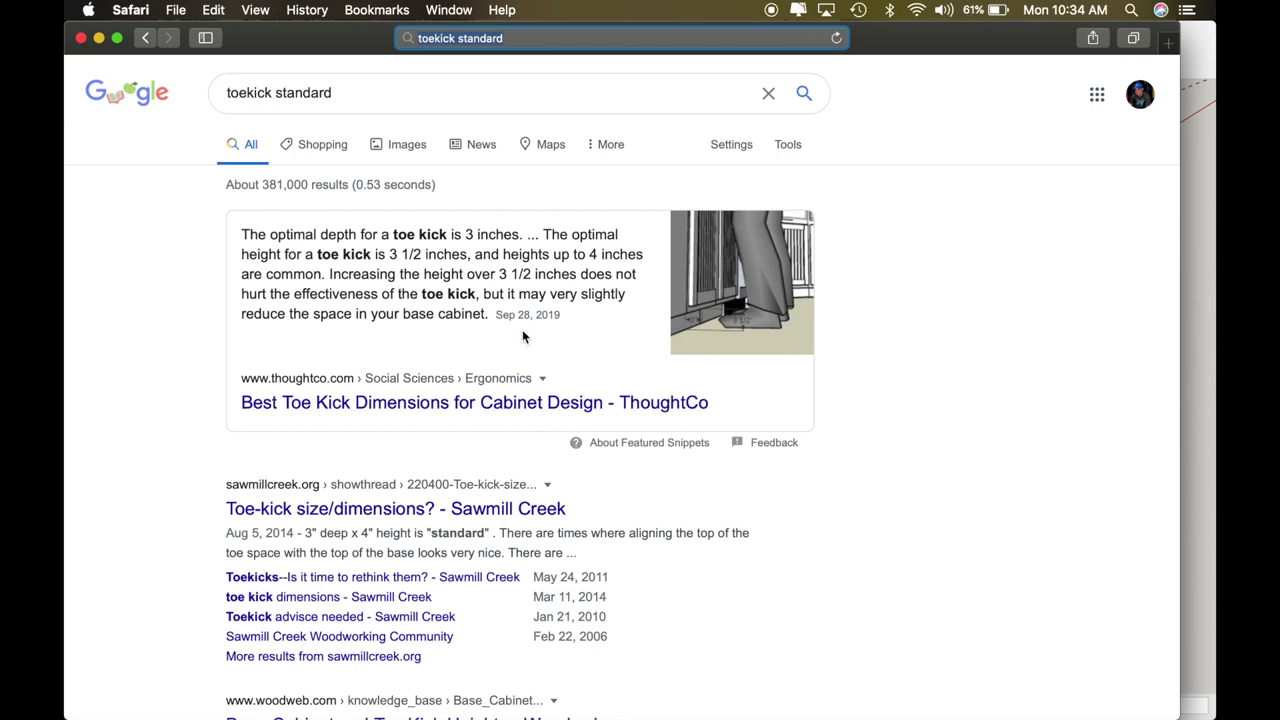
pyautogui.scroll(-10, 543, 337)
pyautogui.moveTo(543, 332); pyautogui.dragTo(555, 515)
# Step: Switch back to the Sketchup Tutorial 6 model and place a vertical guide 3 inches in from the panel's front edge
pyautogui.hotkey('ctrl', 'Up')
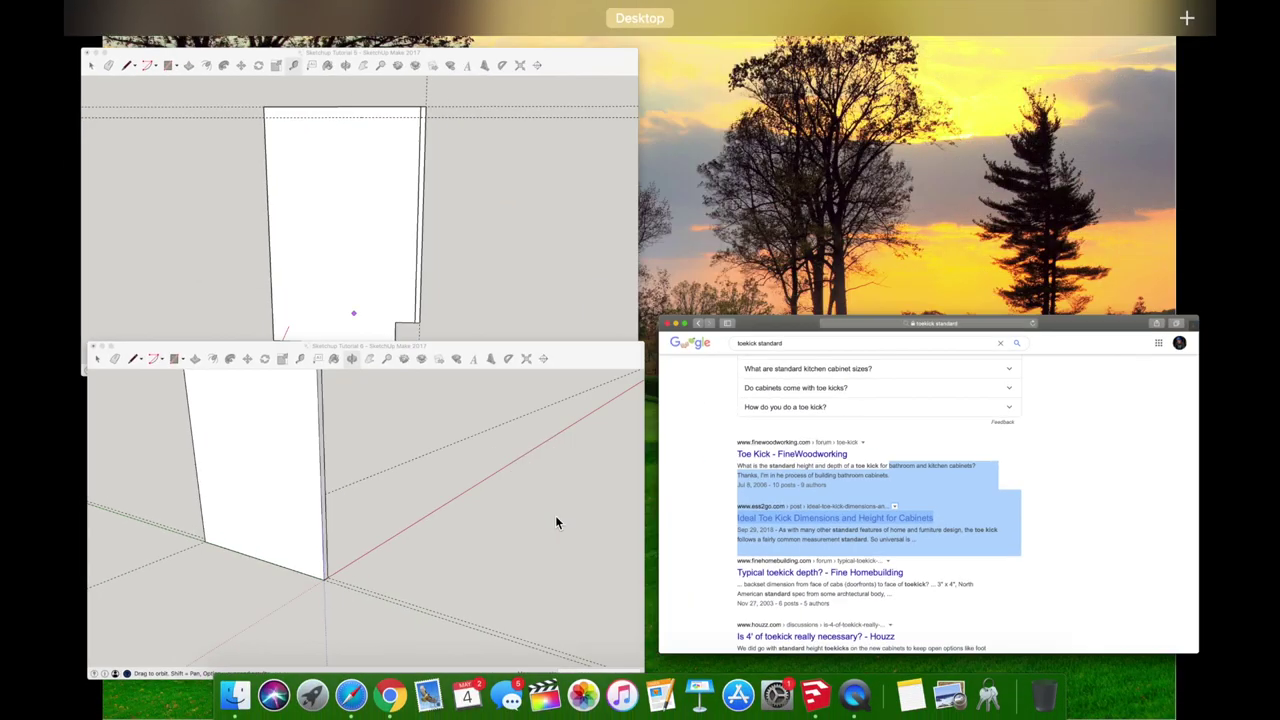
pyautogui.click(380, 436)
pyautogui.moveTo(529, 486); pyautogui.dragTo(766, 489)
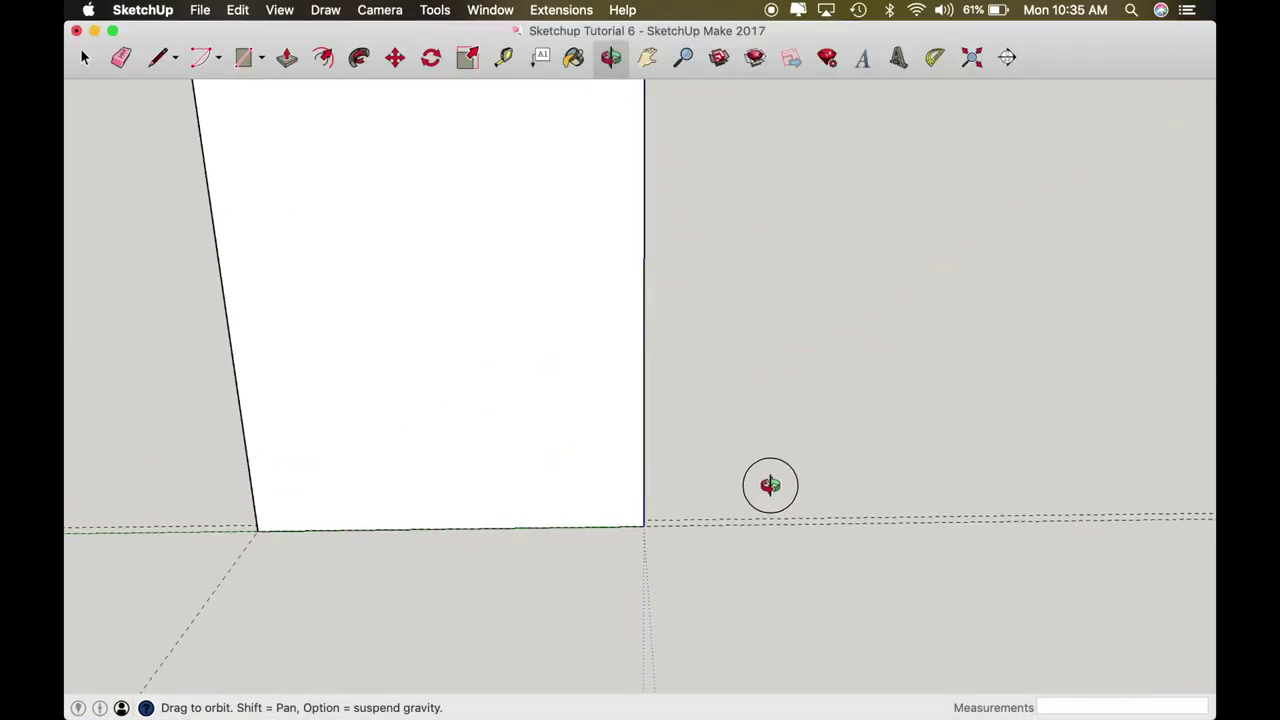
pyautogui.press('t')
pyautogui.click(644, 447)
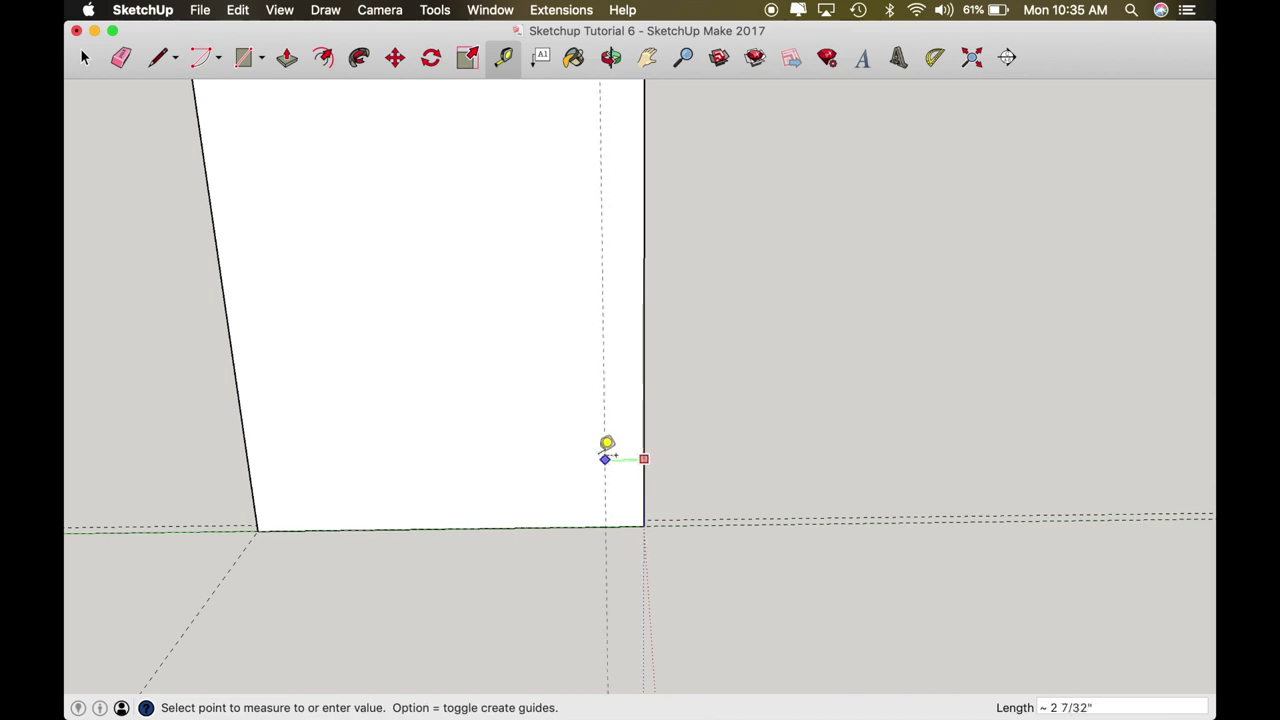
pyautogui.write('3')
pyautogui.press('Return')
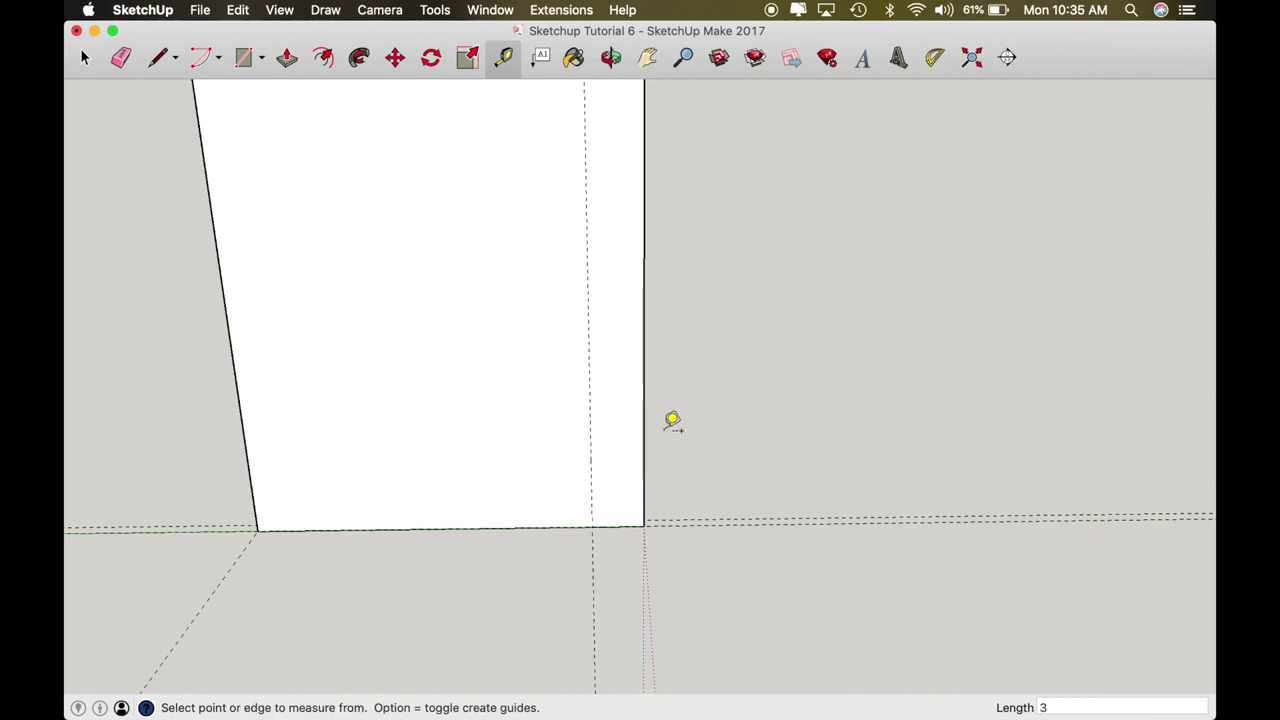
# Step: Add a vertical guide offset 0.75 inches toward the front edge from the 3-inch guide, and delete the 3-inch guide
pyautogui.click(591, 452)
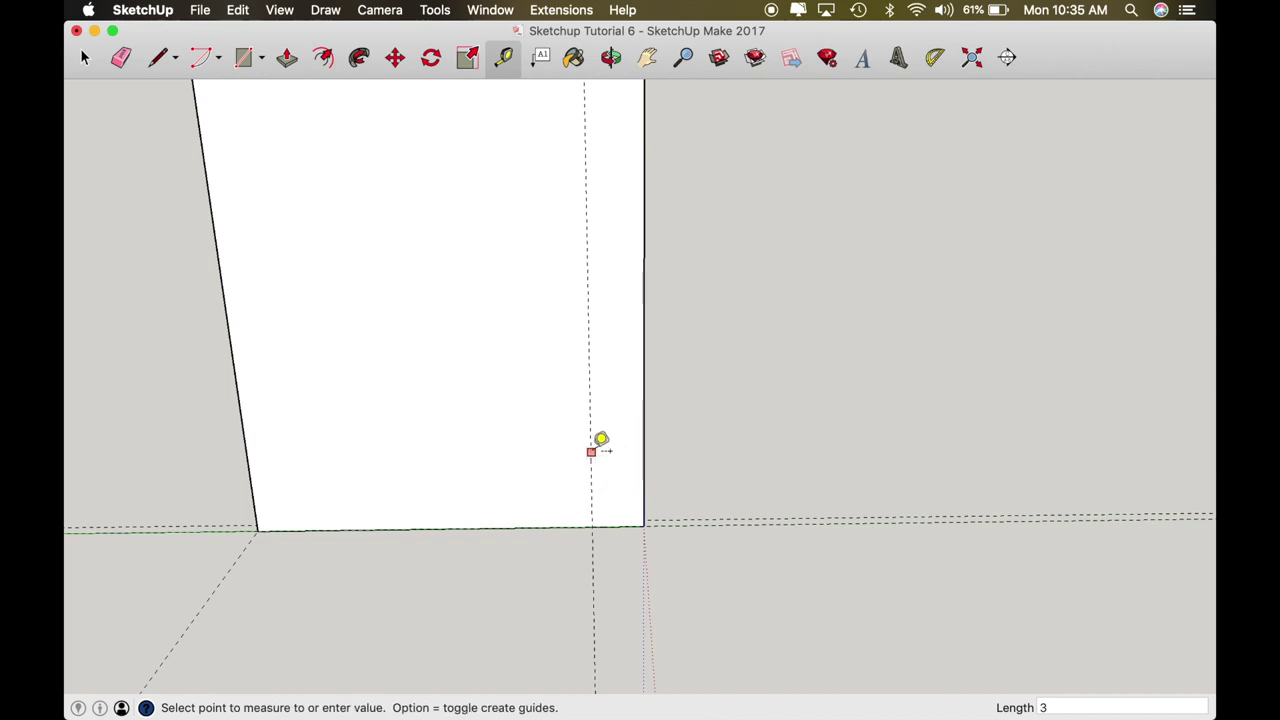
pyautogui.write('.75')
pyautogui.press('Return')
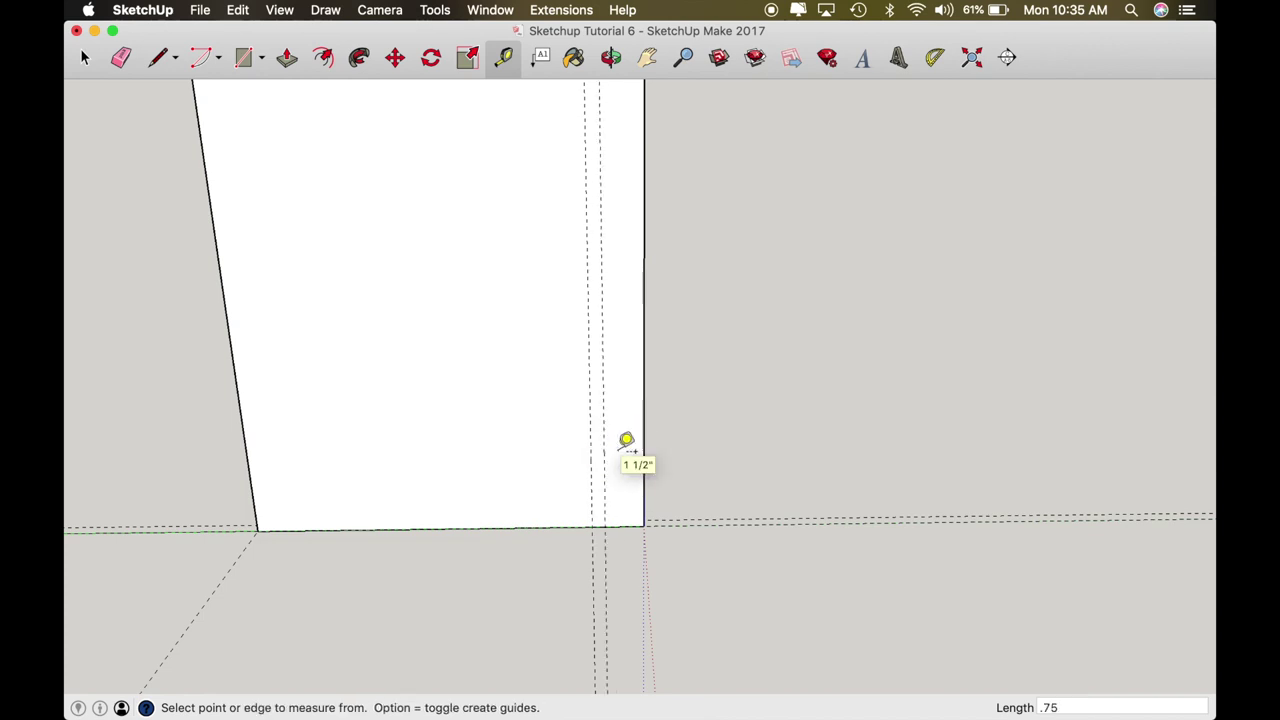
pyautogui.press('space')
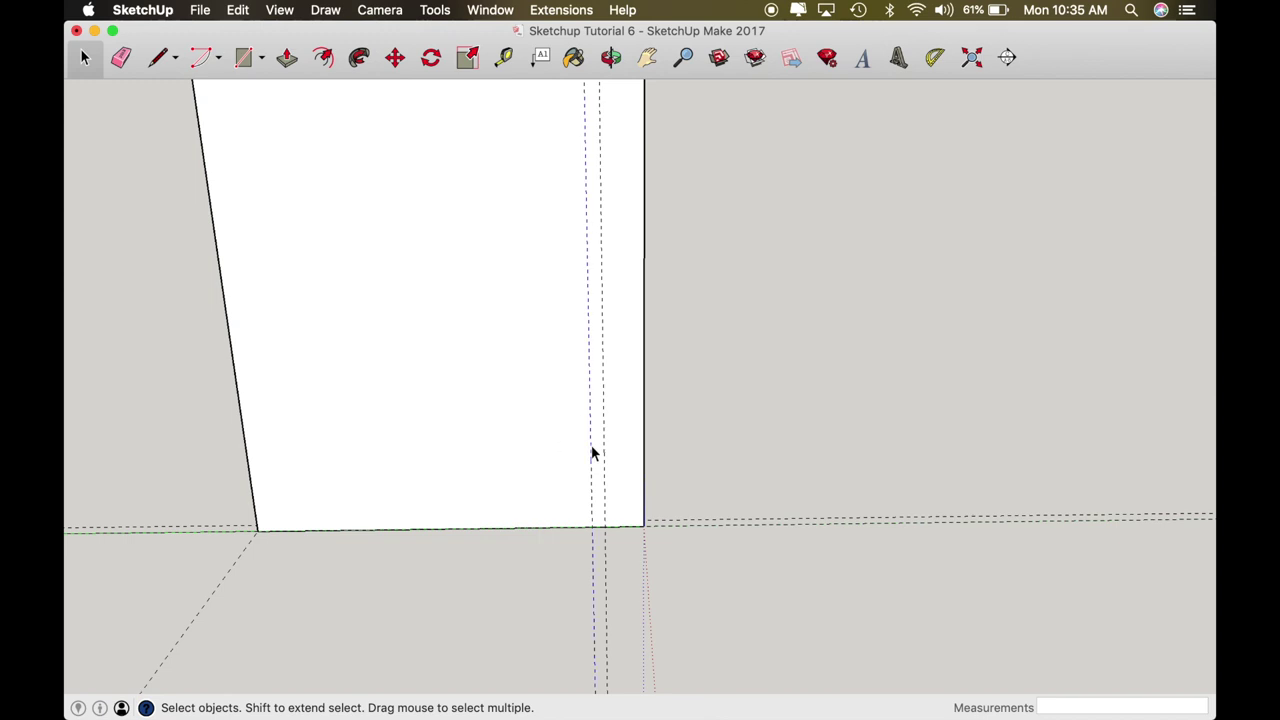
# Step: Measure from the front edge to the remaining vertical guide and place a horizontal guide 3.5 inches above the panel's bottom edge
pyautogui.press('t')
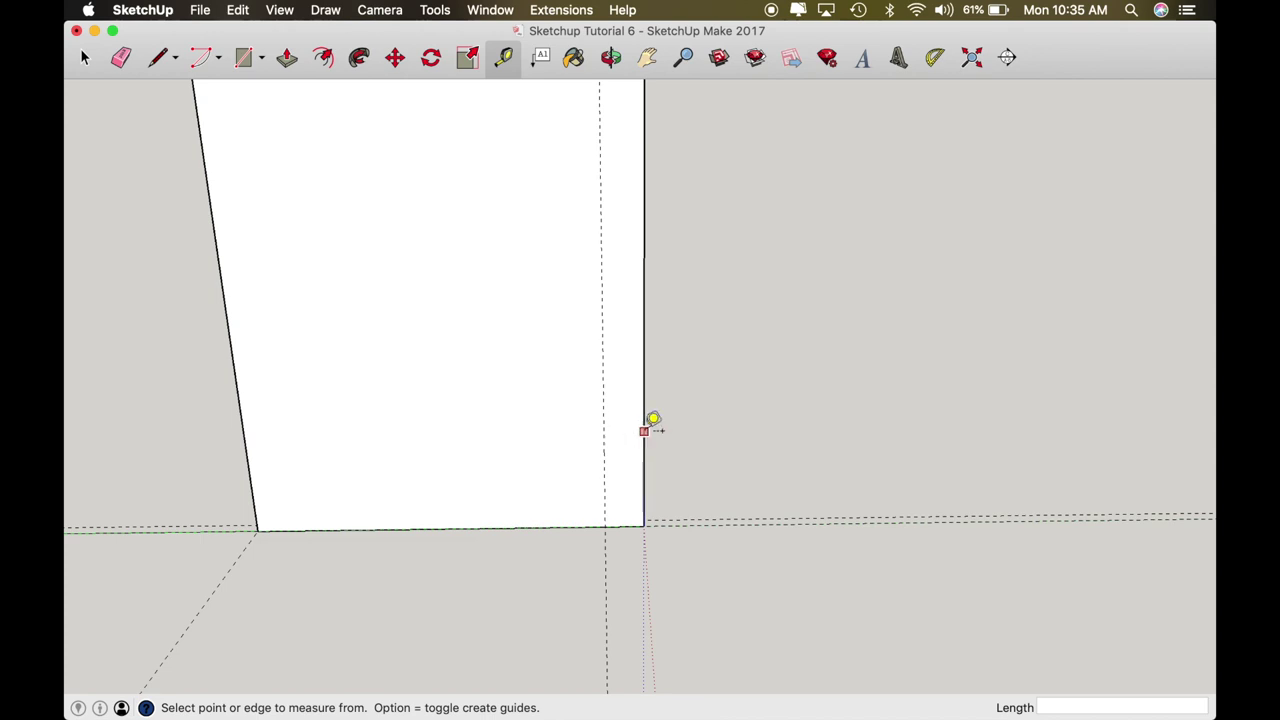
pyautogui.click(644, 430)
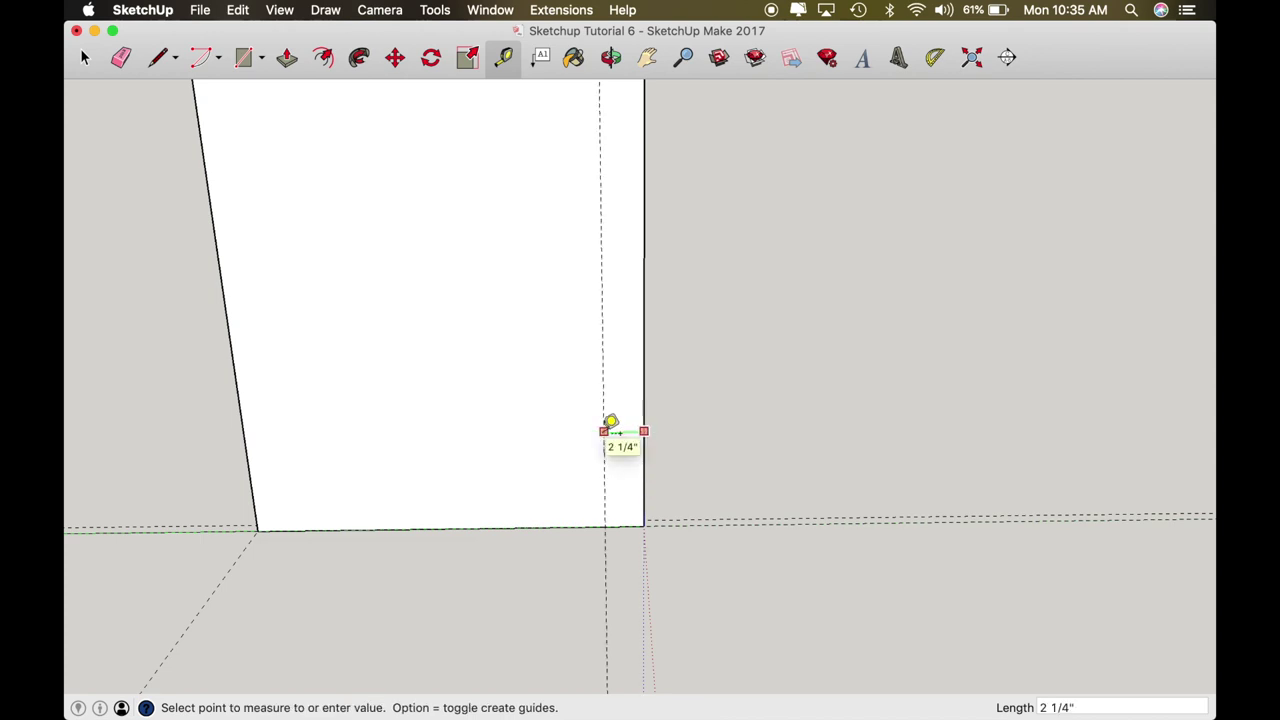
pyautogui.click(604, 431)
pyautogui.click(619, 526)
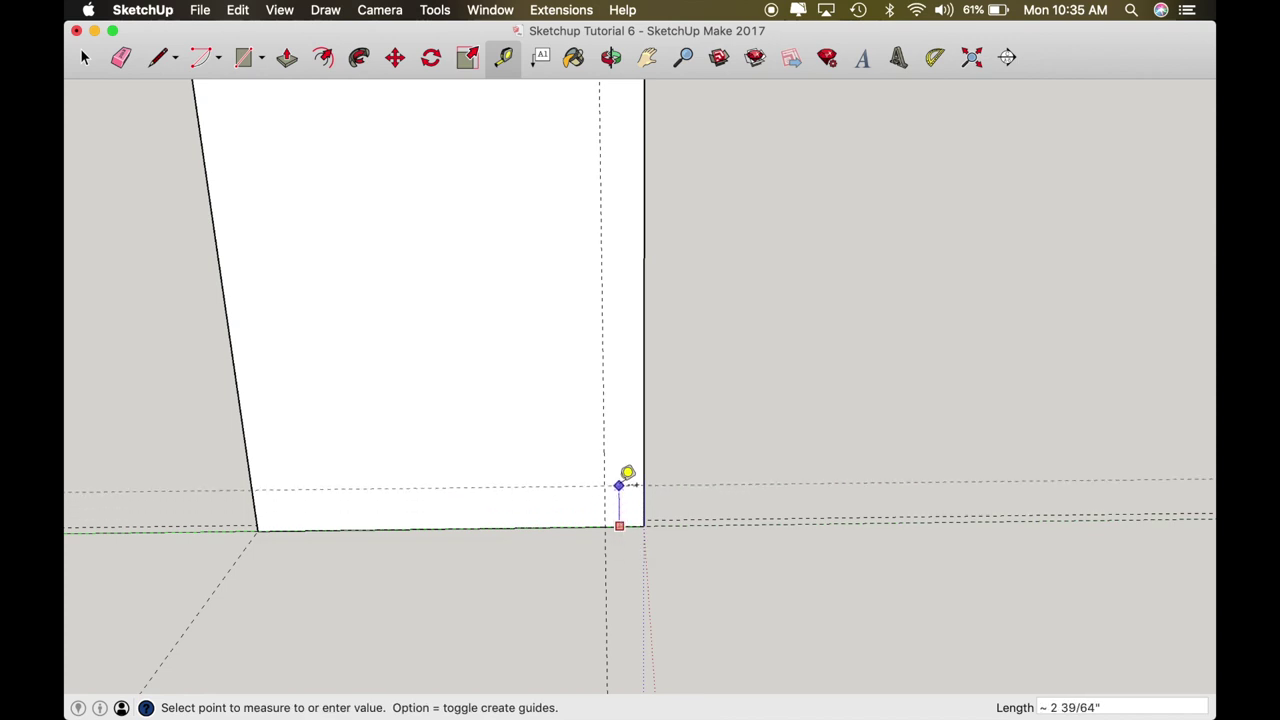
pyautogui.write('3.5')
pyautogui.press('Return')
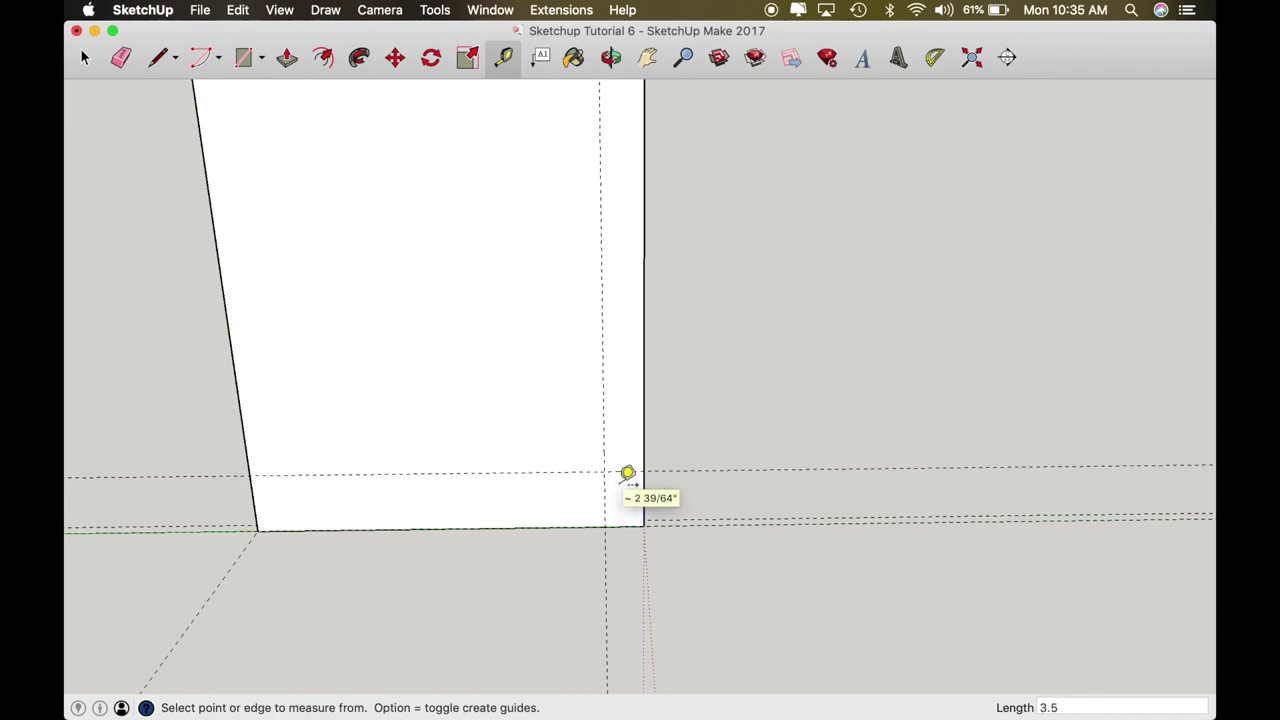
# Step: Draw a rectangle from the guide intersection to the panel's lower front corner and push it in 0.75 inches to cut the toe kick notch
pyautogui.press('space')
pyautogui.press('r')
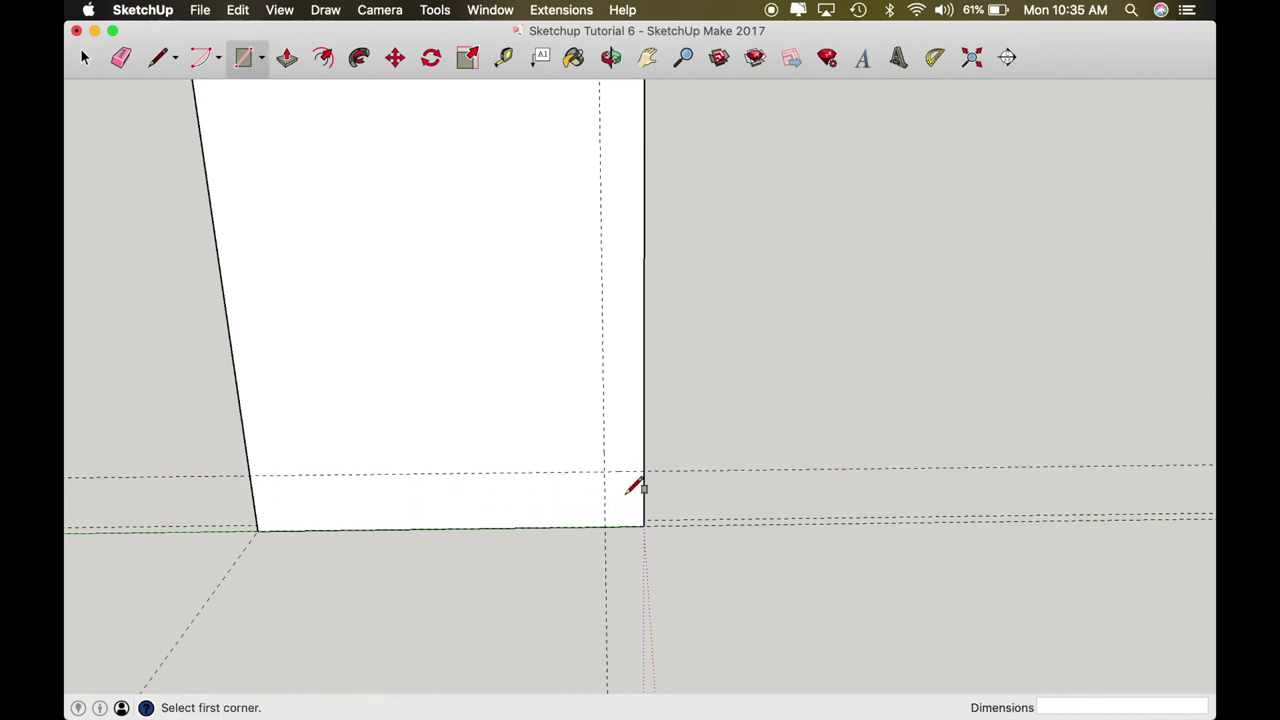
pyautogui.click(604, 471)
pyautogui.click(644, 525)
pyautogui.press('p')
pyautogui.click(629, 507)
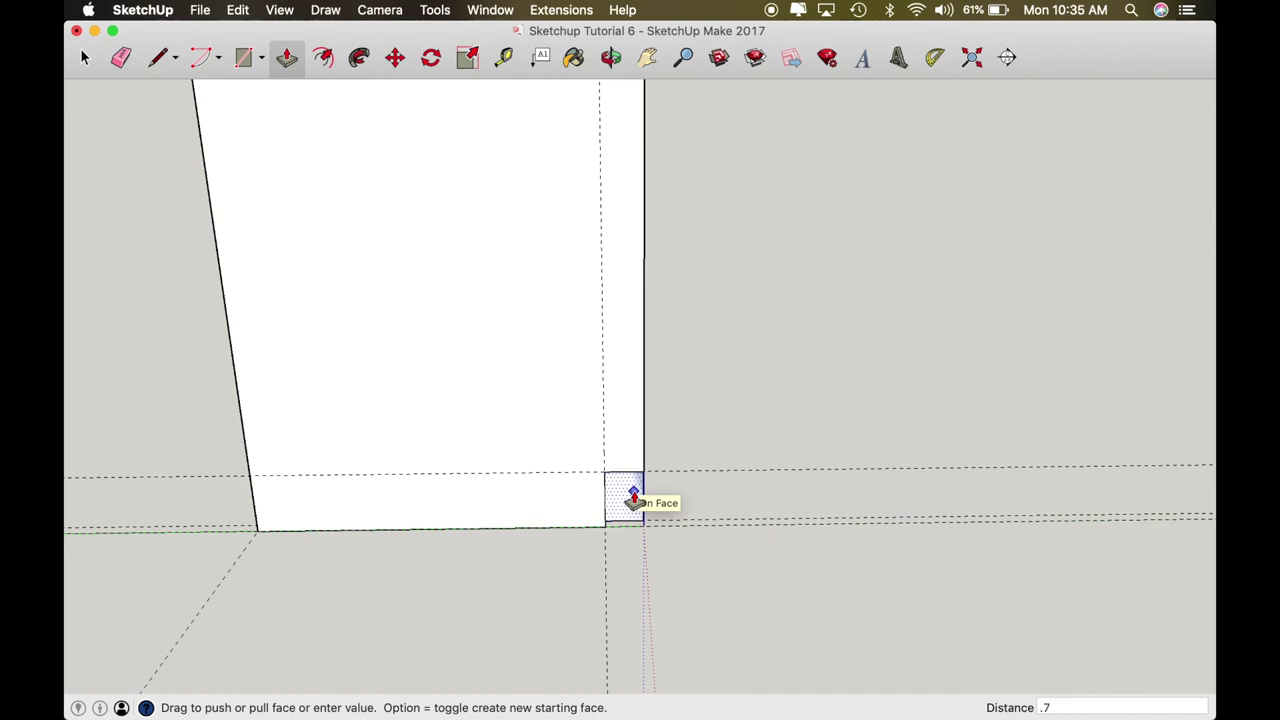
pyautogui.write('5')
pyautogui.press('Return')
# Step: Turn the whole notched panel into a component named Cabinet Side
pyautogui.moveTo(634, 500); pyautogui.dragTo(414, 328, button='middle')
pyautogui.press('o')
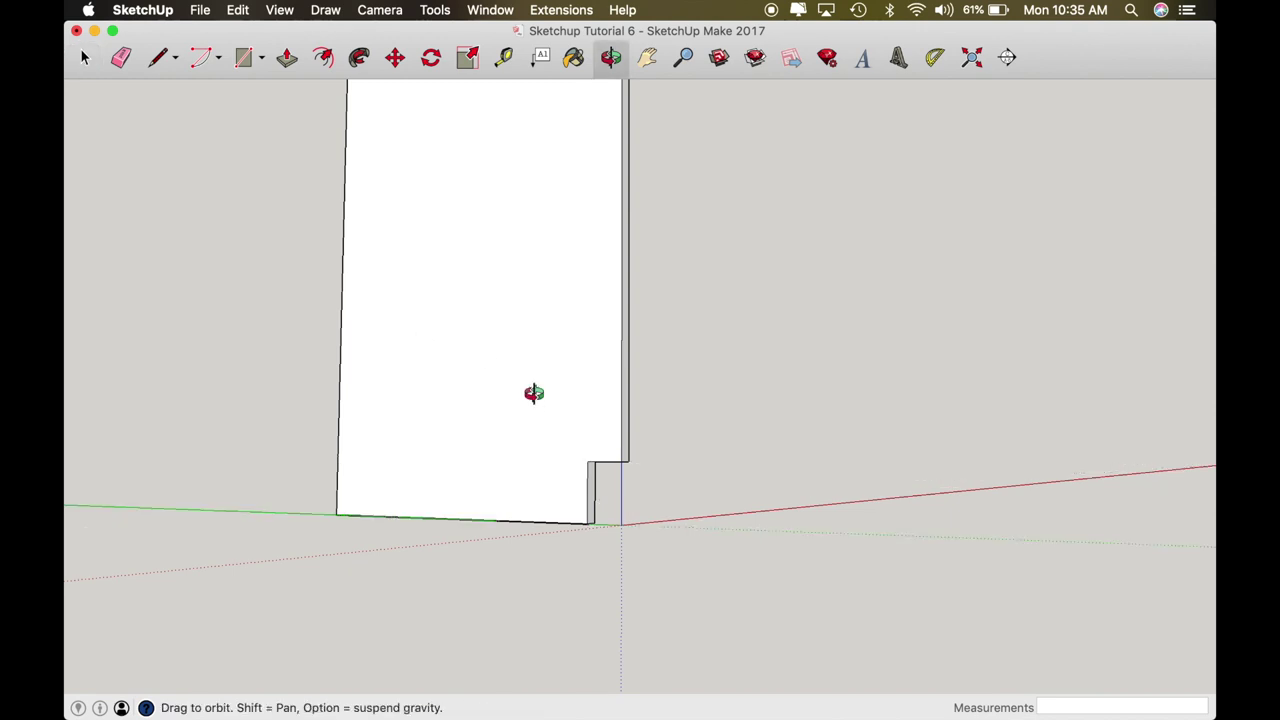
pyautogui.moveTo(594, 377); pyautogui.dragTo(660, 425)
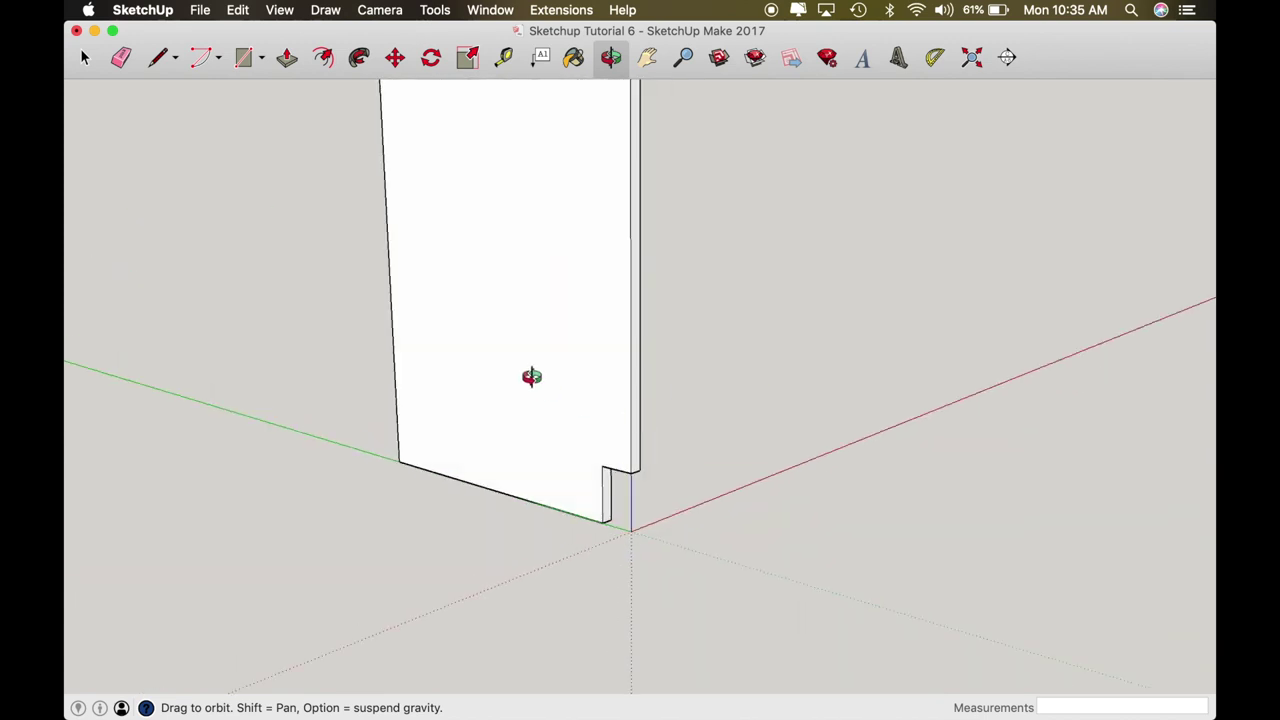
pyautogui.scroll(-4, 527, 374)
pyautogui.keyDown('shift'); pyautogui.moveTo(529, 374); pyautogui.dragTo(497, 471); pyautogui.keyUp('shift')
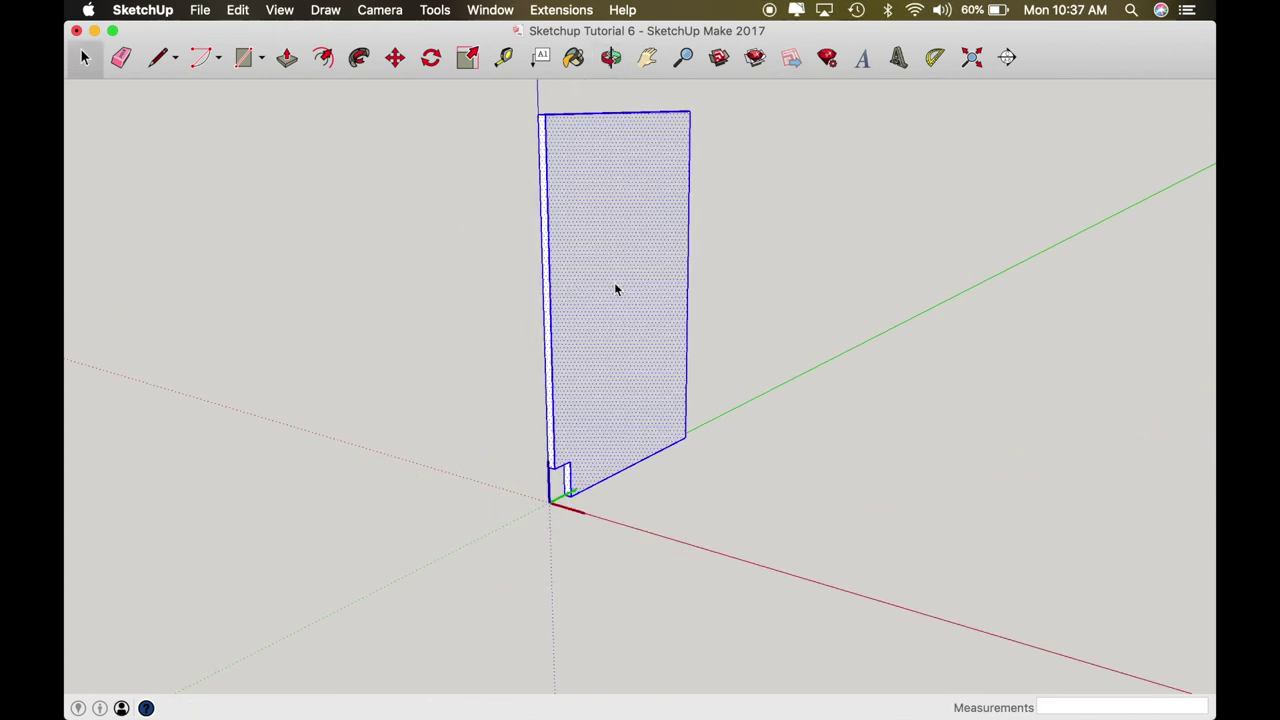
pyautogui.press('g')
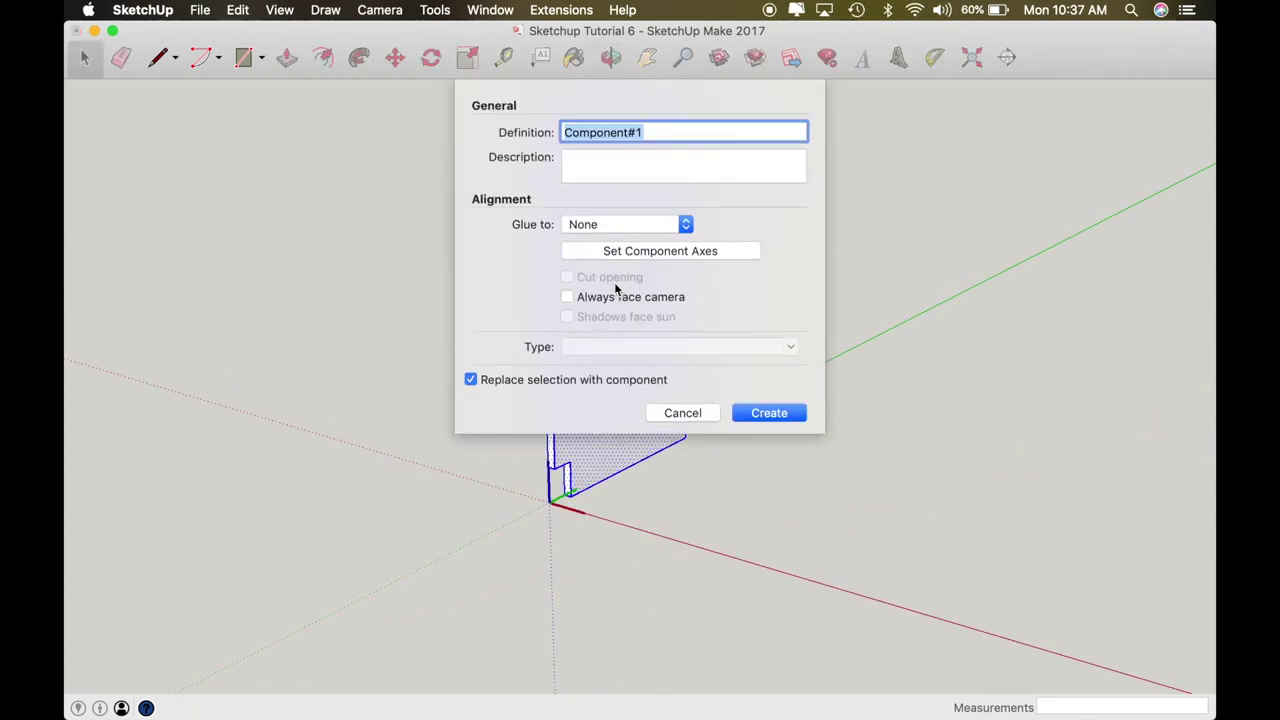
pyautogui.write('Cabinet Side')
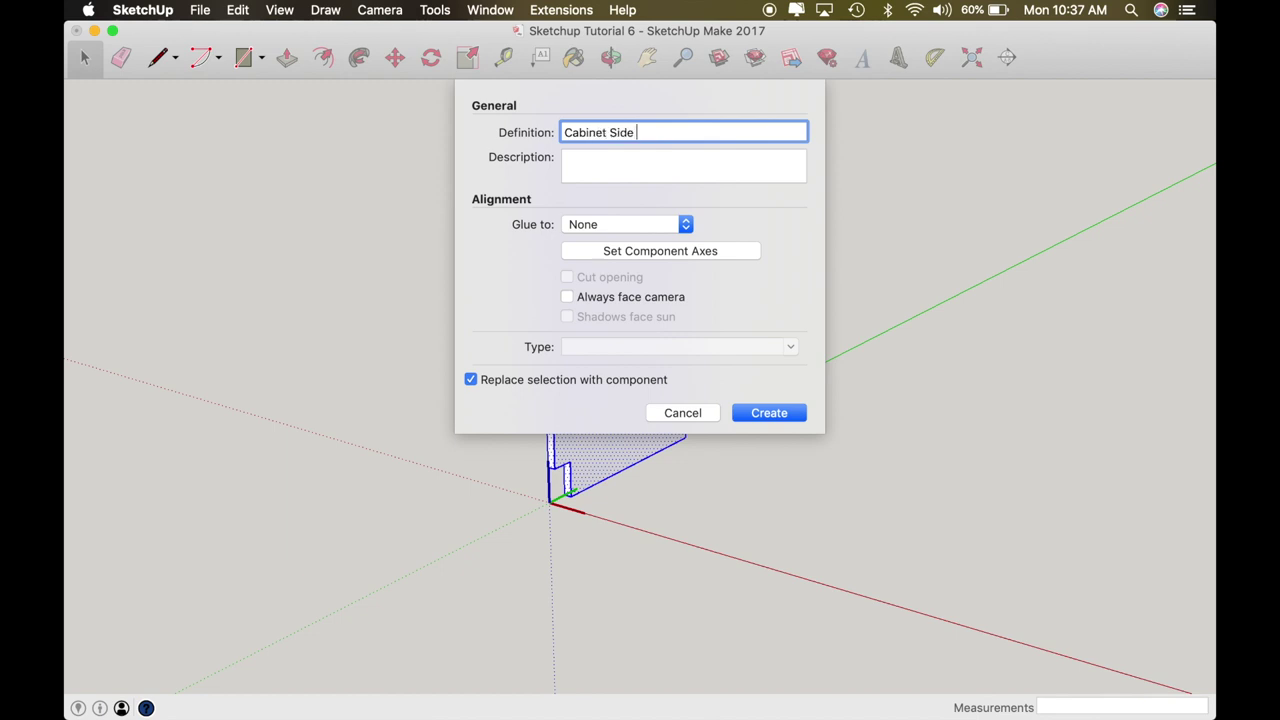
pyautogui.press('Return')
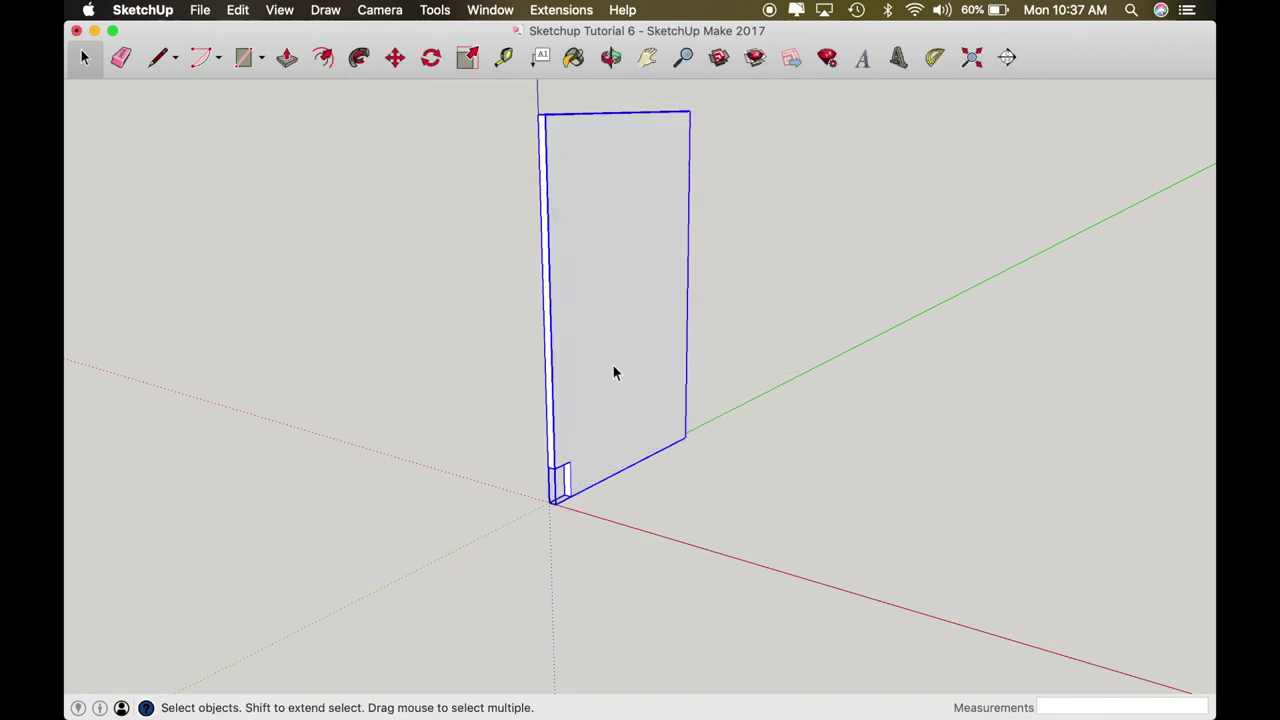
# Step: Copy the Cabinet Side panel along the red axis to create the cabinet's opposite side
pyautogui.press('m')
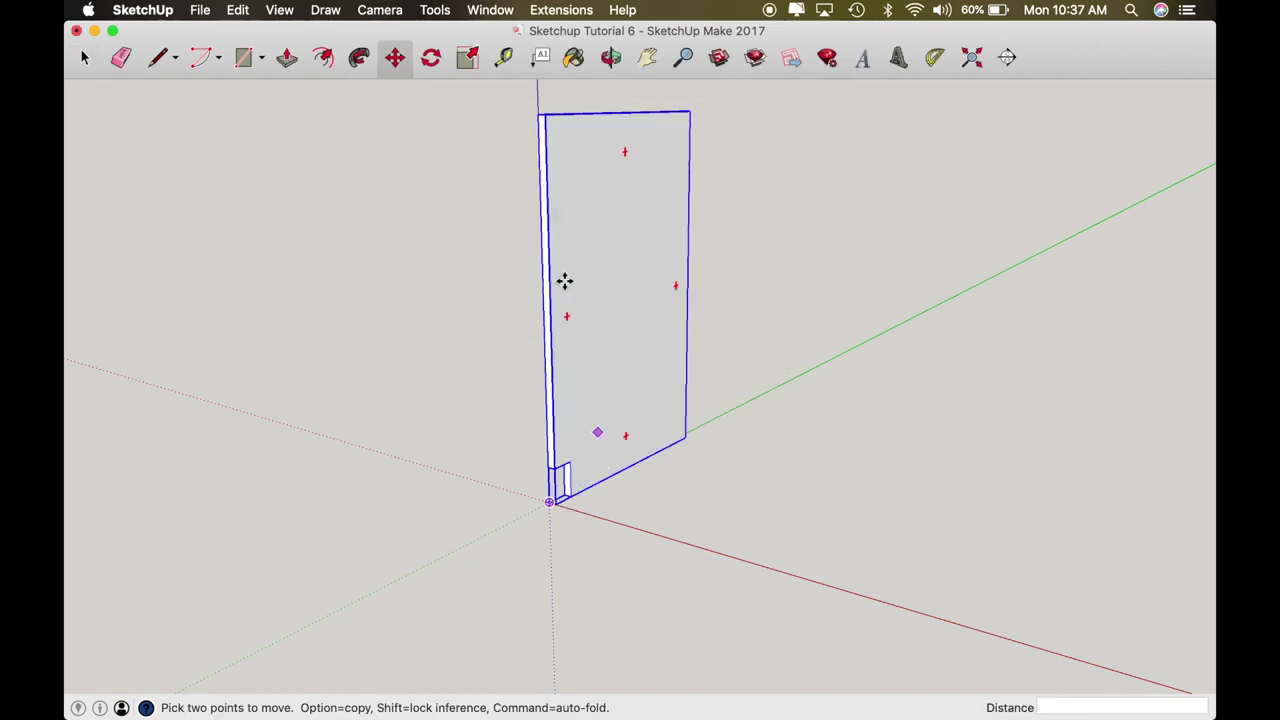
pyautogui.press('alt')
pyautogui.click(545, 116)
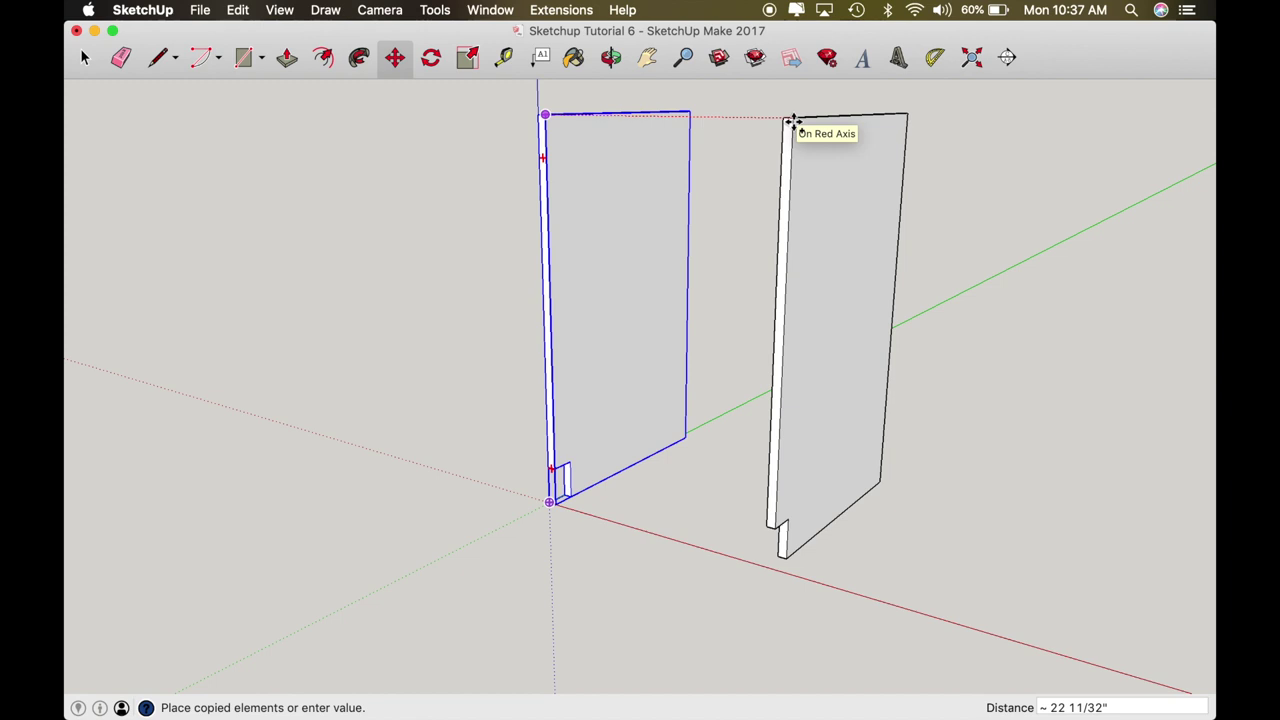
pyautogui.write('22')
pyautogui.press('Return')
pyautogui.press('o')
pyautogui.moveTo(793, 121); pyautogui.dragTo(898, 273)
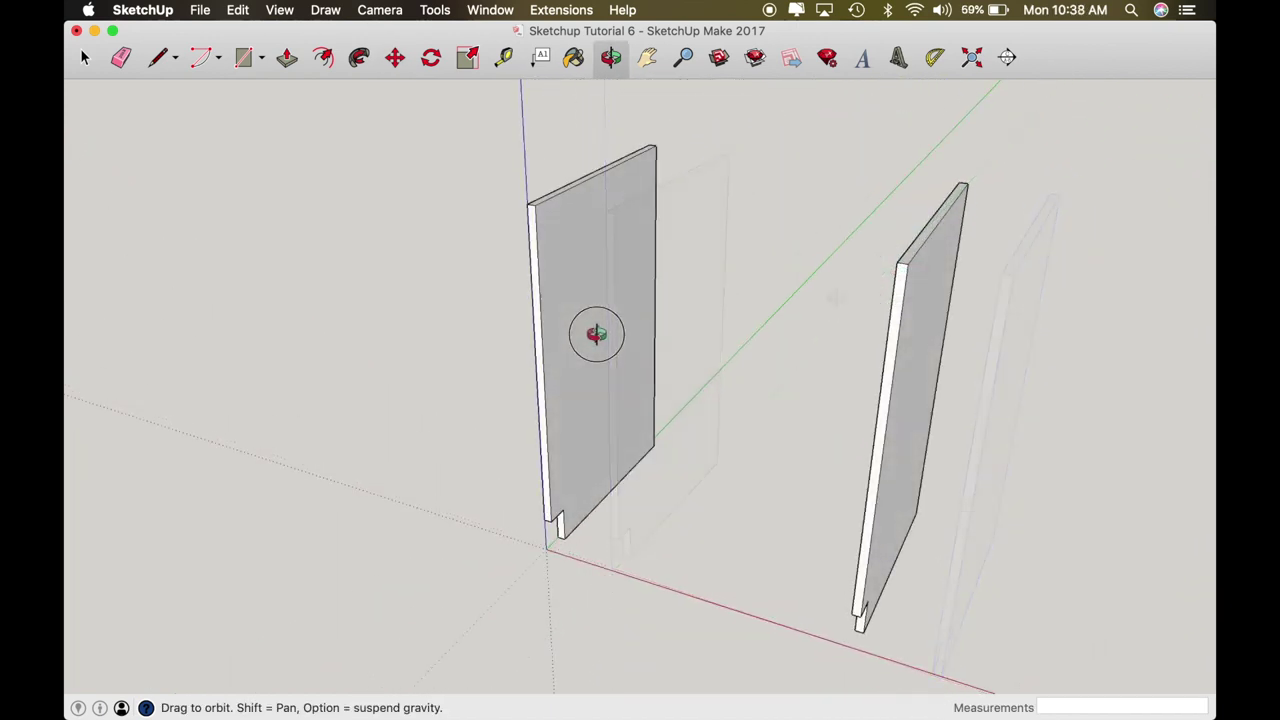
pyautogui.moveTo(594, 334); pyautogui.dragTo(1043, 164)
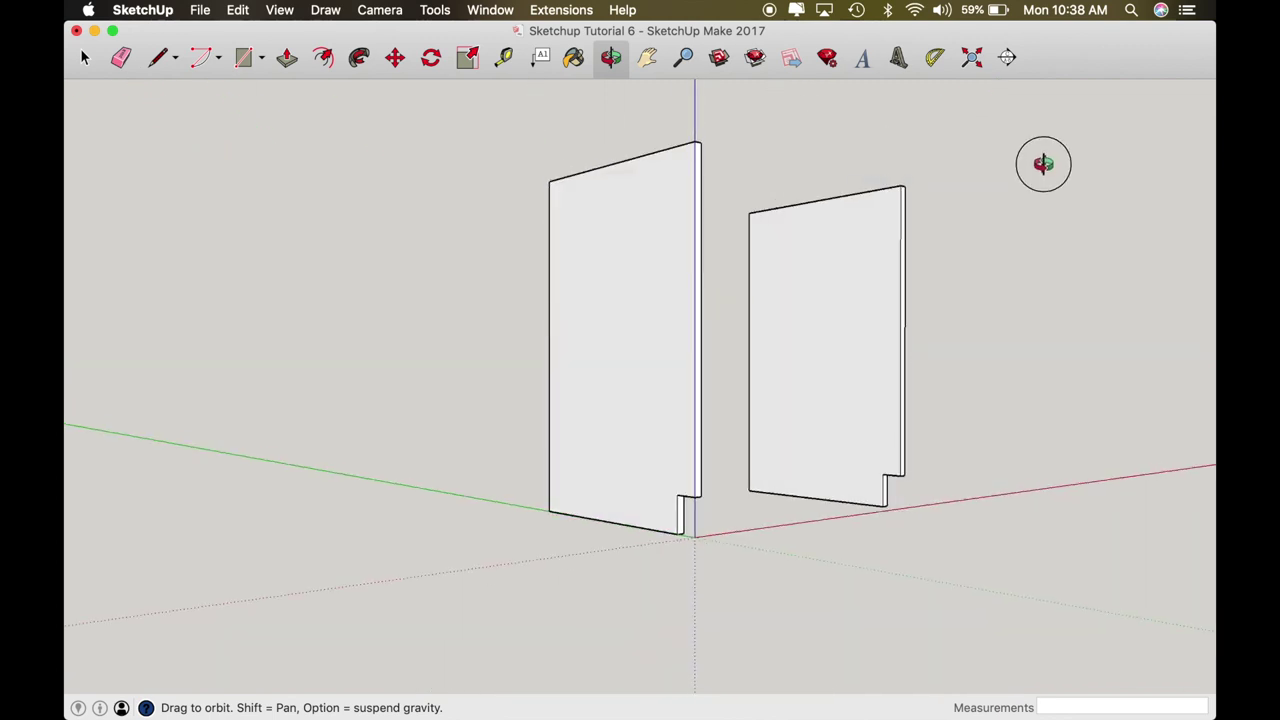
# Step: Flip the copied side panel along its component's red axis so it mirrors the original side
pyautogui.press('space')
pyautogui.press('super+a')
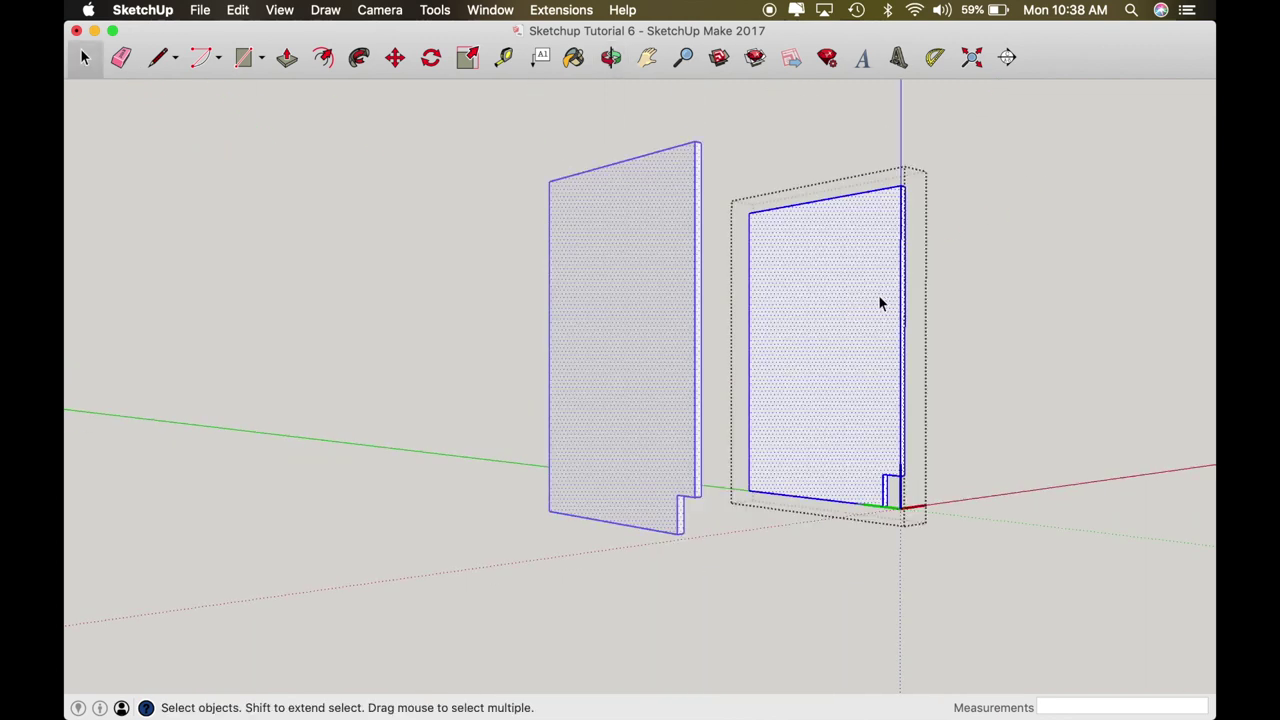
pyautogui.click(1011, 277)
pyautogui.click(851, 300)
pyautogui.rightClick(852, 300)
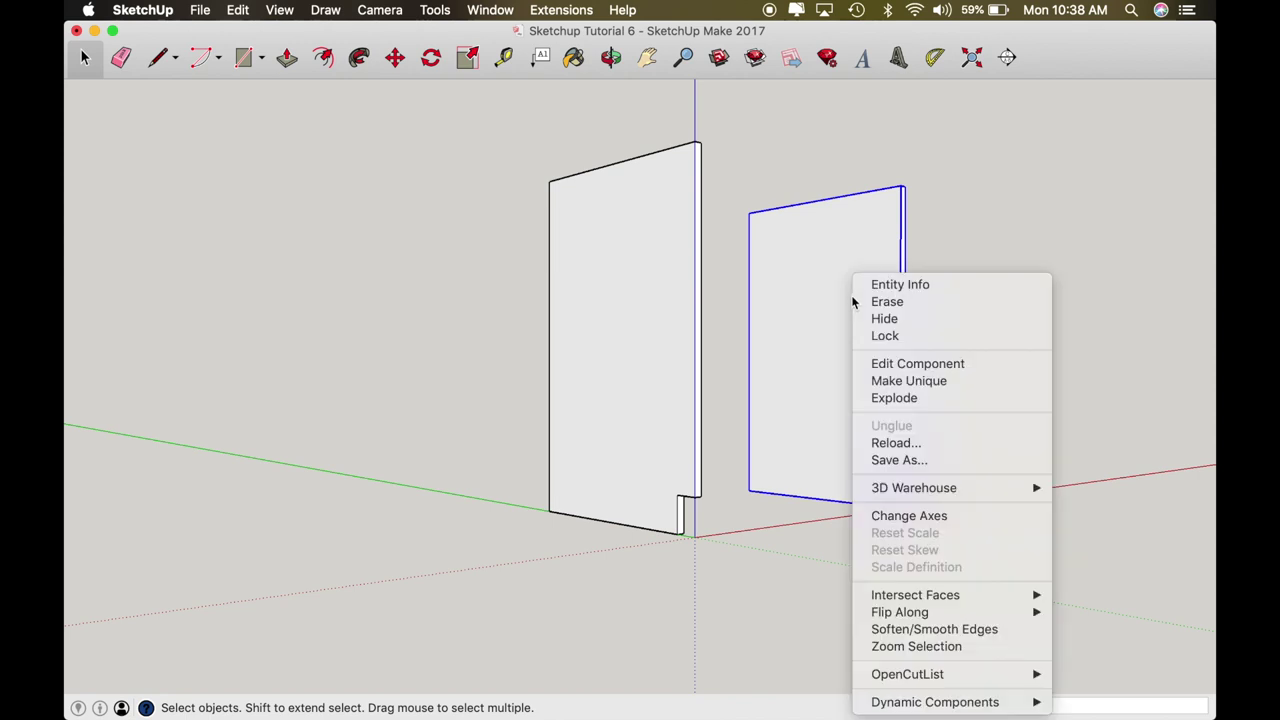
pyautogui.moveTo(933, 614)
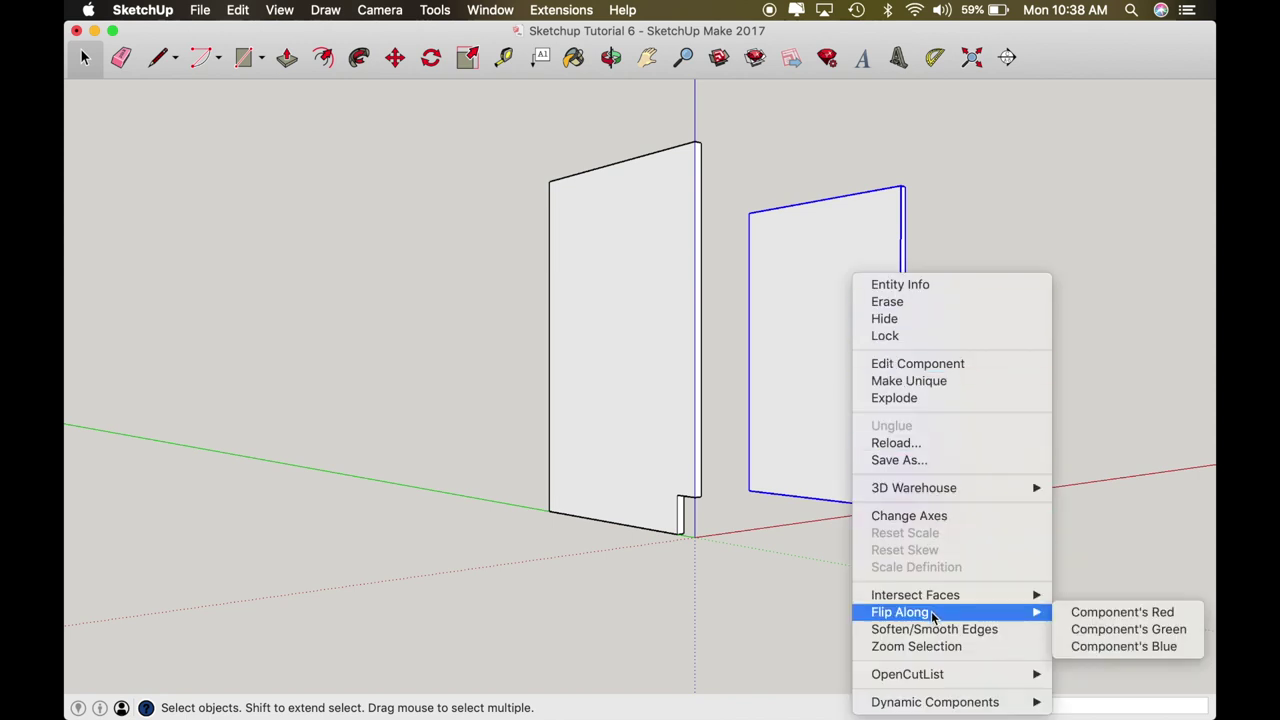
pyautogui.click(1086, 612)
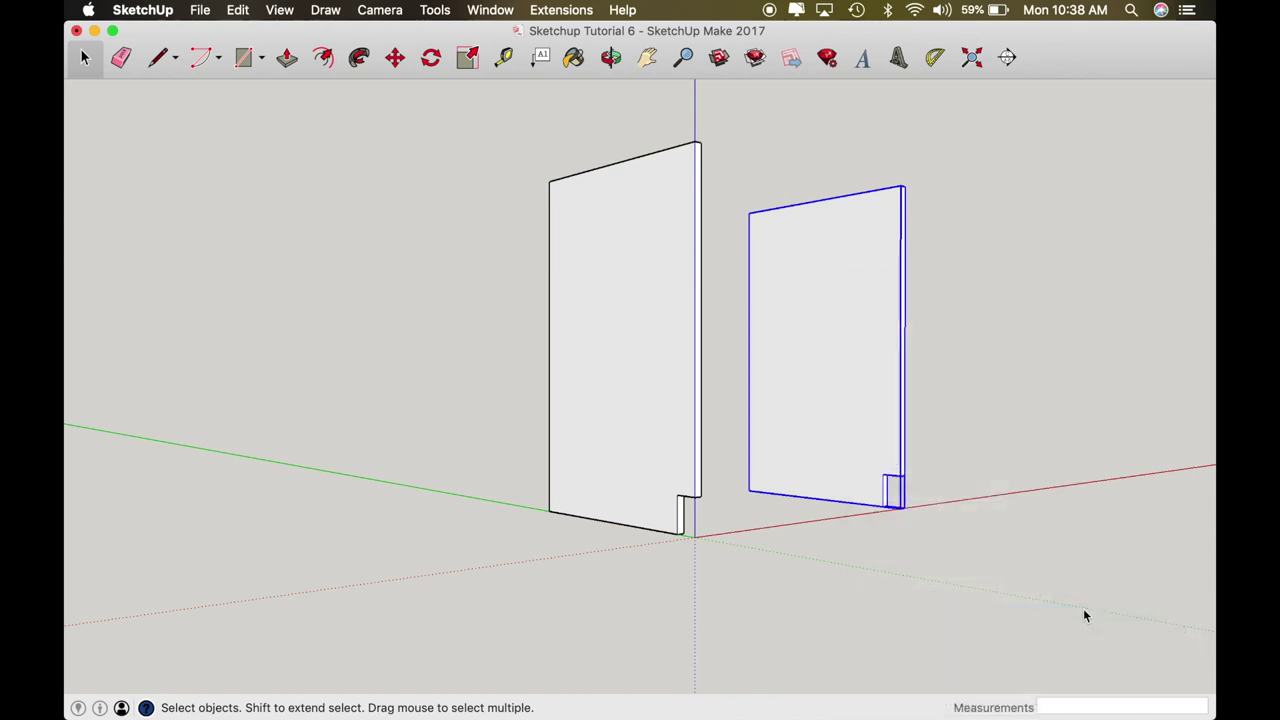
pyautogui.click(1030, 318)
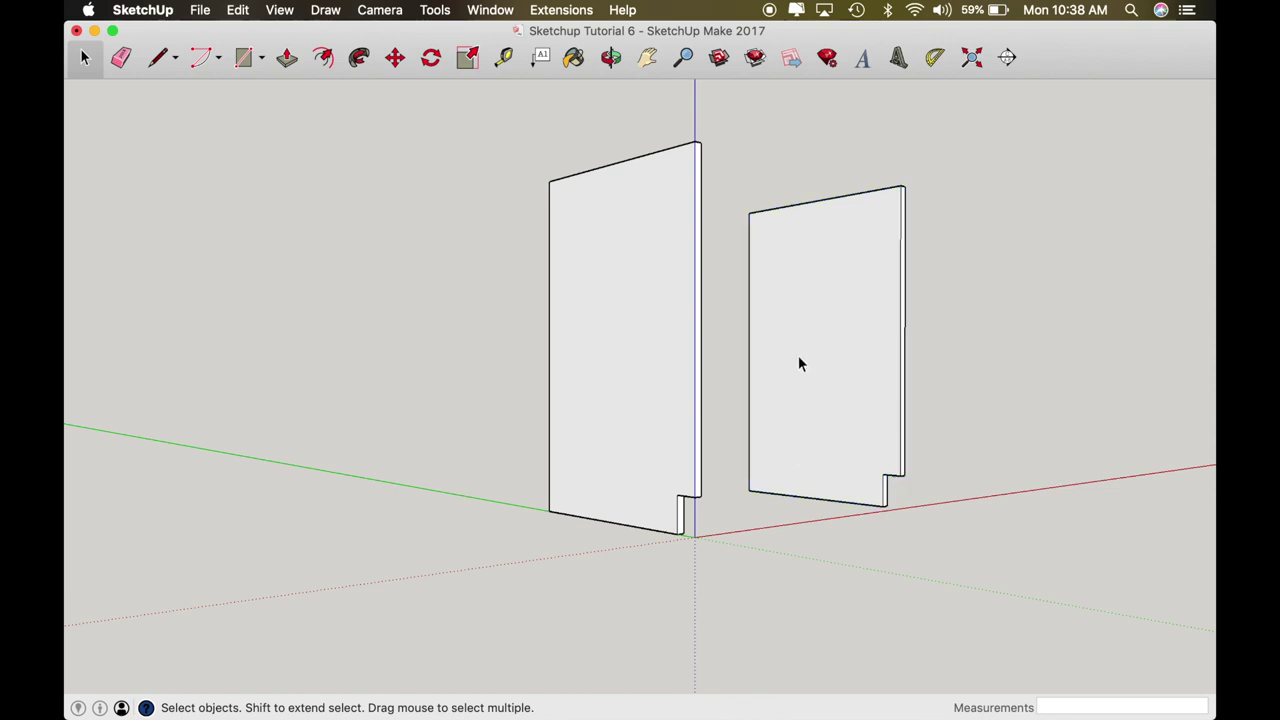
pyautogui.press('o')
pyautogui.moveTo(694, 354); pyautogui.dragTo(405, 376)
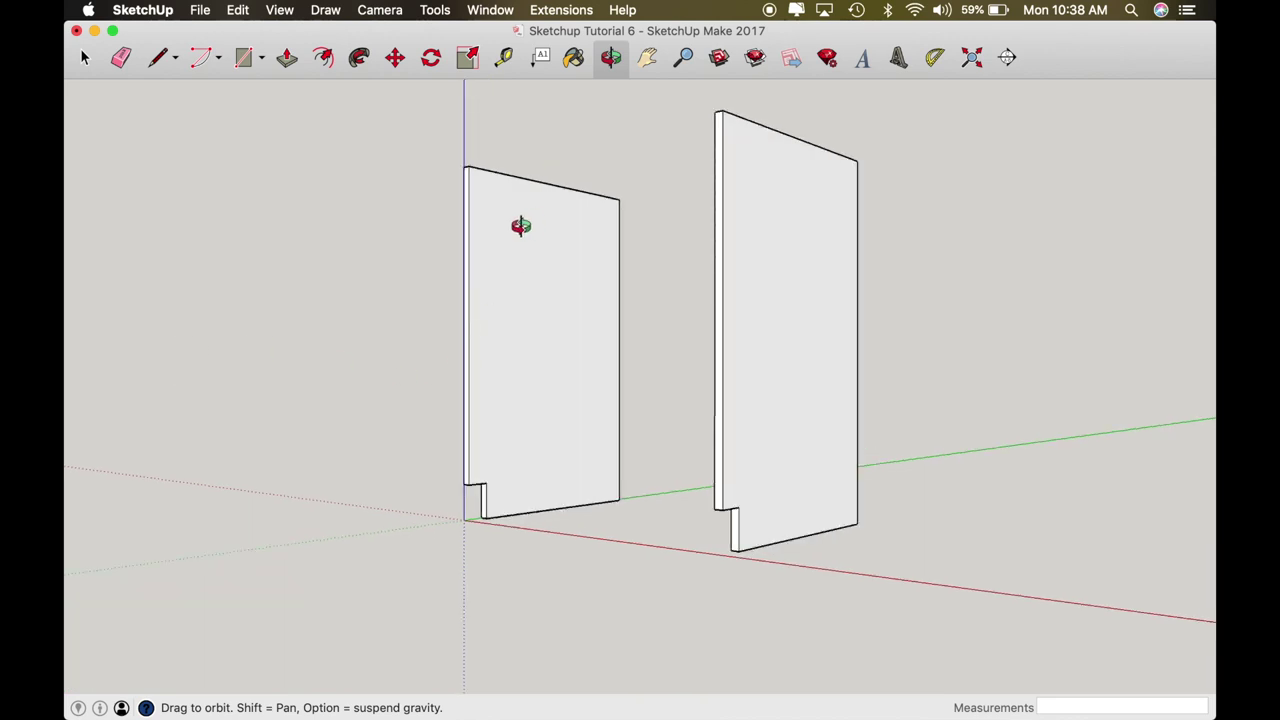
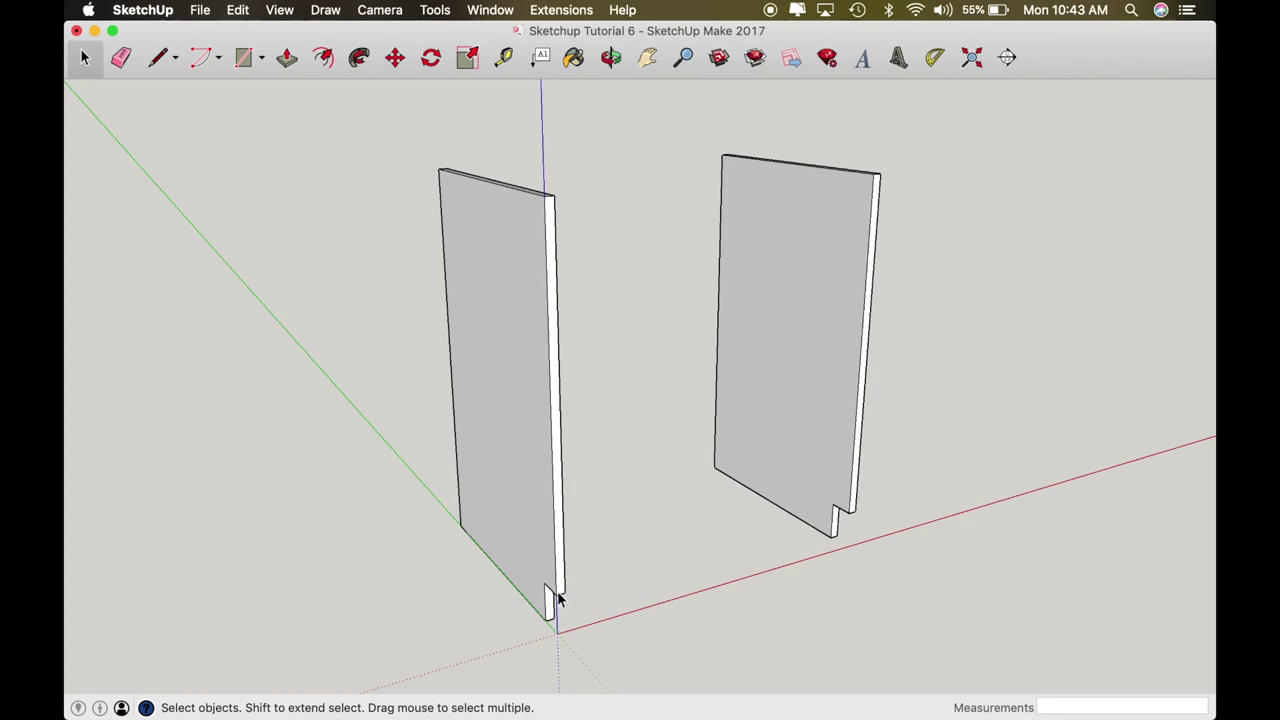
# Step: Place a vertical guide 2.25 inches inward from the outer front edge of the side panel at the origin
pyautogui.press('o')
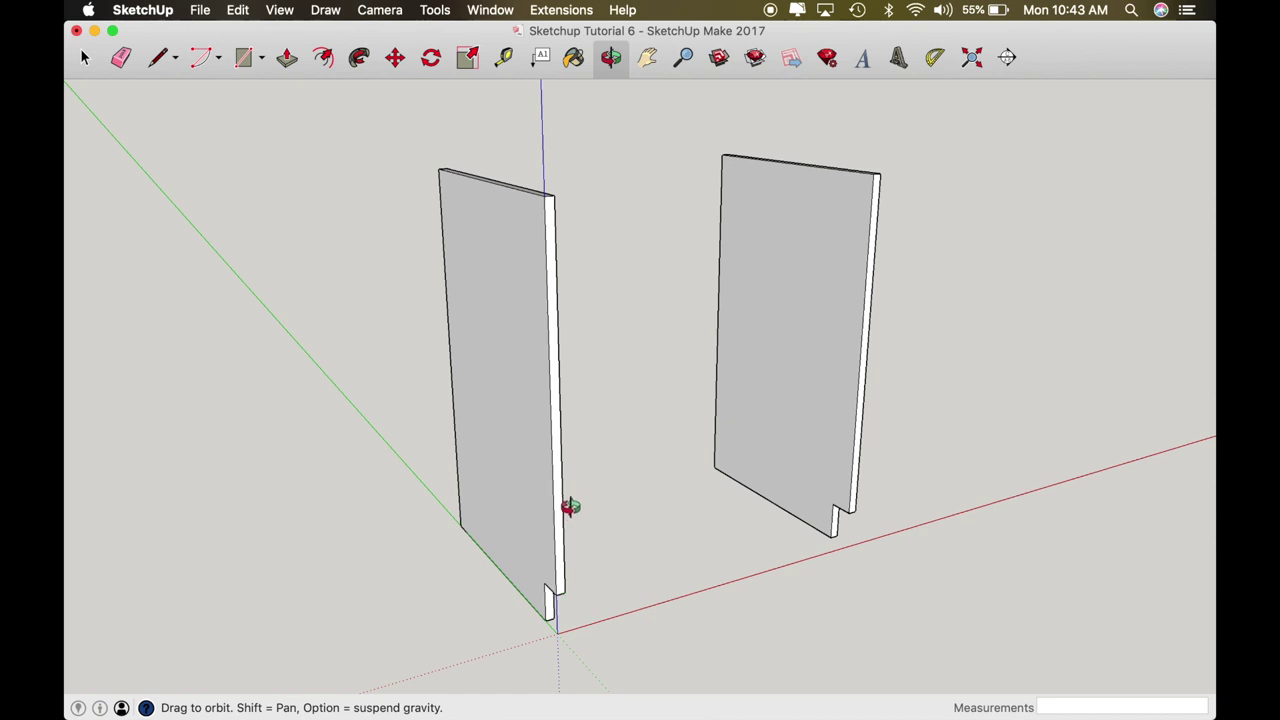
pyautogui.press('t')
pyautogui.click(552, 477)
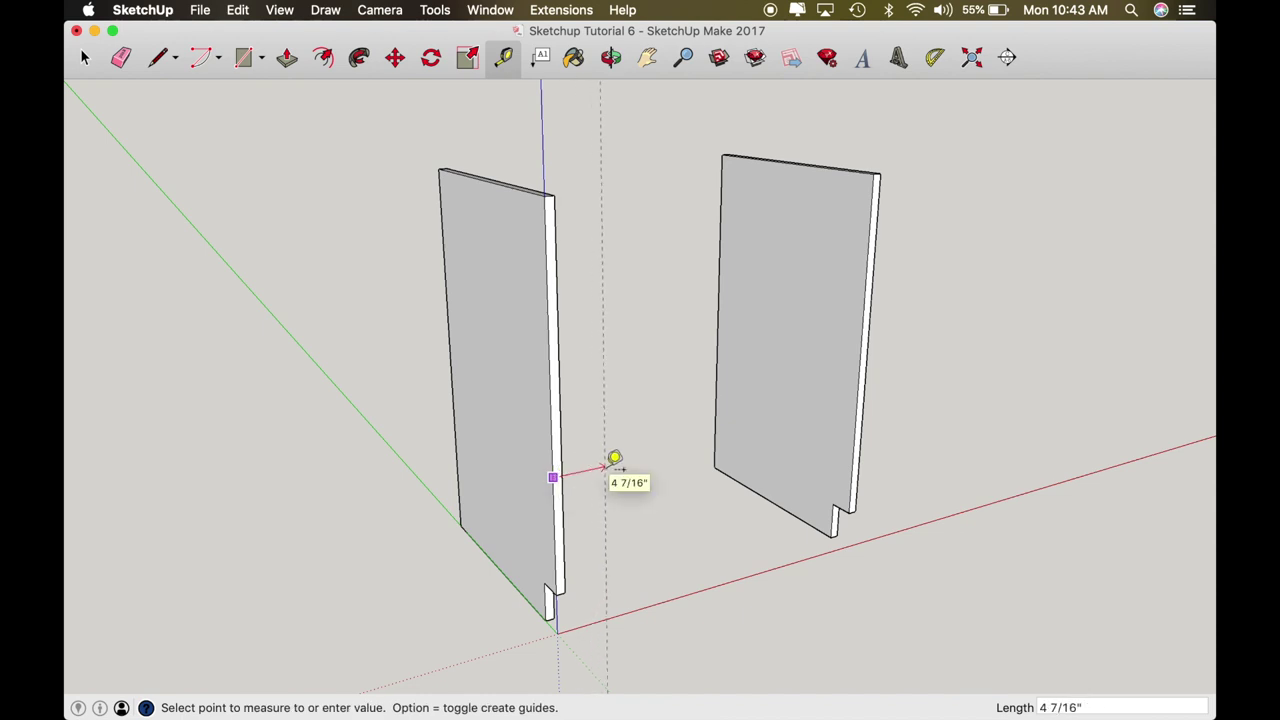
pyautogui.press('Return')
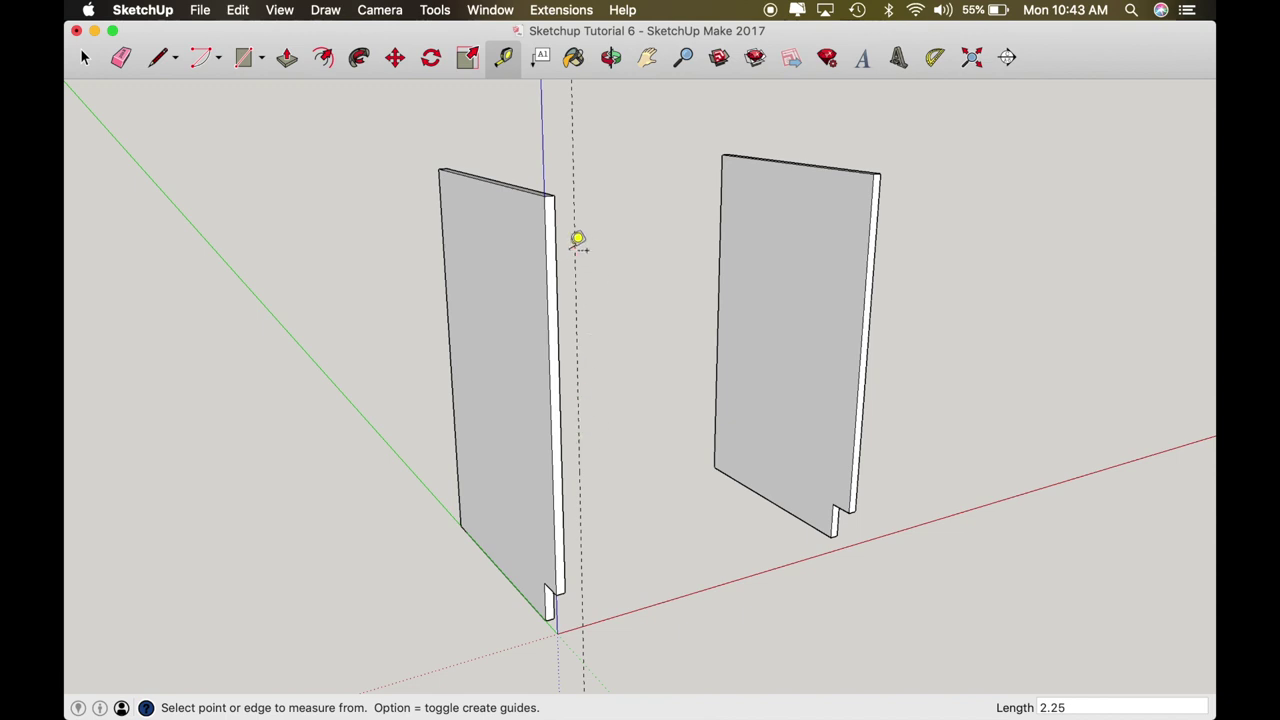
# Step: Draw a rectangle over that side panel's front edge above the toe kick and pull it forward 0.75 inches
pyautogui.press('r')
pyautogui.click(544, 195)
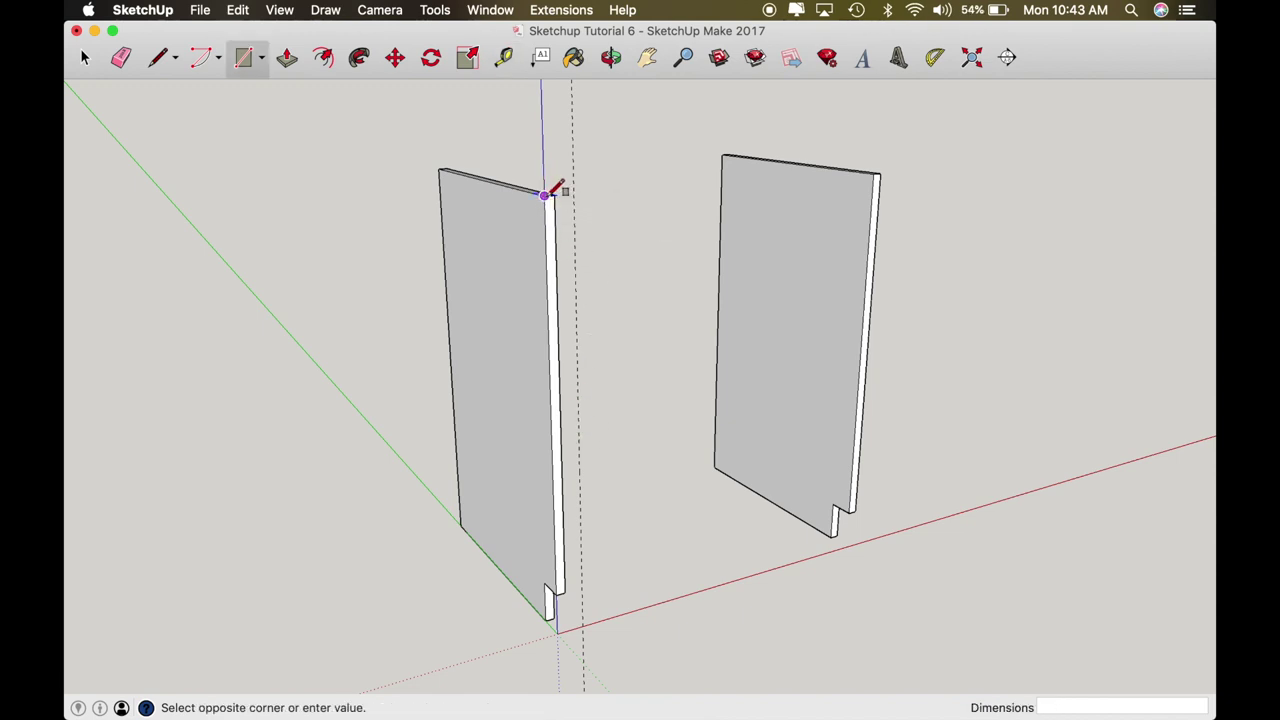
pyautogui.click(565, 592)
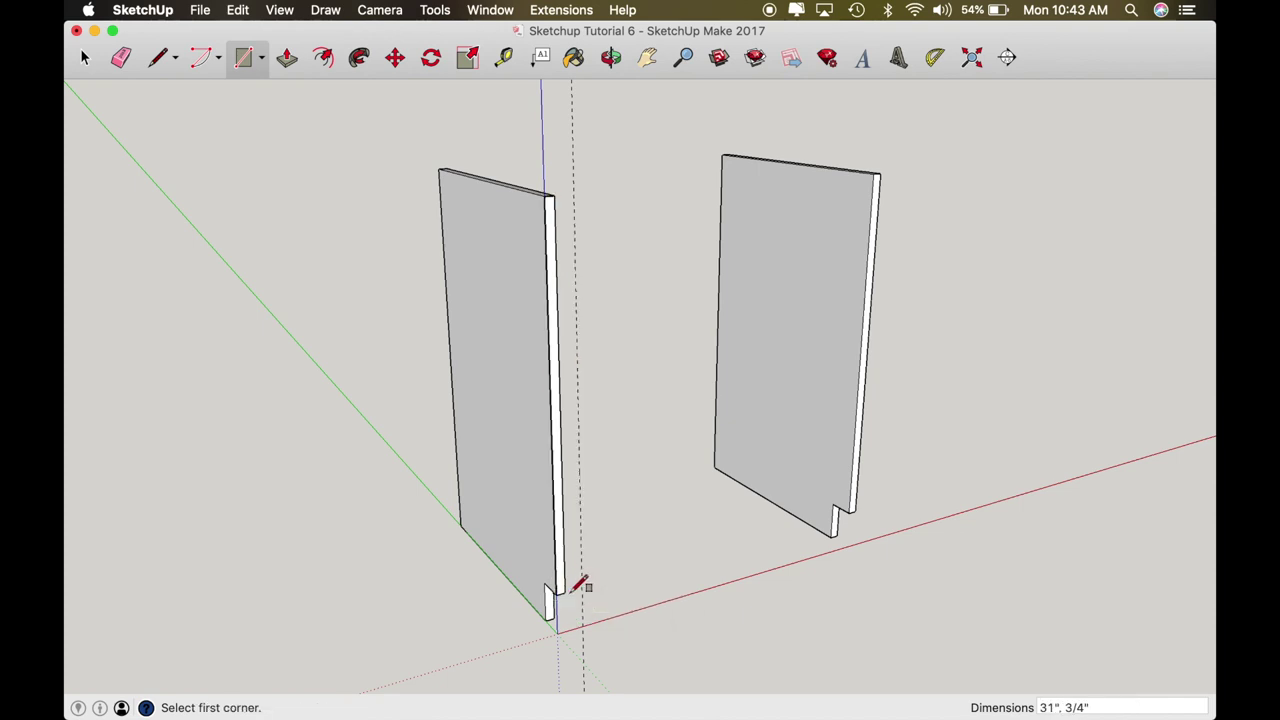
pyautogui.press('p')
pyautogui.click(559, 592)
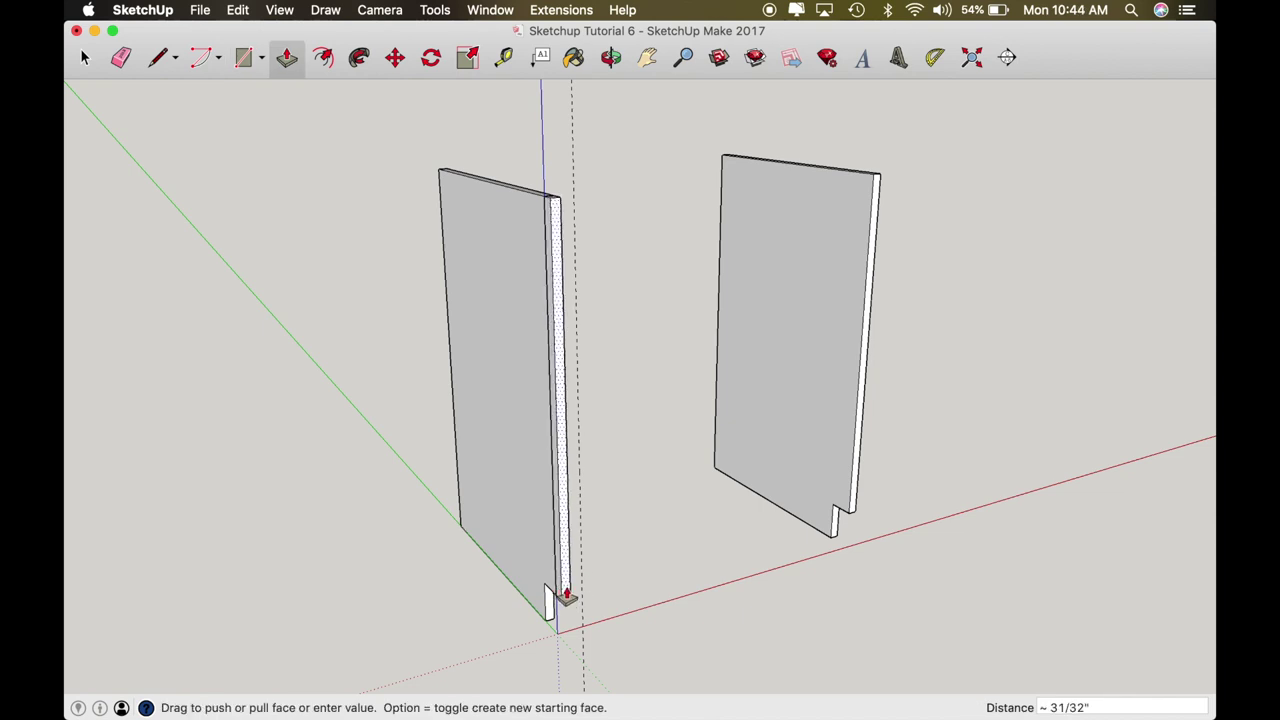
pyautogui.write('.75')
pyautogui.press('Return')
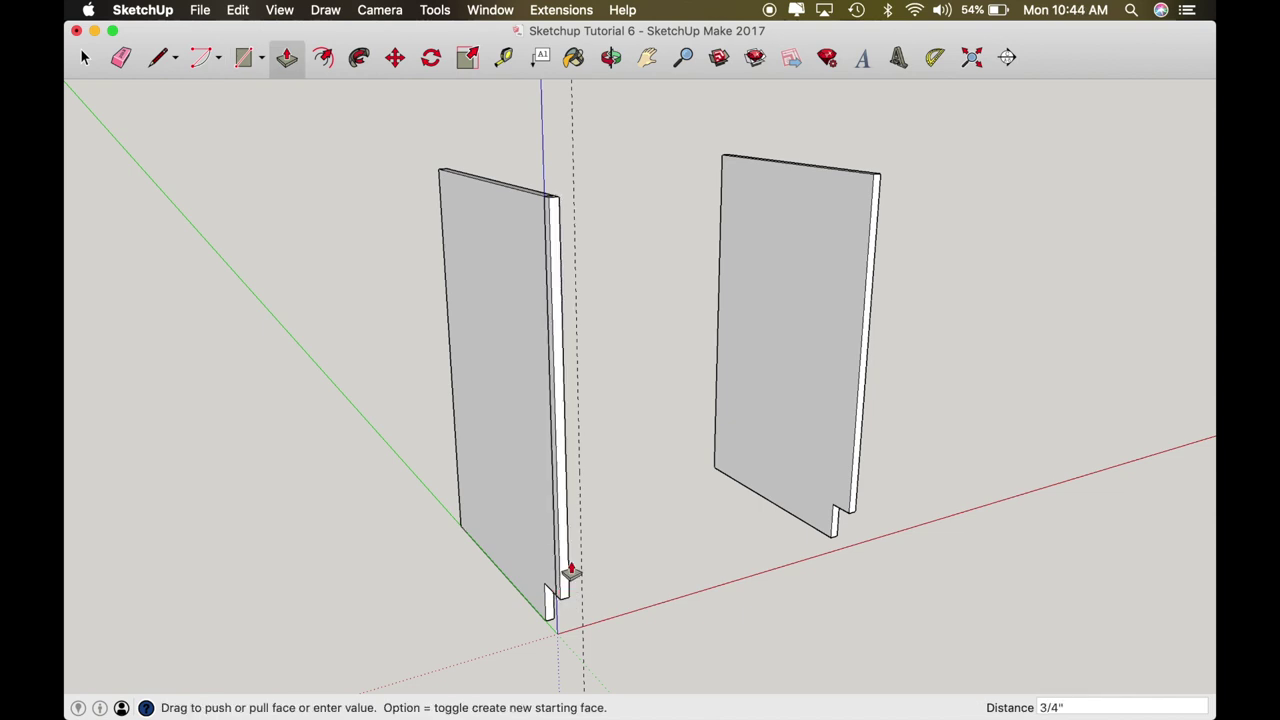
# Step: Widen the new front strip by pulling its inner face 1 1/2 inches to the vertical guide
pyautogui.press('o')
pyautogui.moveTo(565, 565); pyautogui.dragTo(103, 523)
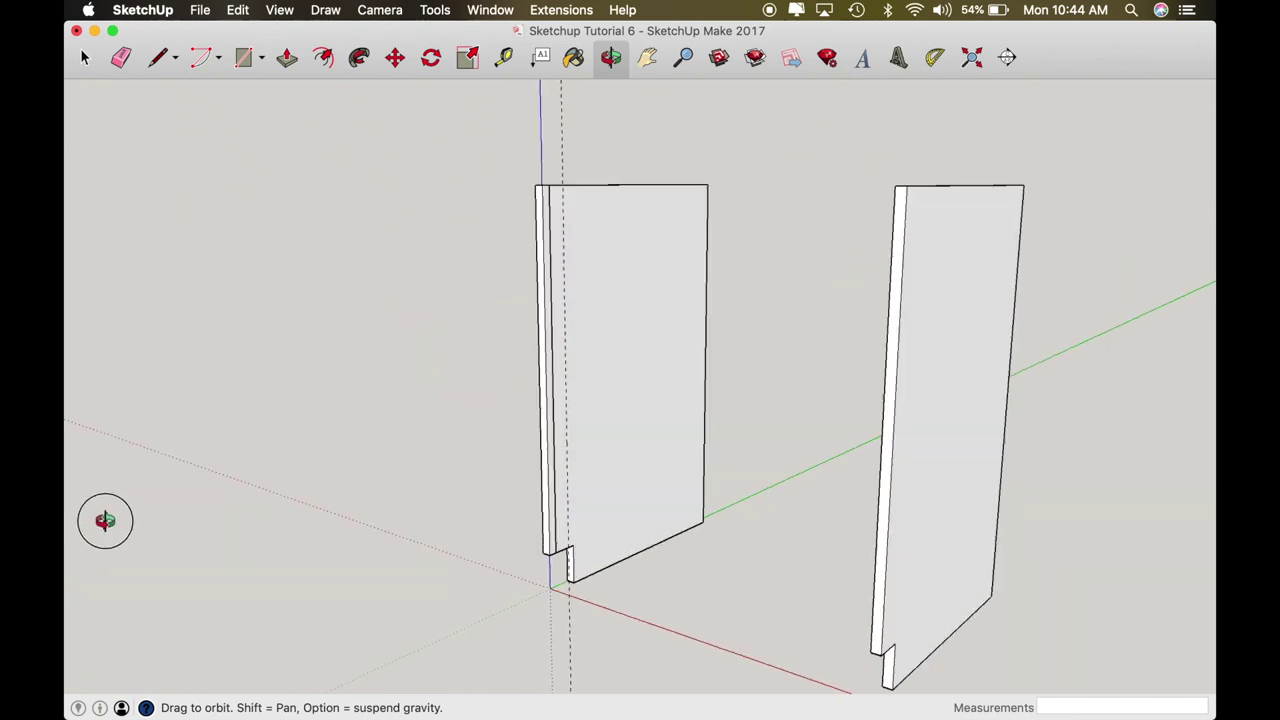
pyautogui.scroll(5, 530, 538)
pyautogui.press('p')
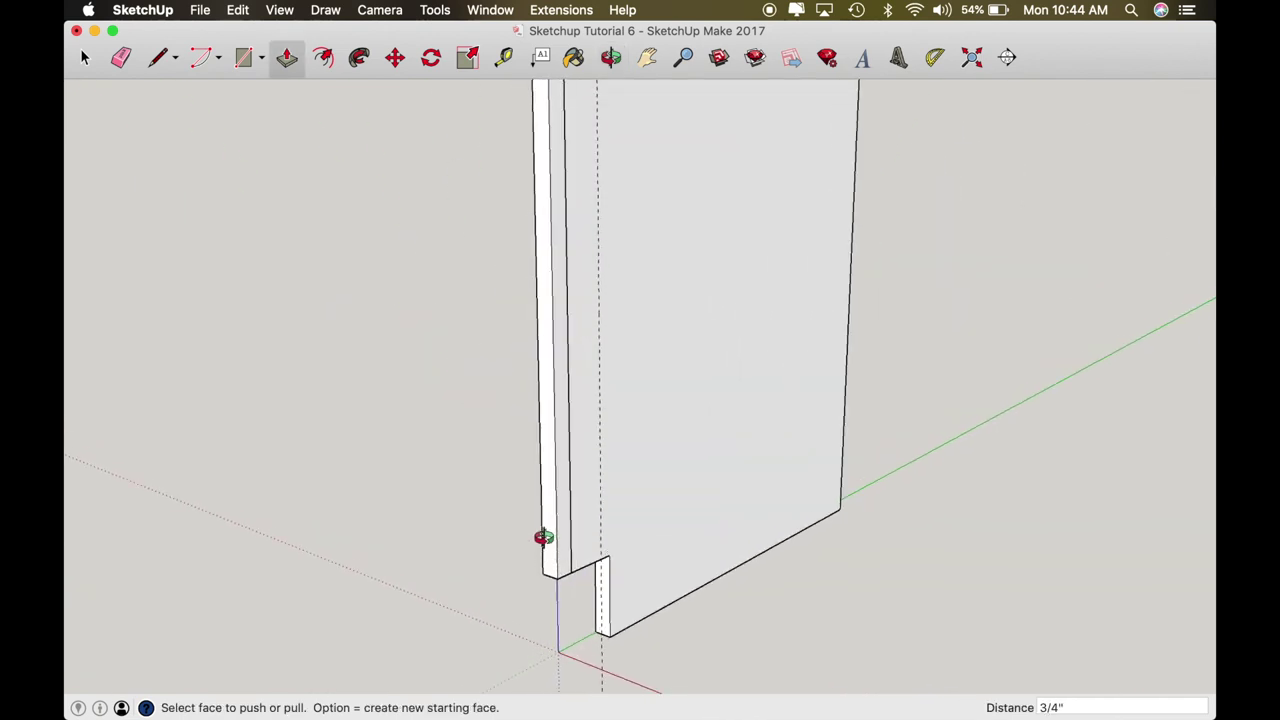
pyautogui.click(567, 543)
pyautogui.click(600, 437)
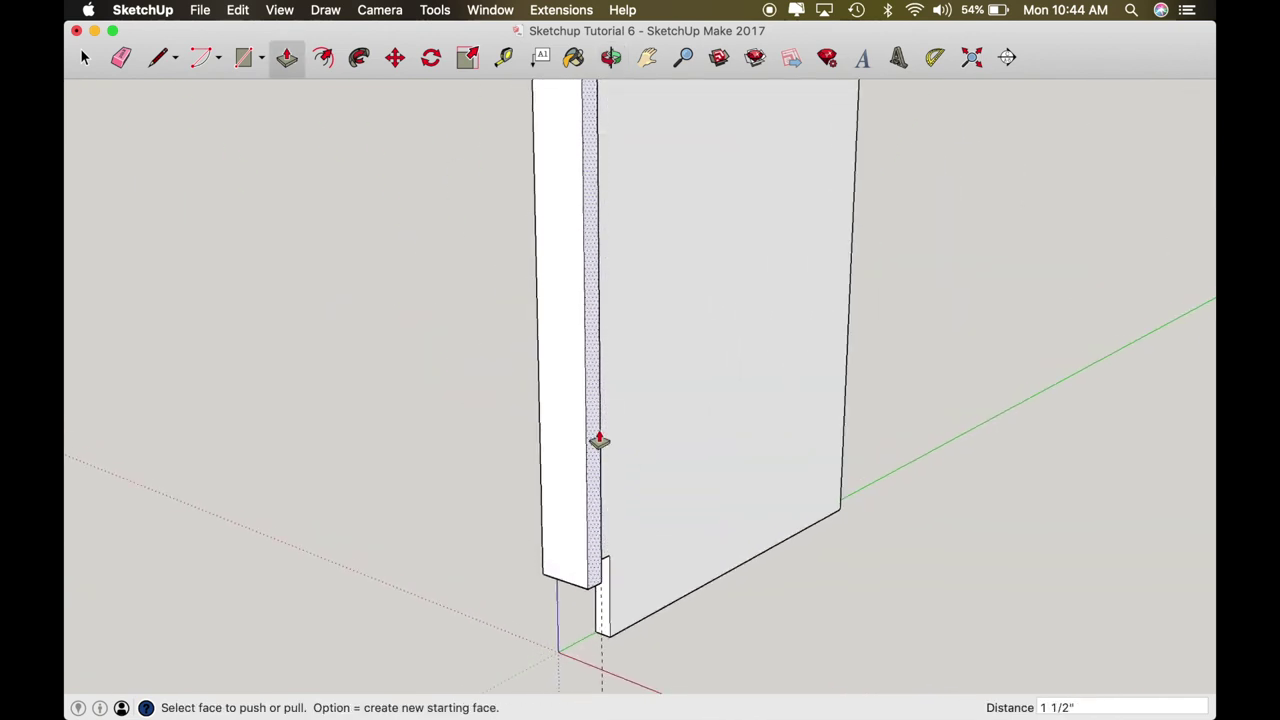
# Step: Make the widened front strip a component named Stile, replacing the existing definition of that name
pyautogui.press('o')
pyautogui.scroll(-5, 598, 430)
pyautogui.moveTo(600, 429); pyautogui.dragTo(746, 566)
pyautogui.scroll(4, 567, 168)
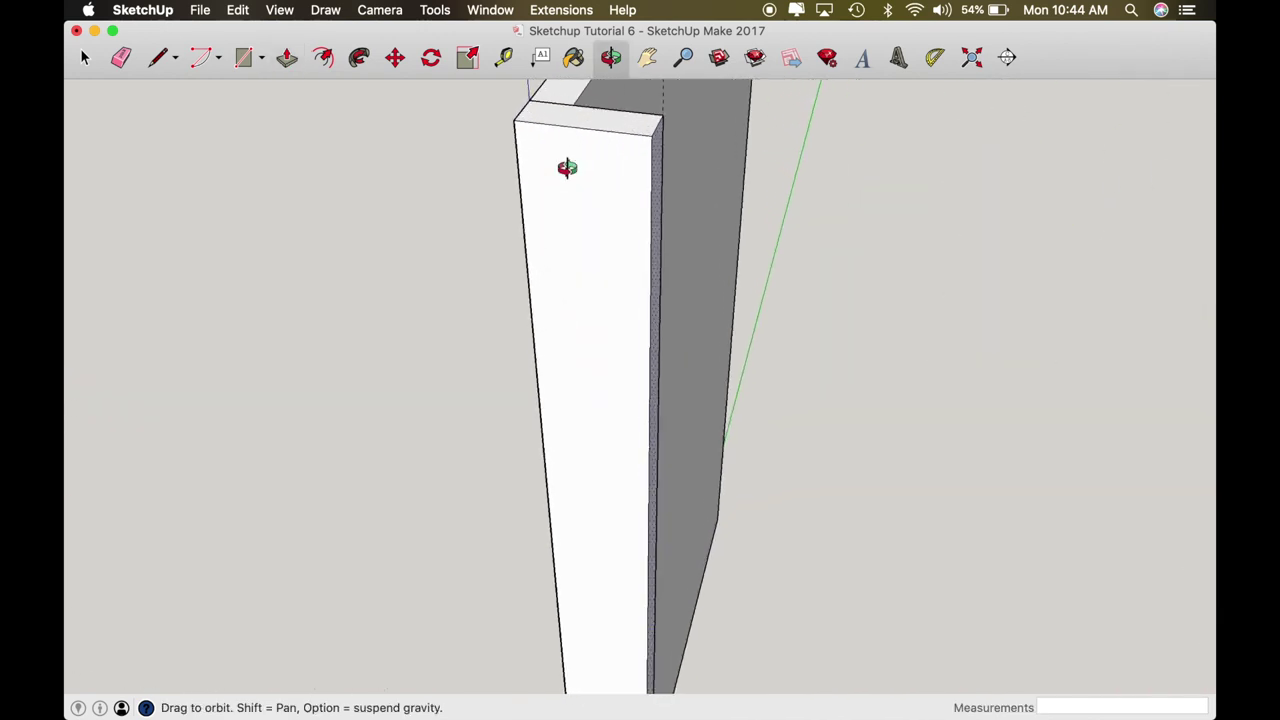
pyautogui.press('space')
pyautogui.click(567, 168)
pyautogui.write('gStile')
pyautogui.press('Return')
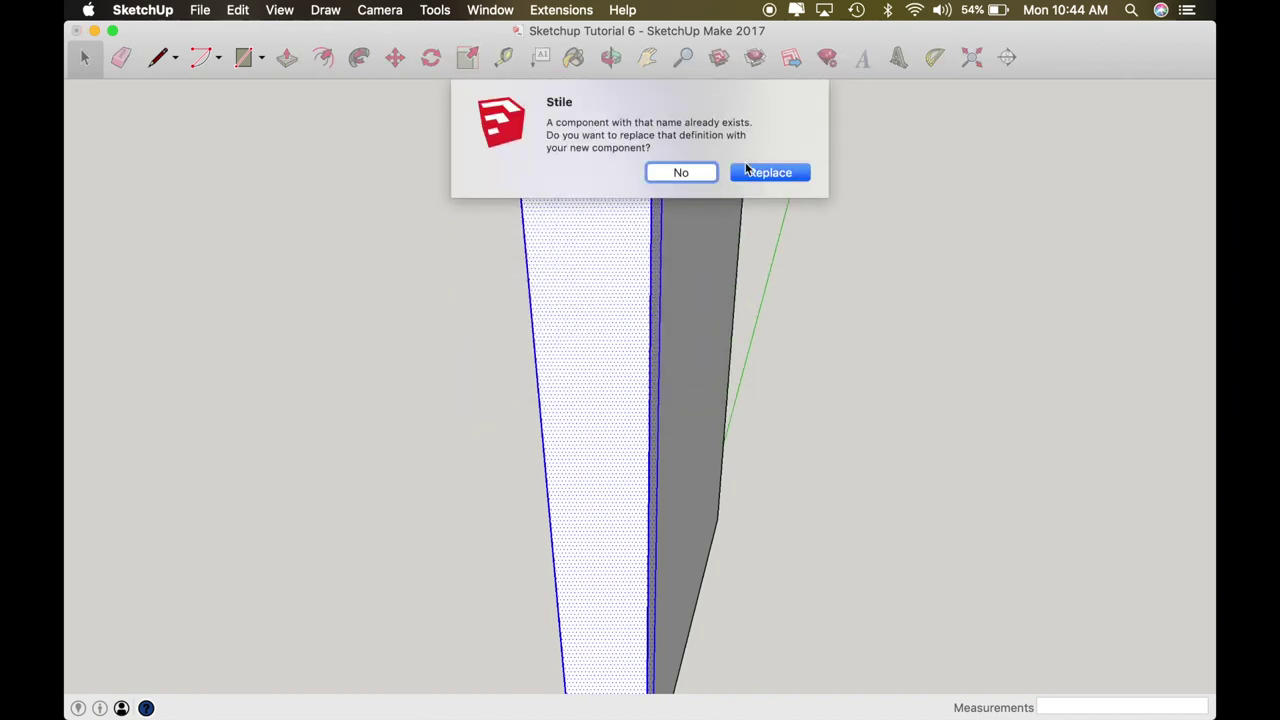
pyautogui.click(762, 174)
# Step: Move the Stile 1/8 inch outward along the red axis so it overhangs the side panel's outer face
pyautogui.moveTo(547, 156); pyautogui.dragTo(571, 249, button='middle')
pyautogui.press('m')
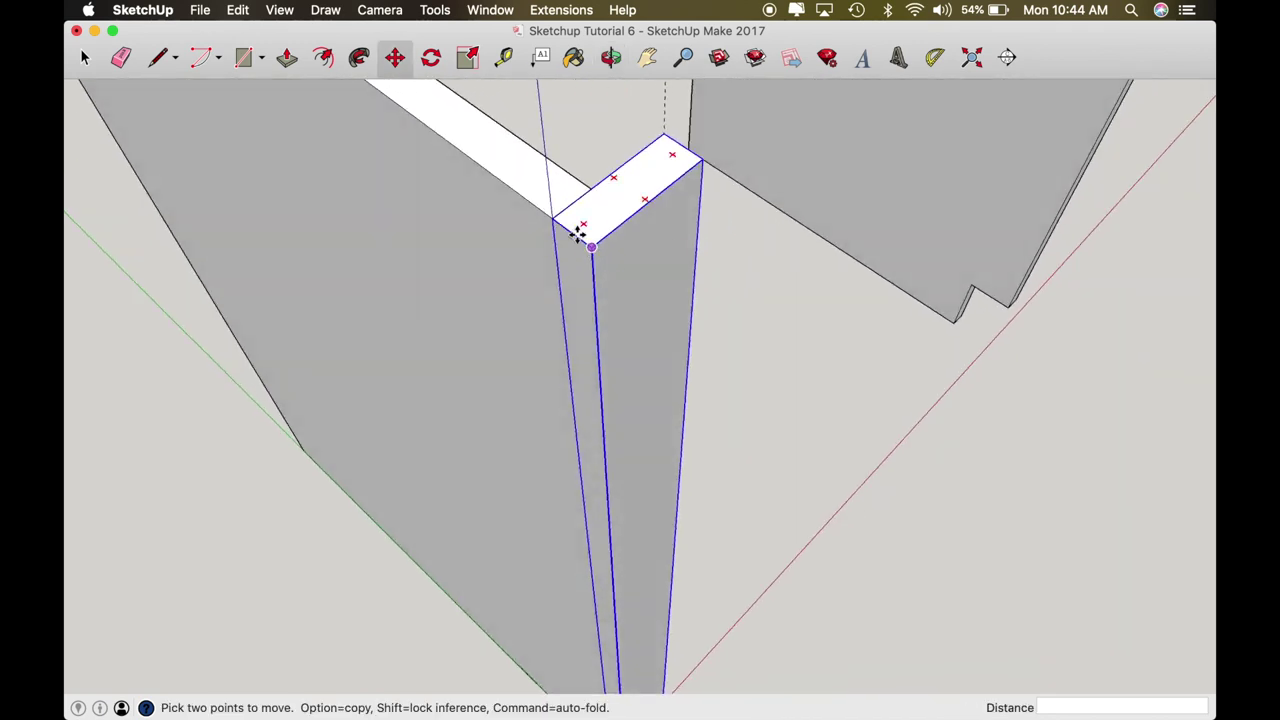
pyautogui.click(552, 220)
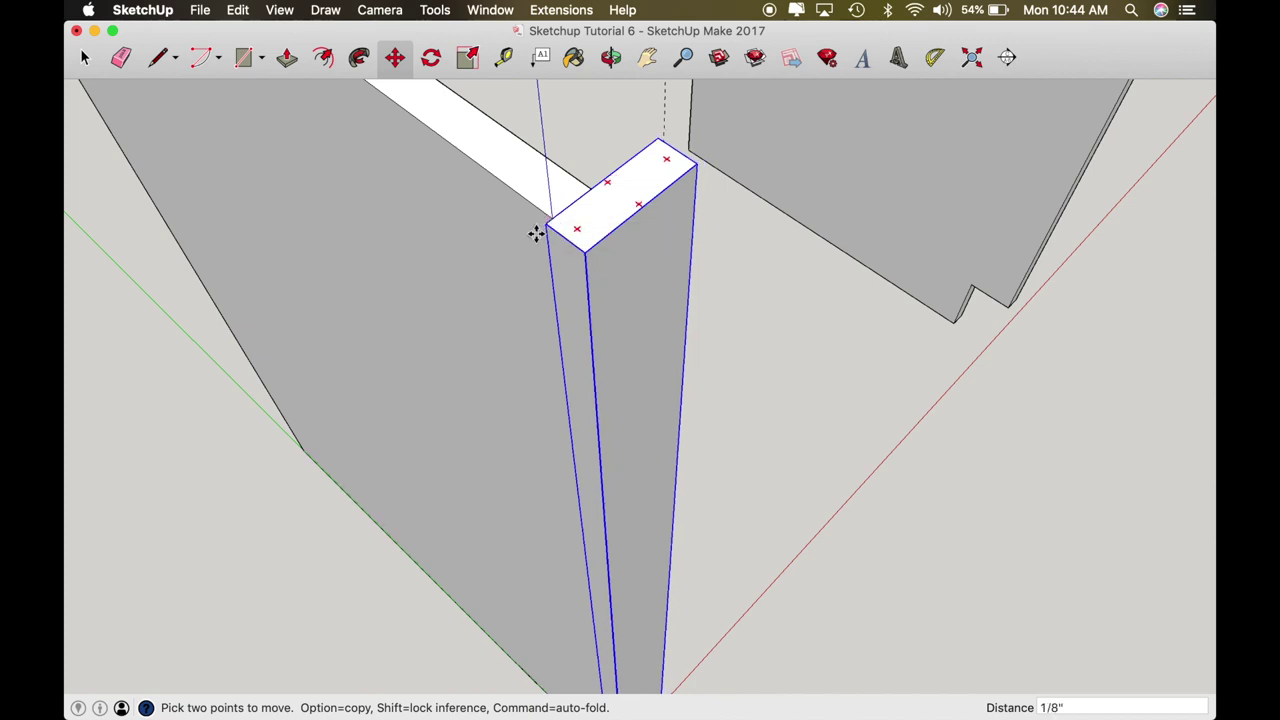
pyautogui.write('1/8')
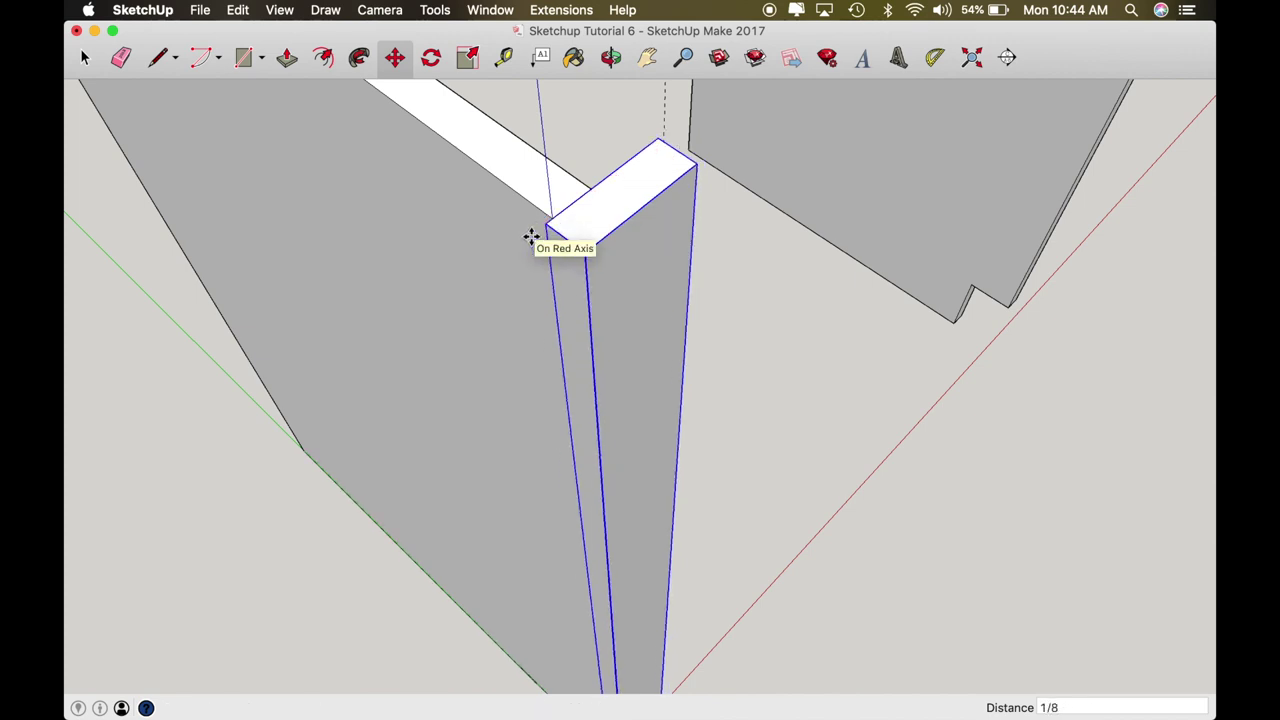
# Step: Examine the Stile's overhang past the side panel from several angles, up close and from a distance
pyautogui.write('o')
pyautogui.moveTo(594, 271); pyautogui.dragTo(611, 251)
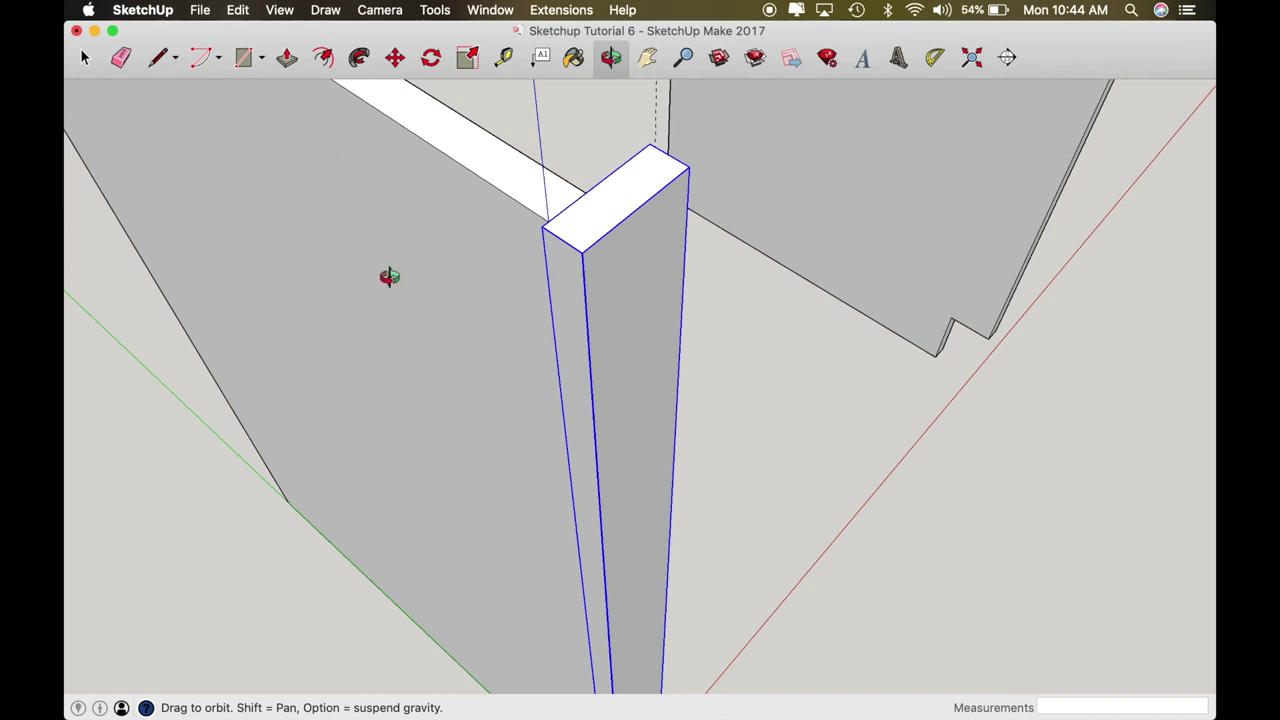
pyautogui.moveTo(472, 285); pyautogui.dragTo(306, 230)
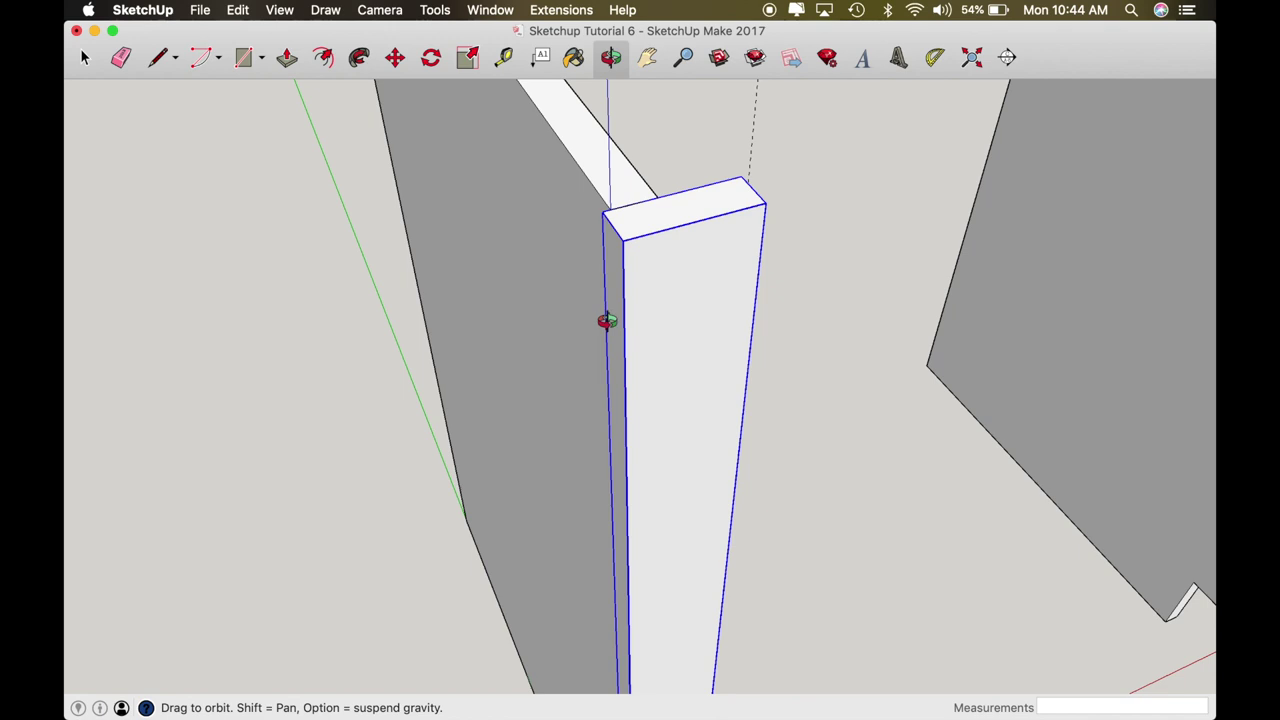
pyautogui.scroll(-5, 607, 320)
pyautogui.moveTo(607, 320); pyautogui.dragTo(566, 182)
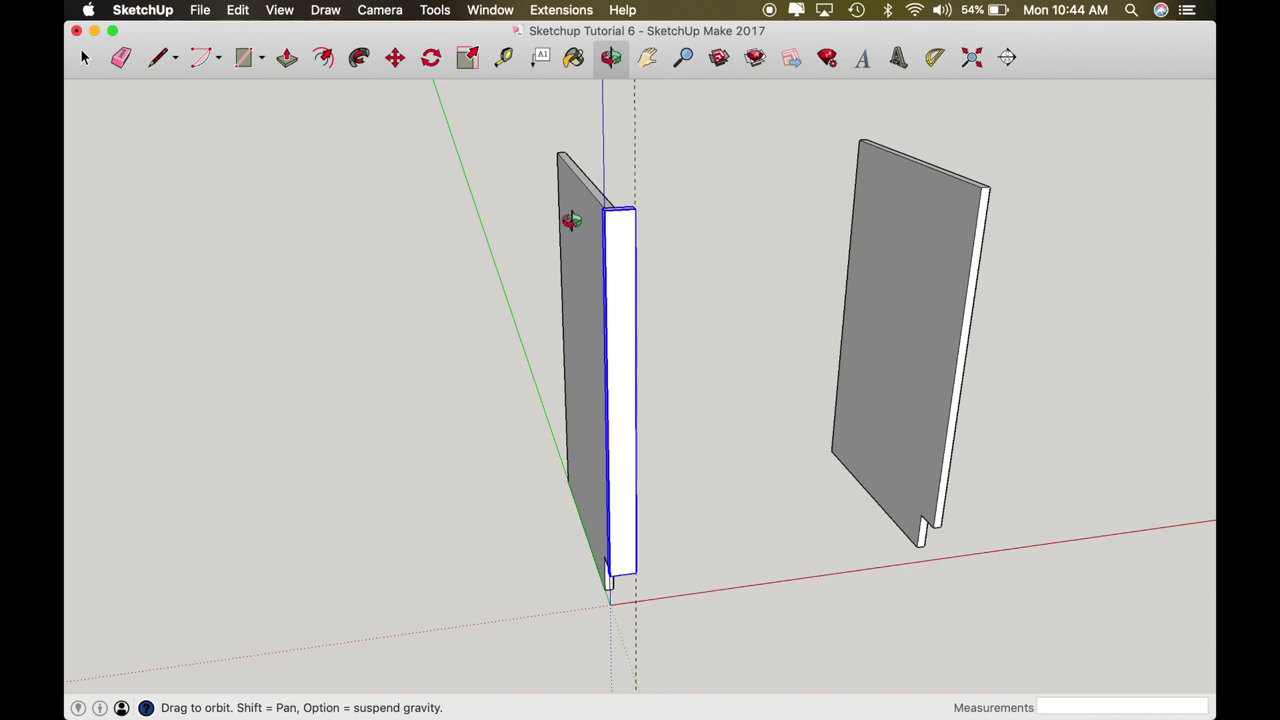
pyautogui.moveTo(591, 203); pyautogui.dragTo(597, 334)
pyautogui.scroll(5, 600, 303)
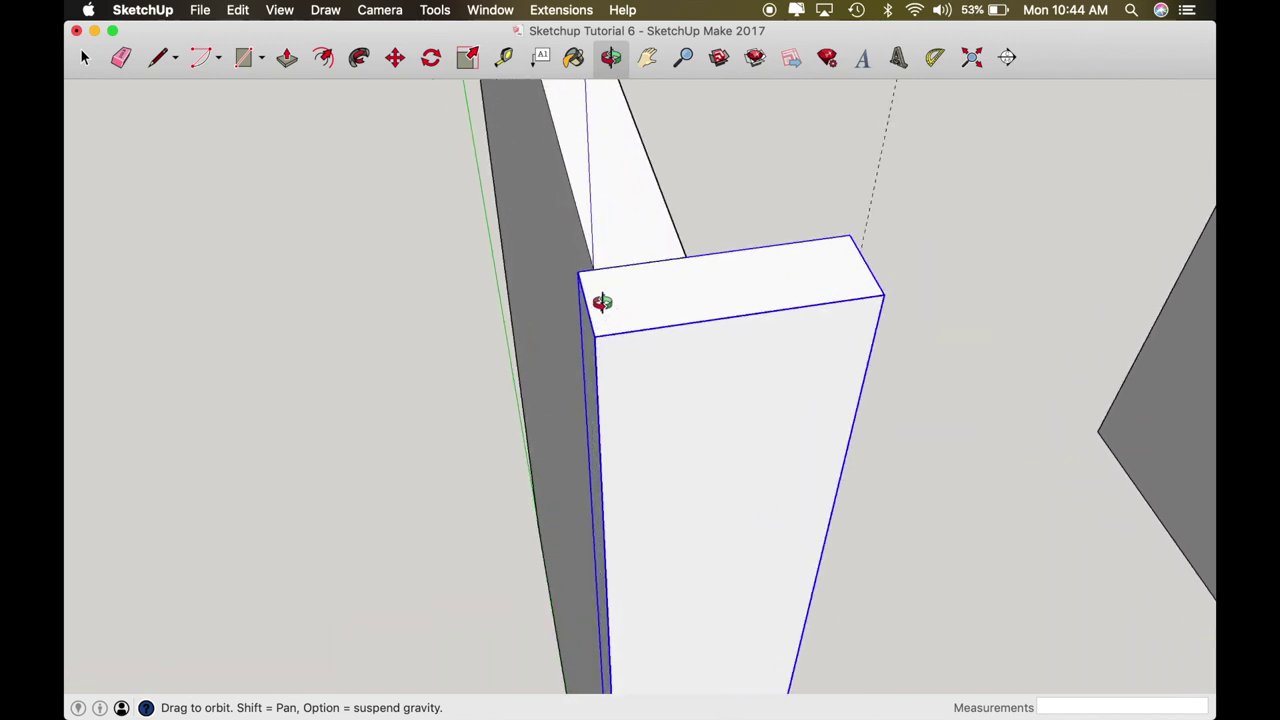
pyautogui.moveTo(600, 305); pyautogui.dragTo(641, 336)
pyautogui.scroll(-6, 641, 336)
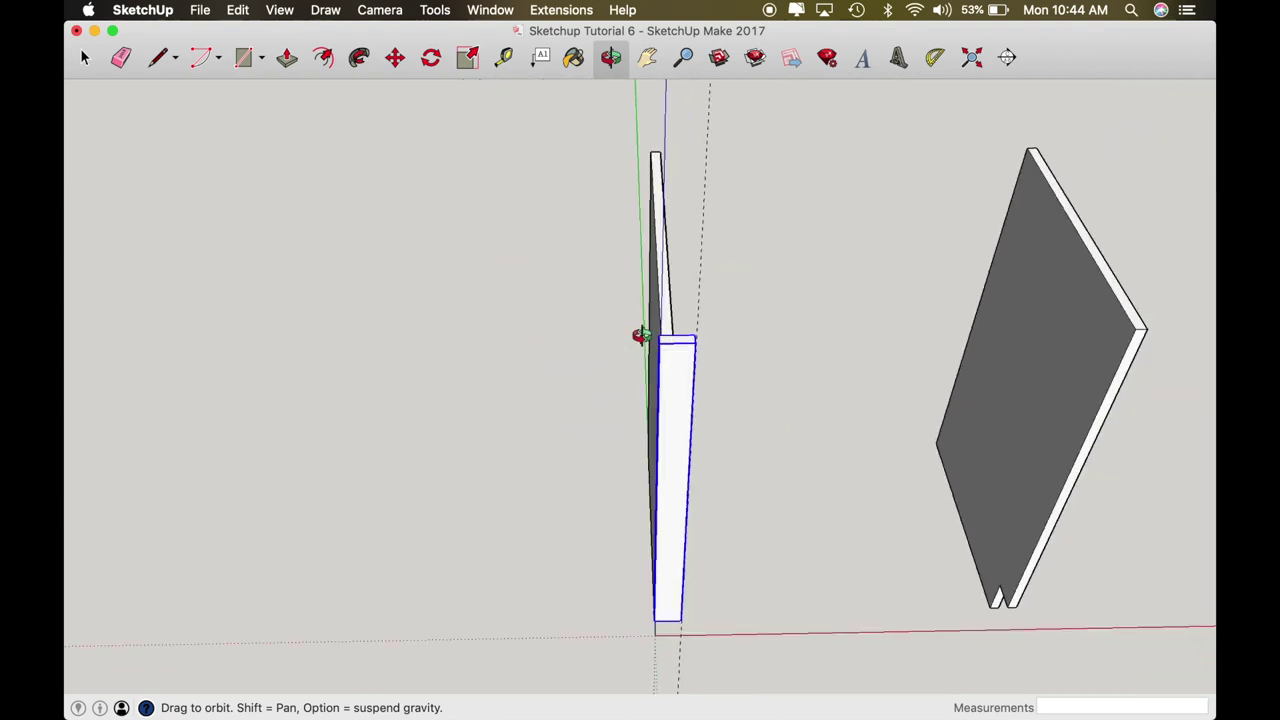
# Step: Copy the Stile along the red axis to the opposite side panel's outer front corner and shift the copy outward 1/8 inch
pyautogui.press('space')
pyautogui.press('m')
pyautogui.moveTo(696, 340)
pyautogui.scroll(5, 696, 340)
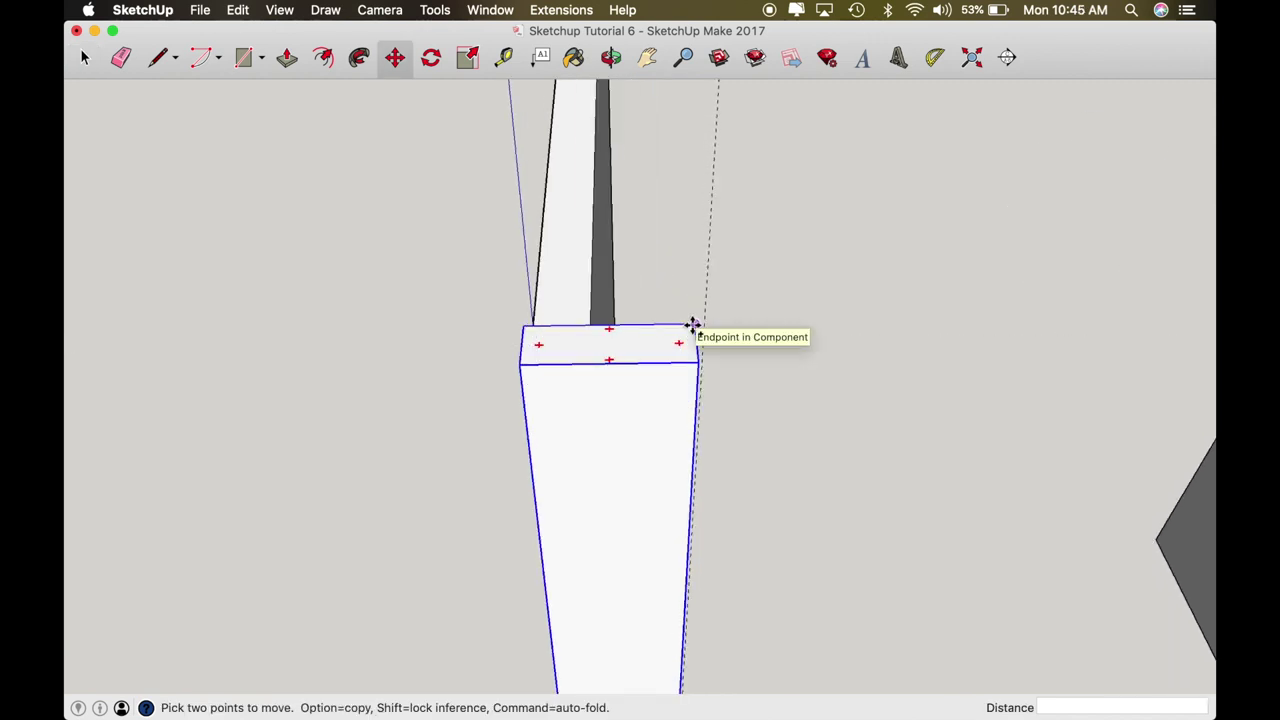
pyautogui.click(692, 327)
pyautogui.press('alt')
pyautogui.scroll(-5, 861, 344)
pyautogui.scroll(-3, 861, 344)
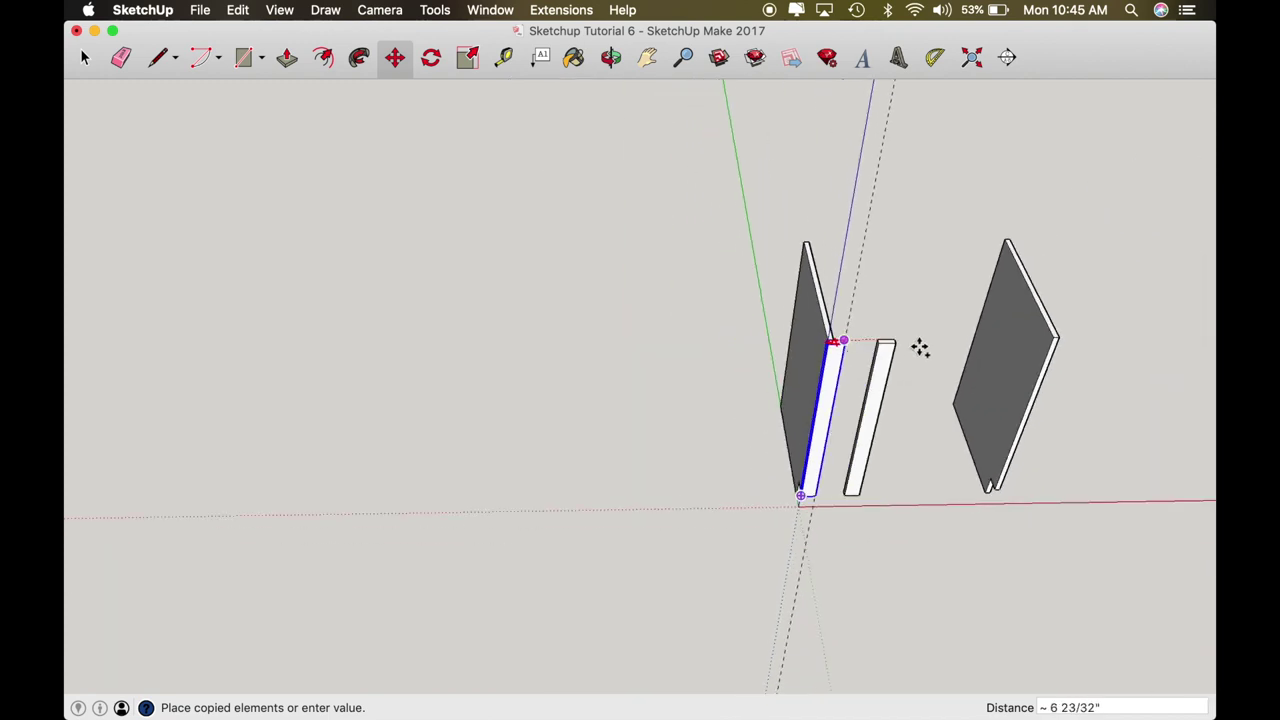
pyautogui.scroll(5, 1060, 343)
pyautogui.scroll(3, 1060, 341)
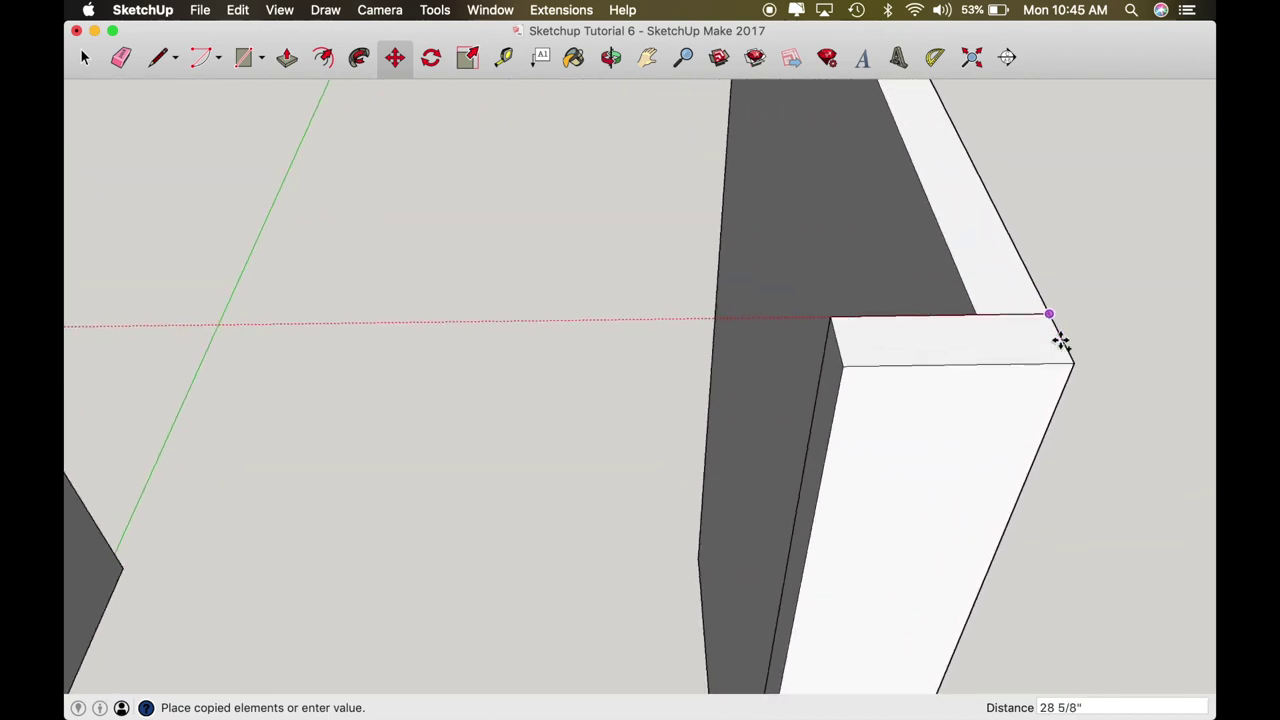
pyautogui.click(1047, 315)
pyautogui.click(1028, 331)
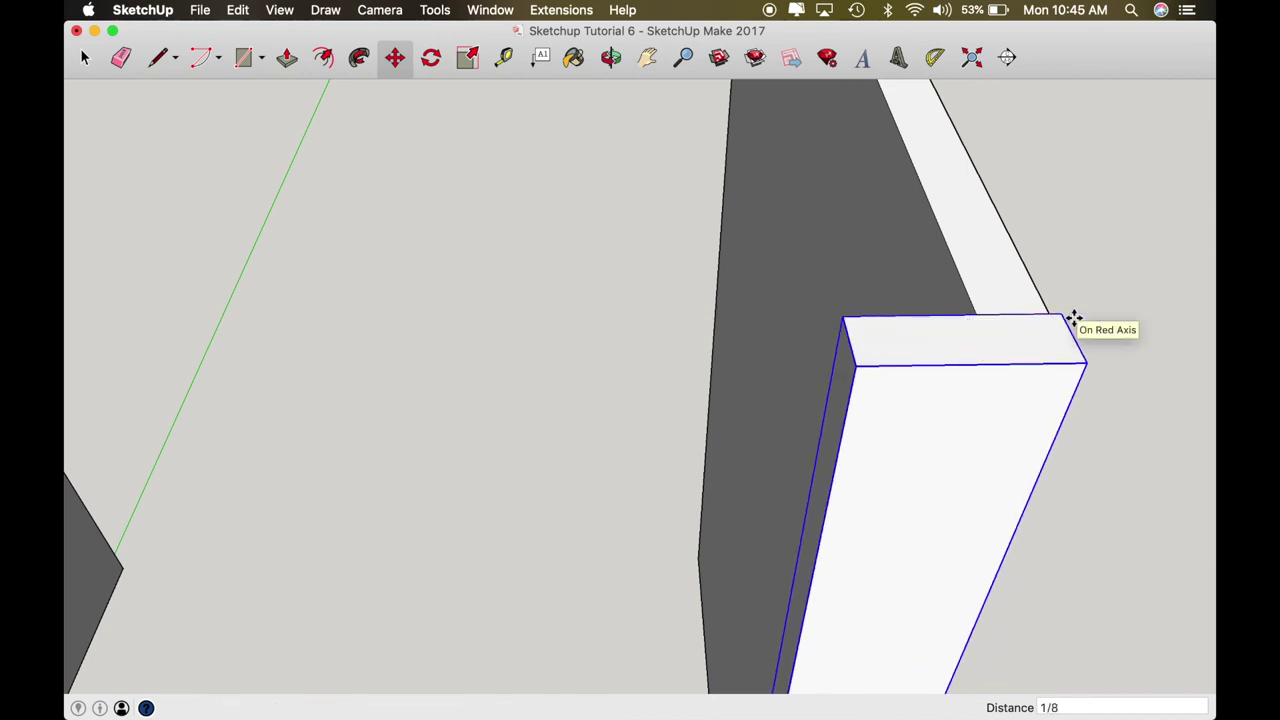
# Step: Place a guide 2.25 inches below the top front edge of the first stile
pyautogui.press('o')
pyautogui.moveTo(966, 337); pyautogui.dragTo(949, 206)
pyautogui.scroll(-5, 940, 363)
pyautogui.scroll(5, 383, 266)
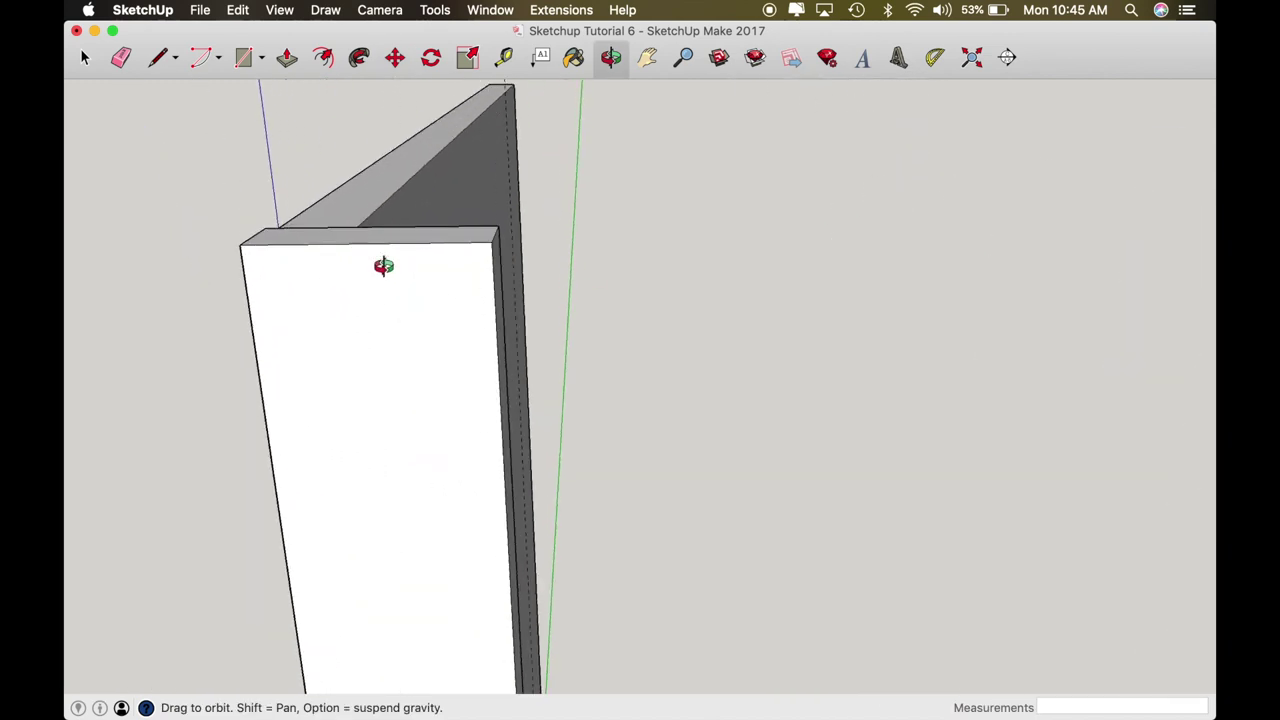
pyautogui.moveTo(380, 266); pyautogui.dragTo(531, 263)
pyautogui.press('space')
pyautogui.press('t')
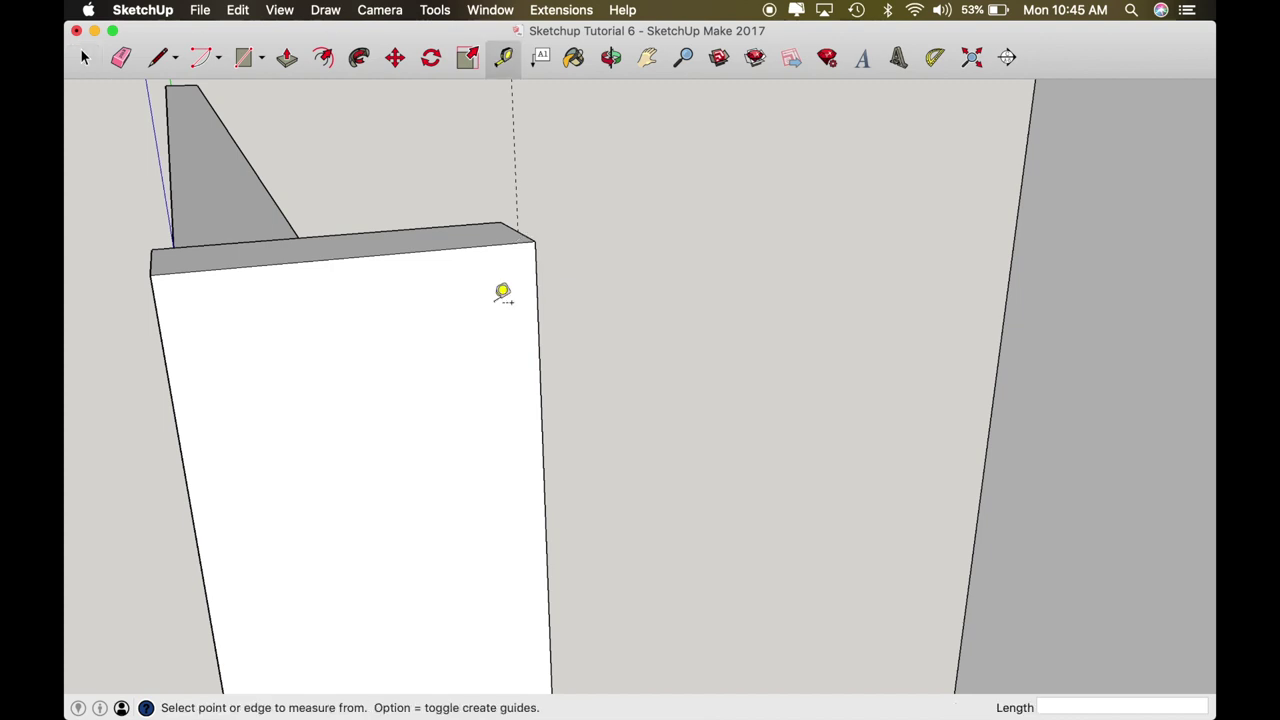
pyautogui.click(487, 245)
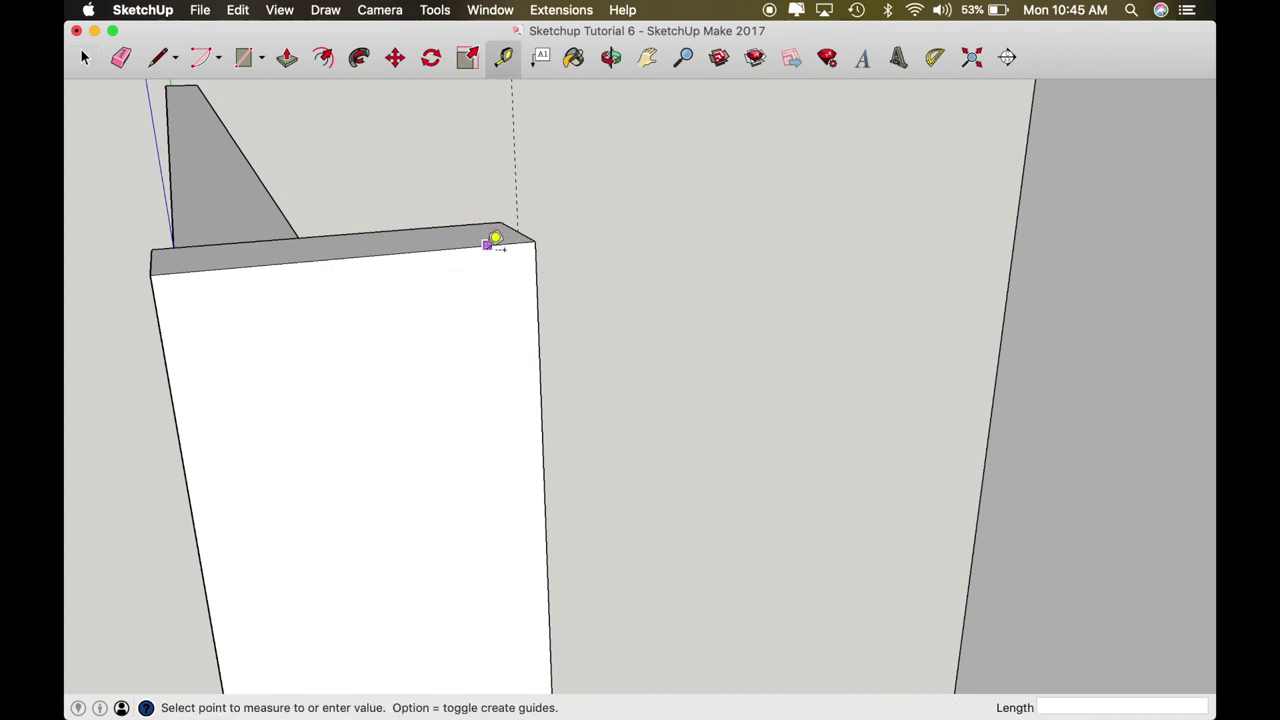
pyautogui.write('2.25')
pyautogui.press('Return')
# Step: Draw a 26 1/2 by 2 1/4 inch rectangle between the stiles, from the first stile's top inner corner to the guide at the opposite stile
pyautogui.press('r')
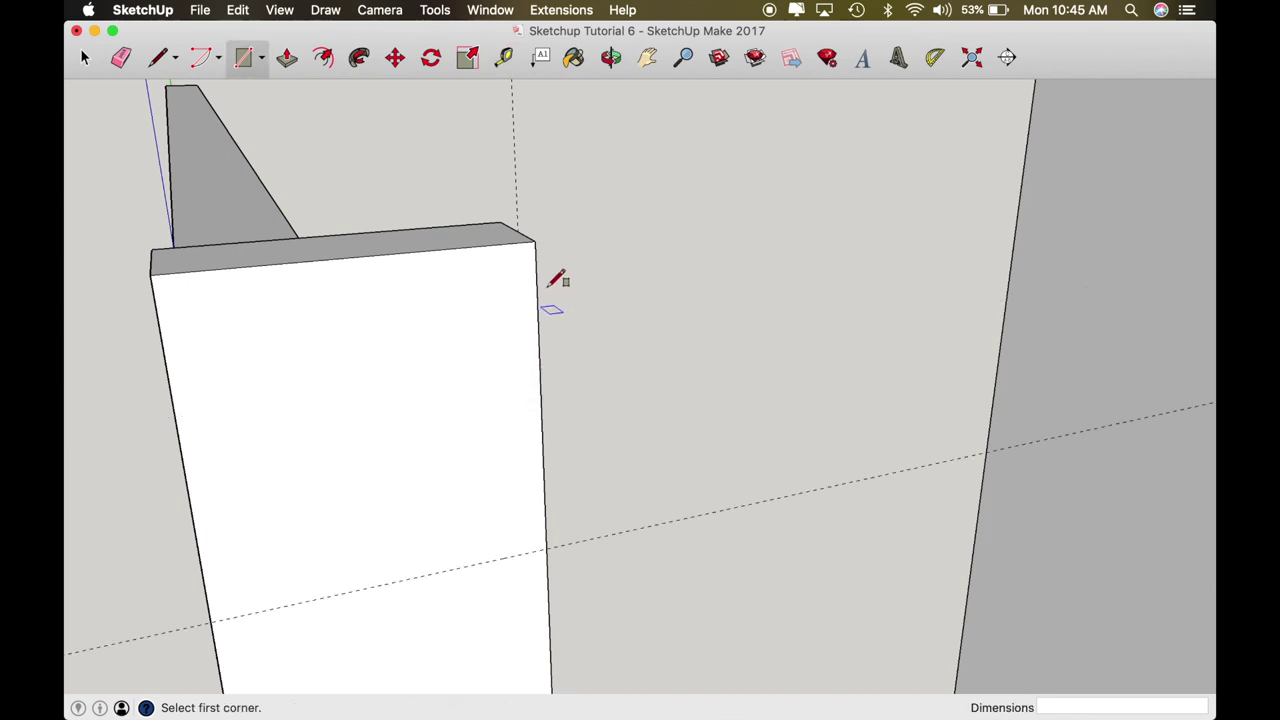
pyautogui.click(535, 240)
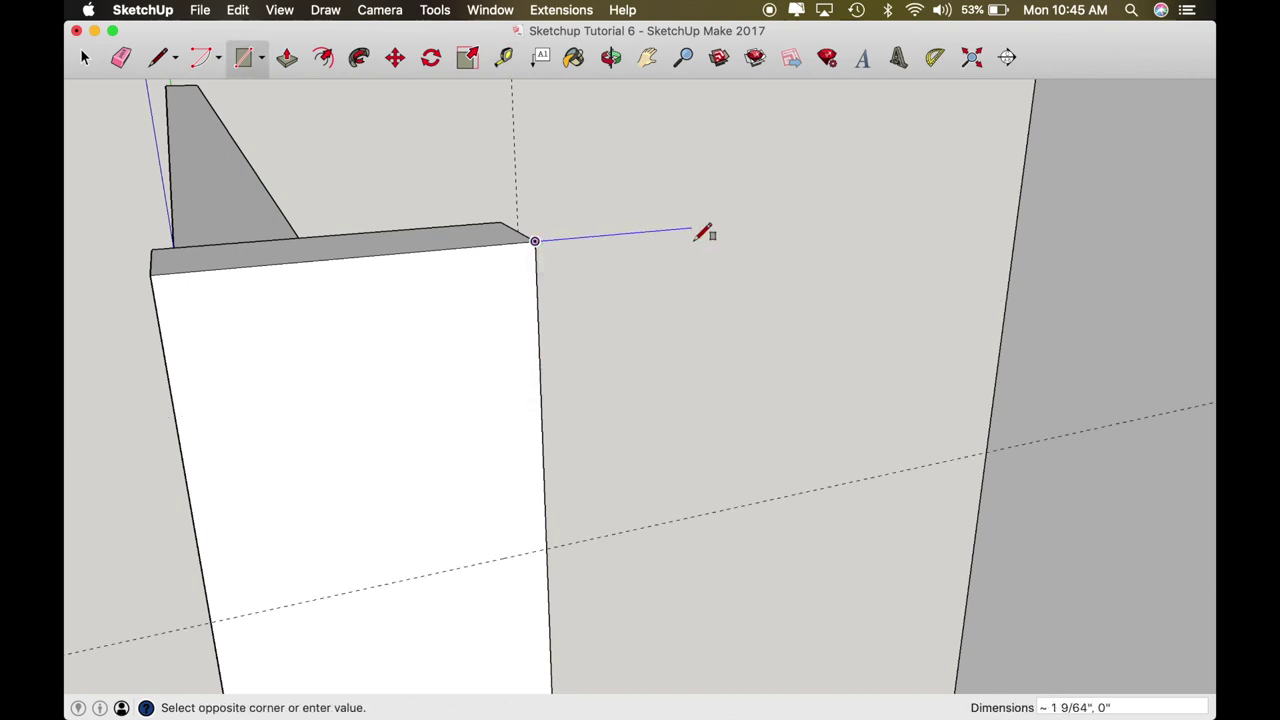
pyautogui.moveTo(706, 229); pyautogui.dragTo(706, 229, button='middle')
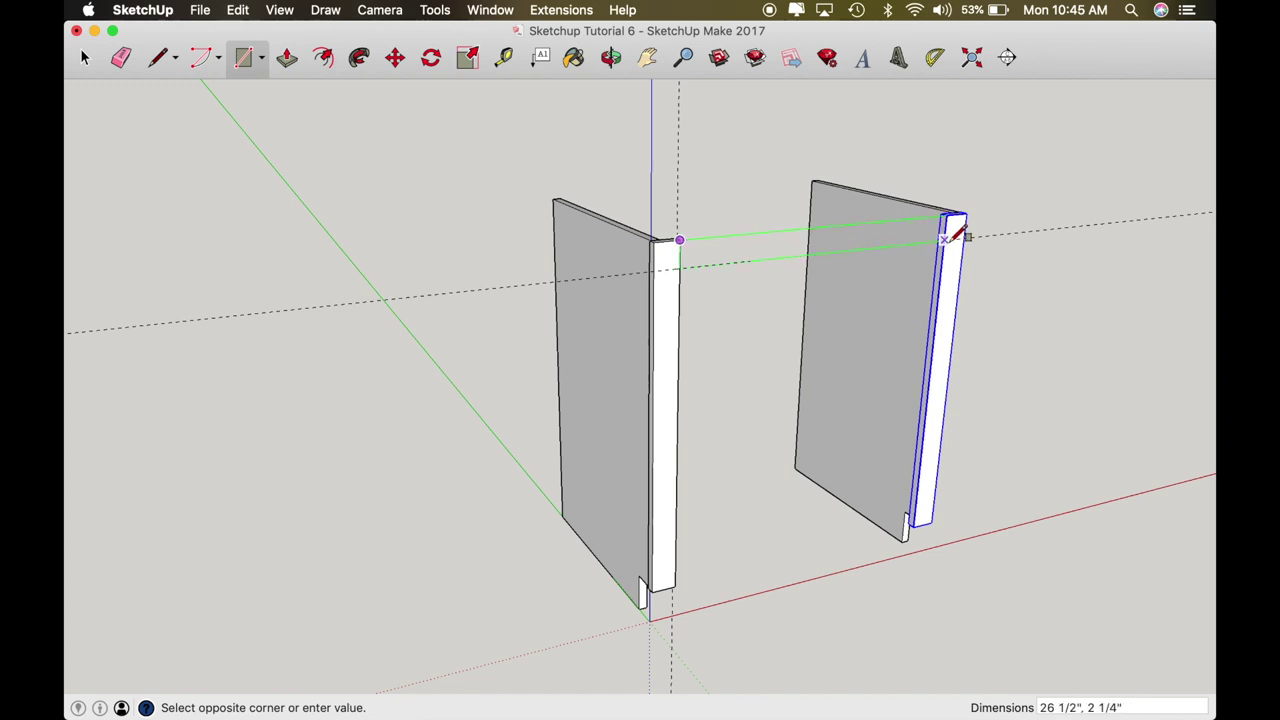
pyautogui.scroll(4, 957, 237)
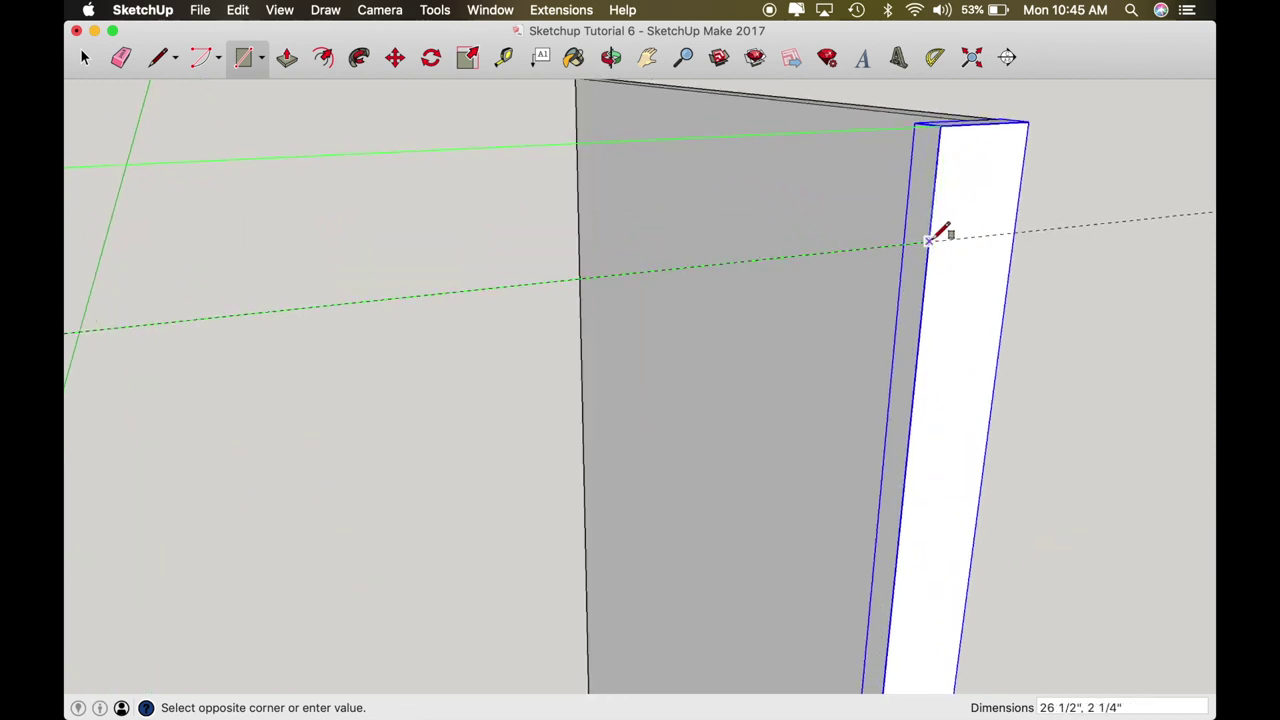
pyautogui.click(932, 241)
# Step: Extrude the rectangle between the stiles 3/4 inch back to match the stile thickness
pyautogui.press('p')
pyautogui.moveTo(931, 249); pyautogui.dragTo(952, 7, button='middle')
pyautogui.click(830, 233)
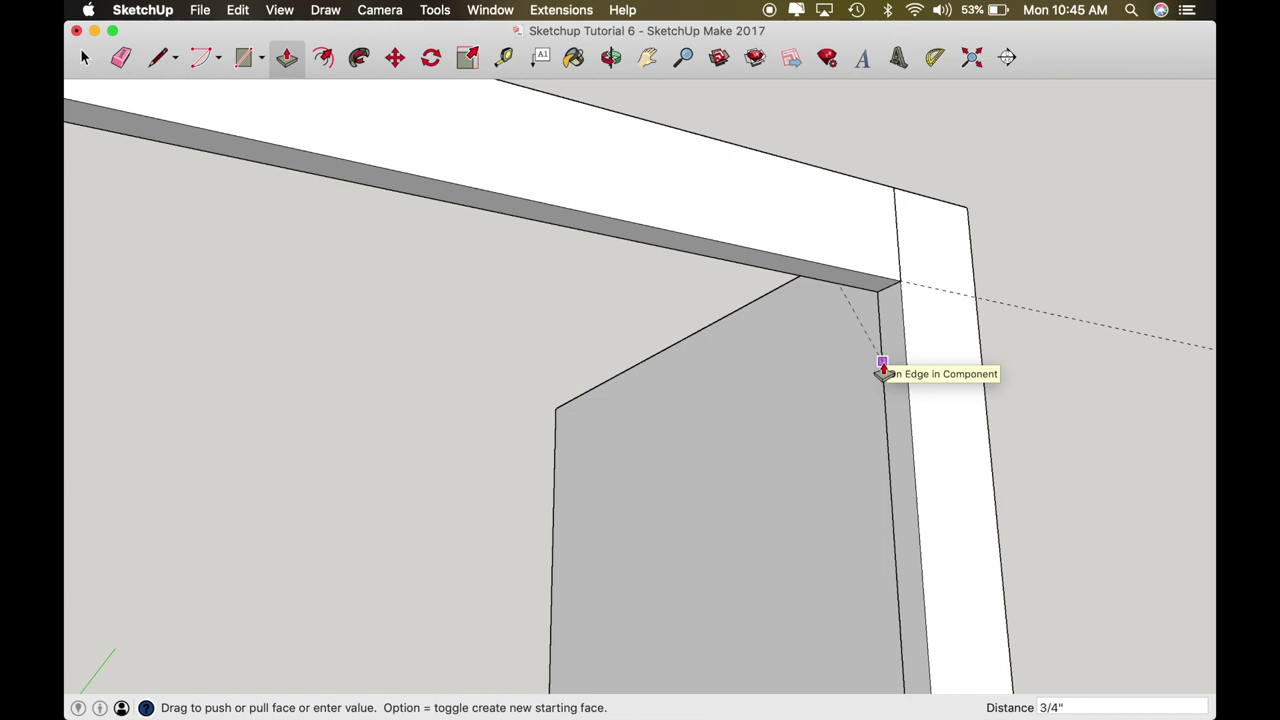
pyautogui.click(882, 370)
# Step: Make the top crosspiece a component named Rail, replacing the existing definition of that name, and remove the guides
pyautogui.moveTo(882, 362); pyautogui.dragTo(880, 357, button='middle')
pyautogui.press('space')
pyautogui.click(758, 303)
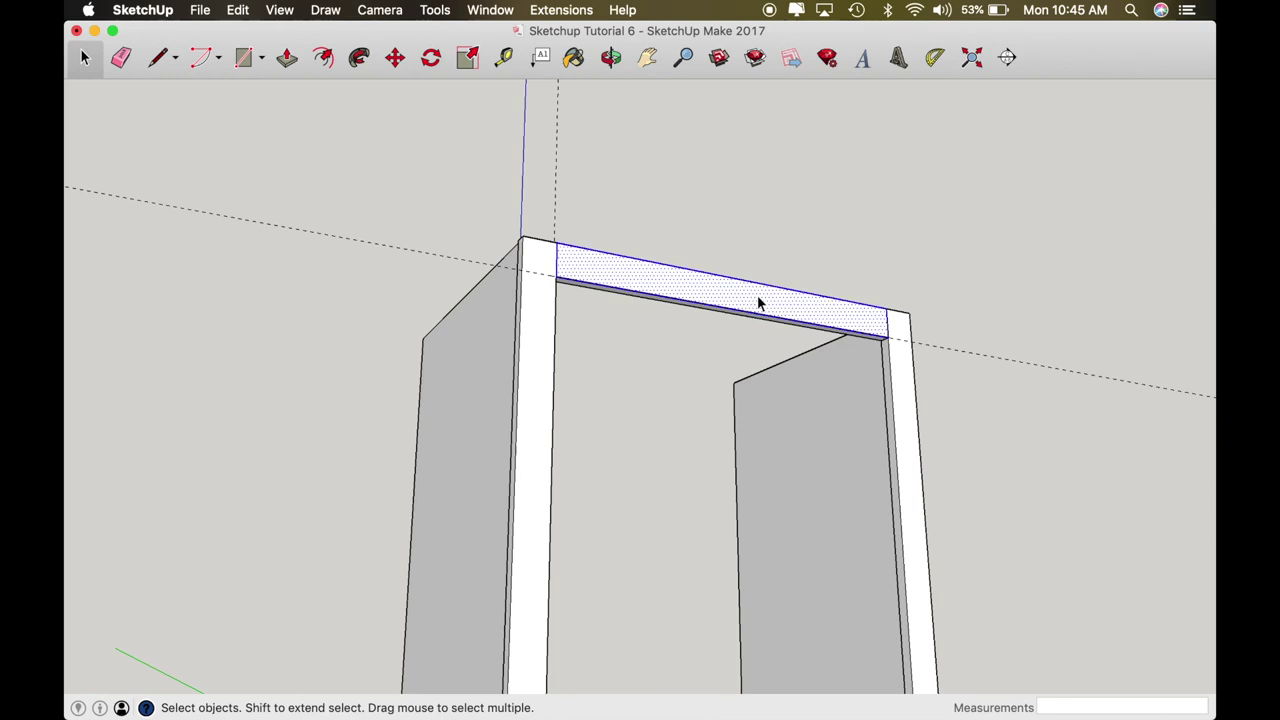
pyautogui.write('gR')
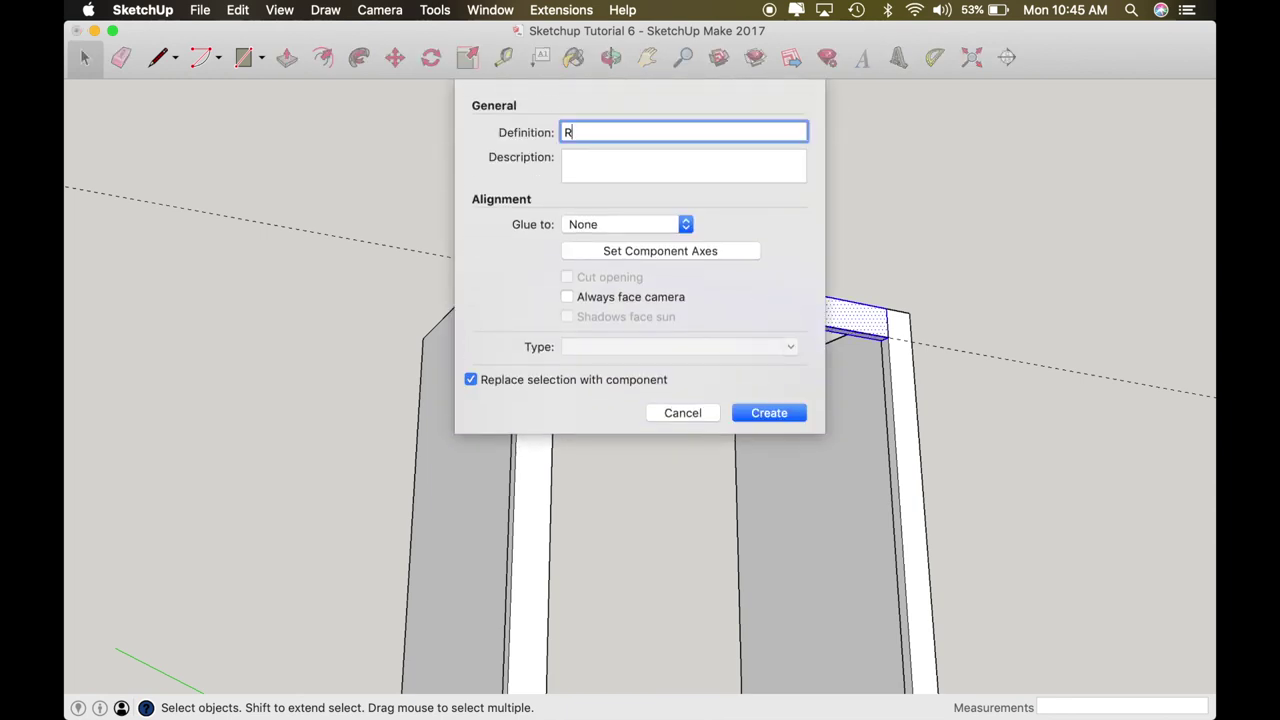
pyautogui.press('Return')
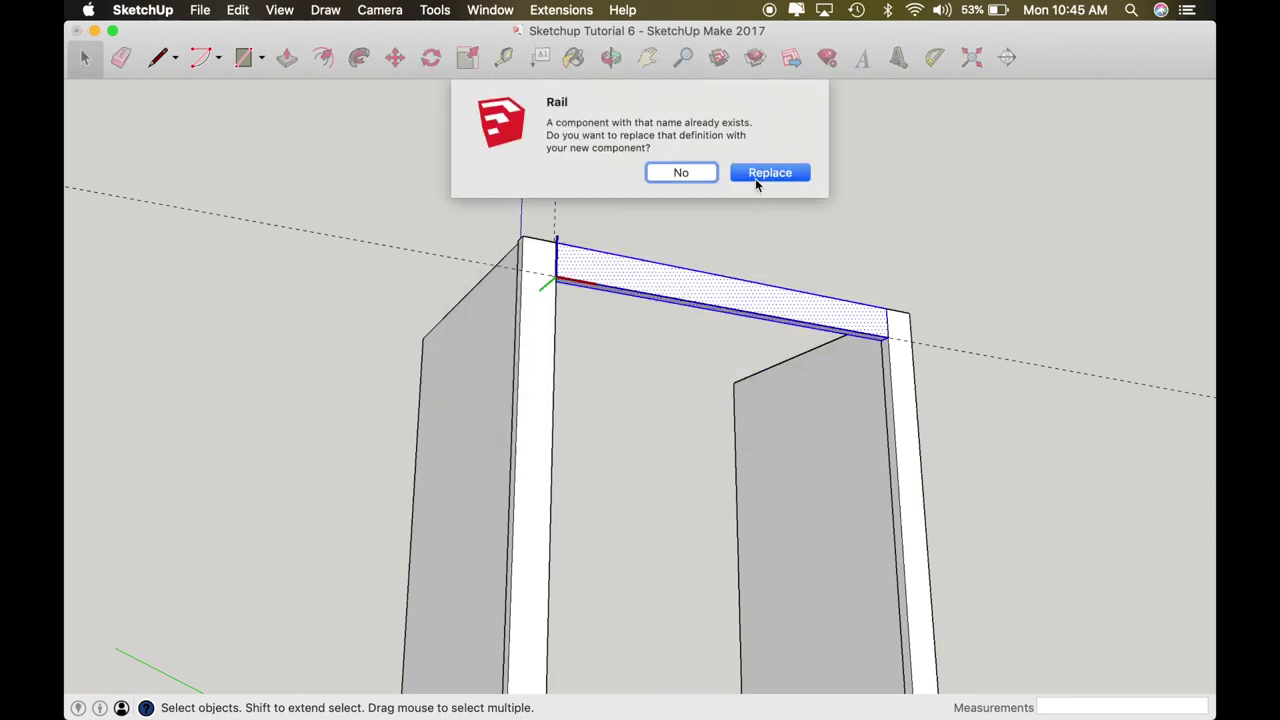
pyautogui.click(756, 177)
pyautogui.click(705, 237)
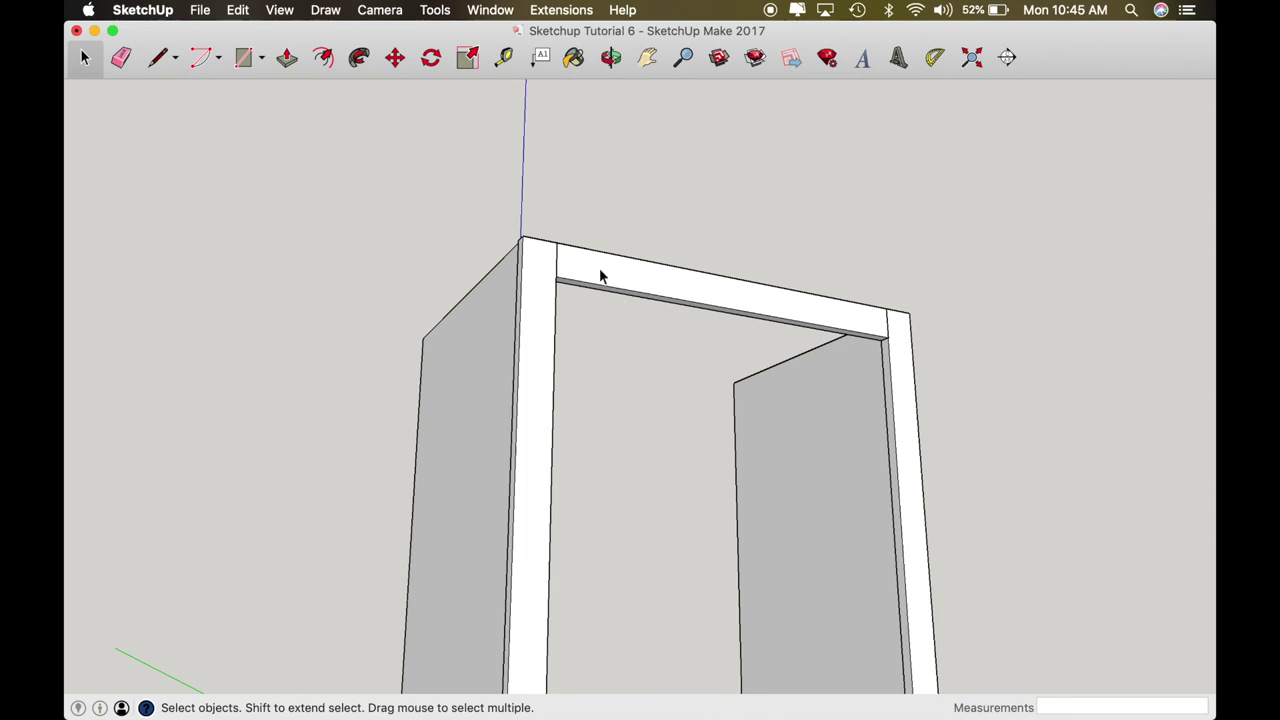
# Step: Place a guide 6 inches below the top rail's lower front edge
pyautogui.press('t')
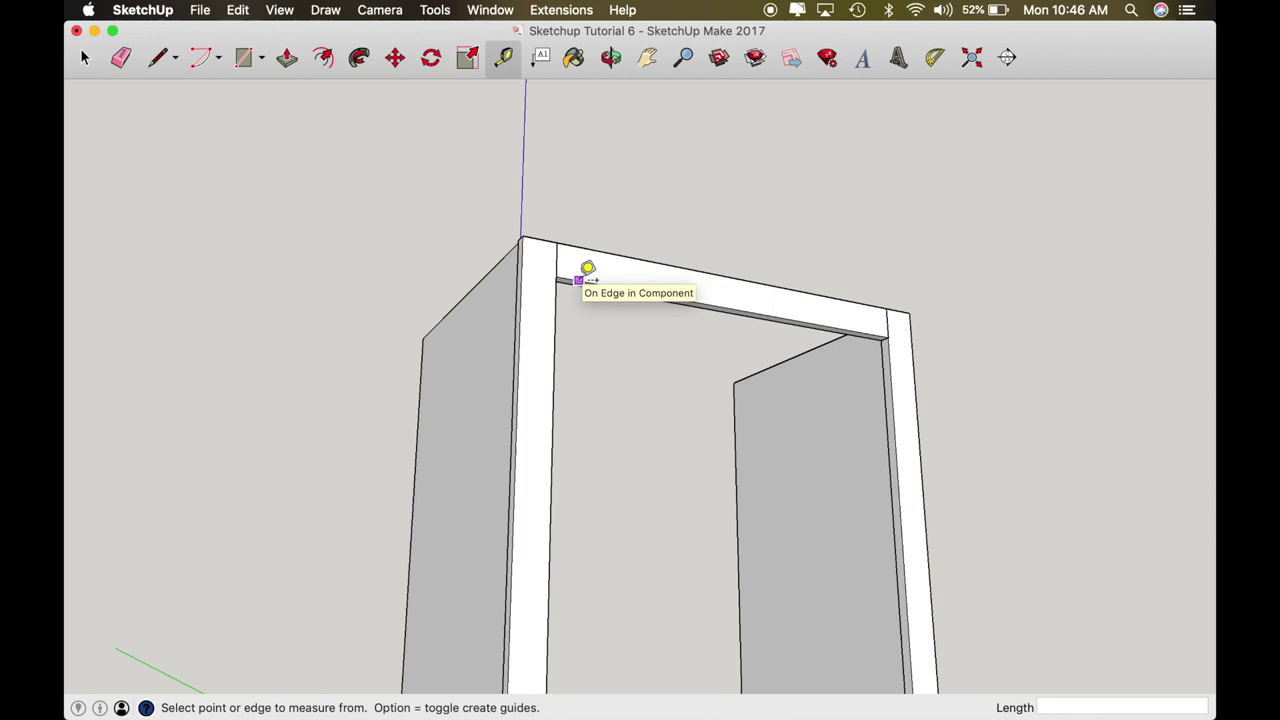
pyautogui.click(578, 281)
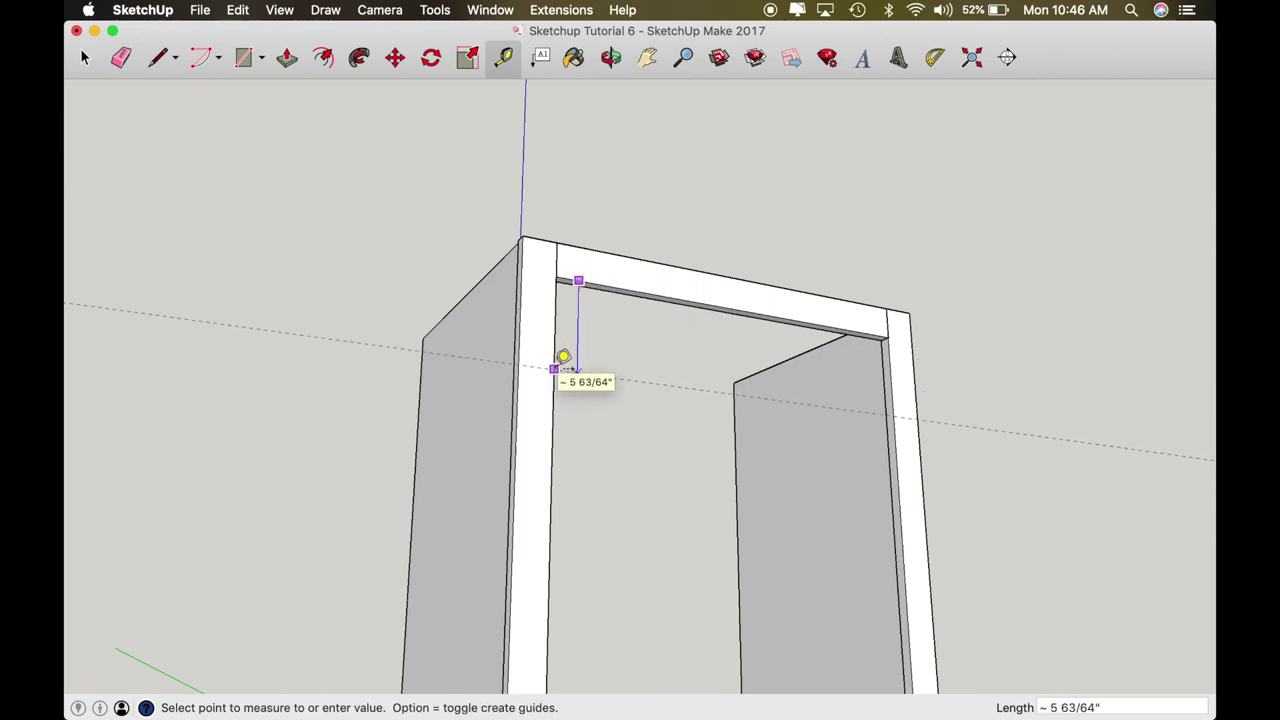
pyautogui.write('6')
pyautogui.press('Return')
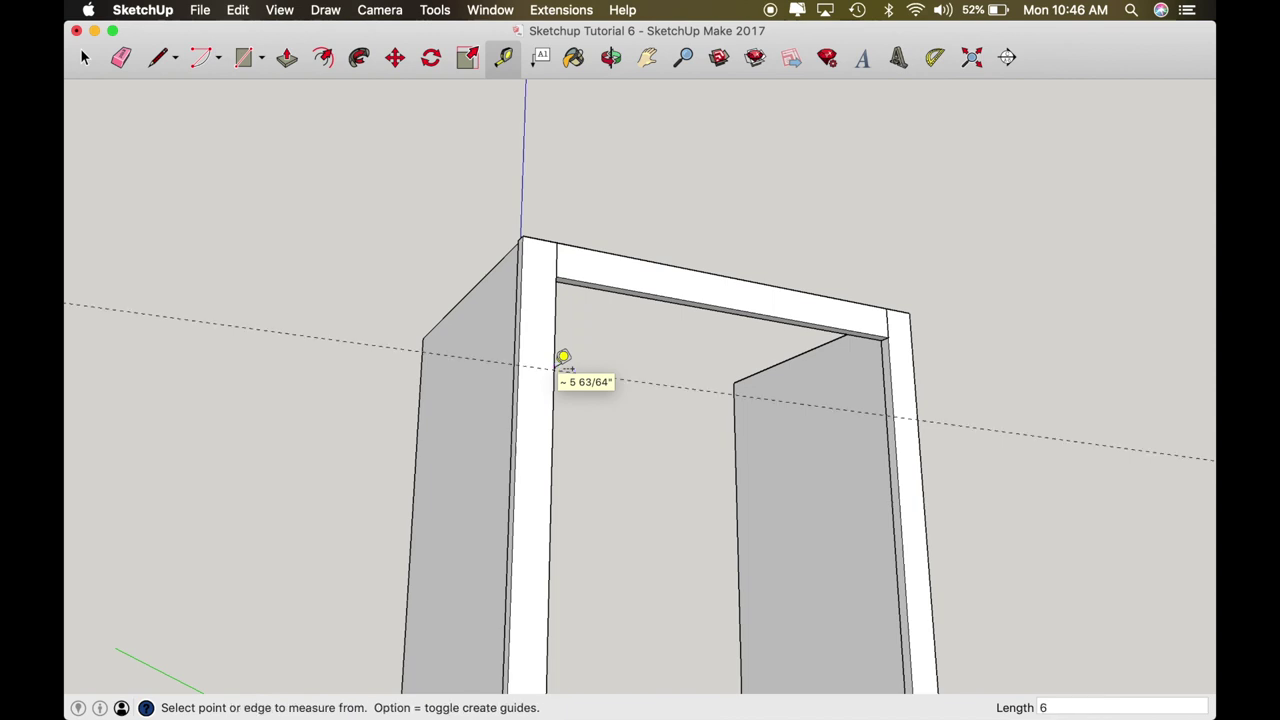
# Step: Copy the top rail straight down so the copy's upper edge lies on the 6 inch guide
pyautogui.press('space')
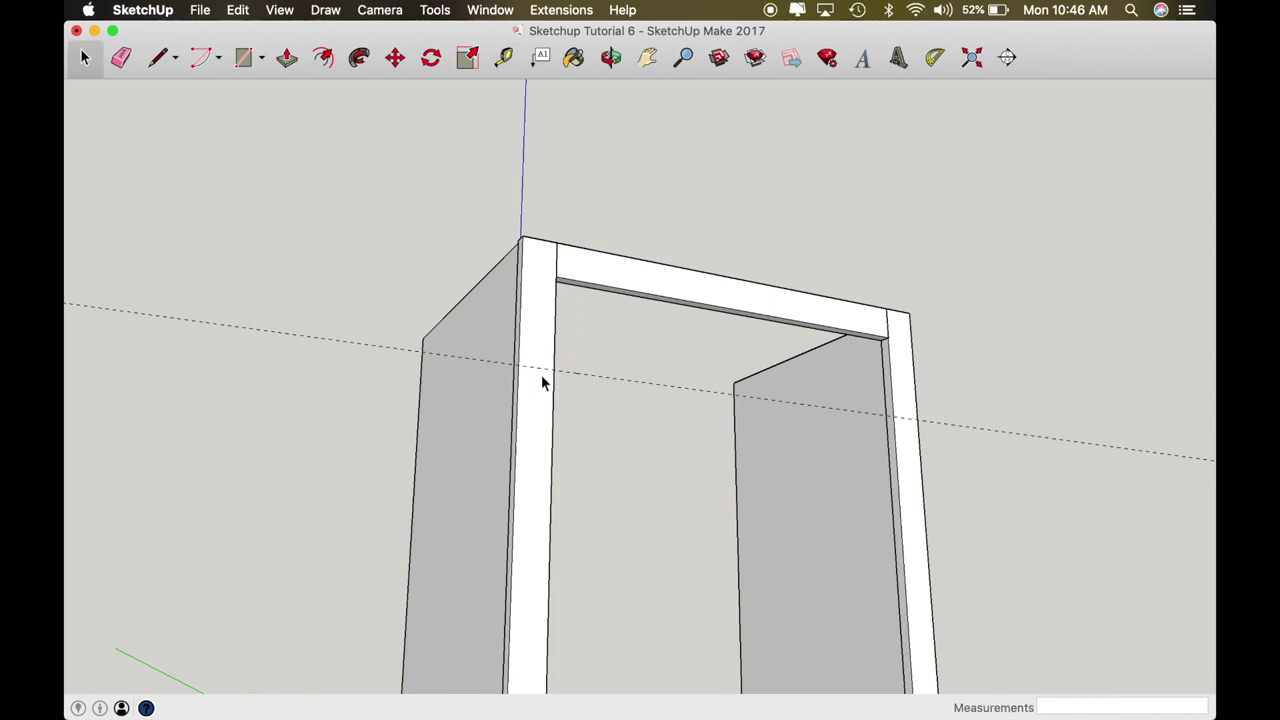
pyautogui.click(594, 286)
pyautogui.press('m')
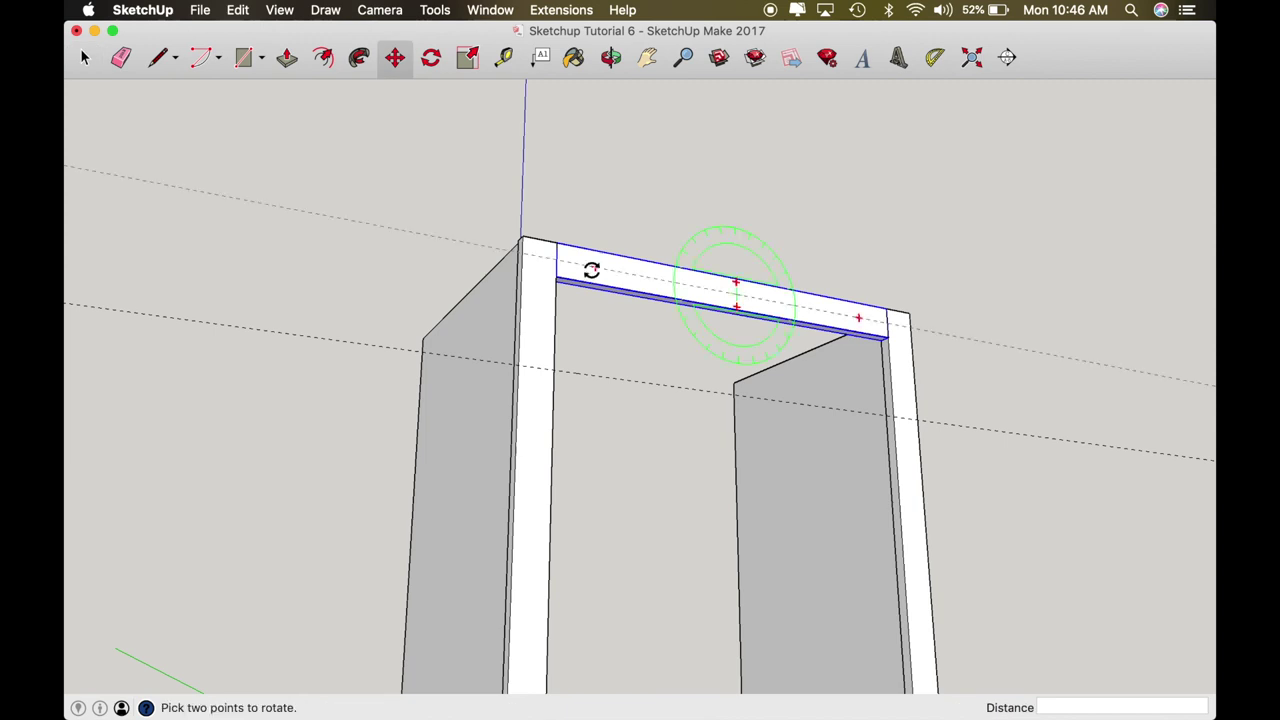
pyautogui.click(557, 245)
pyautogui.press('alt')
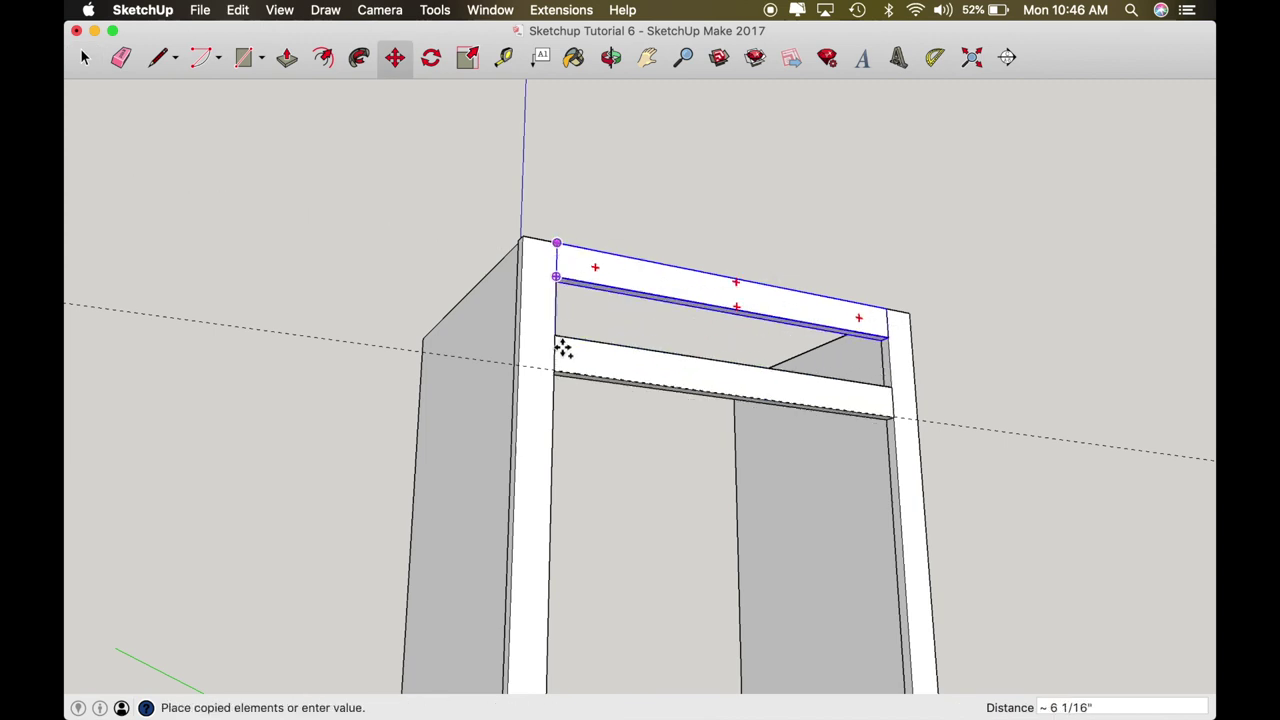
pyautogui.click(556, 372)
pyautogui.press('space')
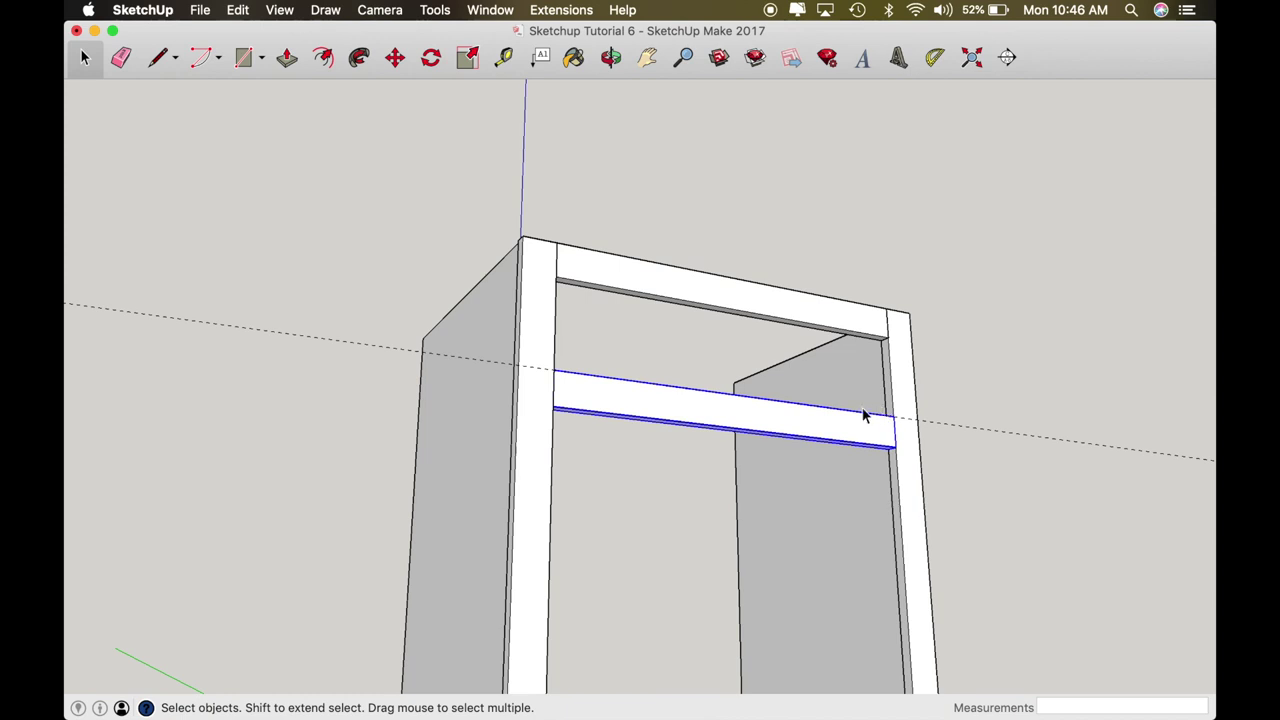
# Step: Examine the face frame with its top and middle rails from several angles
pyautogui.press('o')
pyautogui.moveTo(597, 329); pyautogui.dragTo(675, 410)
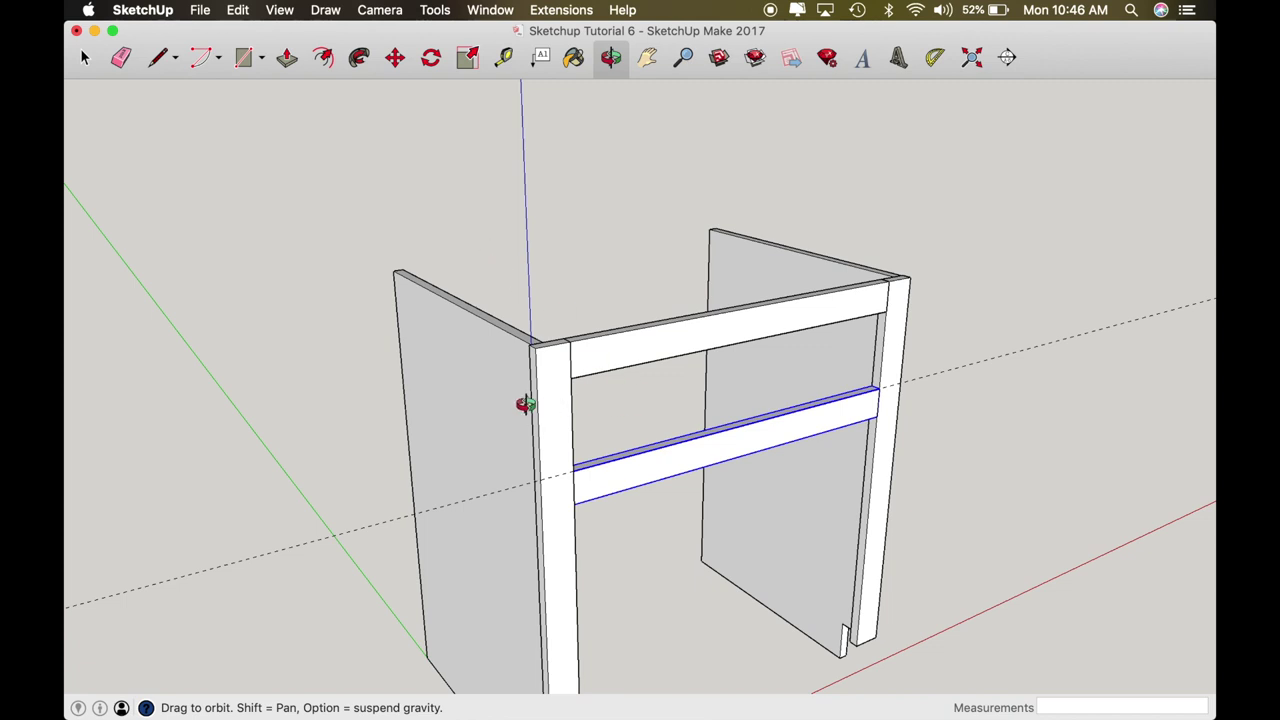
pyautogui.moveTo(559, 399); pyautogui.dragTo(538, 293)
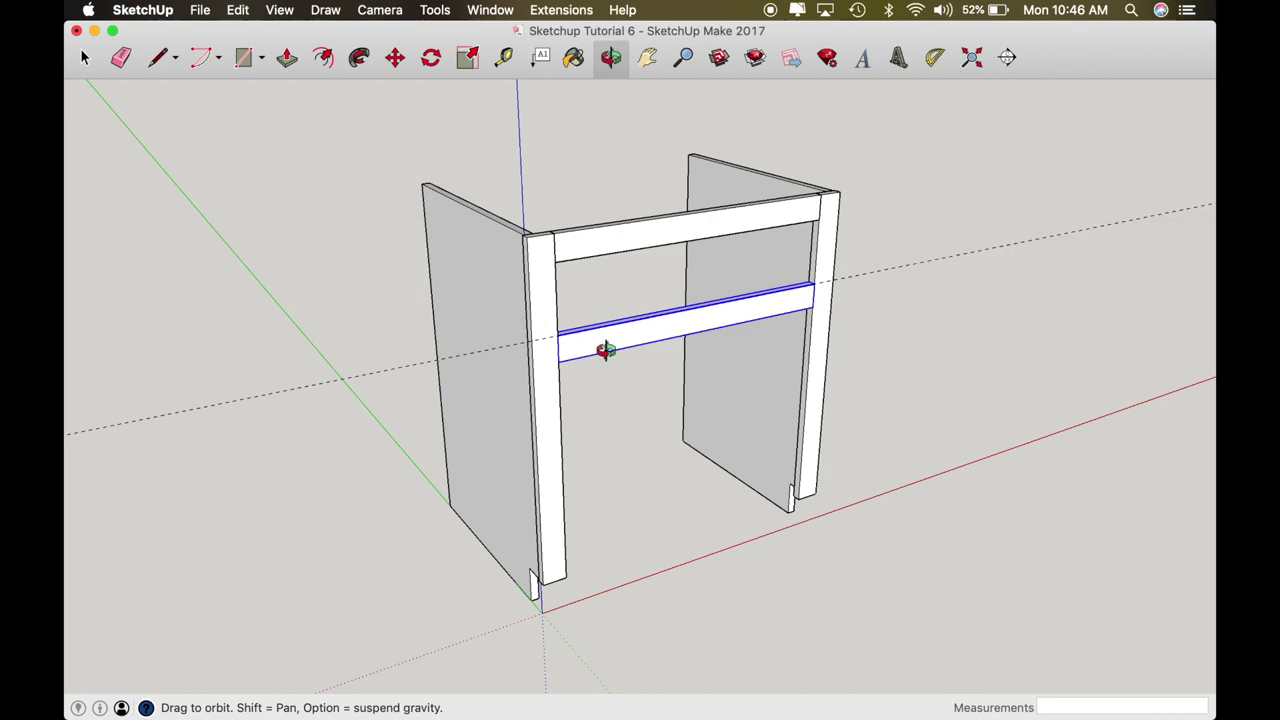
pyautogui.moveTo(603, 338); pyautogui.dragTo(729, 374)
pyautogui.moveTo(826, 374); pyautogui.dragTo(987, 318)
pyautogui.moveTo(772, 332); pyautogui.dragTo(797, 434)
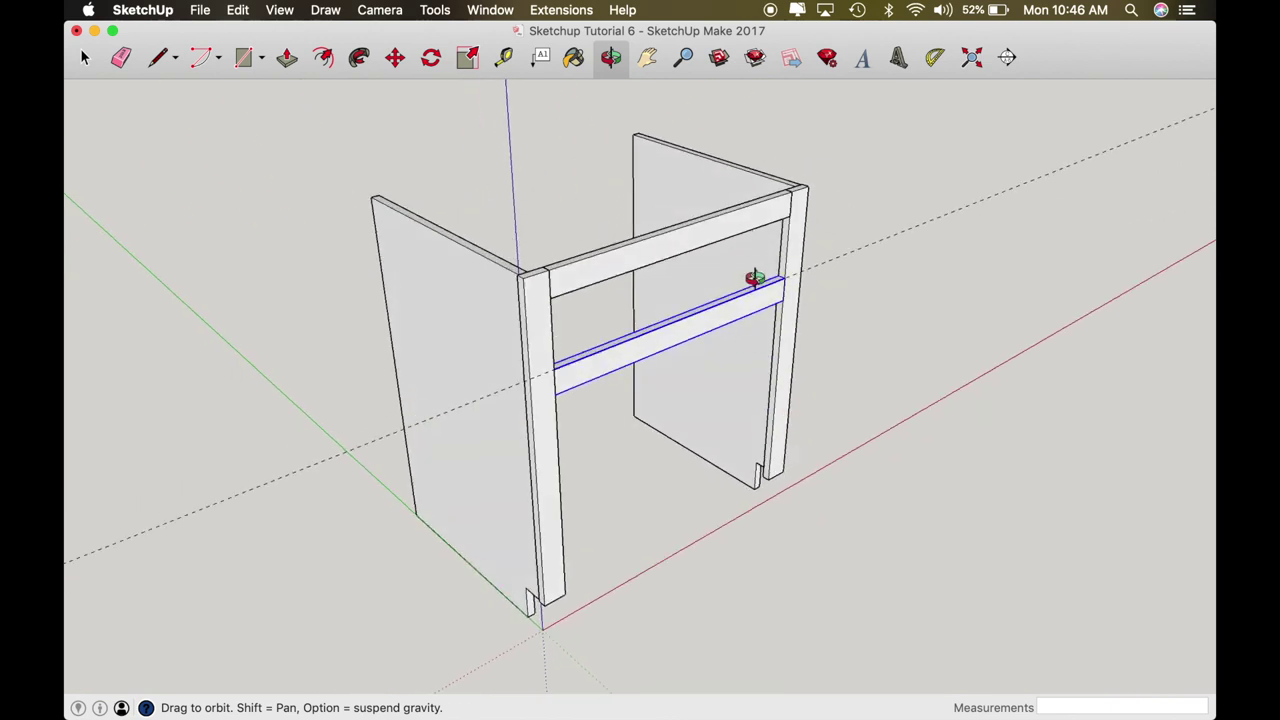
pyautogui.moveTo(583, 363)
pyautogui.mouseDown()
pyautogui.moveTo(643, 280)
pyautogui.moveTo(633, 317)
pyautogui.moveTo(594, 349)
pyautogui.mouseUp()
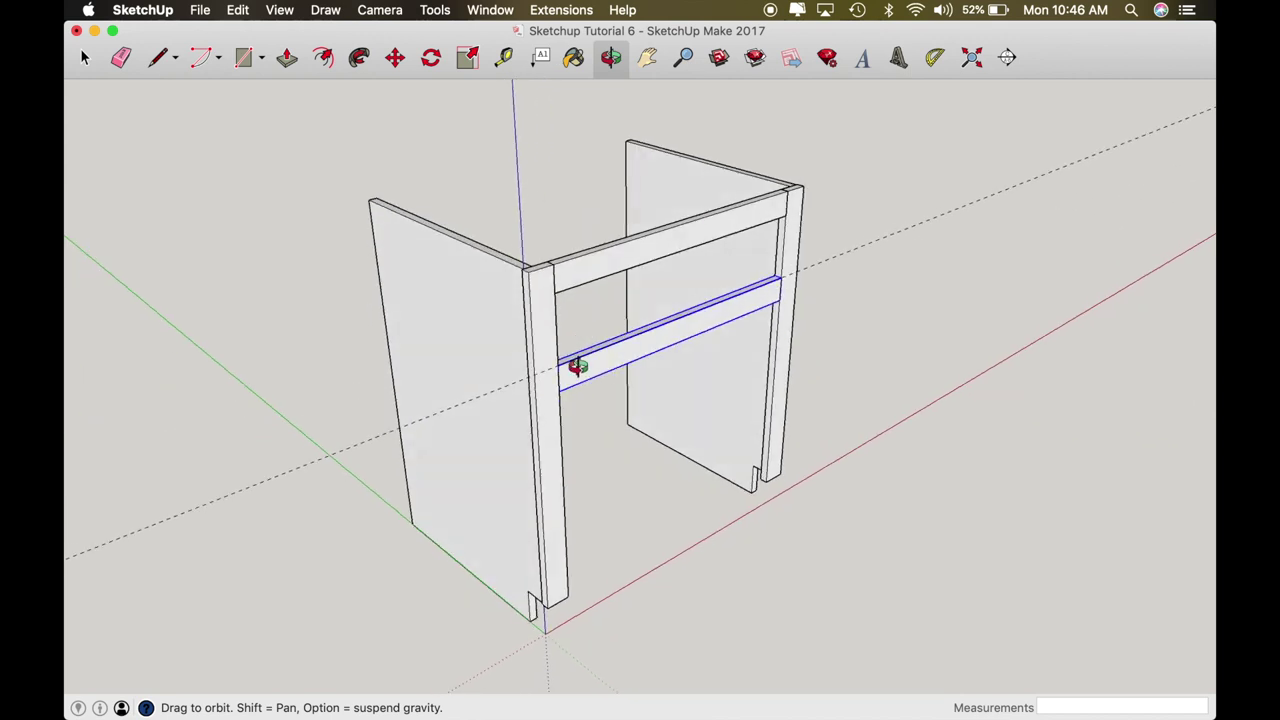
# Step: Remove the guide and copy the middle rail down so the copy's lower corner meets the stile's bottom inner corner
pyautogui.press('space')
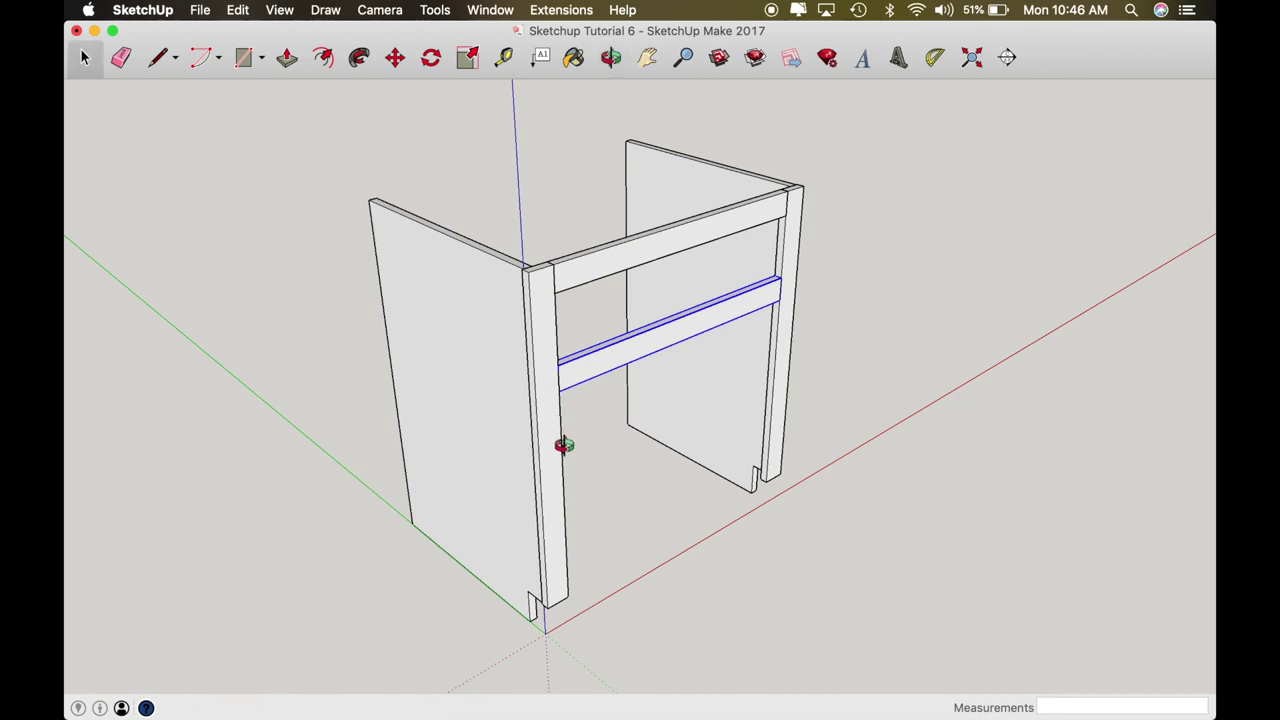
pyautogui.press('m')
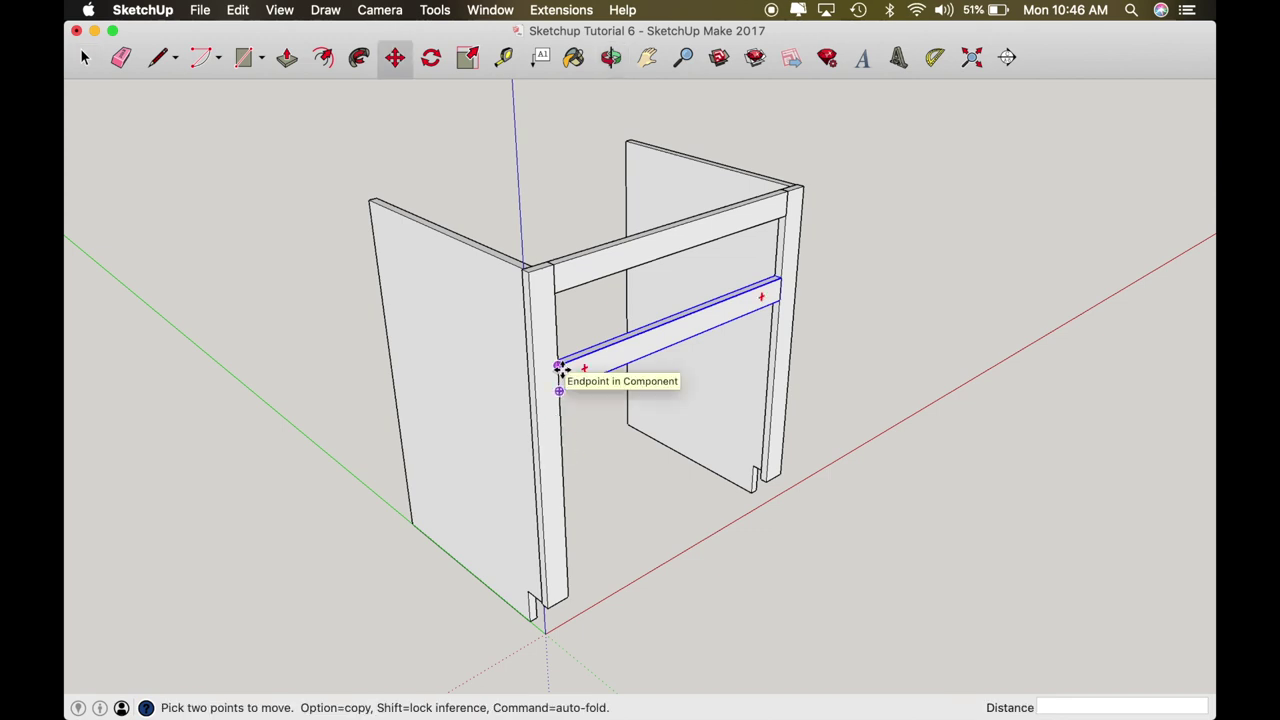
pyautogui.click(560, 391)
pyautogui.press('alt')
pyautogui.click(566, 598)
# Step: Place guides along the side panel's inner face at the height of the bottom rail's upper edge and 0.75 inch below it
pyautogui.press('o')
pyautogui.moveTo(566, 598); pyautogui.dragTo(634, 491)
pyautogui.moveTo(563, 534); pyautogui.dragTo(737, 640)
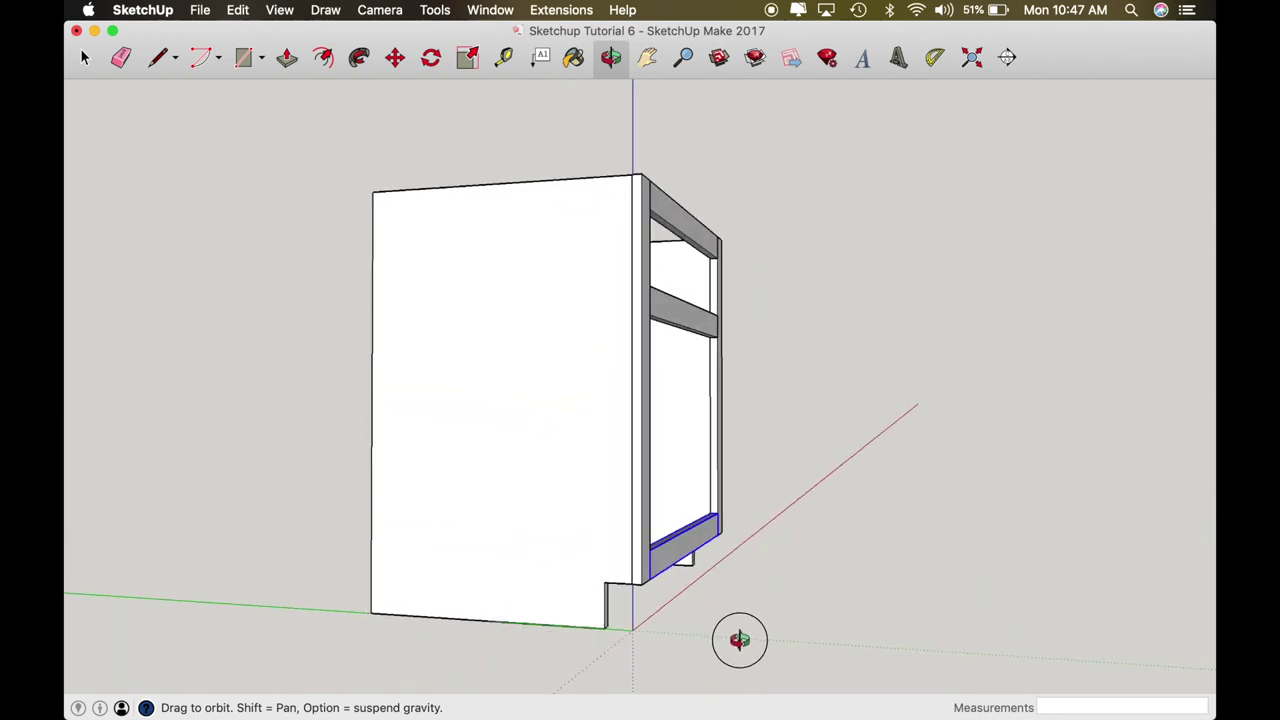
pyautogui.moveTo(554, 549); pyautogui.dragTo(634, 543)
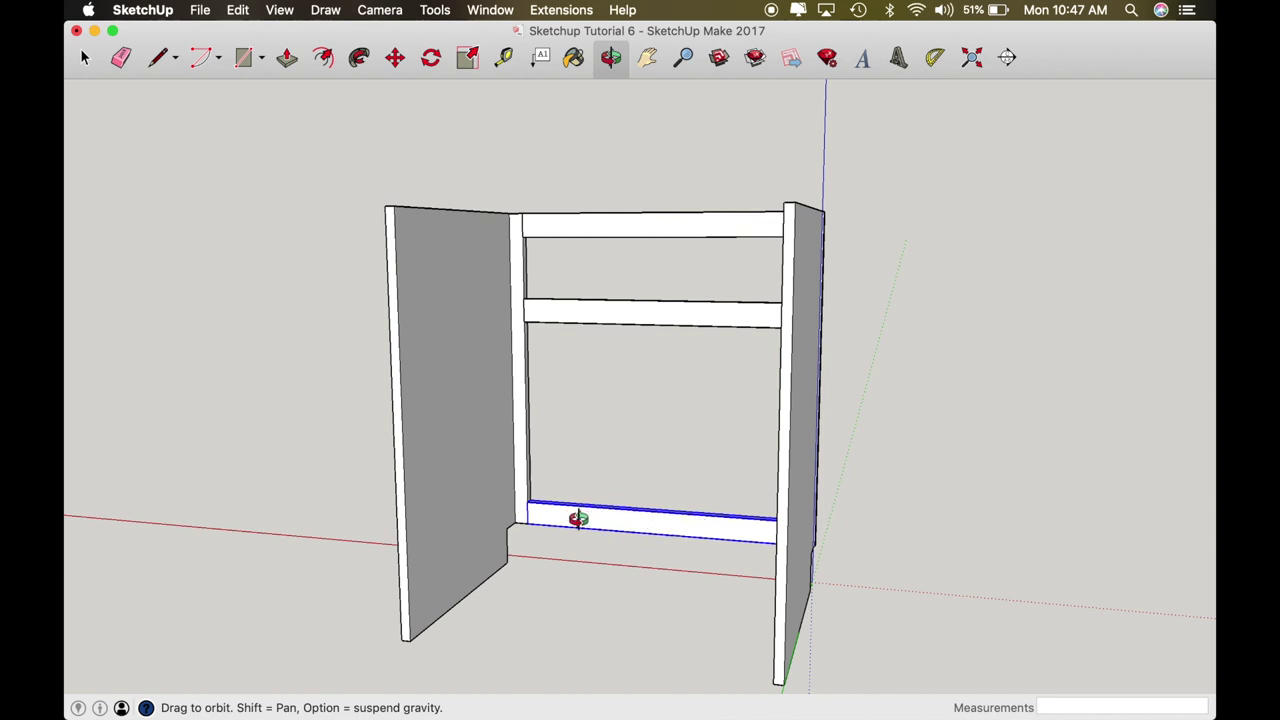
pyautogui.press('t')
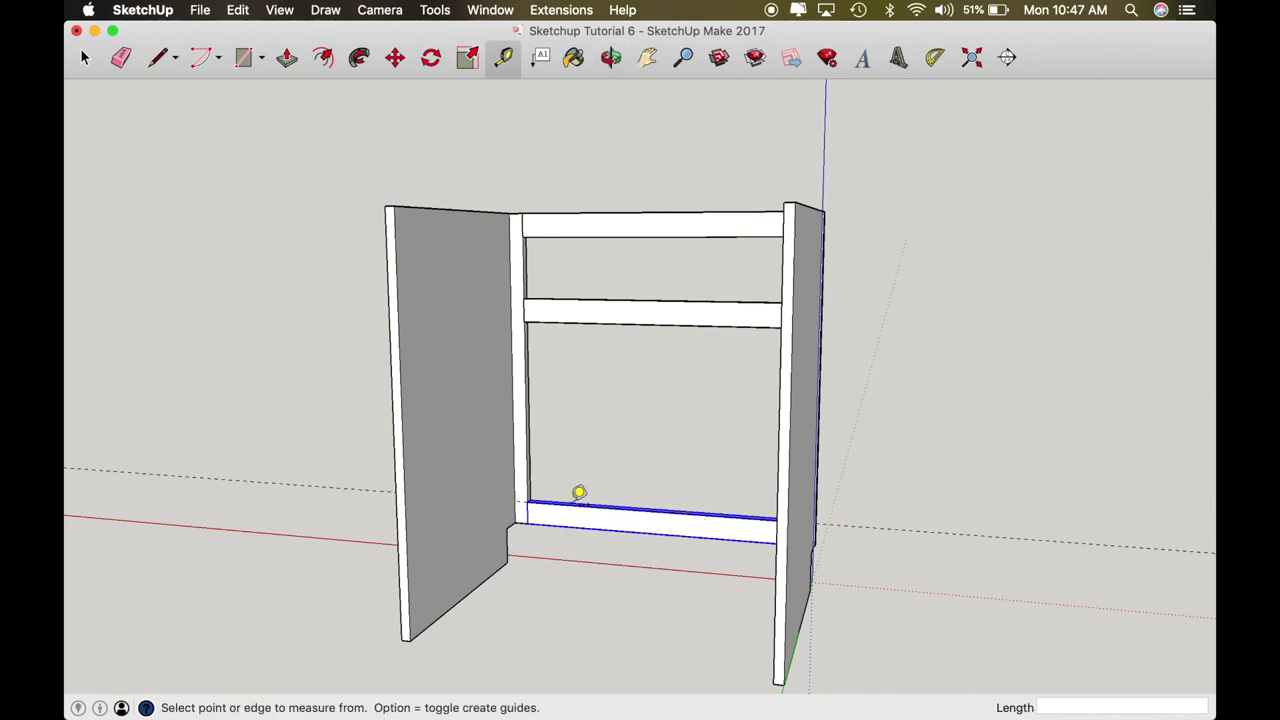
pyautogui.click(481, 583)
pyautogui.click(527, 488)
pyautogui.click(495, 510)
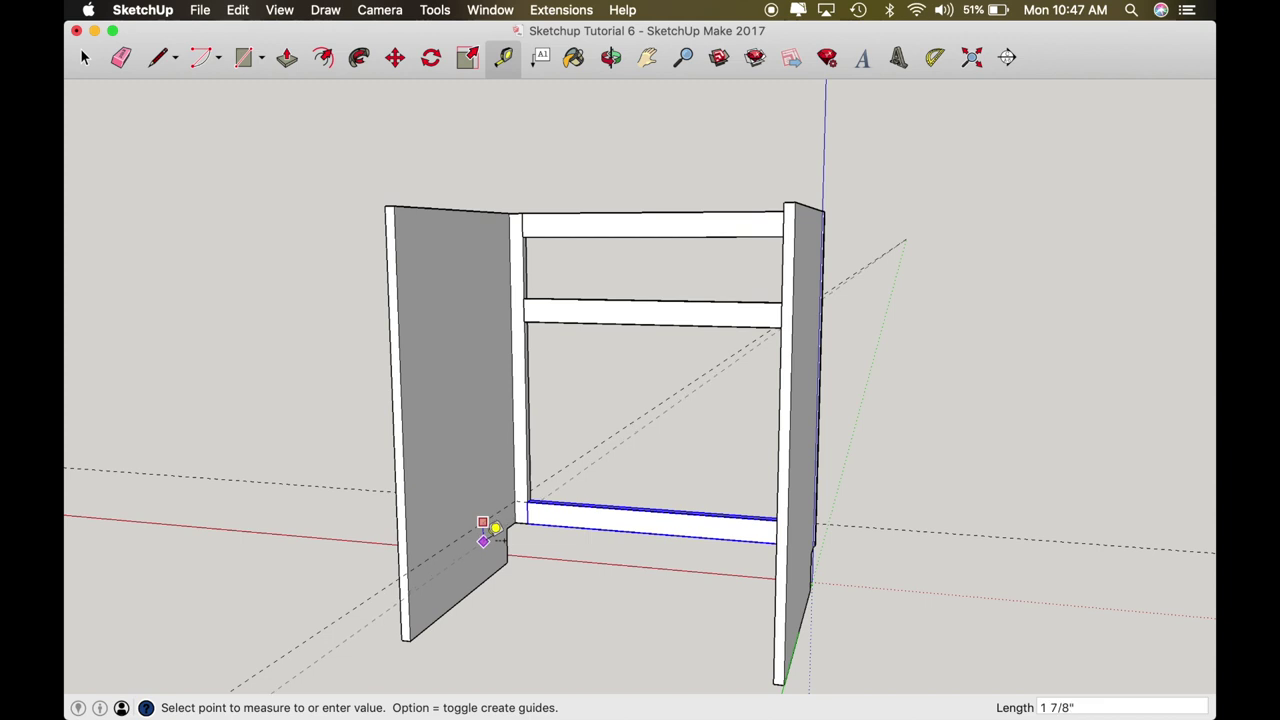
pyautogui.click(497, 528)
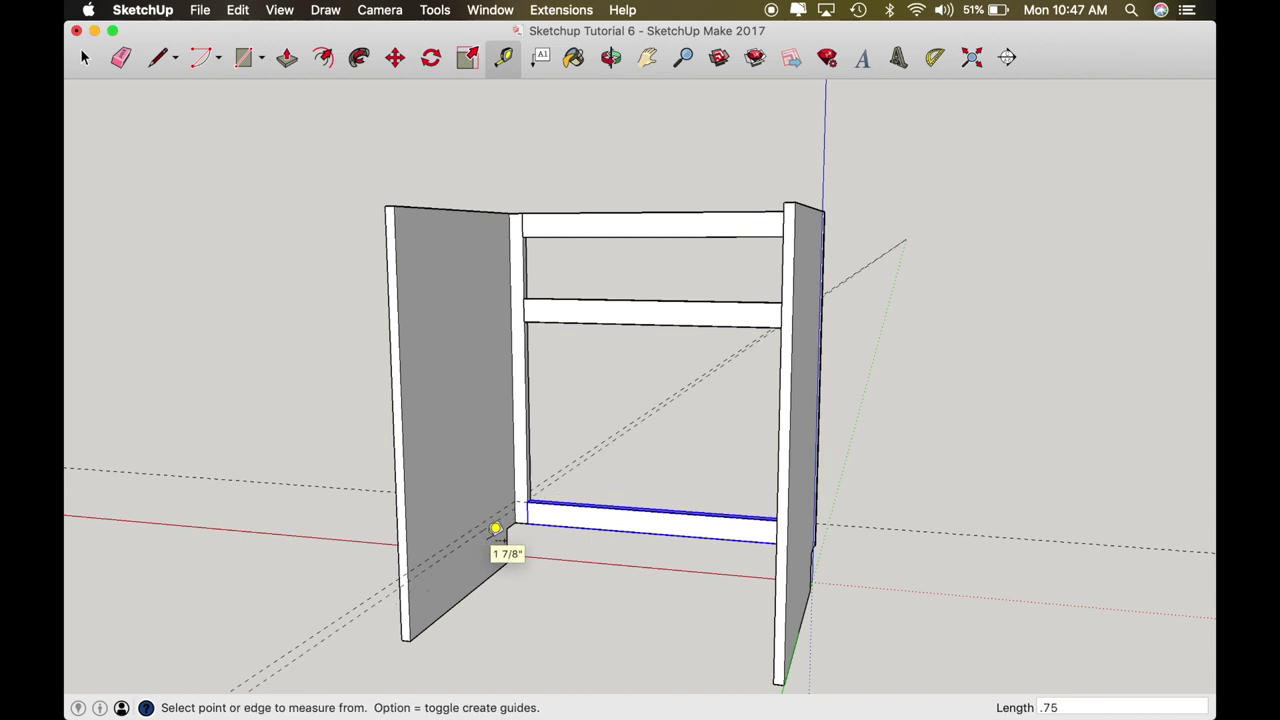
# Step: Draw a rectangle on the side panel's inner face between the two guides, from the face frame to the panel's back edge
pyautogui.press('o')
pyautogui.moveTo(497, 524); pyautogui.dragTo(403, 509)
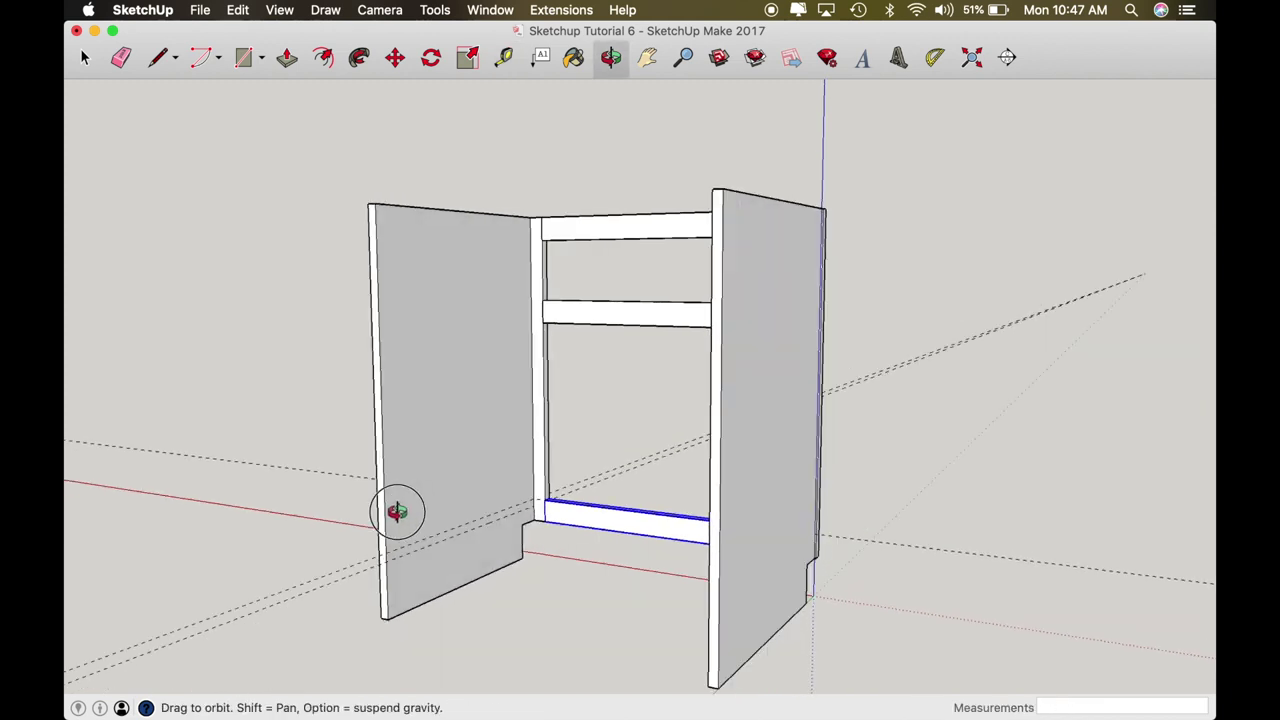
pyautogui.scroll(5, 486, 529)
pyautogui.scroll(2, 485, 524)
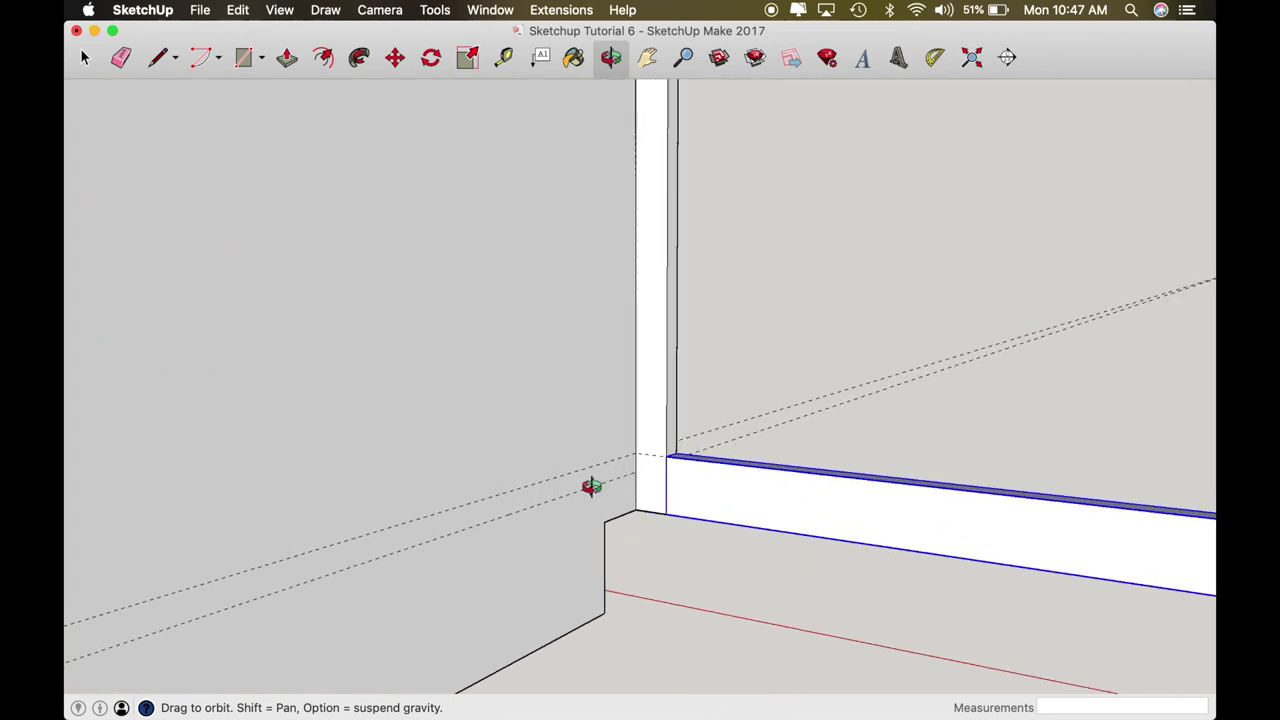
pyautogui.scroll(-3, 591, 486)
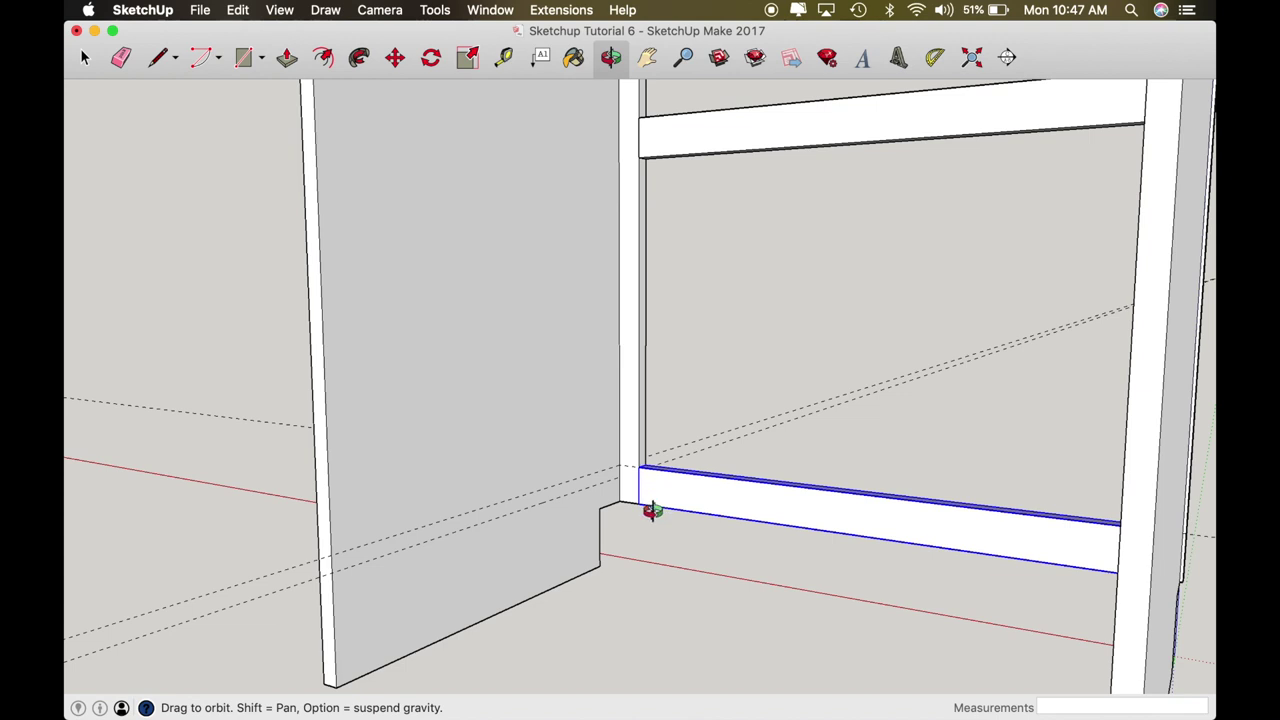
pyautogui.moveTo(667, 480); pyautogui.dragTo(638, 460)
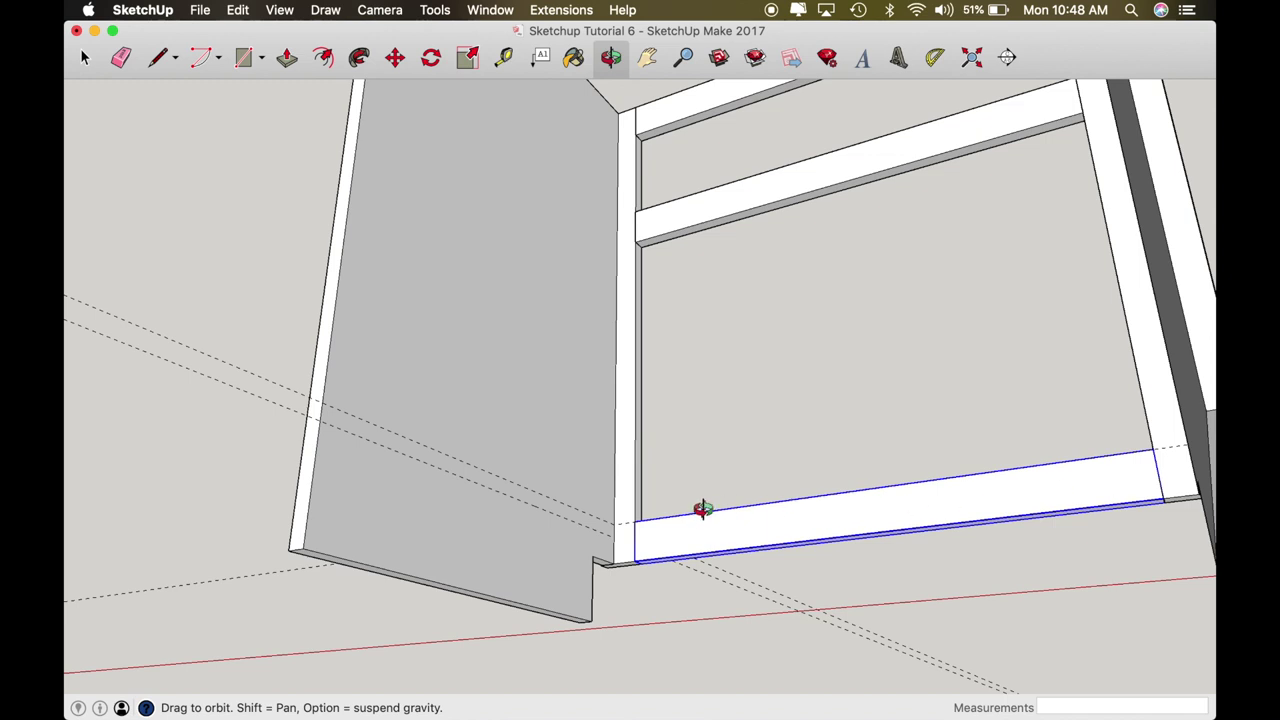
pyautogui.press('r')
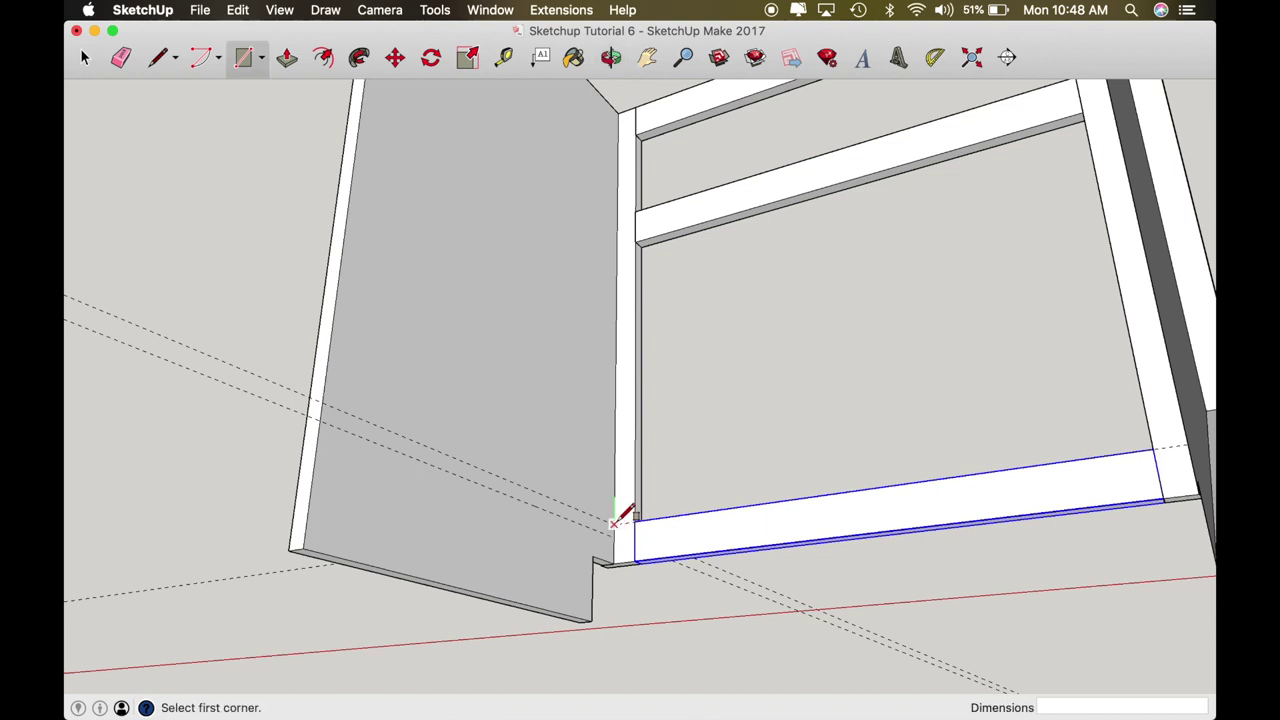
pyautogui.click(616, 521)
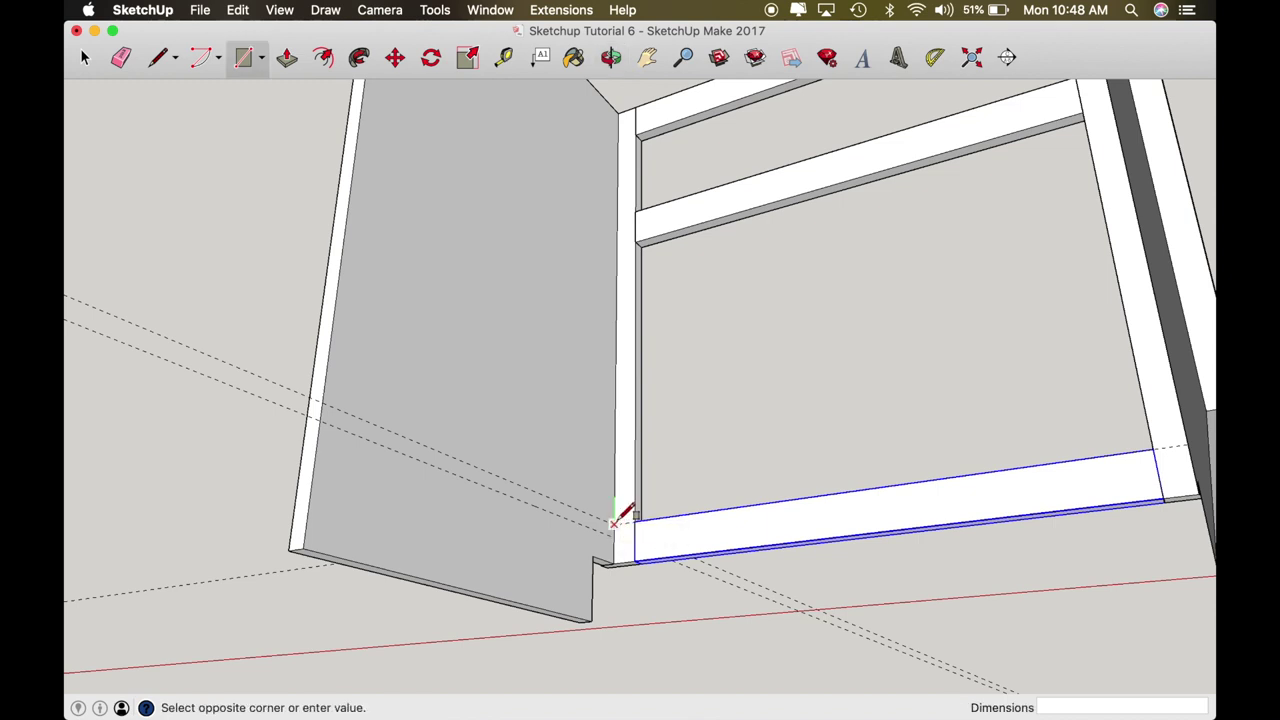
pyautogui.click(324, 413)
# Step: Push/Pull the rectangle across the cabinet to the opposite side panel to form the bottom panel
pyautogui.press('p')
pyautogui.click(337, 423)
pyautogui.scroll(-5, 413, 432)
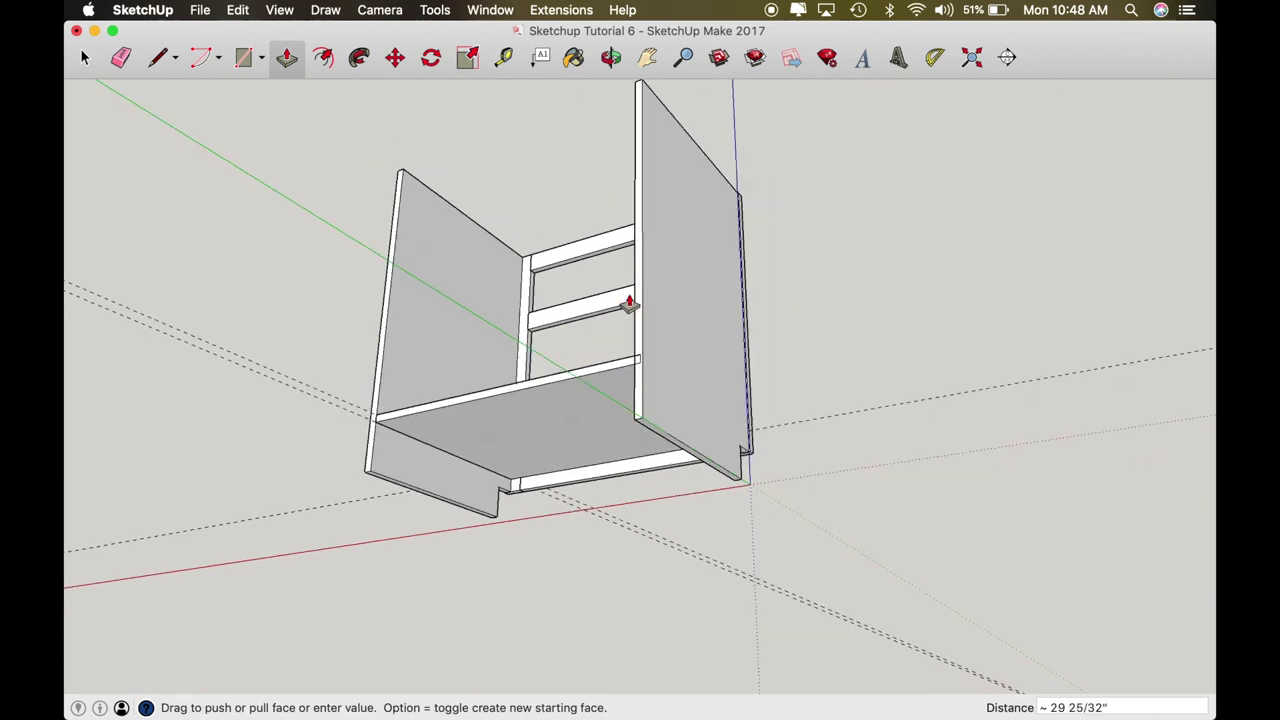
pyautogui.click(636, 302)
# Step: Examine how the bottom panel meets the side panels and face frame from behind, below and above
pyautogui.press('o')
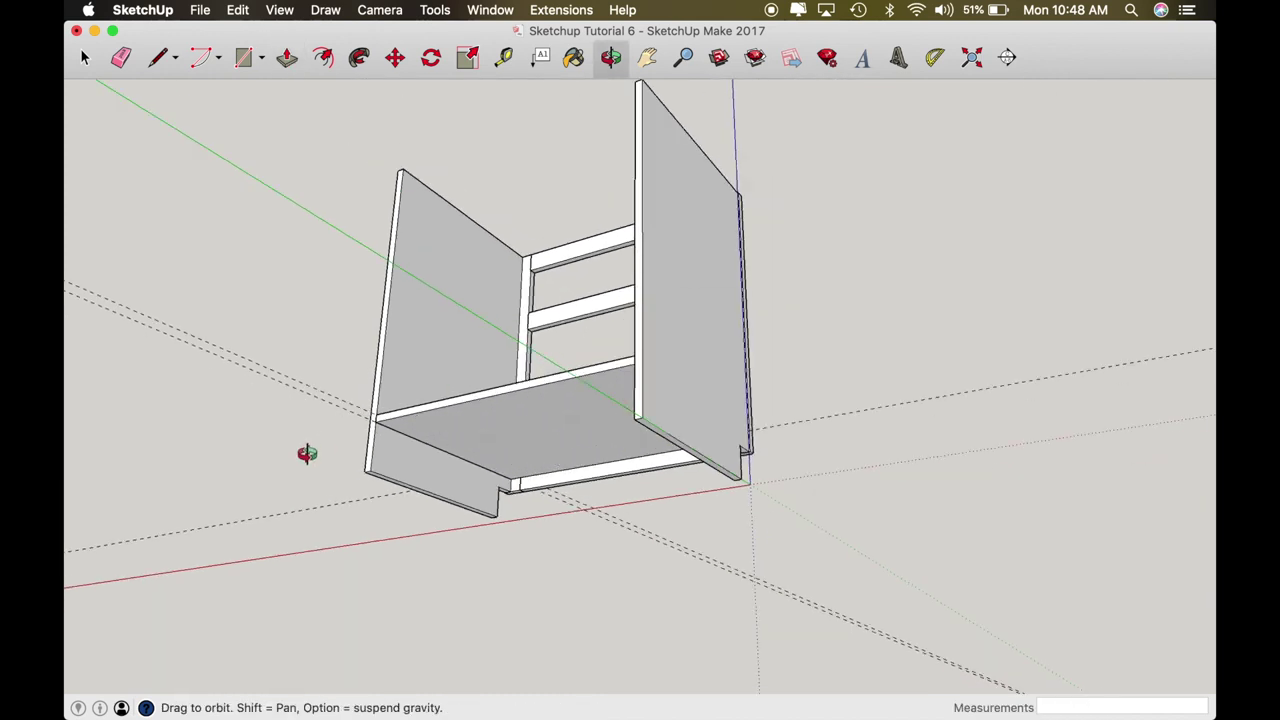
pyautogui.scroll(3, 378, 420)
pyautogui.scroll(6, 378, 420)
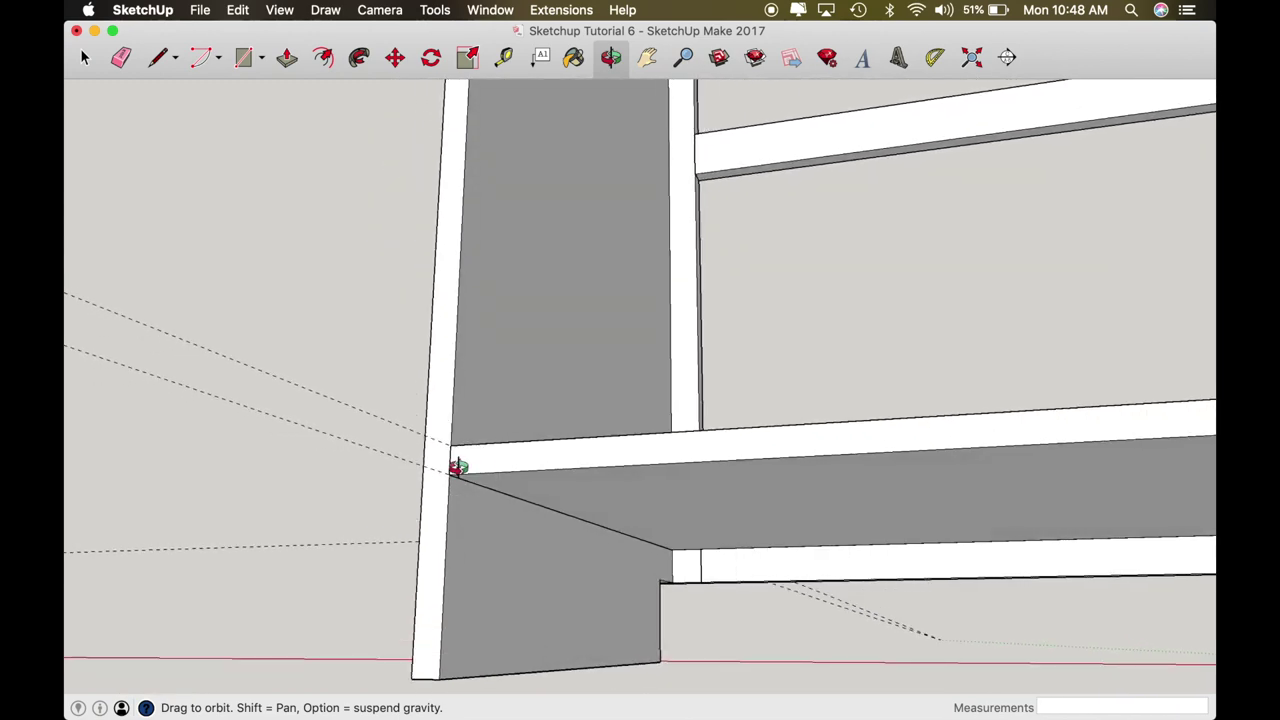
pyautogui.scroll(-8, 450, 440)
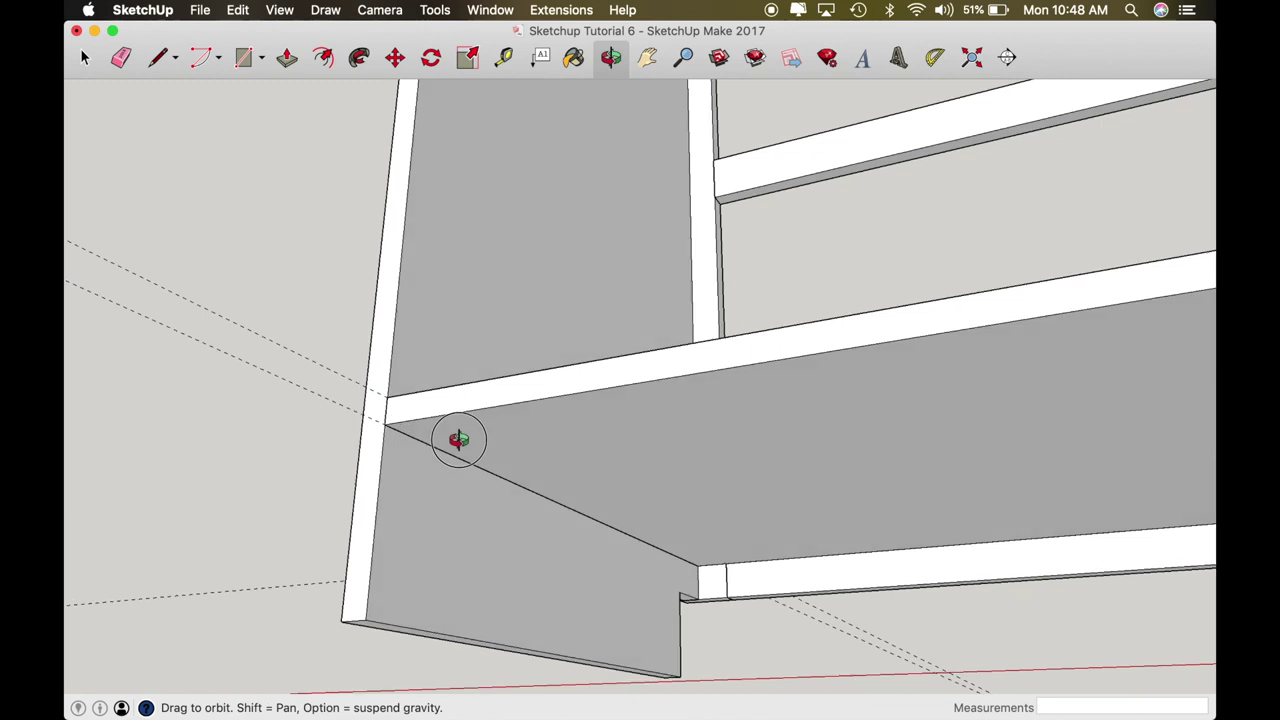
pyautogui.moveTo(572, 427); pyautogui.dragTo(597, 294)
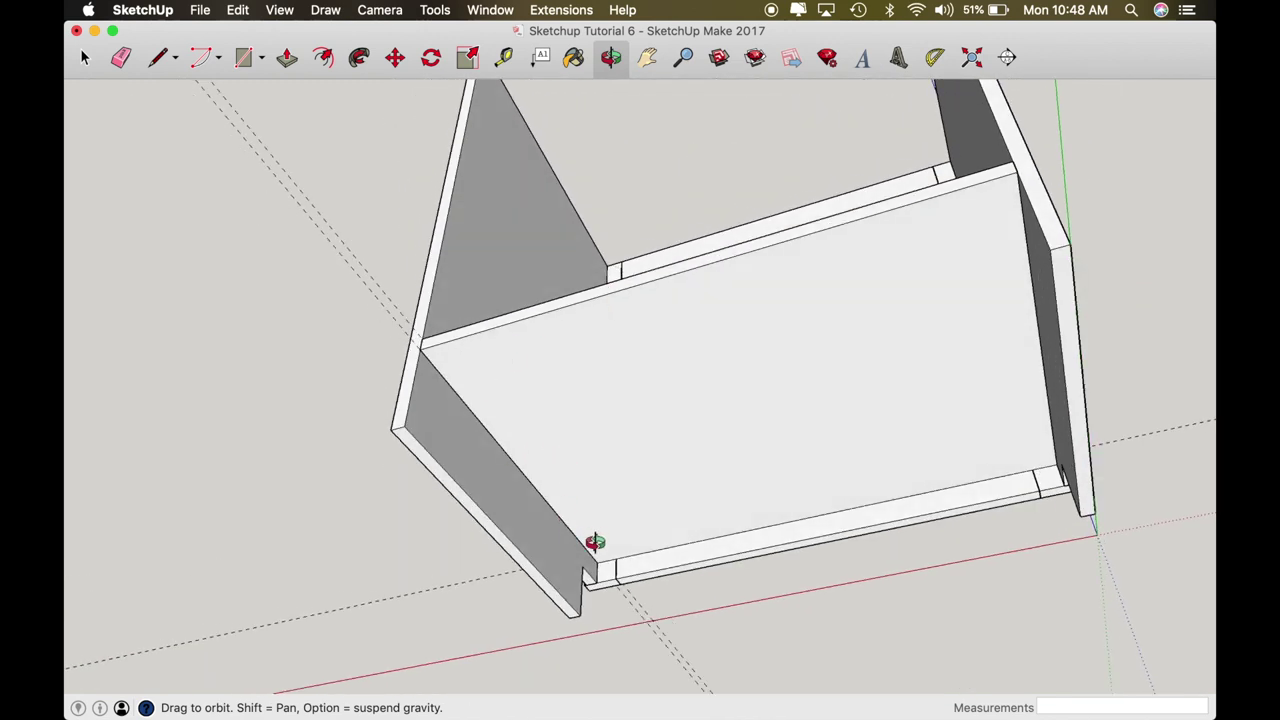
pyautogui.moveTo(739, 389); pyautogui.dragTo(690, 630)
pyautogui.moveTo(654, 404); pyautogui.dragTo(591, 471)
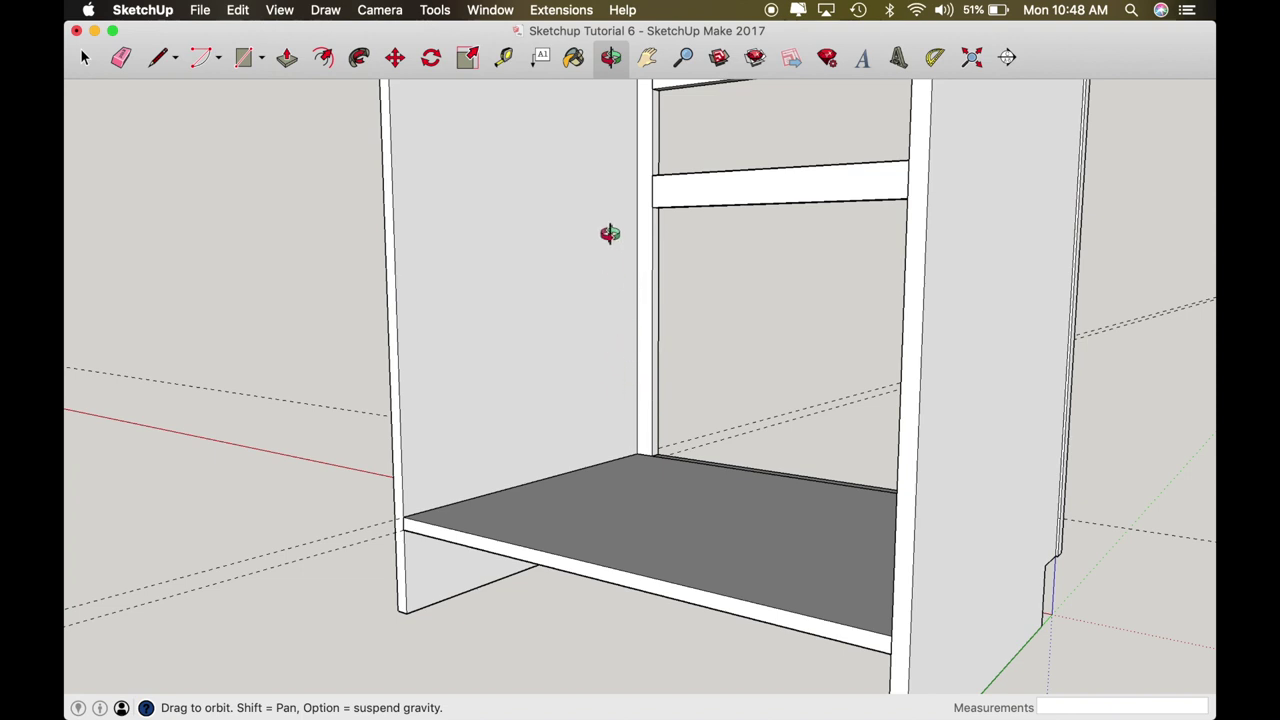
# Step: Switch to the Sketchup Tutorial 5 model and examine the bottom panel's back corner at the side panel
pyautogui.hotkey('ctrl', 'Up')
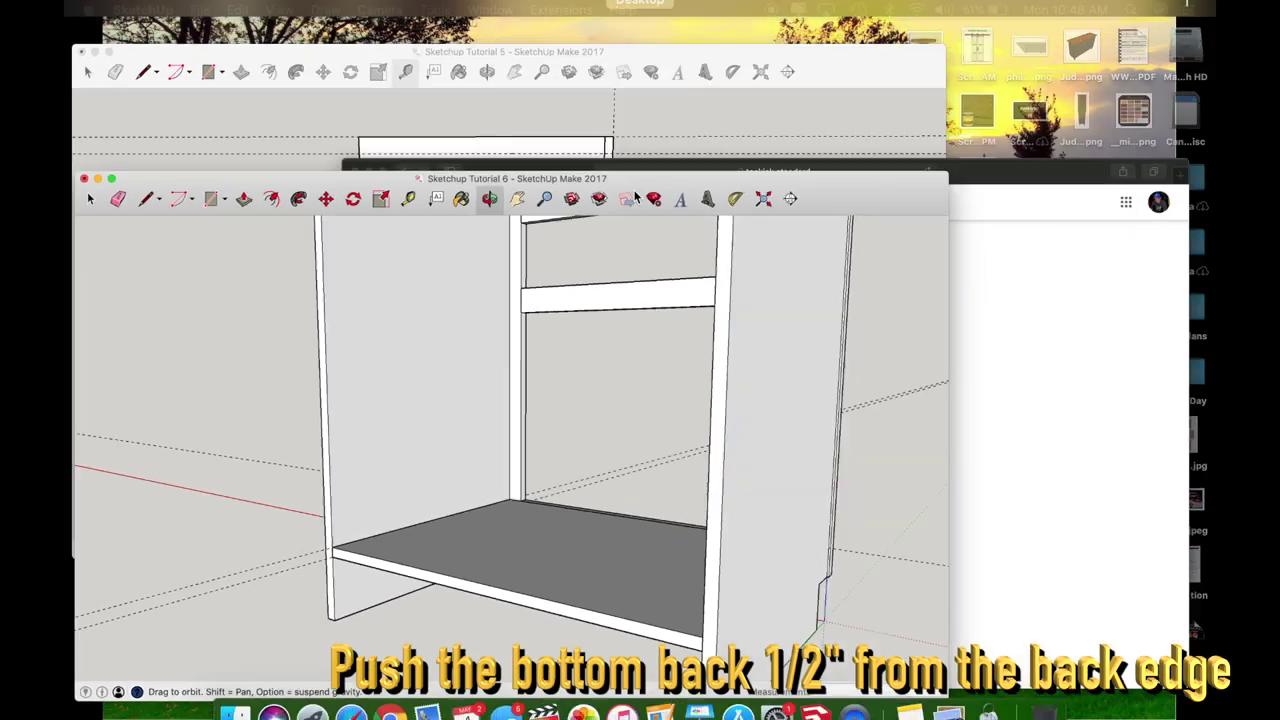
pyautogui.click(366, 249)
pyautogui.press('o')
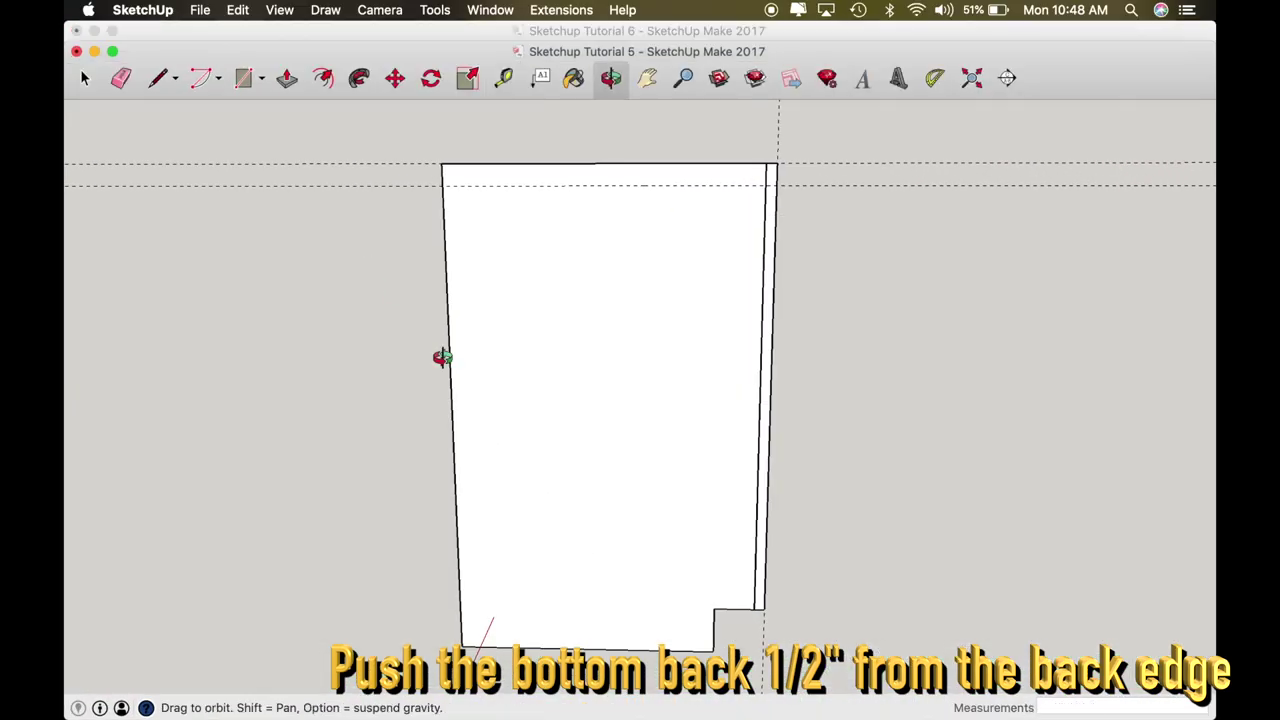
pyautogui.moveTo(551, 529); pyautogui.dragTo(894, 137)
pyautogui.moveTo(591, 471); pyautogui.dragTo(500, 431)
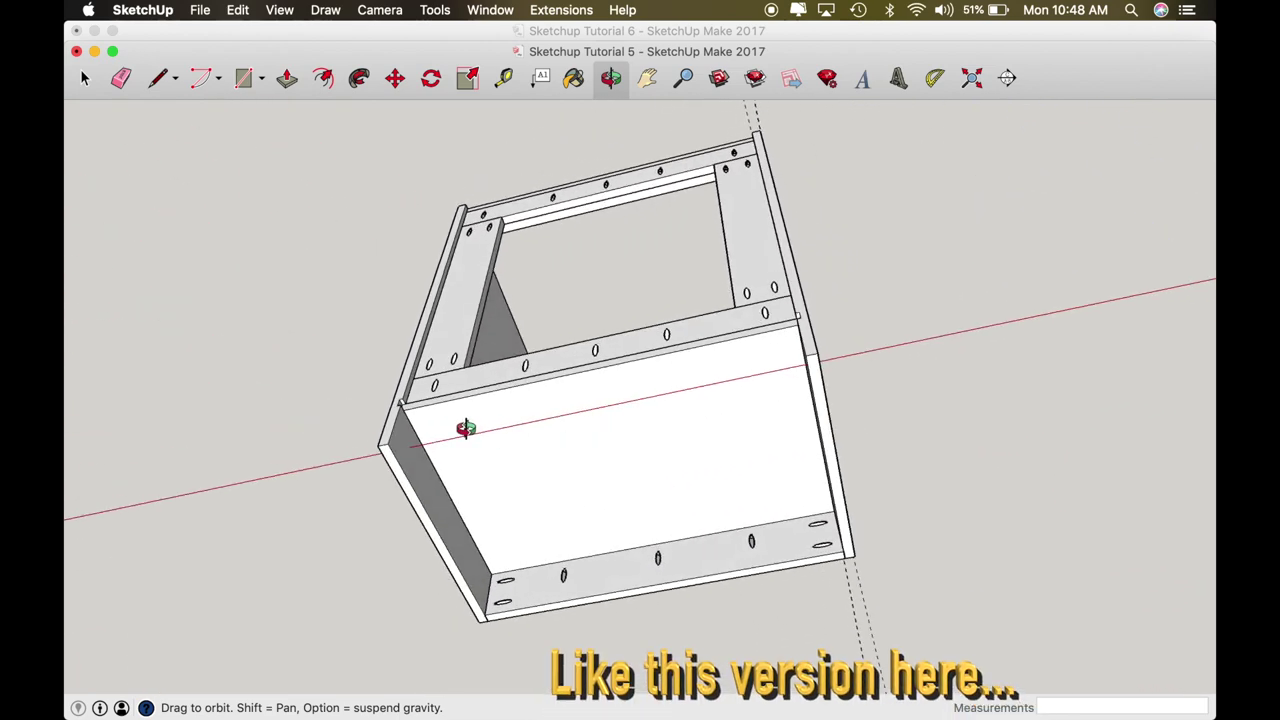
pyautogui.scroll(5, 400, 404)
pyautogui.scroll(3, 400, 404)
pyautogui.moveTo(391, 403); pyautogui.dragTo(423, 489)
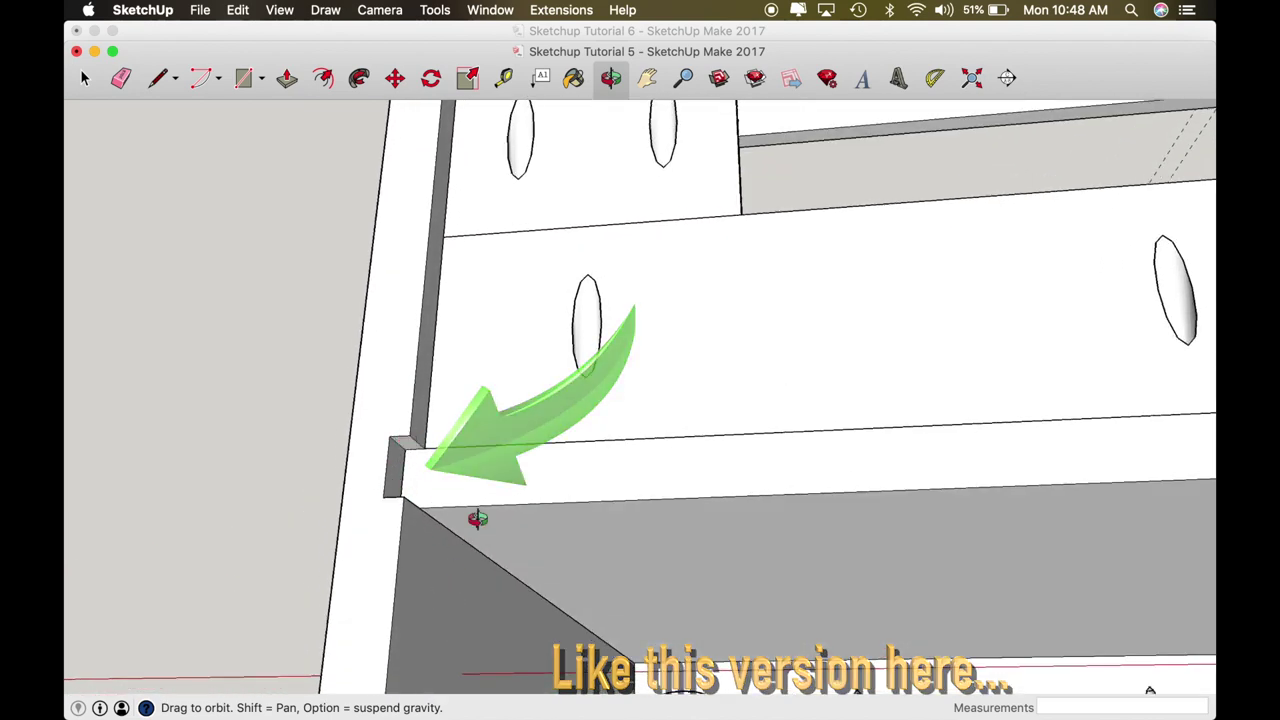
# Step: Examine the reference cabinet's toe-kick board and the pocket holes in its side panel and rails
pyautogui.keyDown('shift'); pyautogui.moveTo(560, 591); pyautogui.dragTo(609, 379); pyautogui.keyUp('shift')
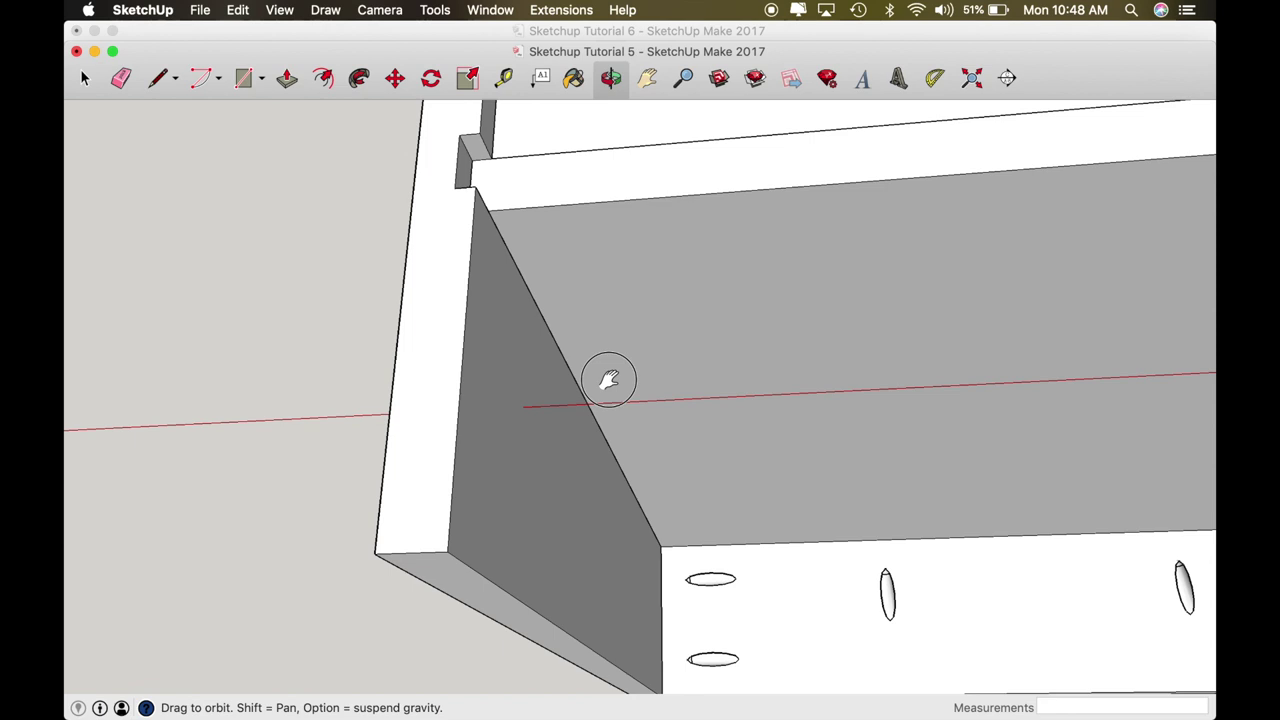
pyautogui.moveTo(738, 622); pyautogui.dragTo(651, 374)
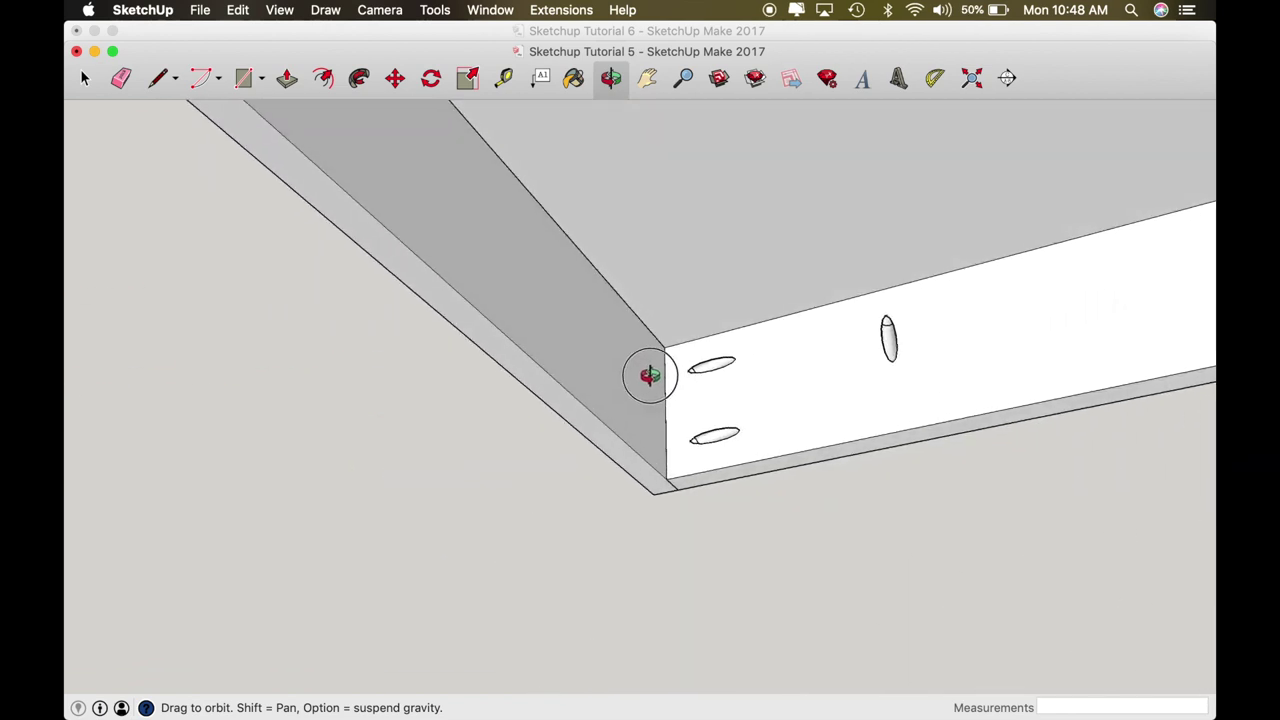
pyautogui.scroll(-5, 674, 420)
pyautogui.moveTo(665, 330); pyautogui.dragTo(571, 423)
pyautogui.scroll(3, 693, 273)
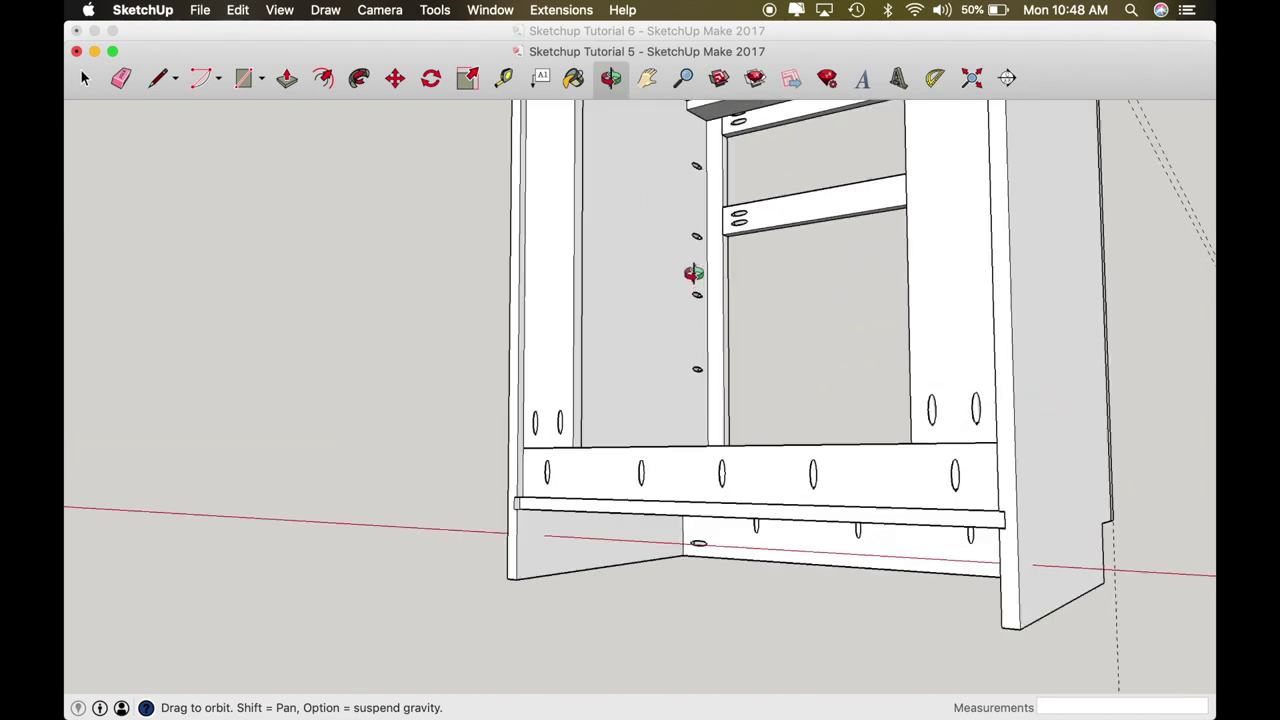
pyautogui.scroll(3, 693, 273)
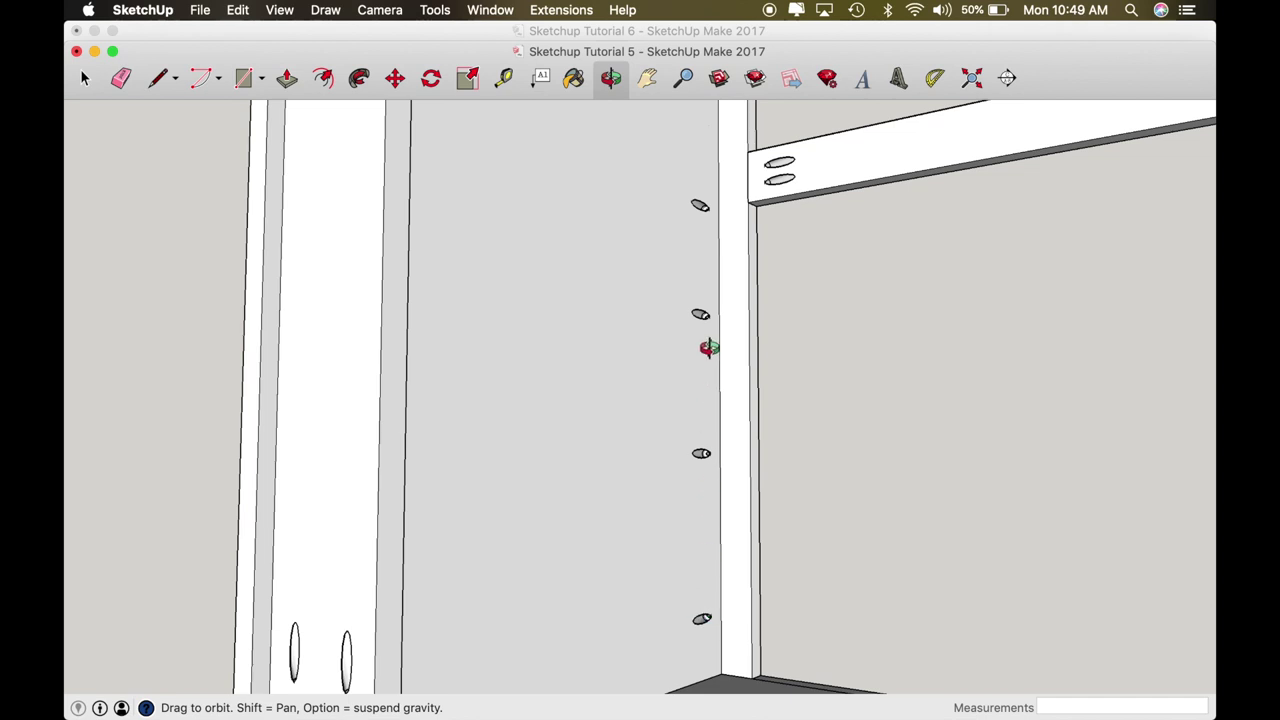
pyautogui.moveTo(703, 318); pyautogui.dragTo(588, 14)
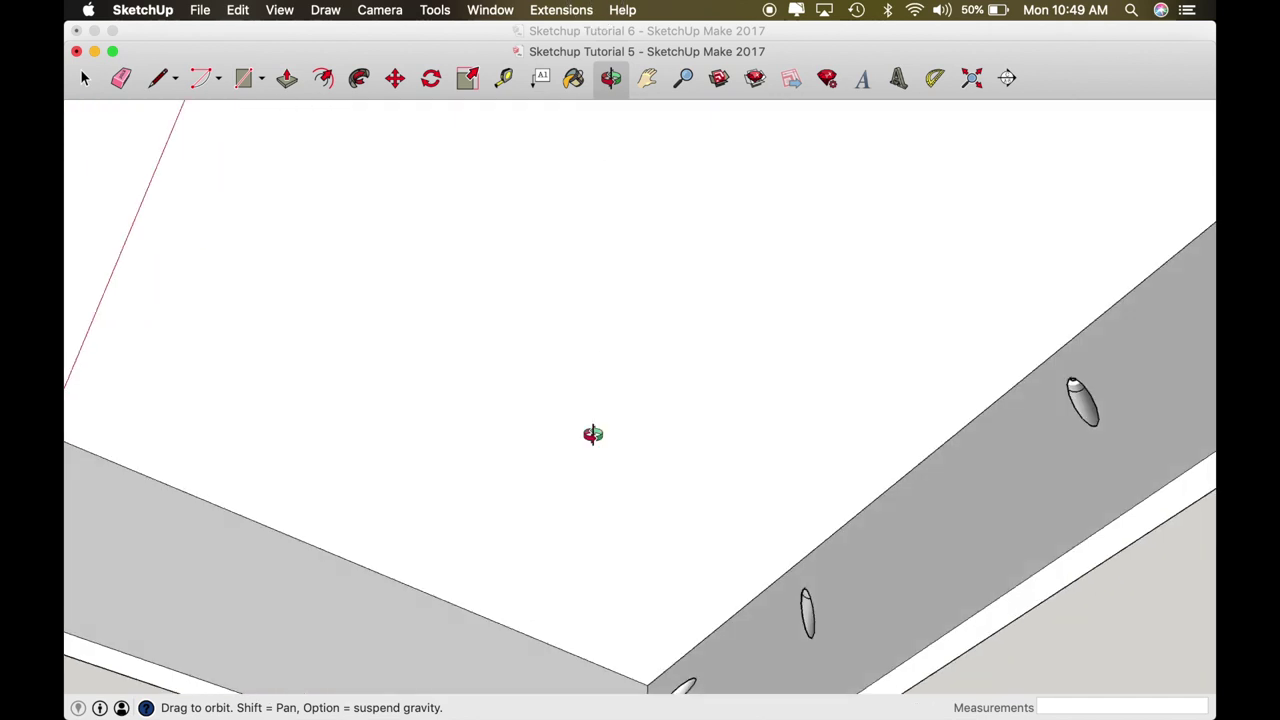
# Step: Return to the Sketchup Tutorial 6 model and remove all the guides
pyautogui.hotkey('ctrl', 'Up')
pyautogui.click(417, 488)
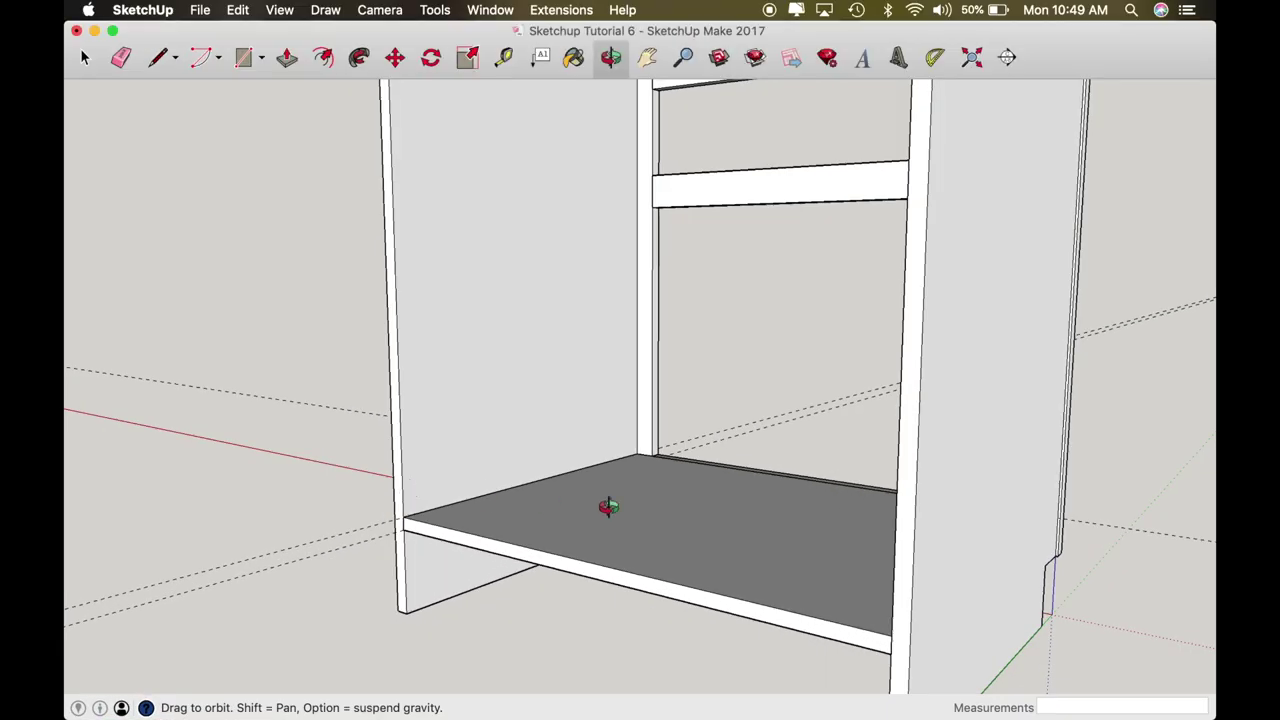
pyautogui.keyDown('shift'); pyautogui.moveTo(598, 505); pyautogui.dragTo(669, 431); pyautogui.keyUp('shift')
pyautogui.press('space')
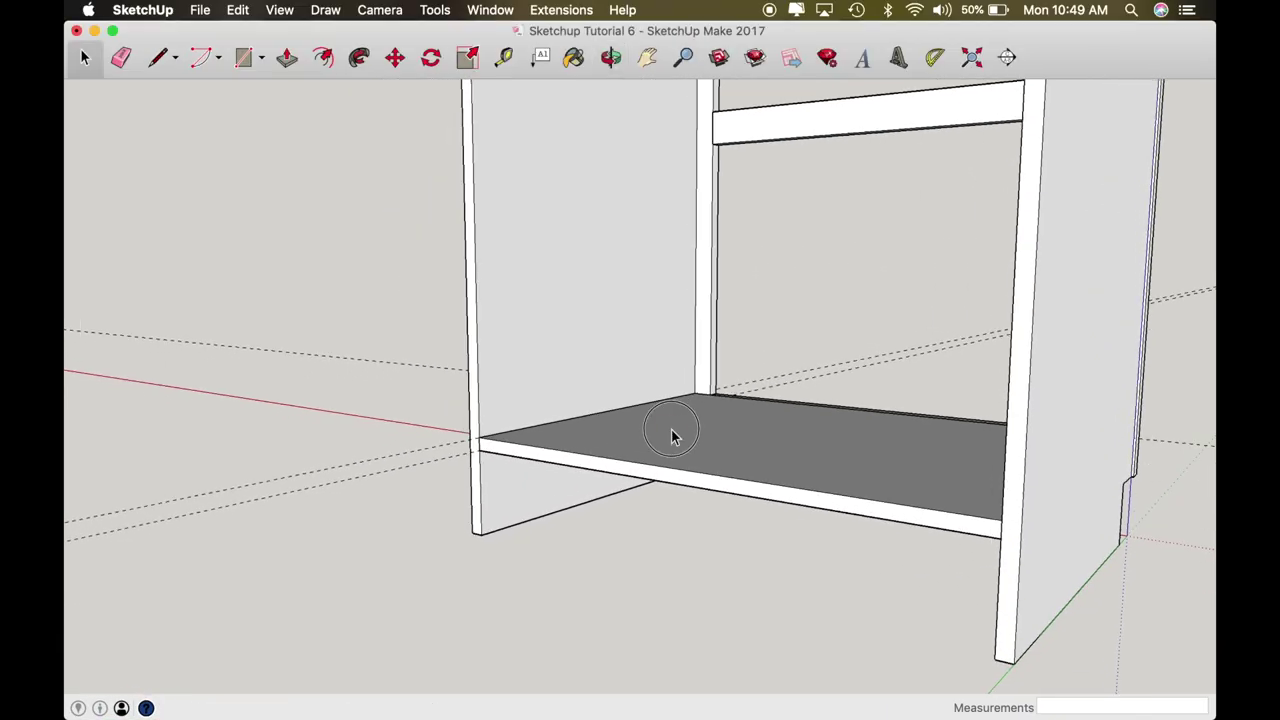
pyautogui.press('super+z')
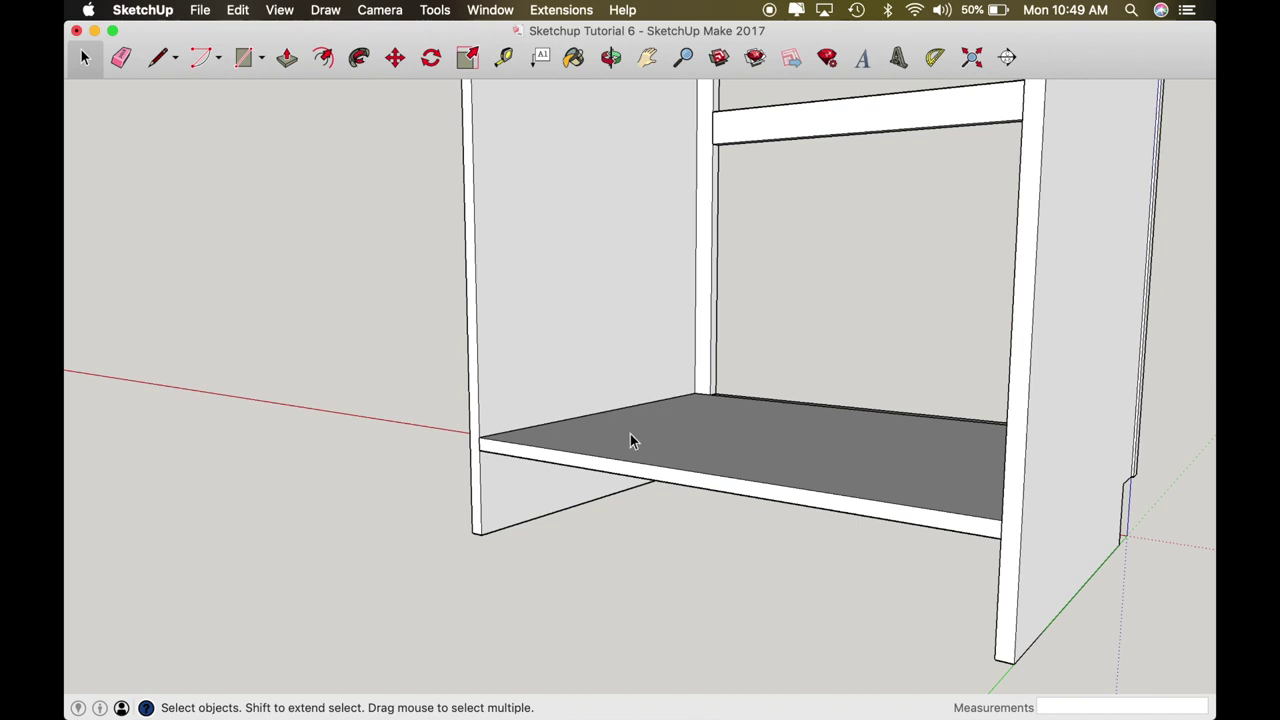
# Step: Examine the cabinet's bottom panel, open top and the joints between rails, stiles and side panels from several angles
pyautogui.press('o')
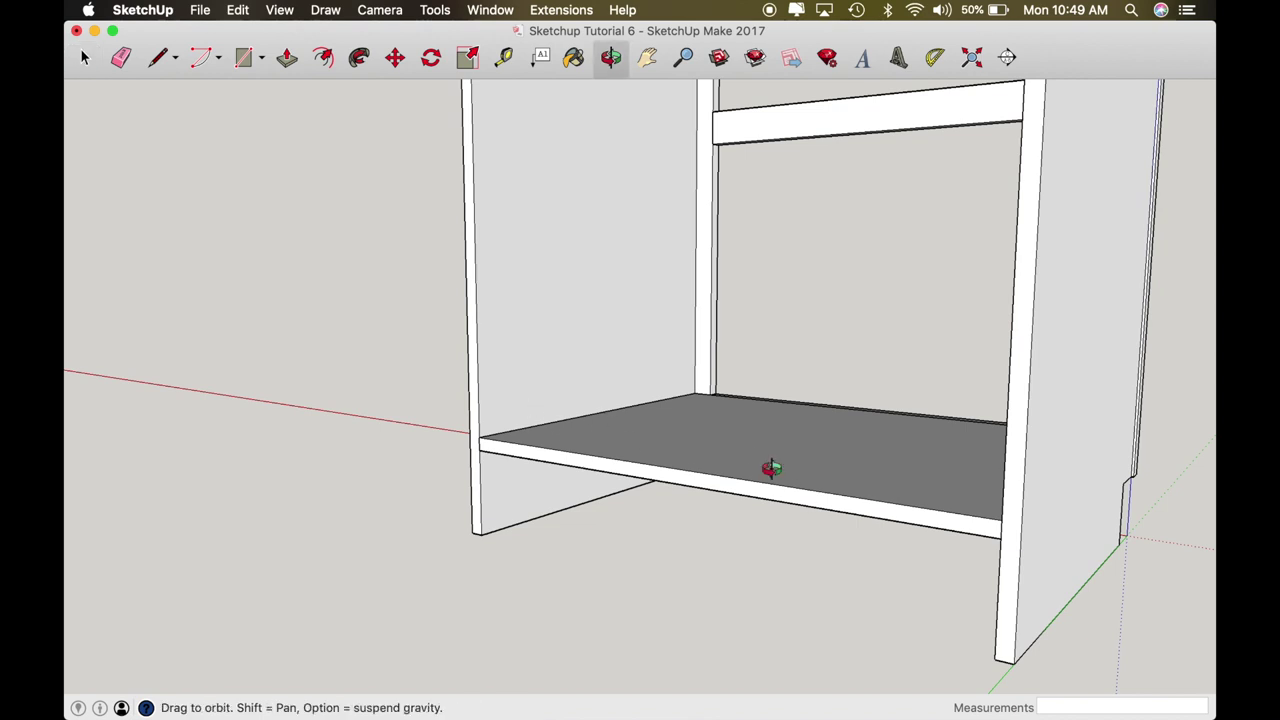
pyautogui.scroll(-5, 697, 445)
pyautogui.moveTo(694, 443); pyautogui.dragTo(634, 591)
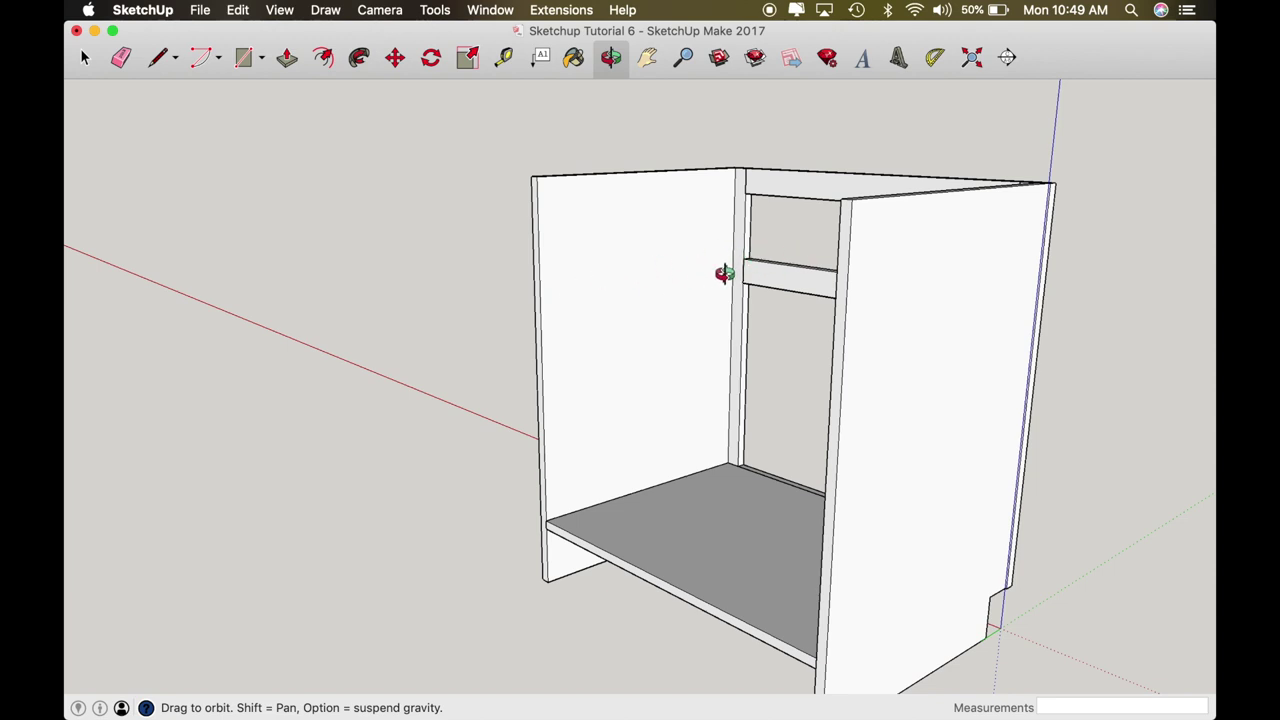
pyautogui.scroll(5, 749, 257)
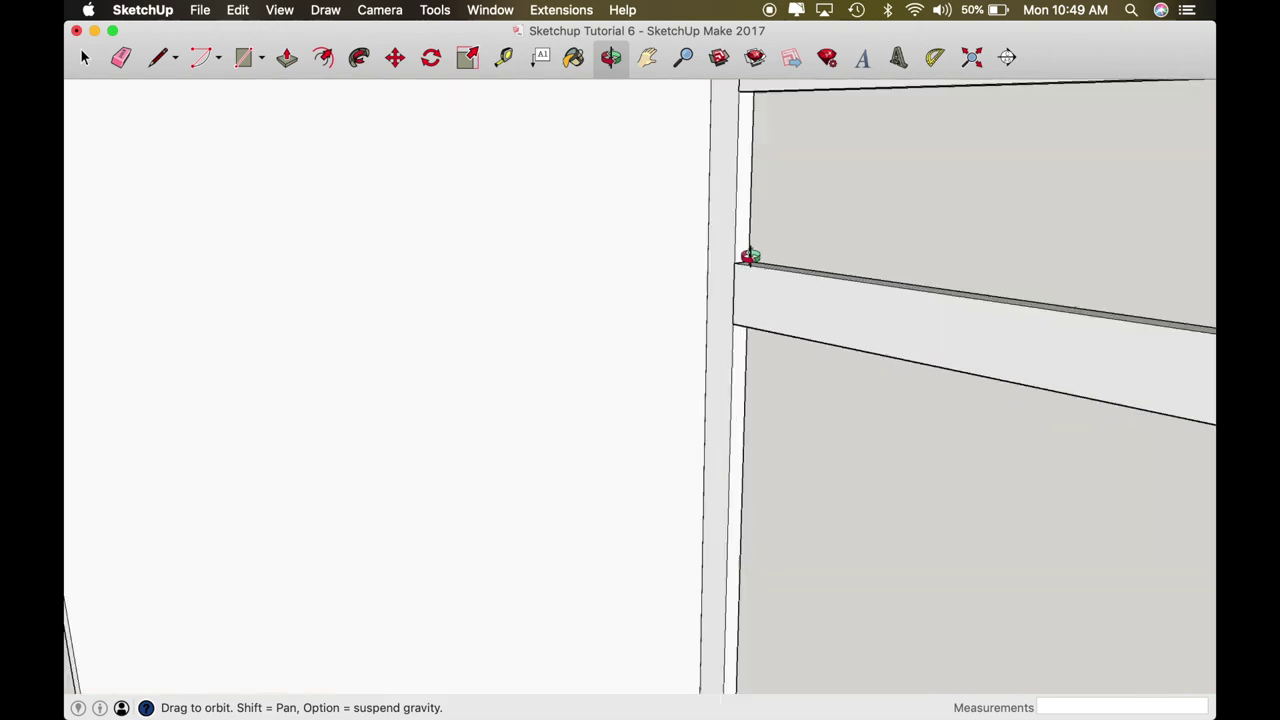
pyautogui.moveTo(749, 254); pyautogui.dragTo(749, 372)
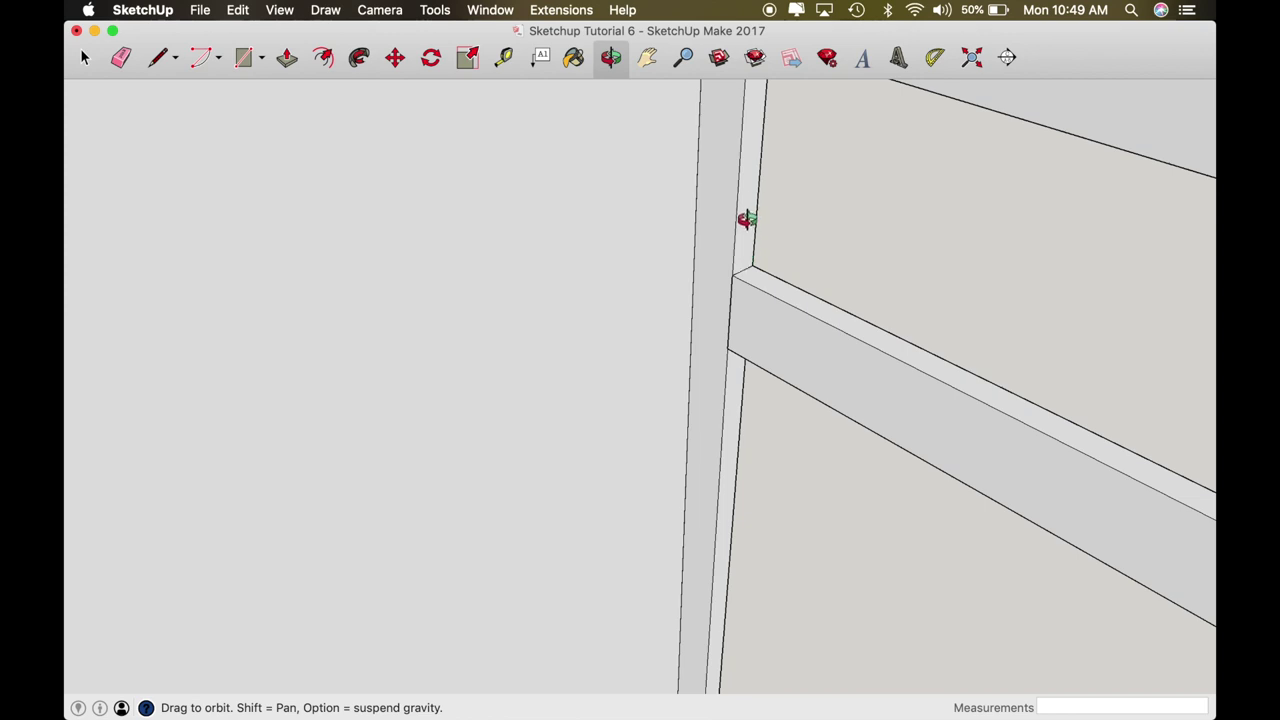
pyautogui.scroll(-6, 744, 258)
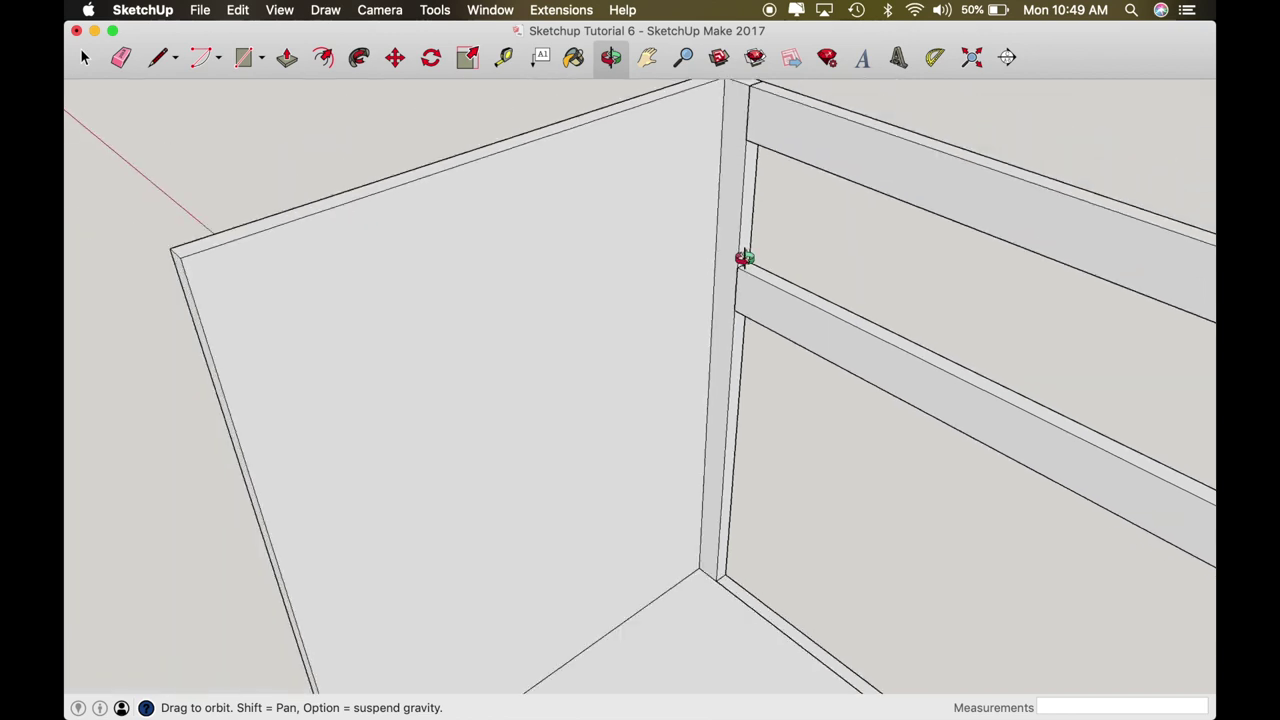
pyautogui.moveTo(744, 258); pyautogui.dragTo(429, 266)
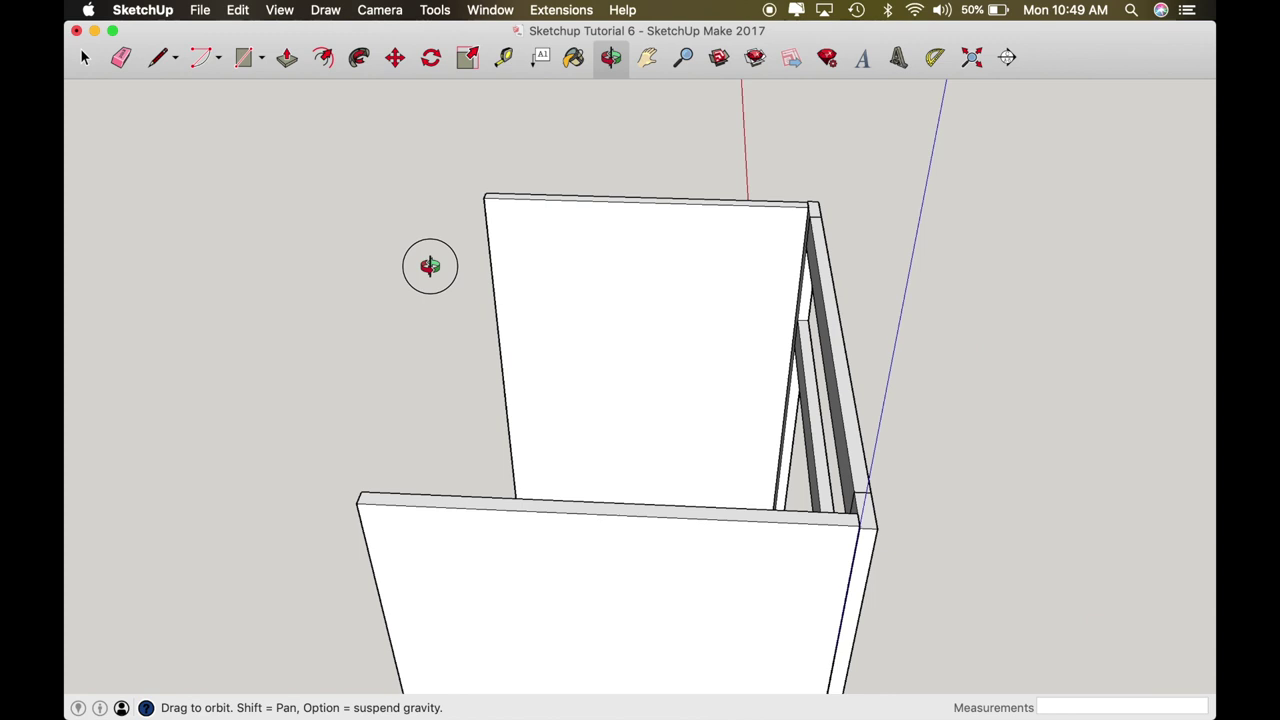
pyautogui.moveTo(666, 323); pyautogui.dragTo(462, 270)
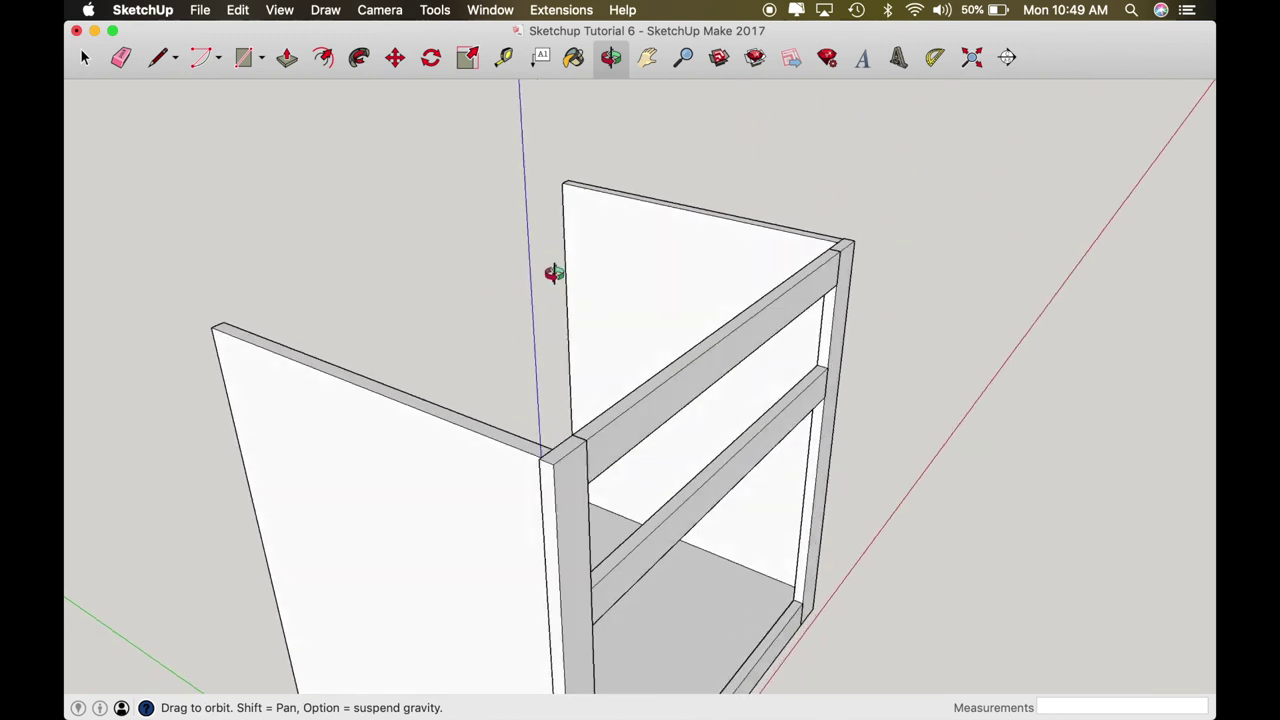
pyautogui.moveTo(571, 286); pyautogui.dragTo(889, 380)
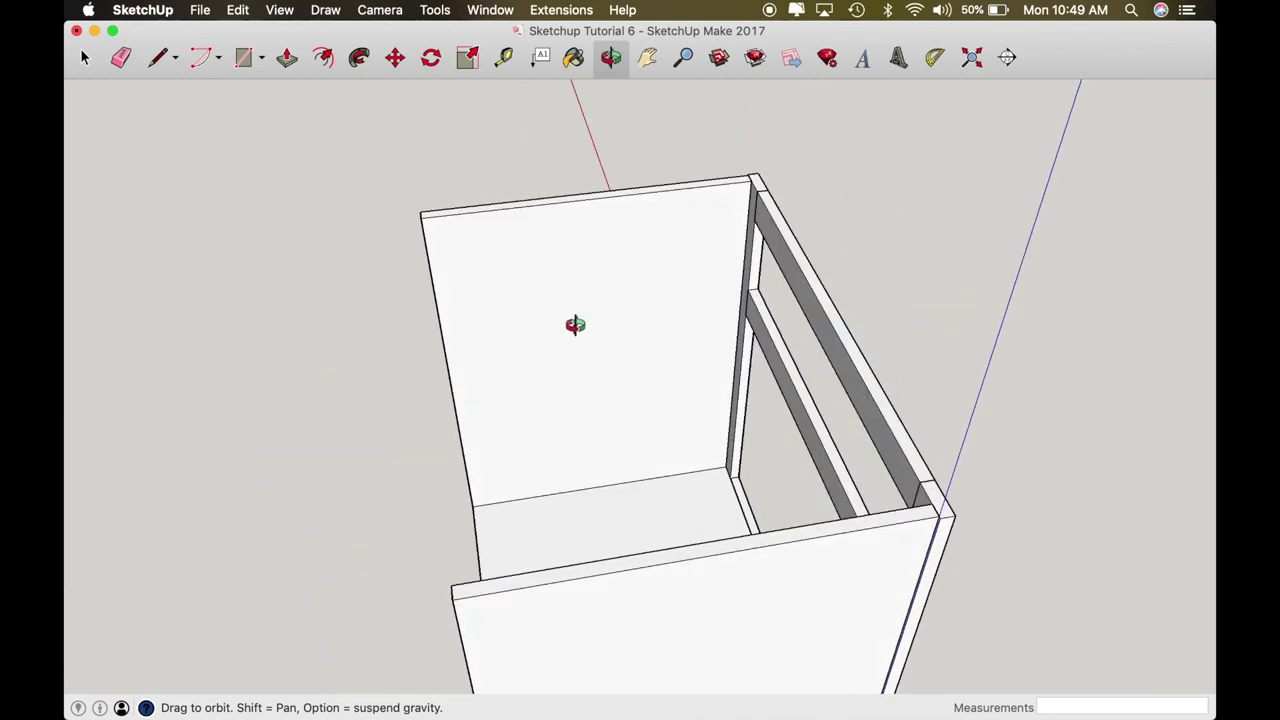
pyautogui.moveTo(574, 323); pyautogui.dragTo(826, 374)
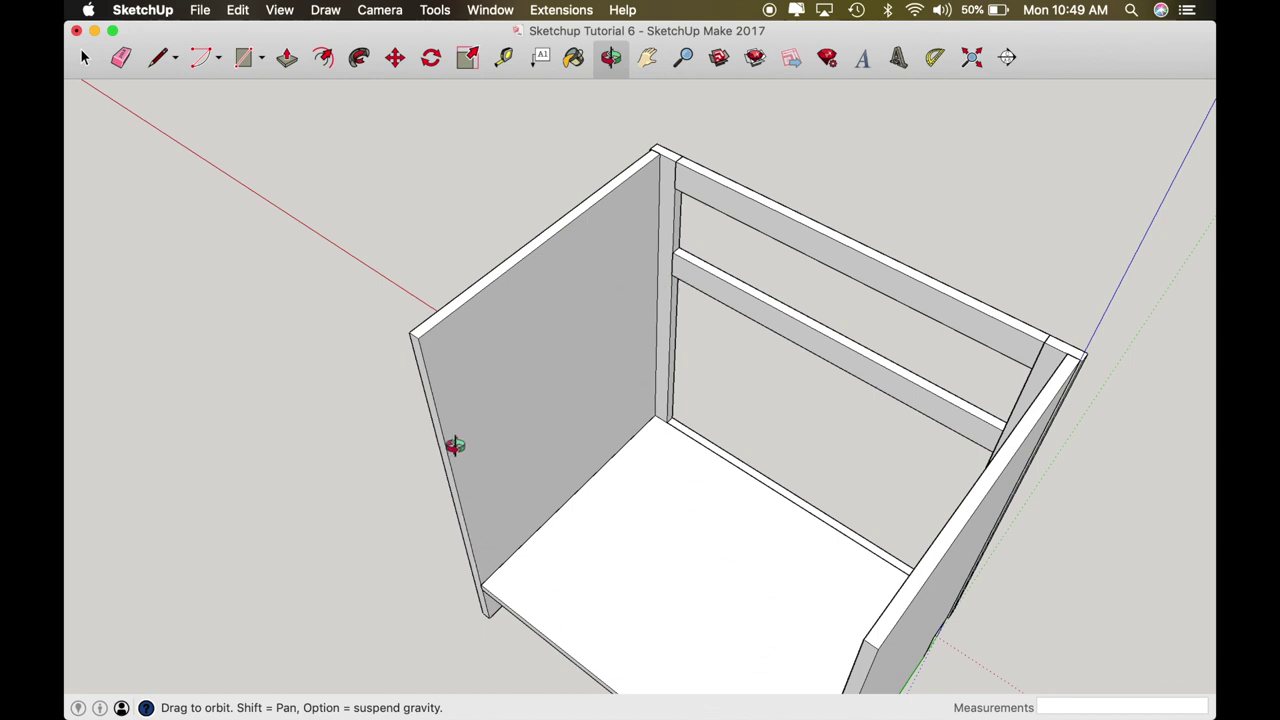
pyautogui.moveTo(517, 424); pyautogui.dragTo(638, 271)
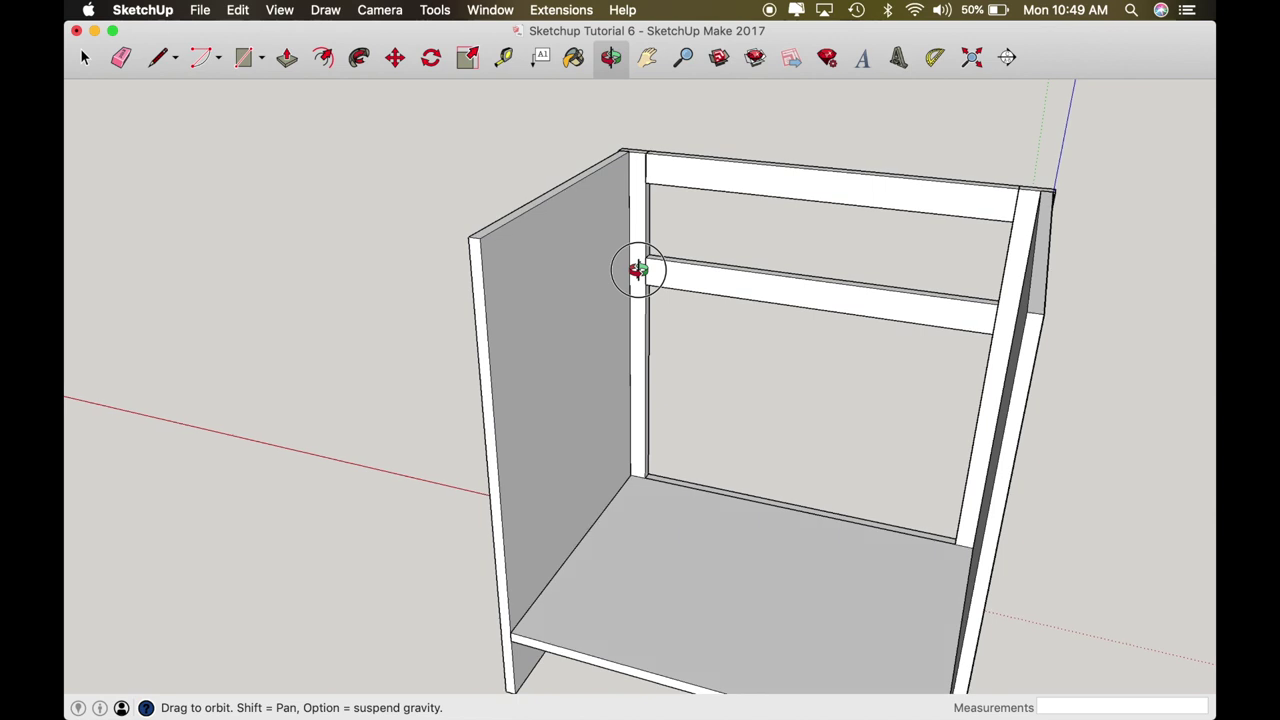
pyautogui.keyDown('shift'); pyautogui.moveTo(537, 361); pyautogui.dragTo(544, 391); pyautogui.keyUp('shift')
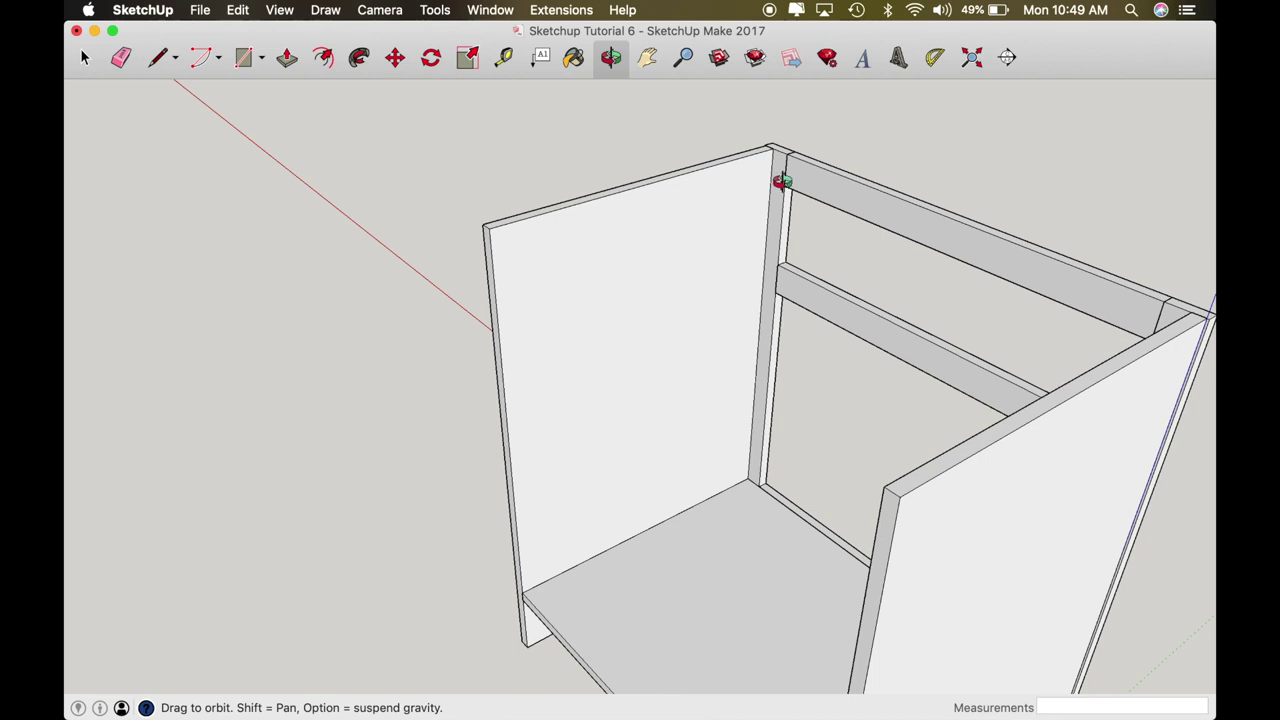
# Step: Place two guides 3" from the top inside front corner, one parallel to the face frame and one parallel to the side panel
pyautogui.moveTo(786, 177); pyautogui.dragTo(795, 150)
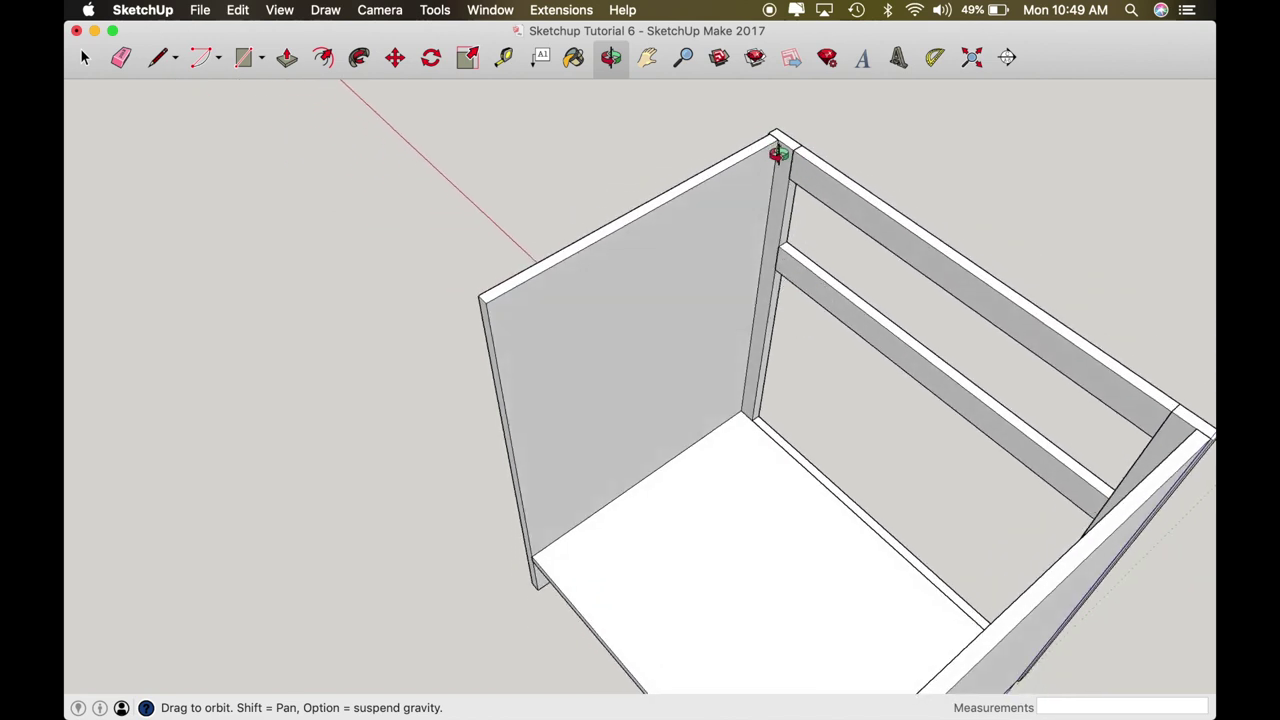
pyautogui.scroll(3, 778, 153)
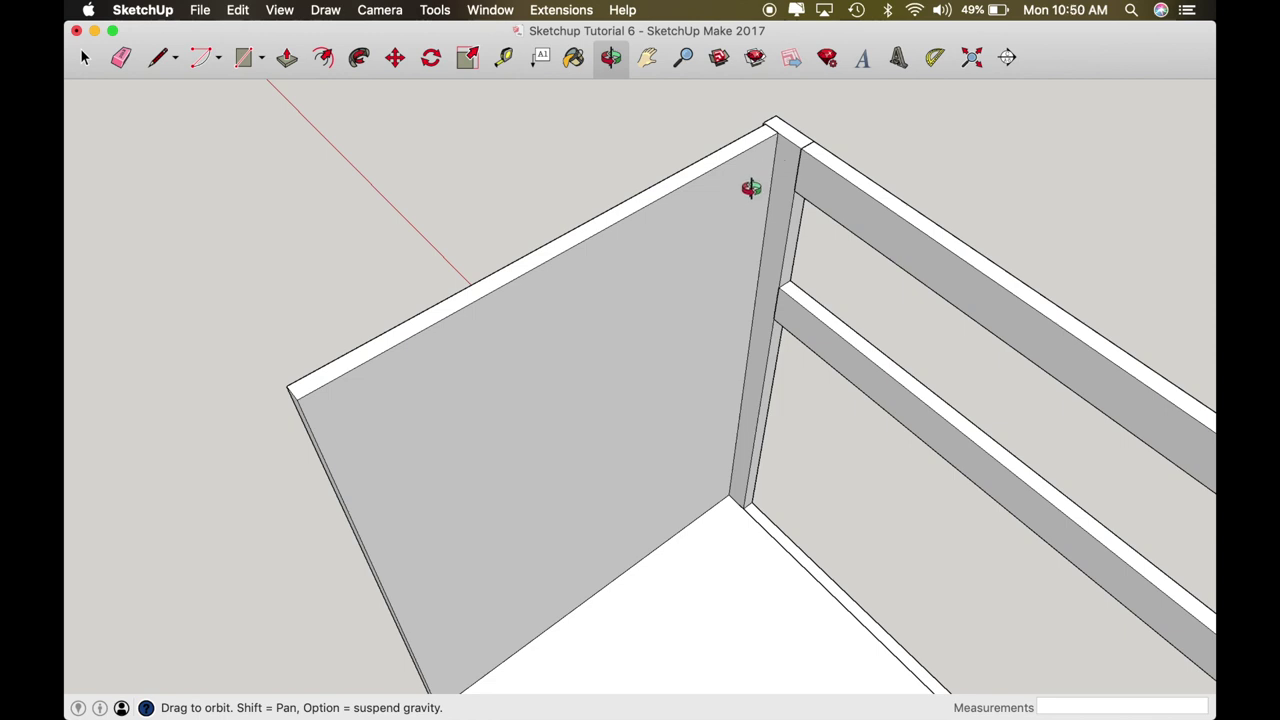
pyautogui.press('t')
pyautogui.click(801, 148)
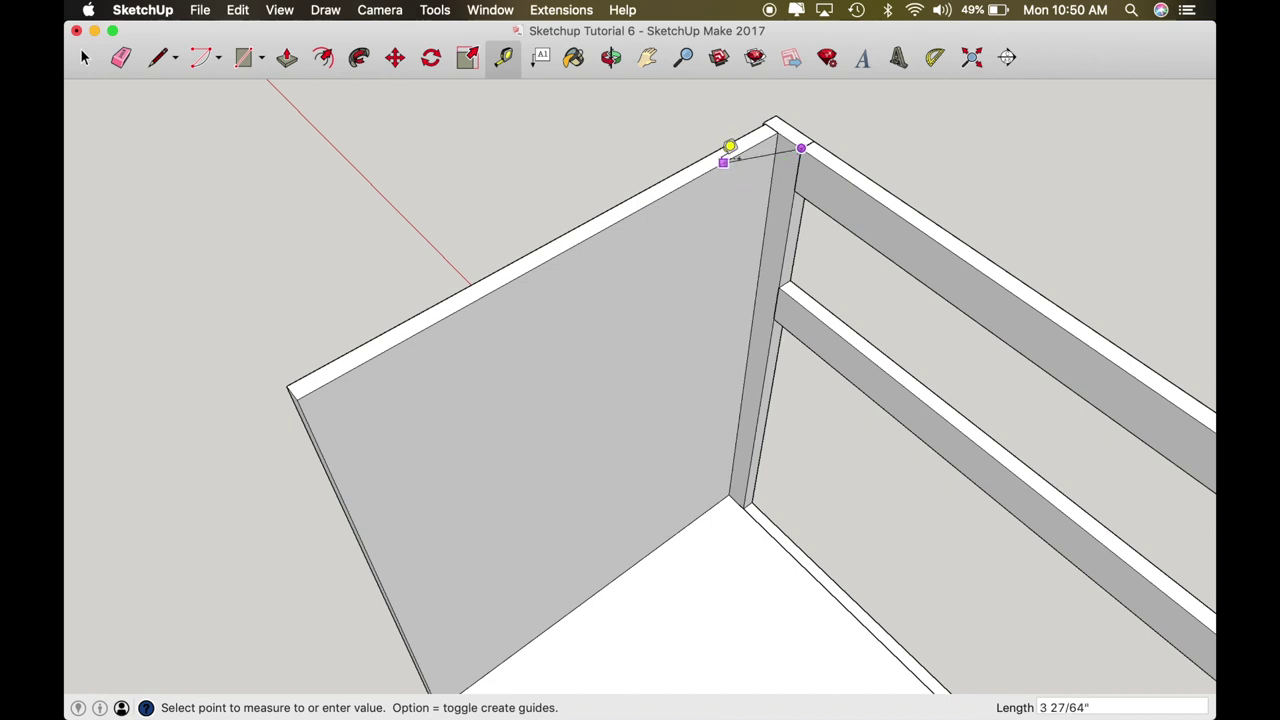
pyautogui.click(730, 147)
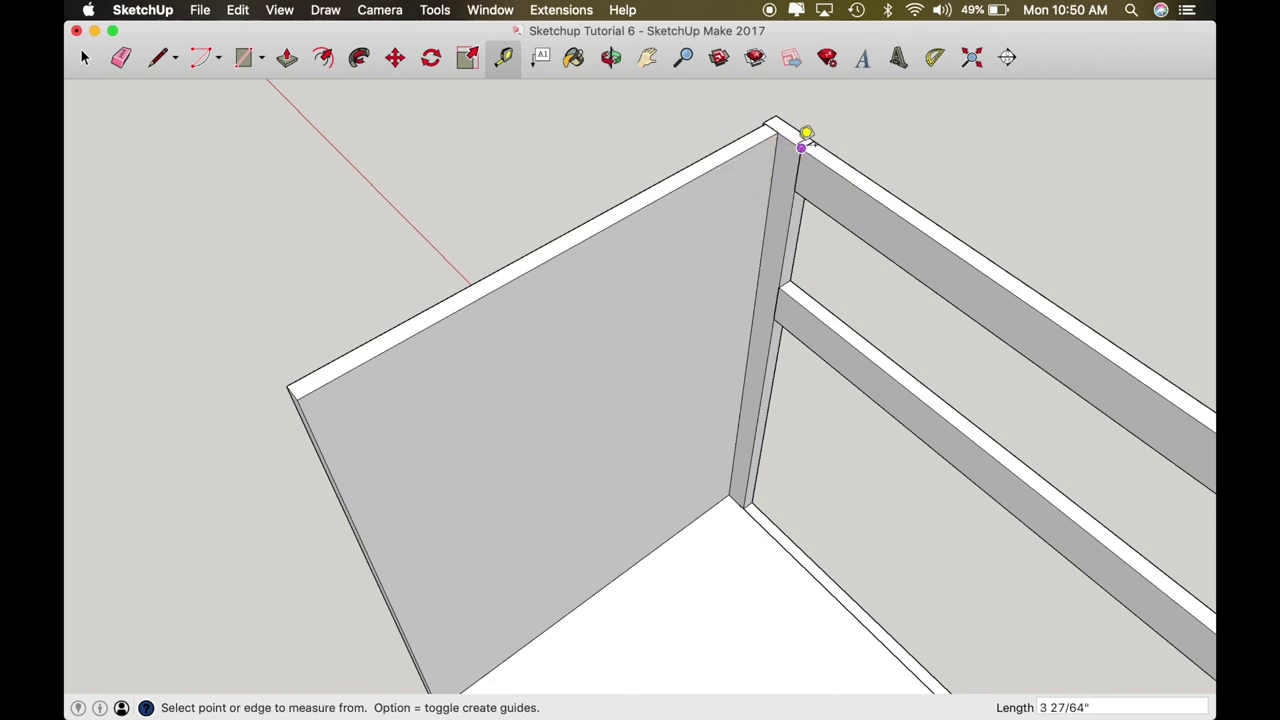
pyautogui.click(783, 134)
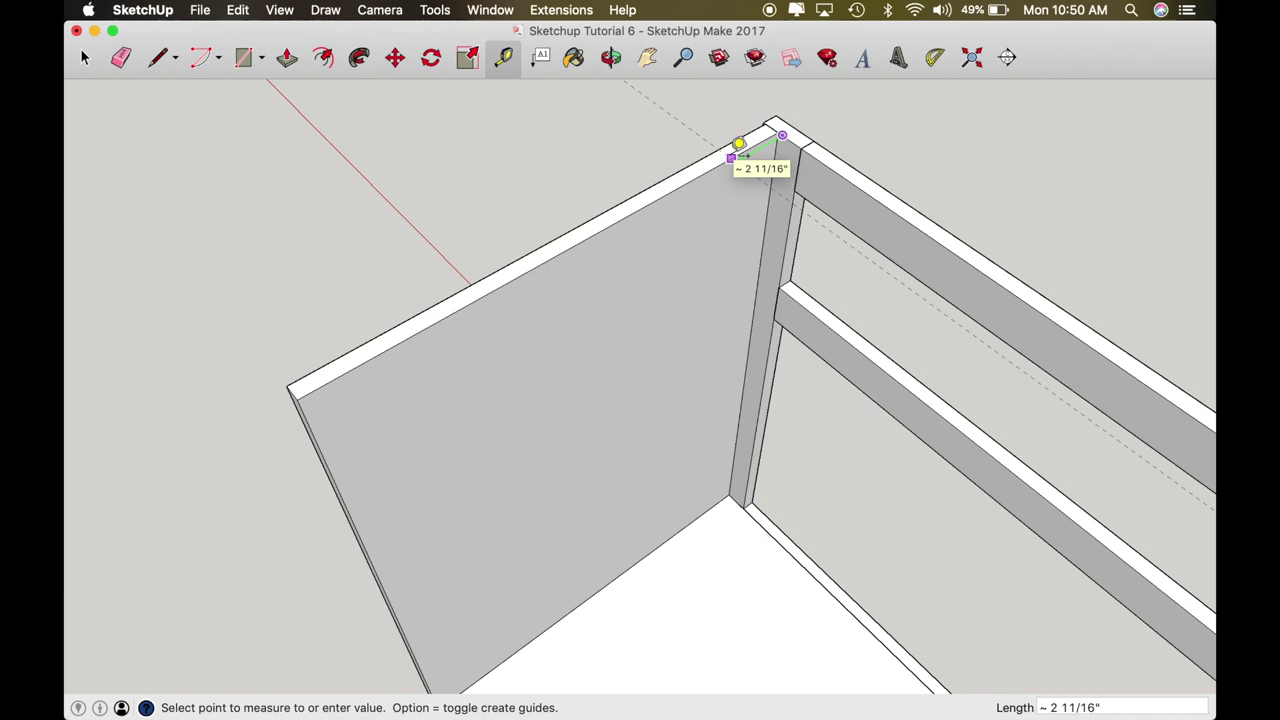
pyautogui.write('3')
pyautogui.press('Return')
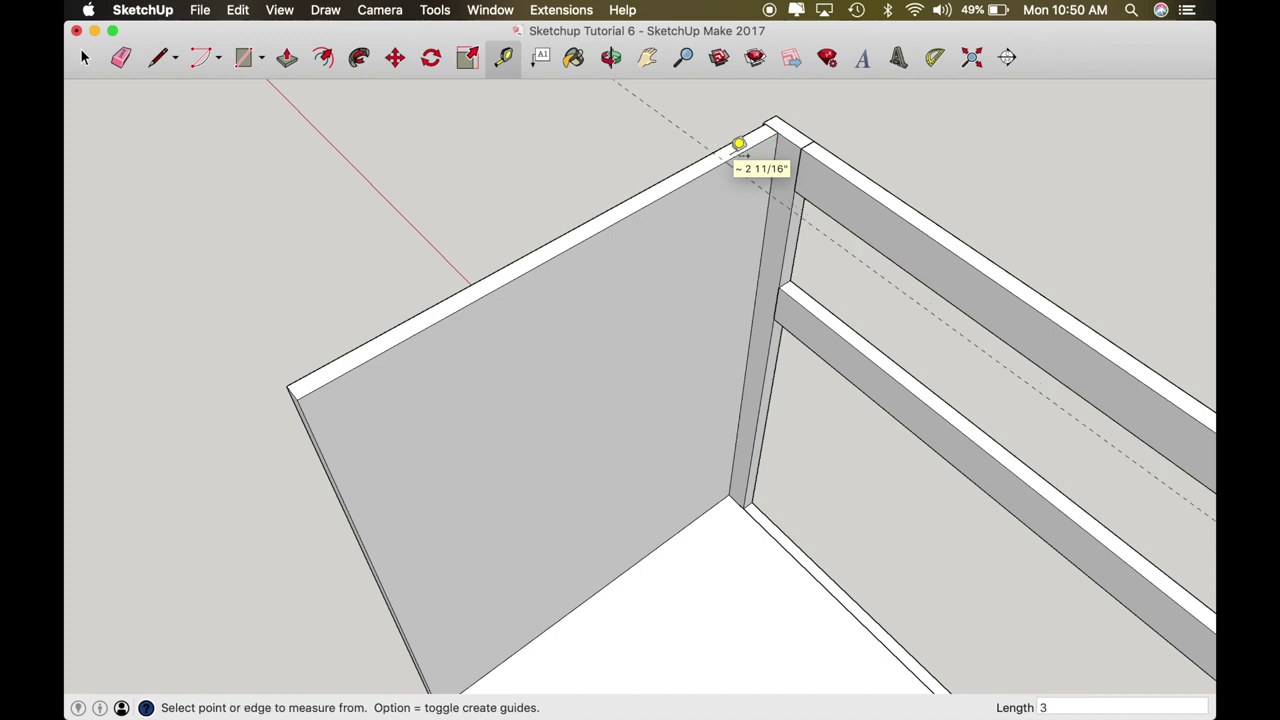
pyautogui.click(754, 146)
pyautogui.write('3')
pyautogui.press('Return')
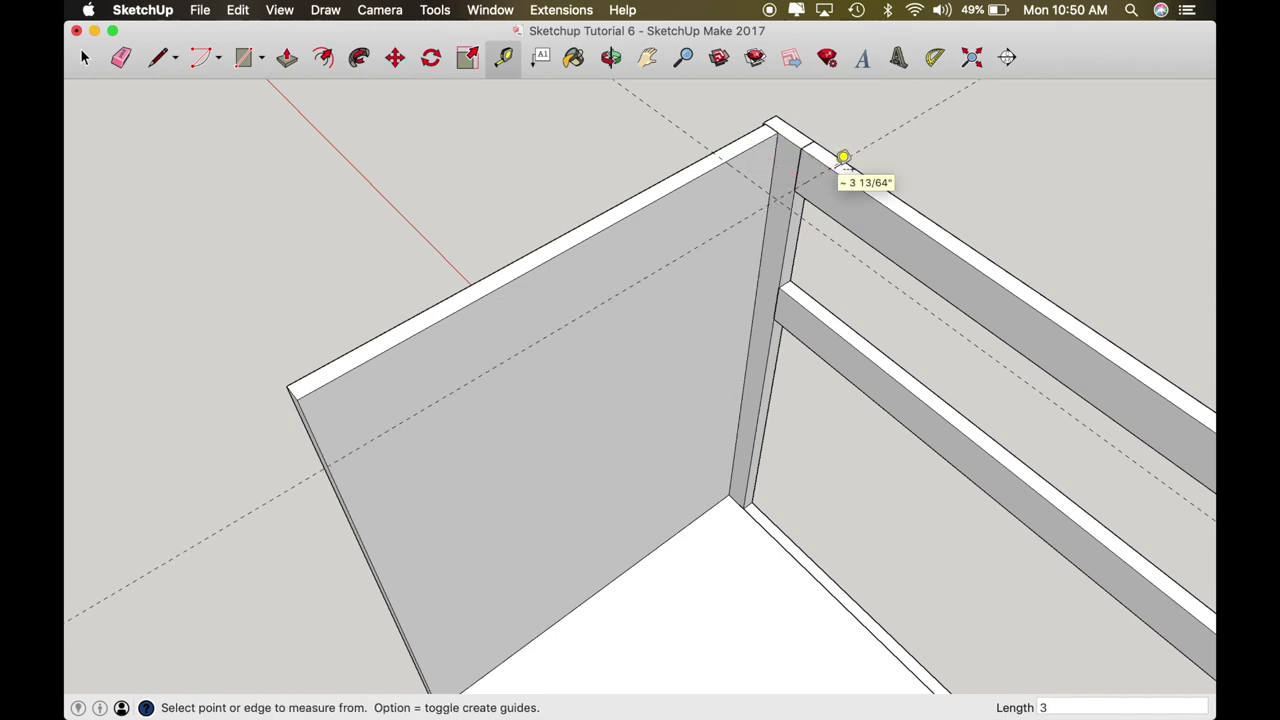
# Step: Draw a diagonal line between the guide intersections to close a corner triangle and extrude it down 3/4"
pyautogui.press('l')
pyautogui.click(830, 167)
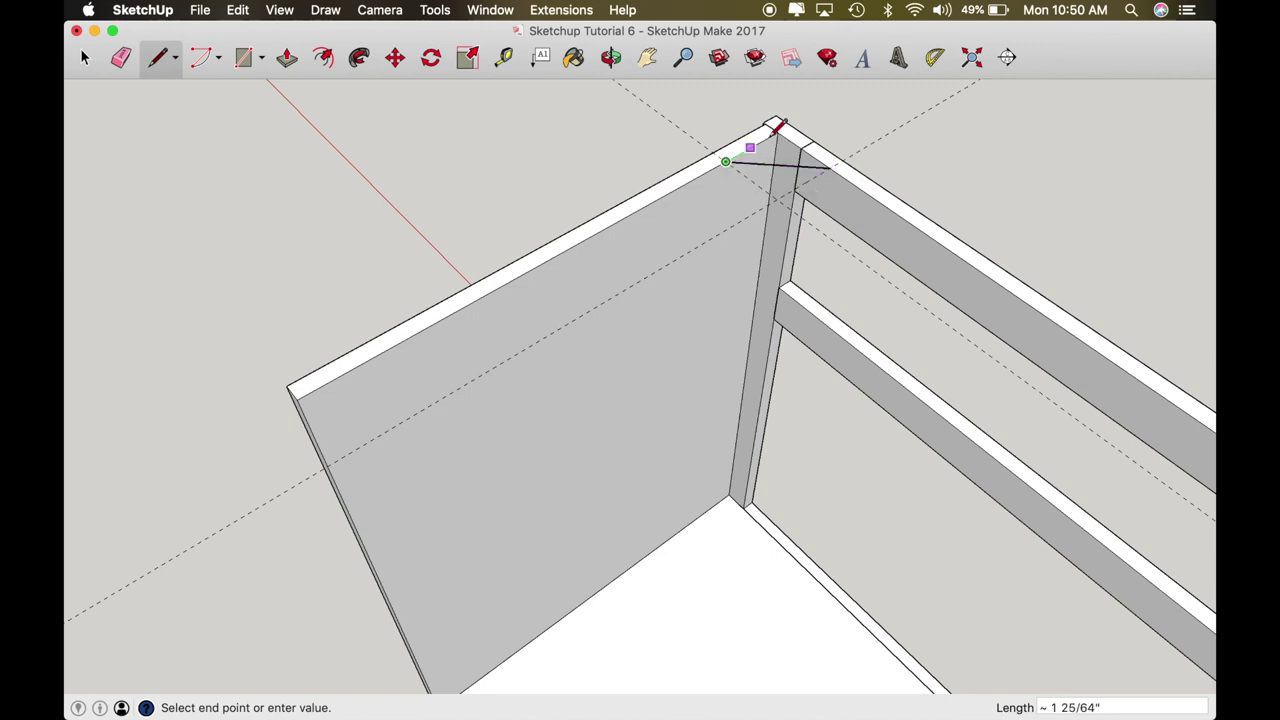
pyautogui.click(830, 167)
pyautogui.press('p')
pyautogui.moveTo(780, 158); pyautogui.dragTo(781, 175)
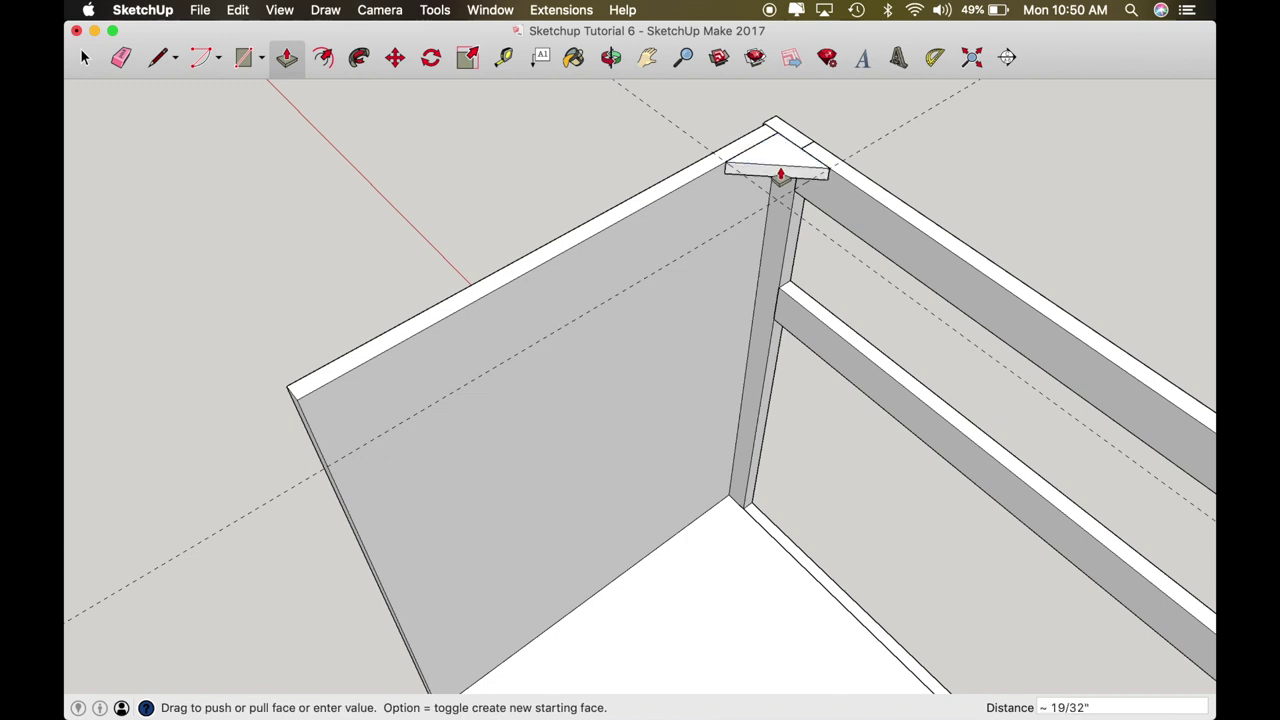
pyautogui.write('.75')
pyautogui.press('Return')
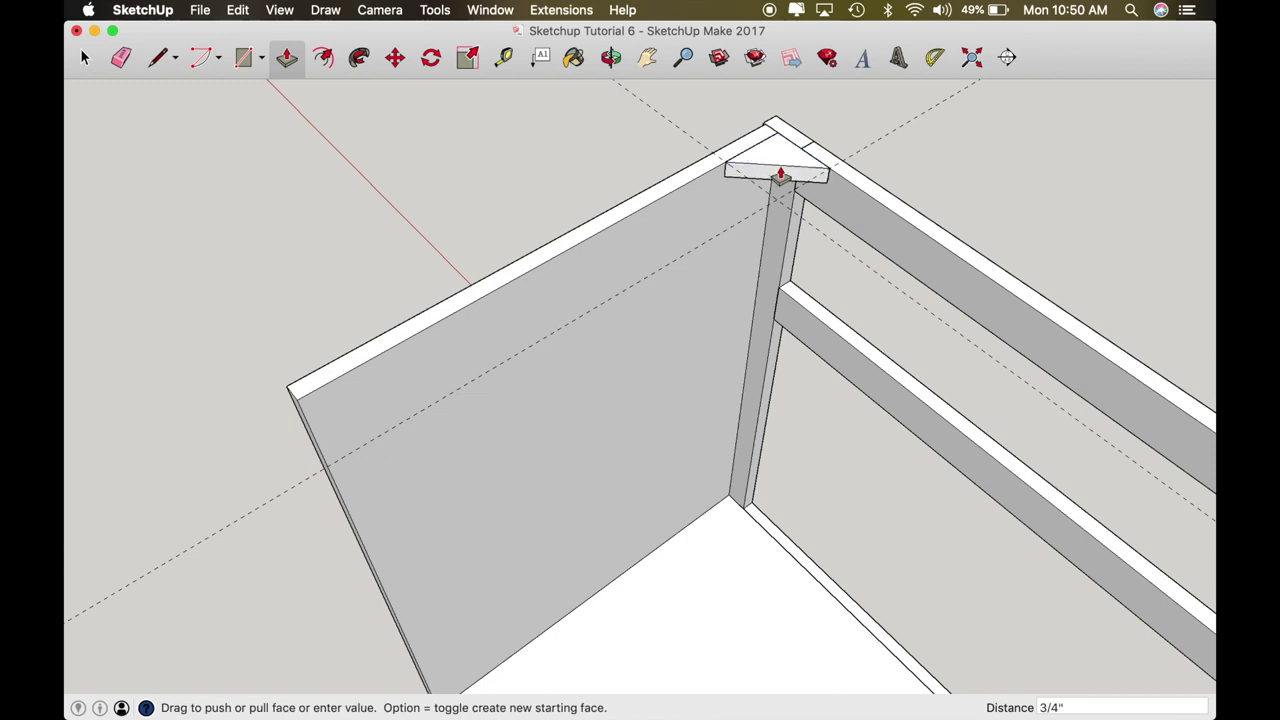
# Step: Make the extruded corner triangle a component named "Triangle Brace"
pyautogui.press('space')
pyautogui.doubleClick(777, 171)
pyautogui.write('g')
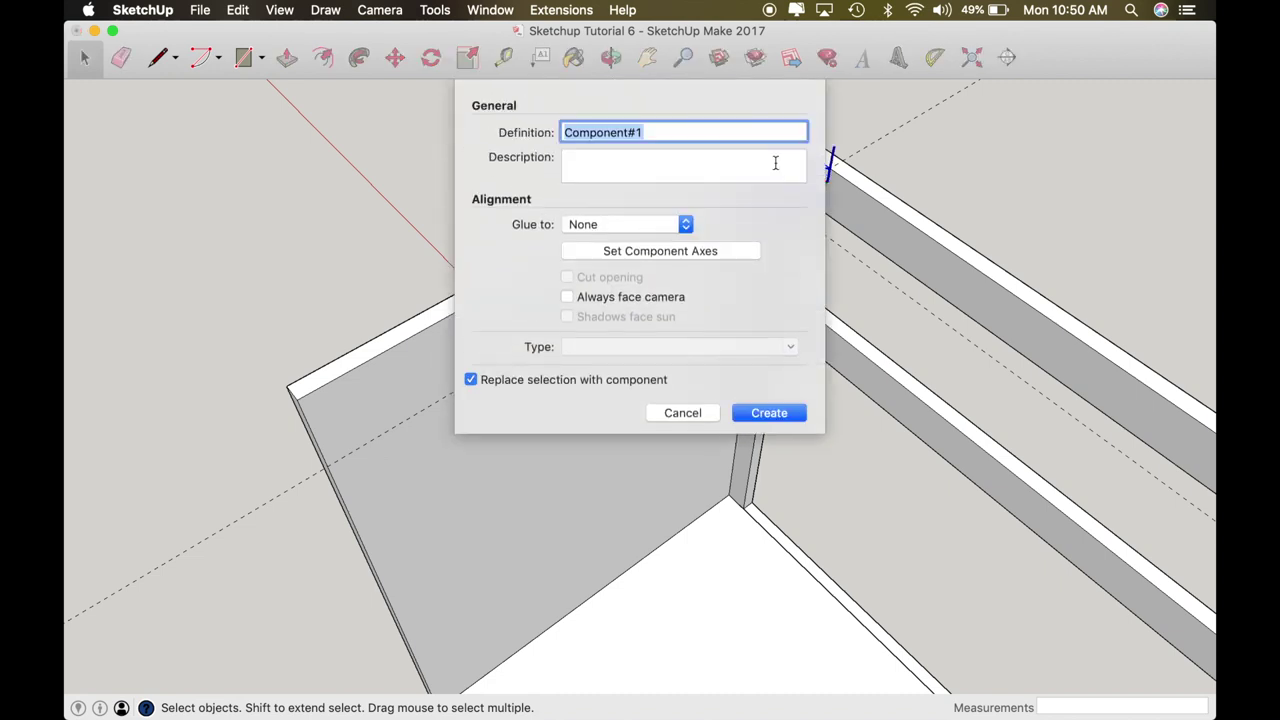
pyautogui.write('Triangl')
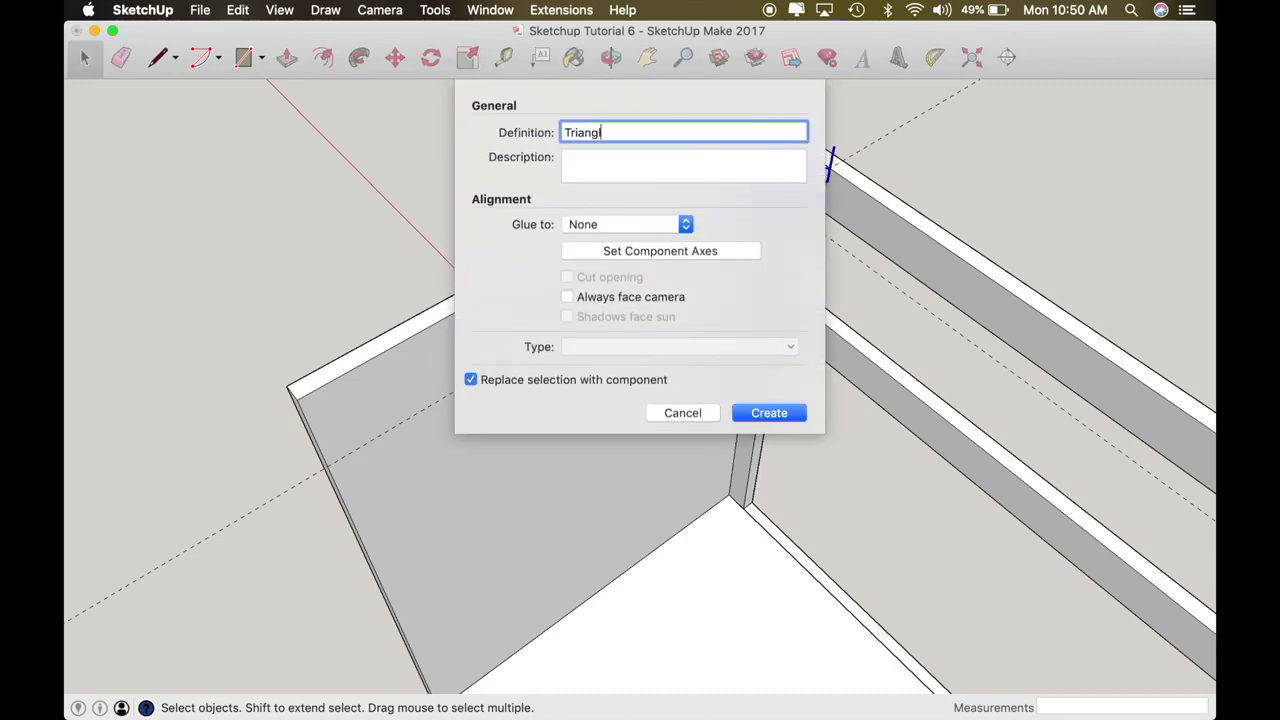
pyautogui.write('e Brace')
pyautogui.press('Return')
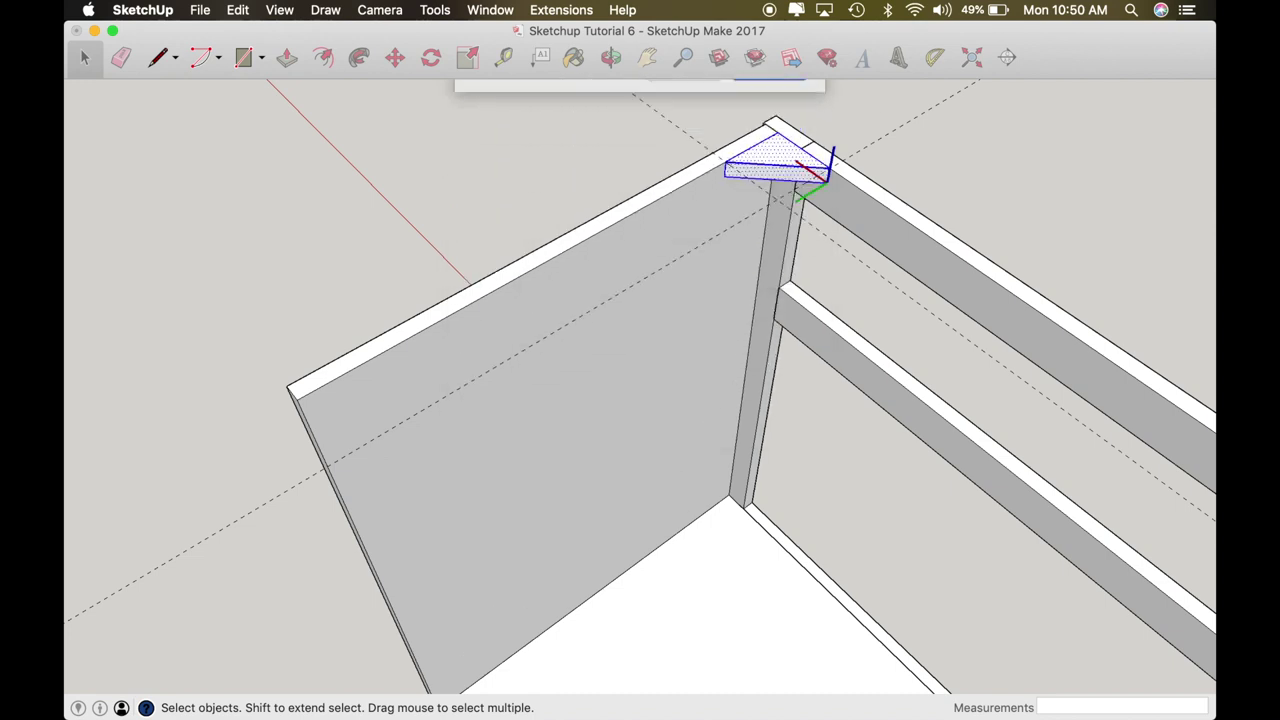
# Step: Copy the triangle brace 29 1/4" along the face frame to the inside corner at the opposite side panel
pyautogui.click(915, 178)
pyautogui.click(763, 159)
pyautogui.press('m')
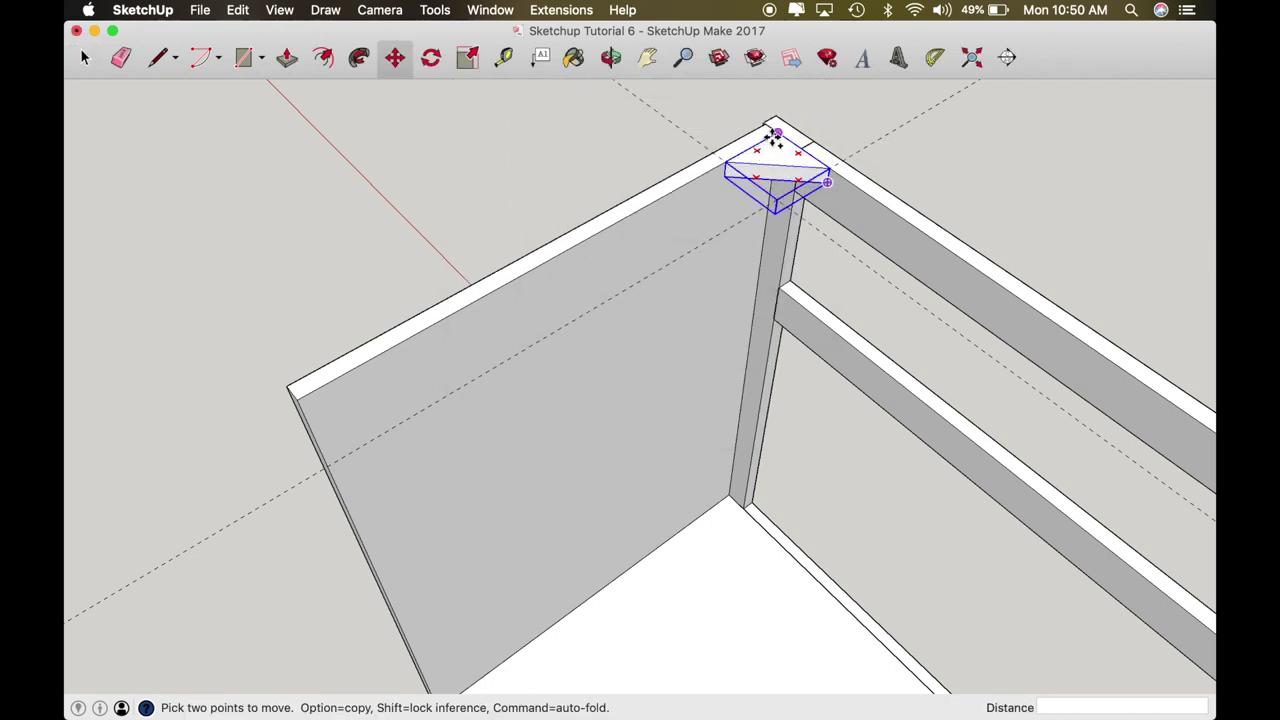
pyautogui.click(772, 135)
pyautogui.press('alt')
pyautogui.scroll(-5, 871, 215)
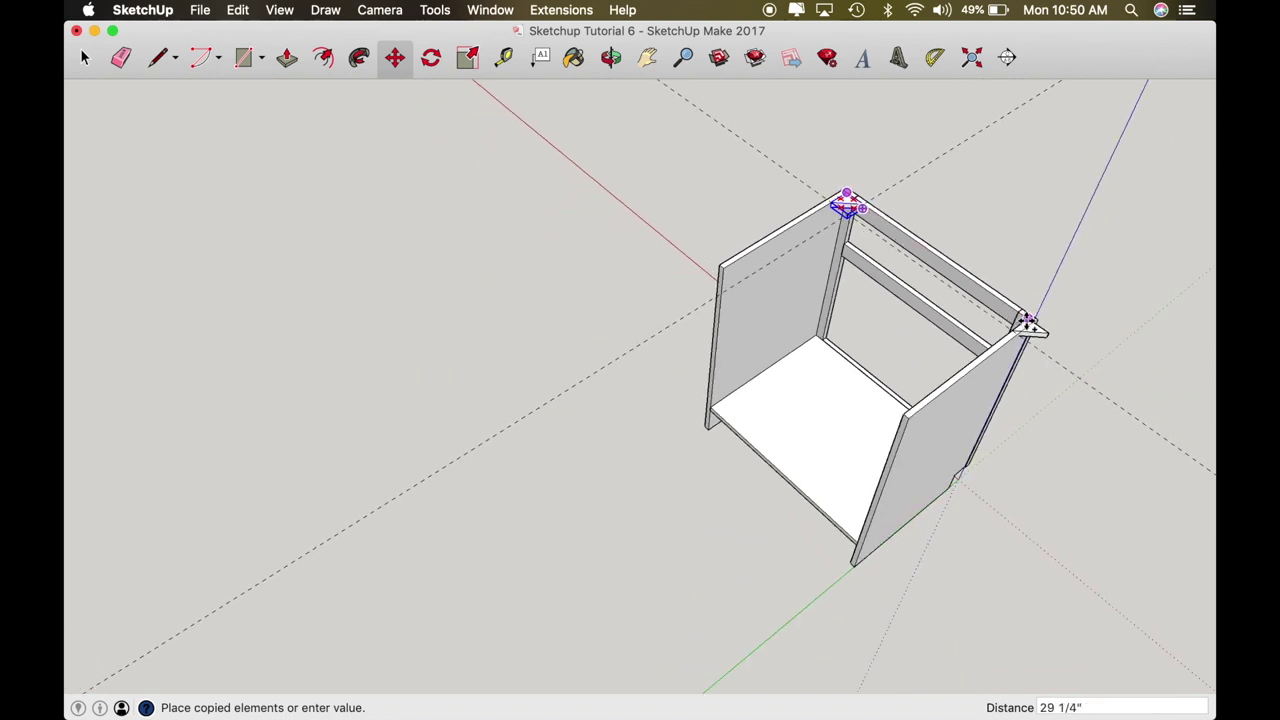
pyautogui.scroll(5, 1025, 322)
pyautogui.click(1039, 313)
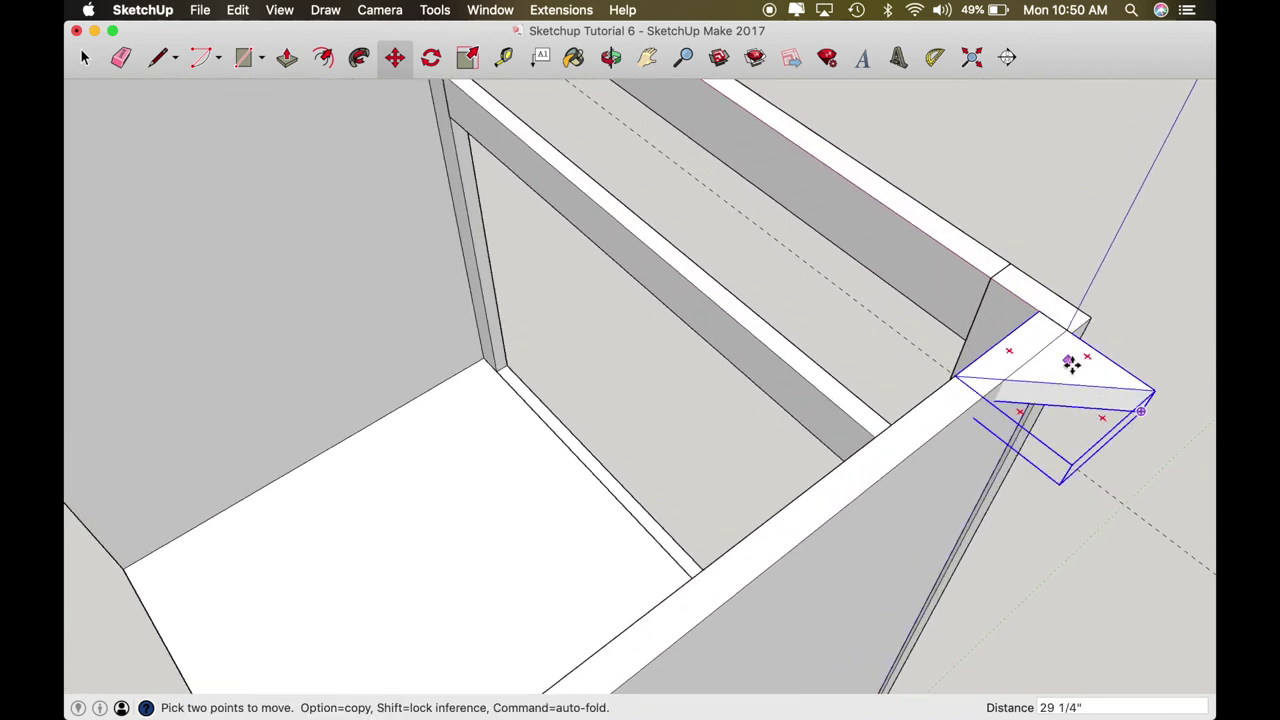
# Step: Rotate the copied brace about its corner point to fit inside the side panel and face frame, and remove the guides
pyautogui.press('q')
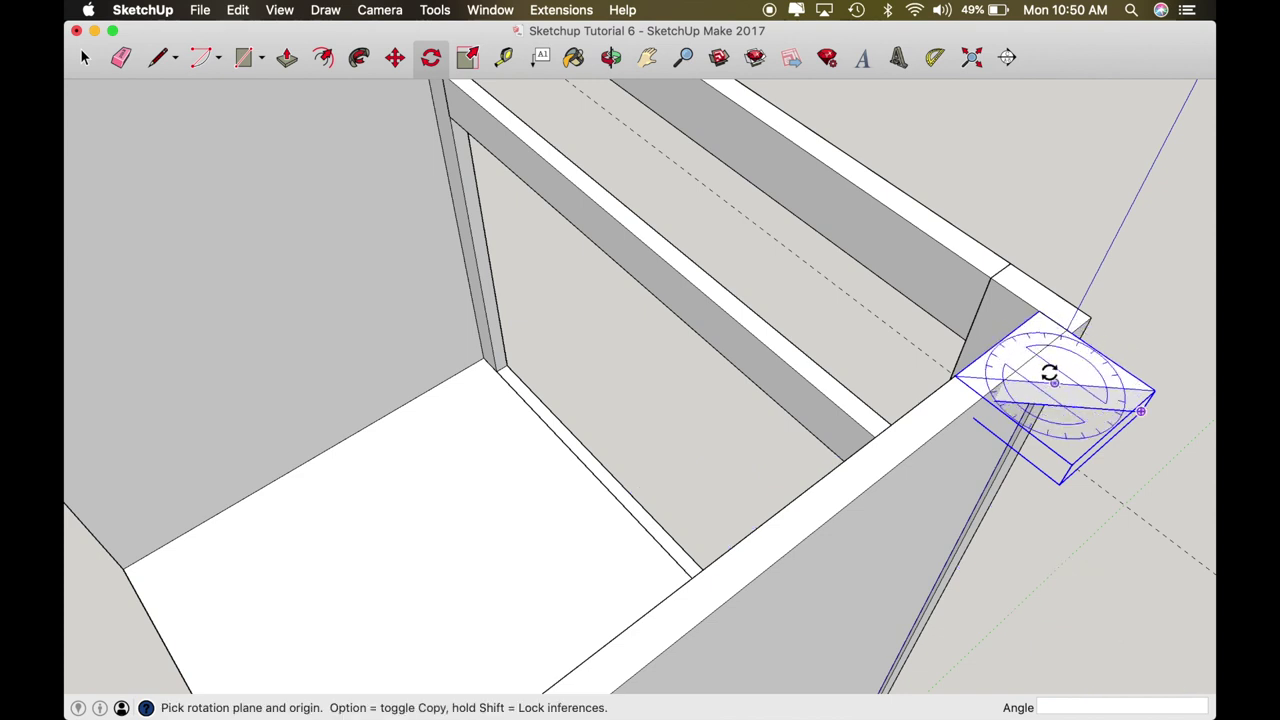
pyautogui.click(1039, 313)
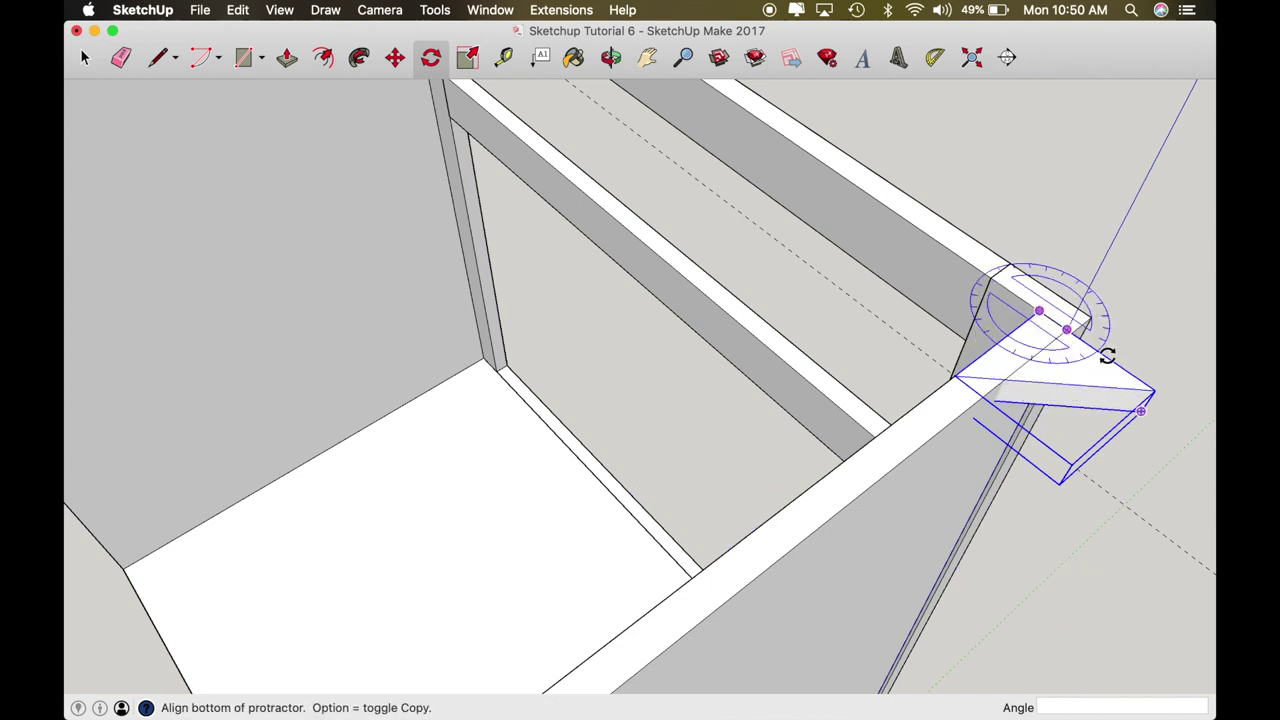
pyautogui.click(1146, 390)
pyautogui.click(982, 358)
pyautogui.press('o')
pyautogui.scroll(-5, 979, 341)
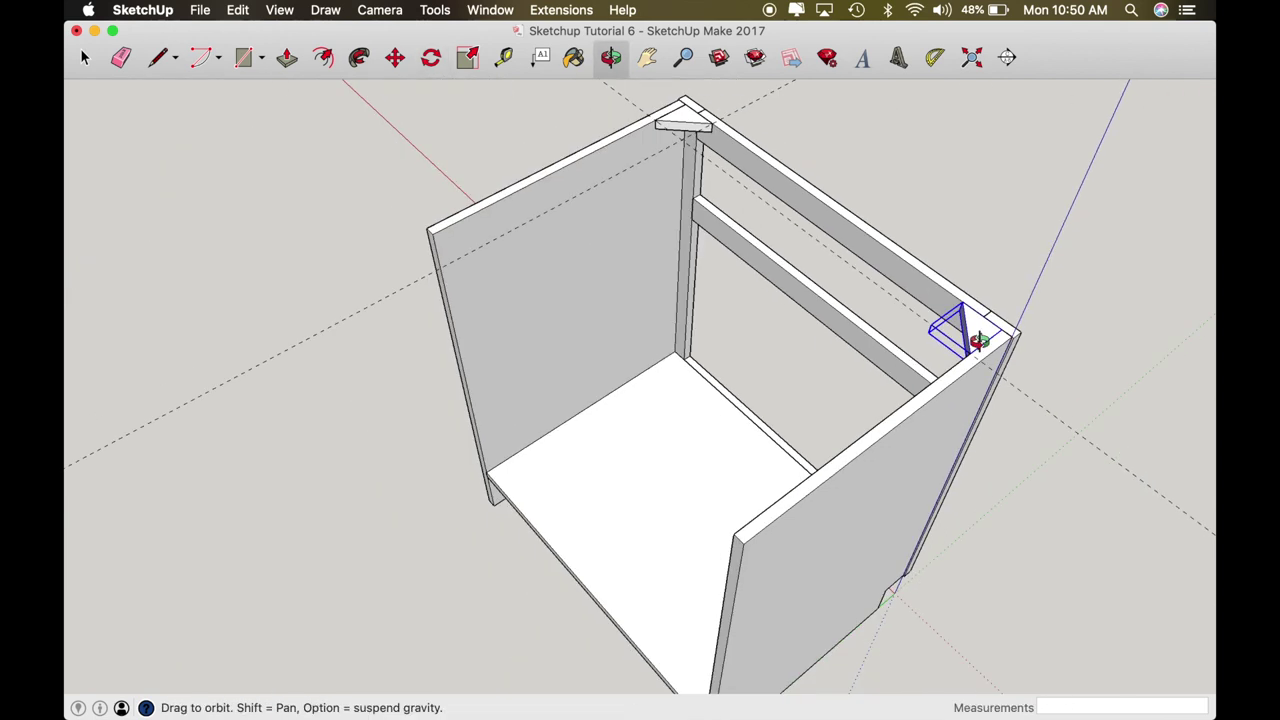
pyautogui.press('space')
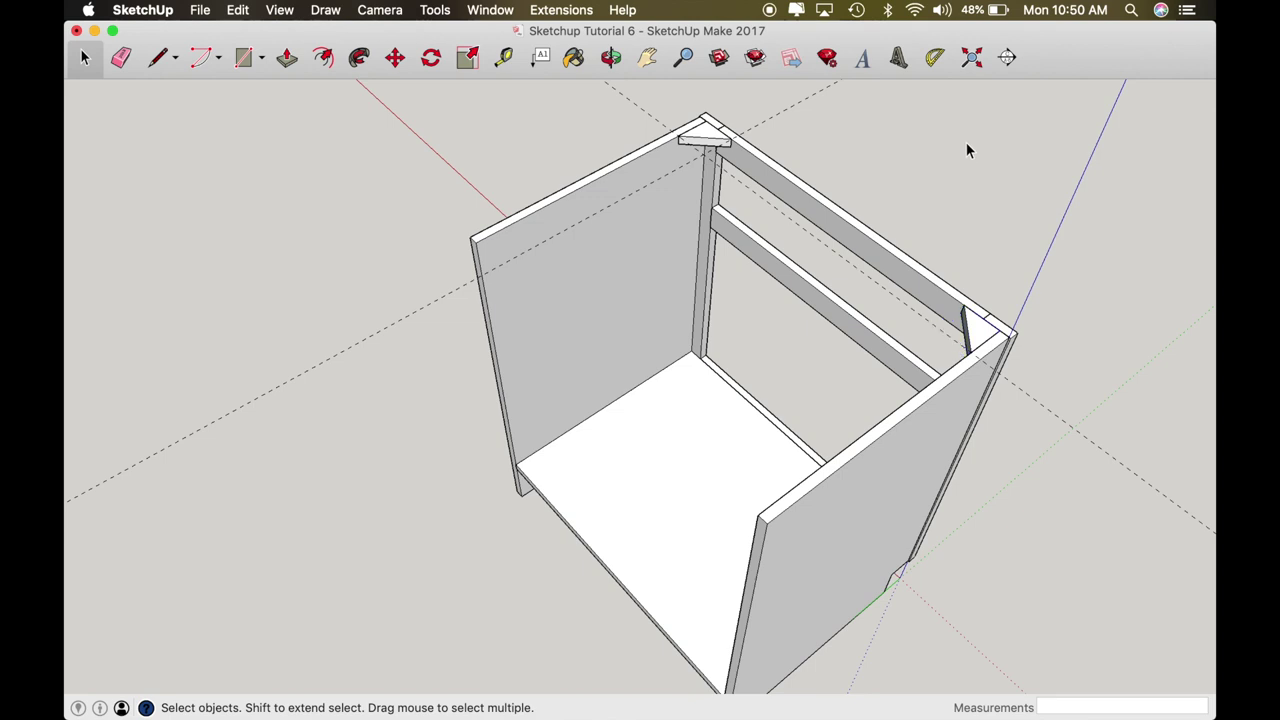
# Step: Place a guide 4" below the top edge on the side panel's back end
pyautogui.press('o')
pyautogui.keyDown('shift'); pyautogui.moveTo(846, 223); pyautogui.dragTo(443, 257); pyautogui.keyUp('shift')
pyautogui.keyDown('shift'); pyautogui.moveTo(466, 509); pyautogui.dragTo(571, 405); pyautogui.keyUp('shift')
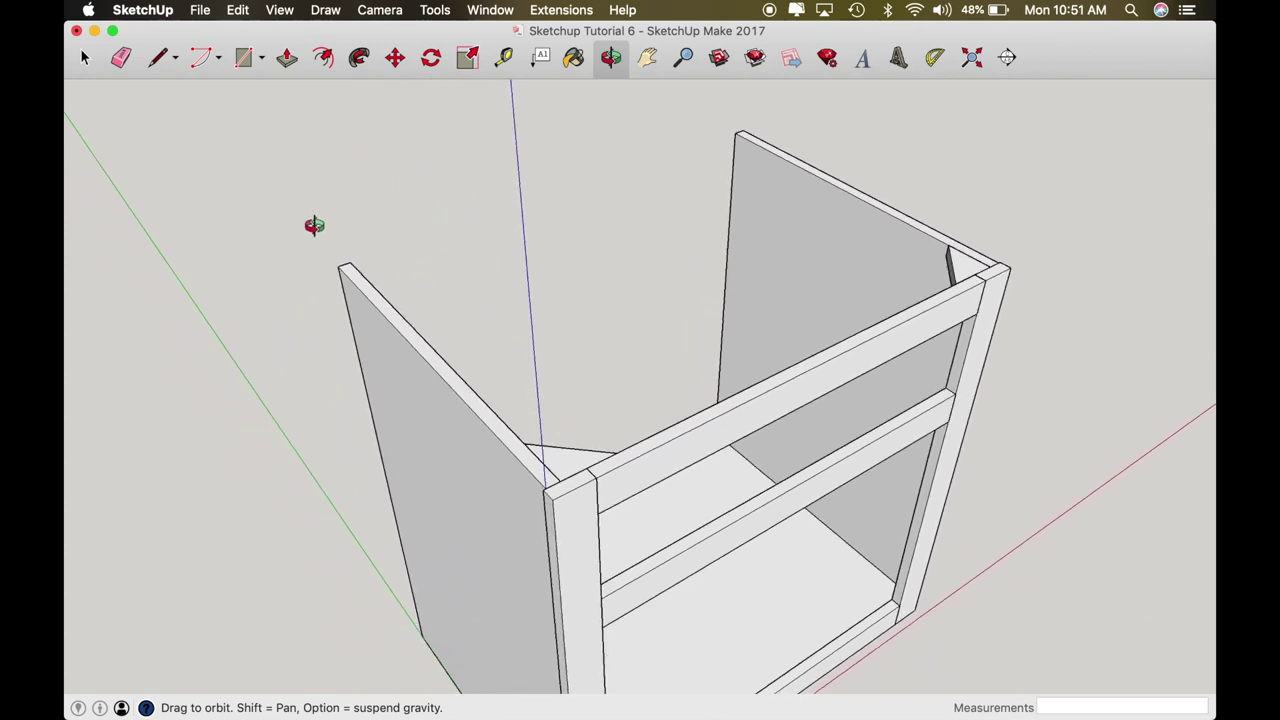
pyautogui.moveTo(358, 273); pyautogui.dragTo(798, 241)
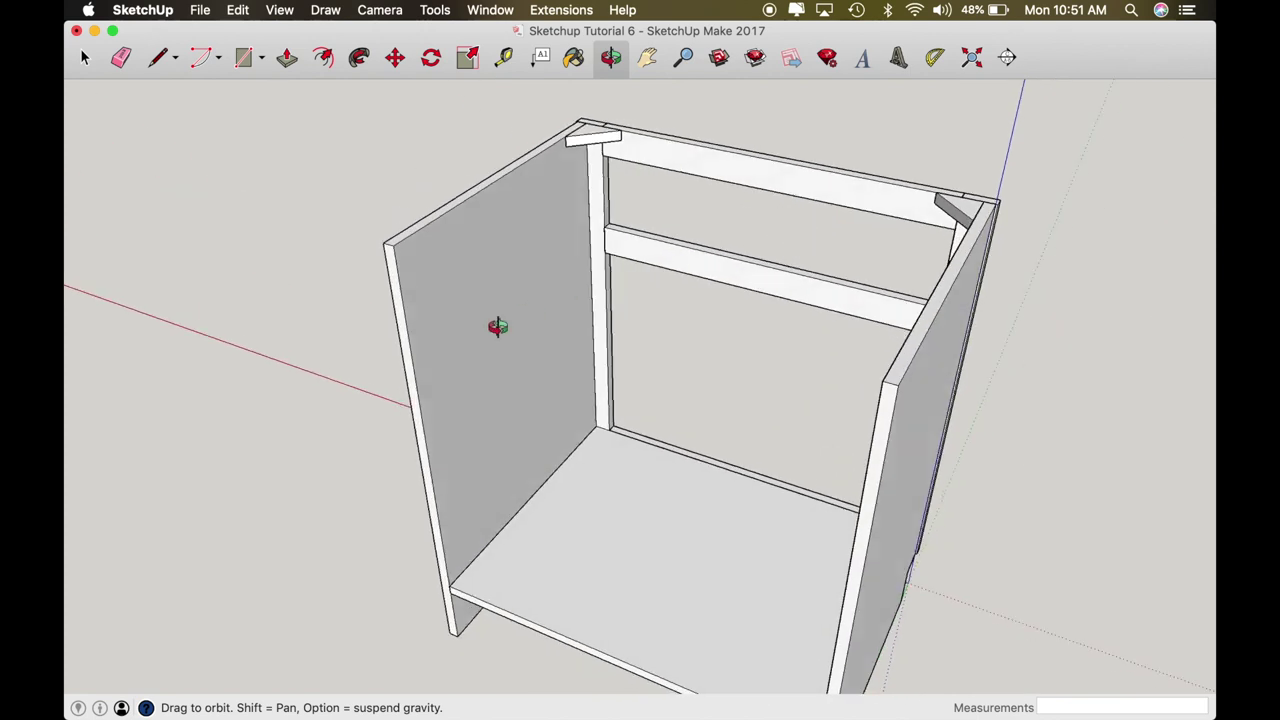
pyautogui.press('r')
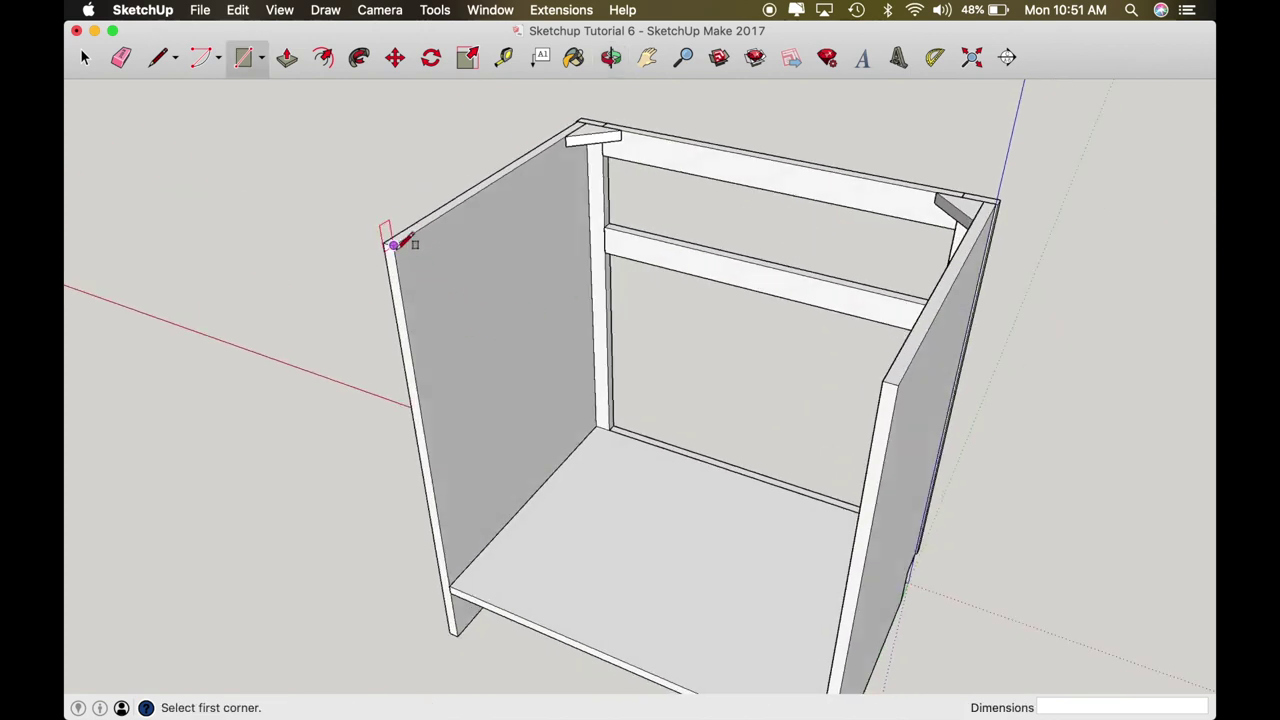
pyautogui.press('t')
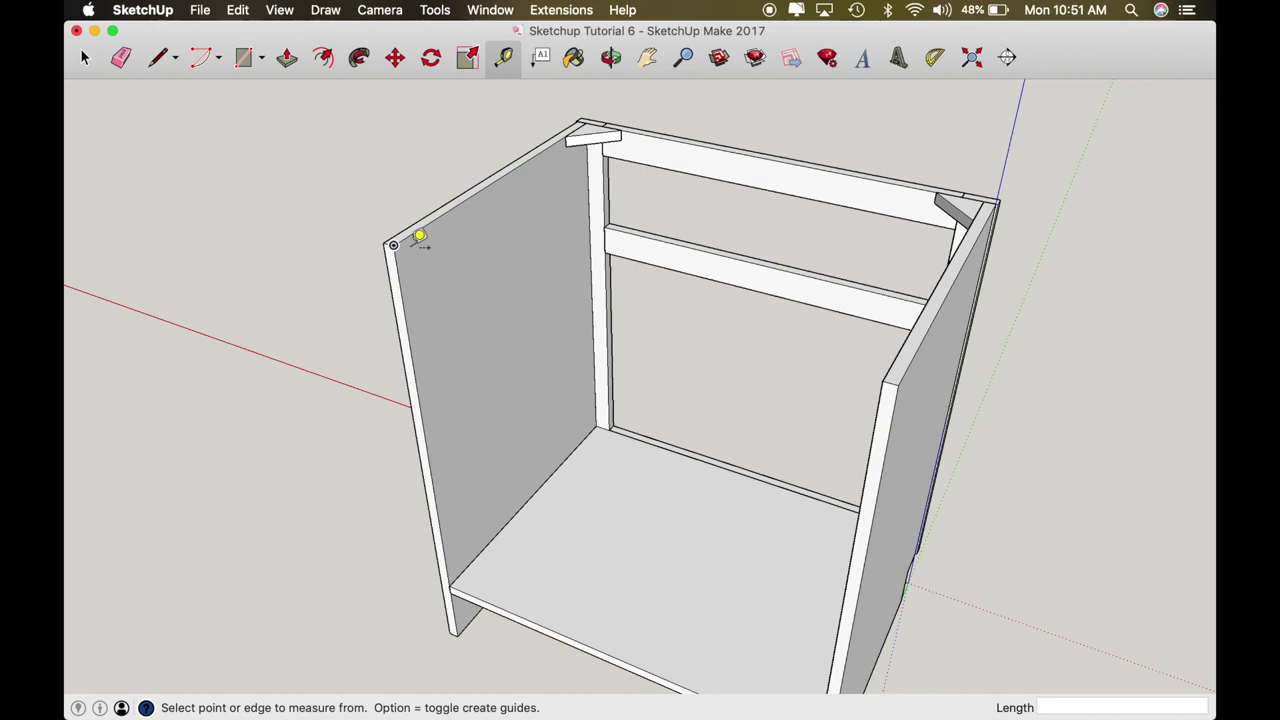
pyautogui.scroll(5, 395, 242)
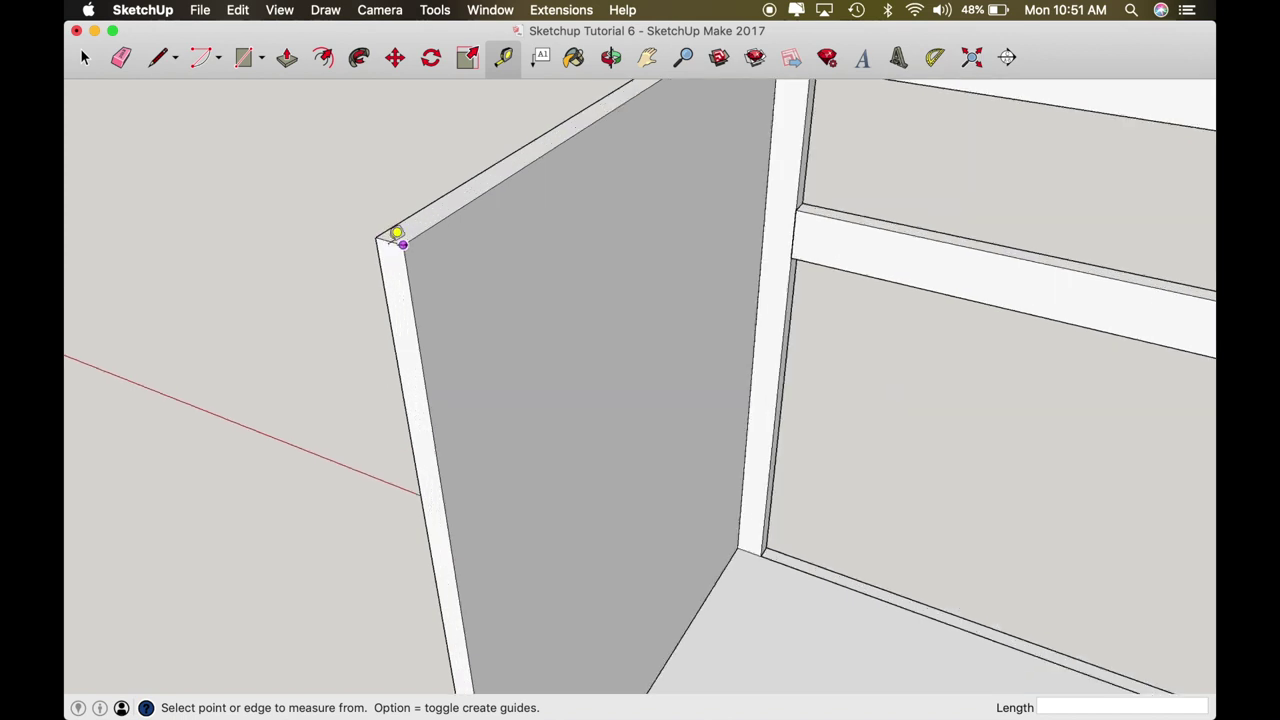
pyautogui.click(414, 229)
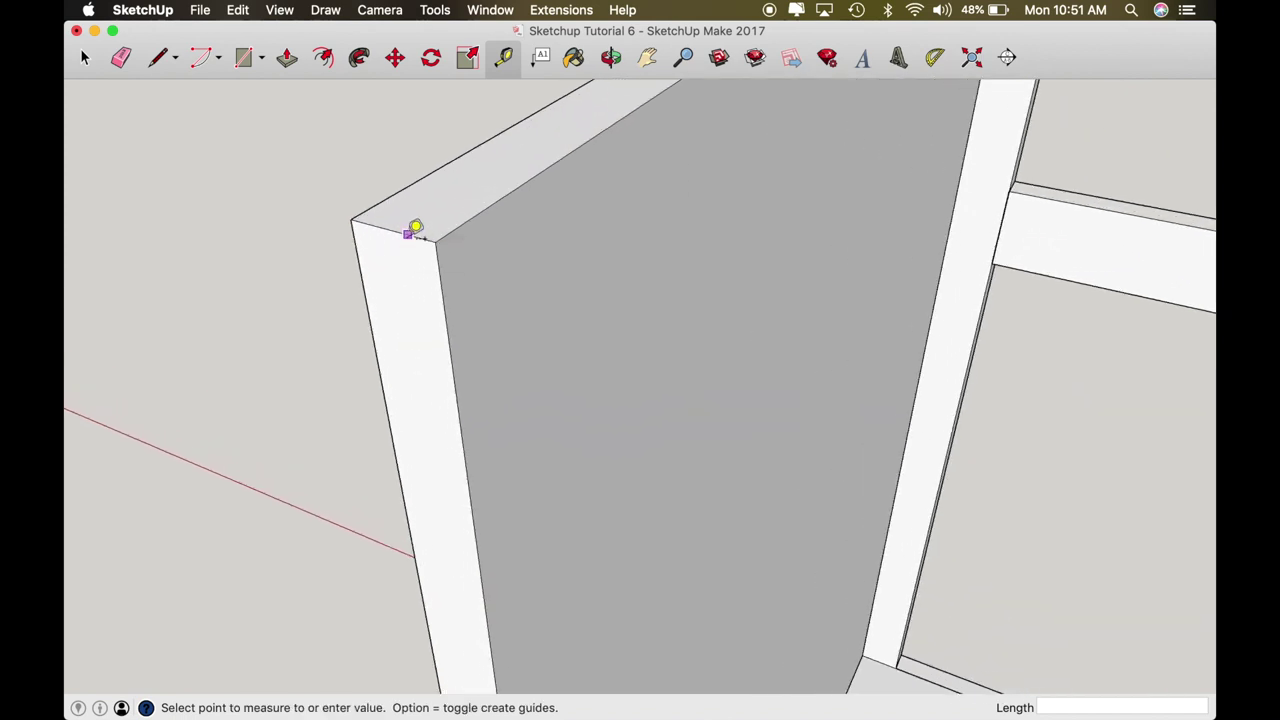
pyautogui.click(424, 327)
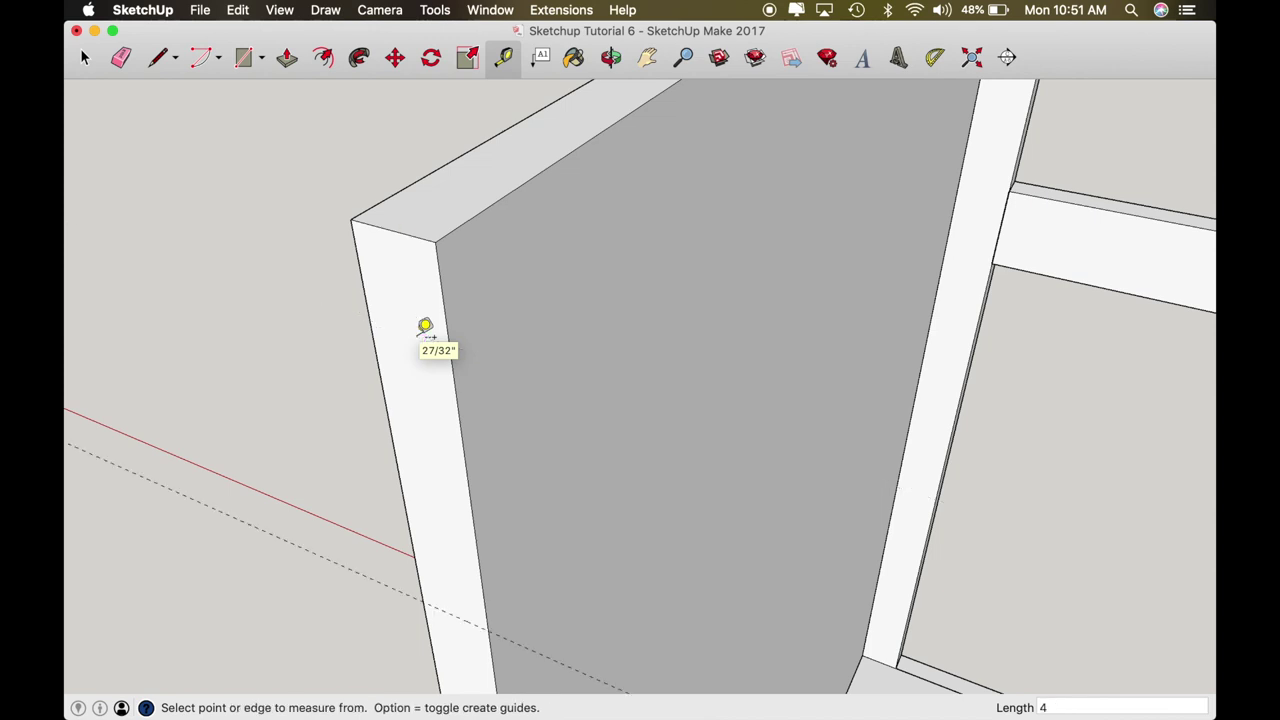
# Step: Draw a 29 1/4" by 4" rectangle between the side panels at the top back and extrude it inward as a back rail
pyautogui.press('r')
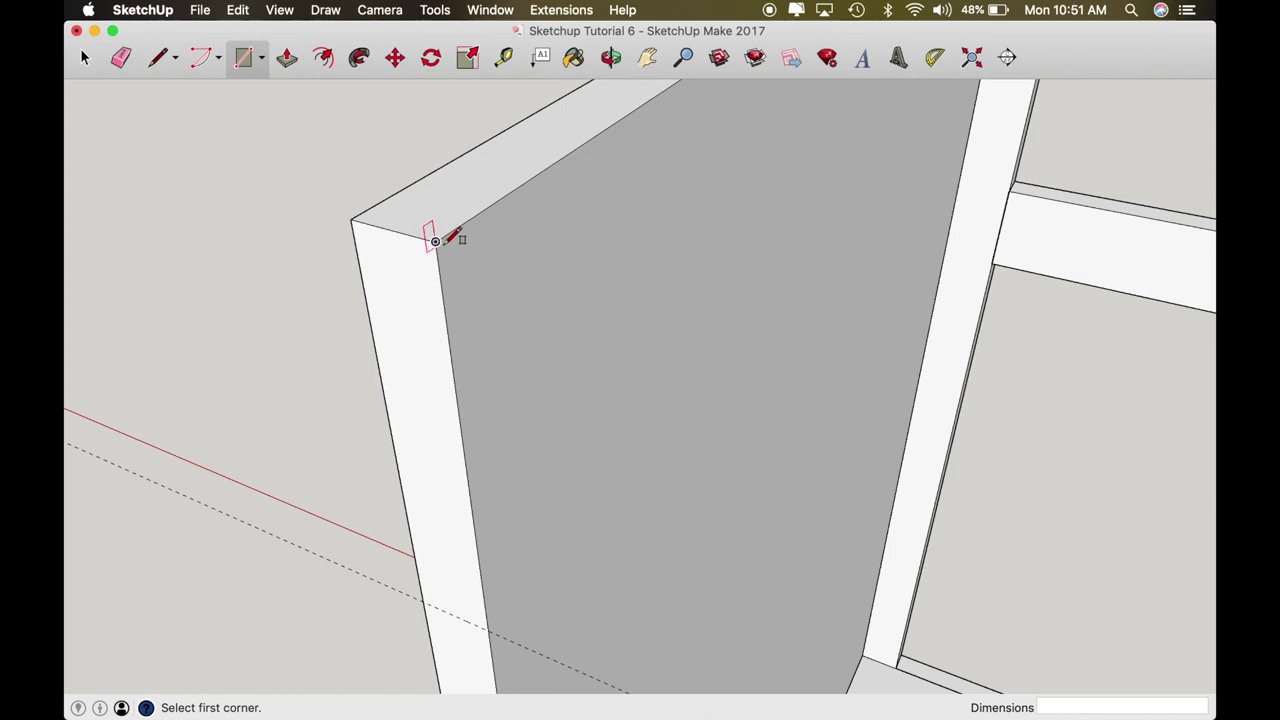
pyautogui.click(435, 241)
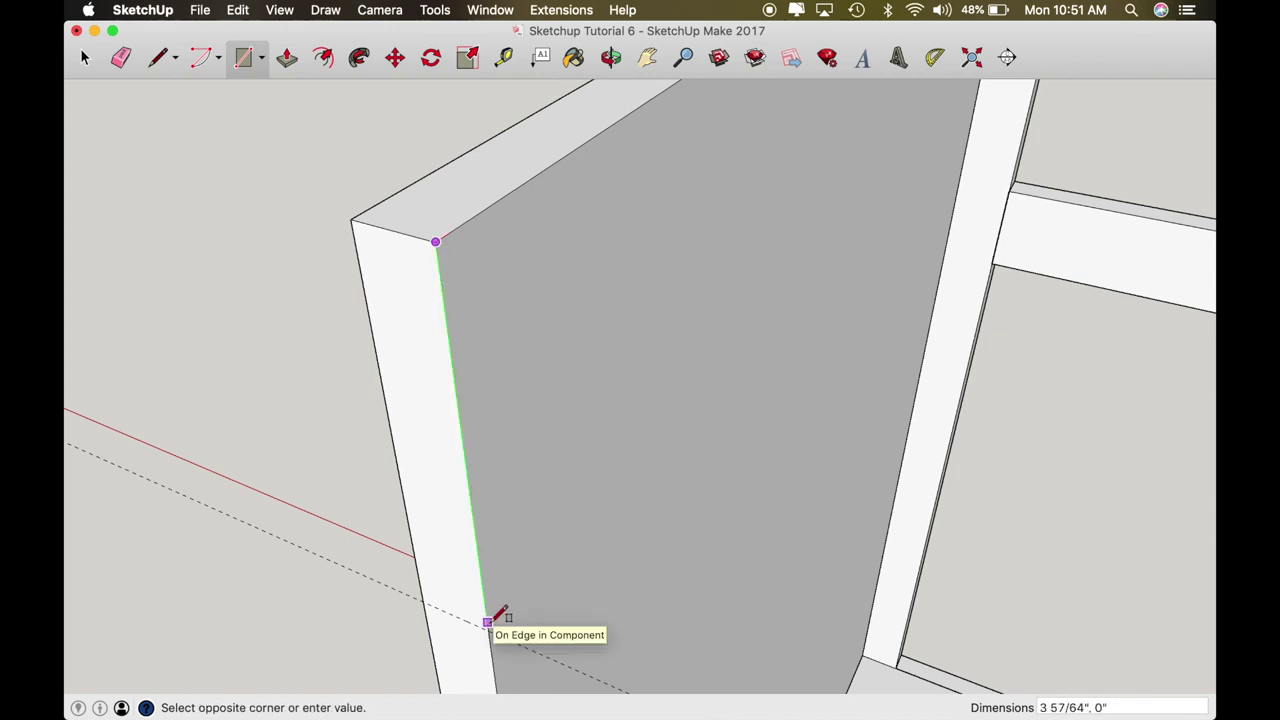
pyautogui.scroll(-5, 487, 624)
pyautogui.scroll(-5, 486, 626)
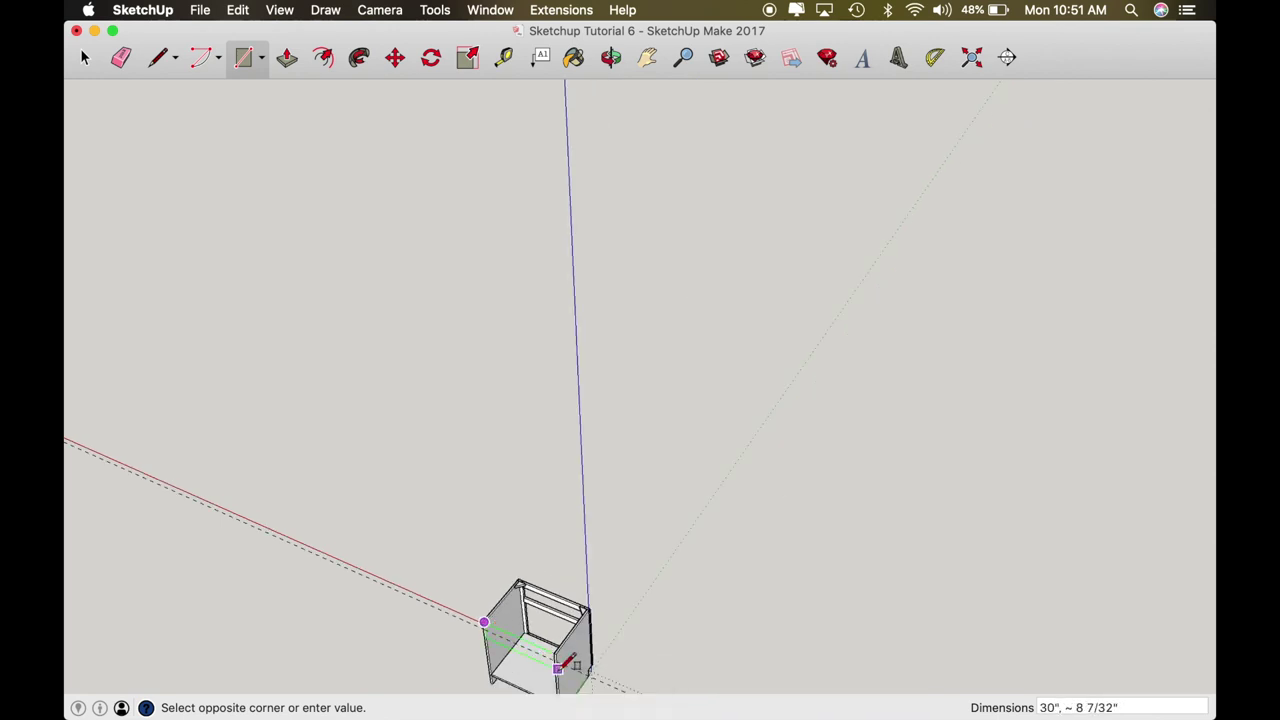
pyautogui.scroll(8, 560, 665)
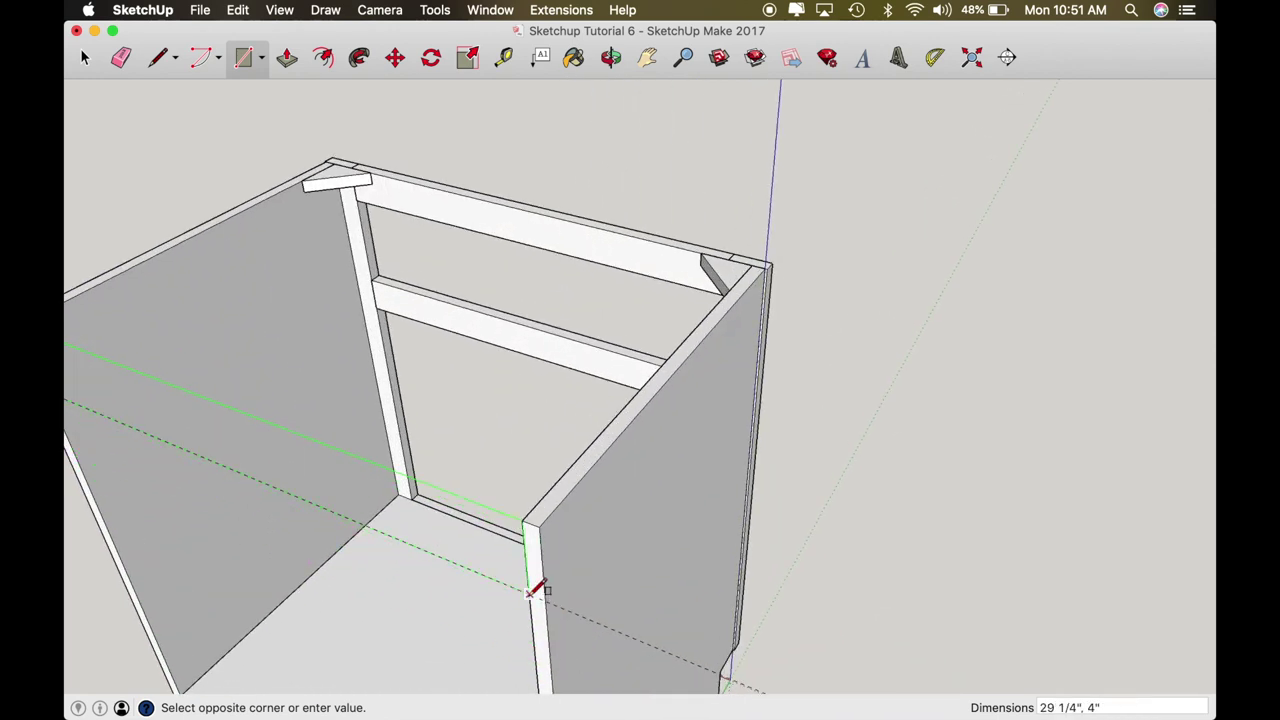
pyautogui.click(531, 591)
pyautogui.press('p')
pyautogui.click(494, 560)
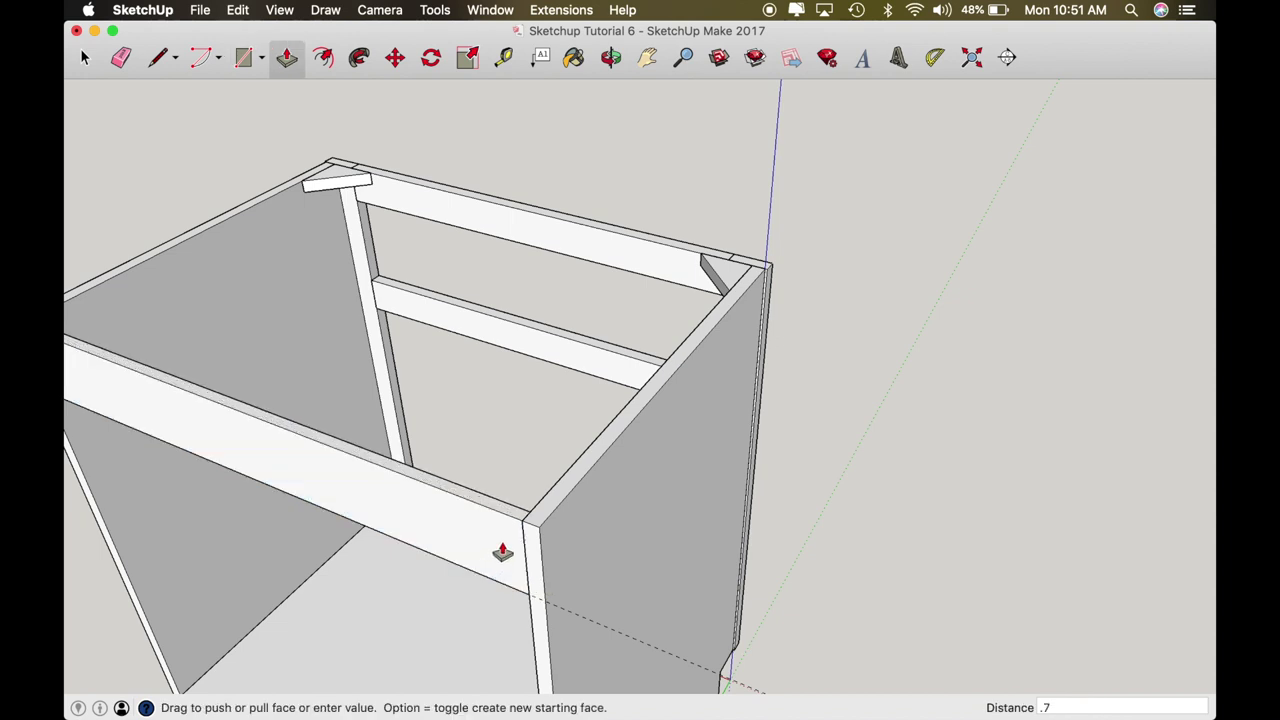
pyautogui.press('Return')
# Step: Examine the new back rail and its top corner joint with the side panel
pyautogui.press('o')
pyautogui.scroll(-5, 502, 540)
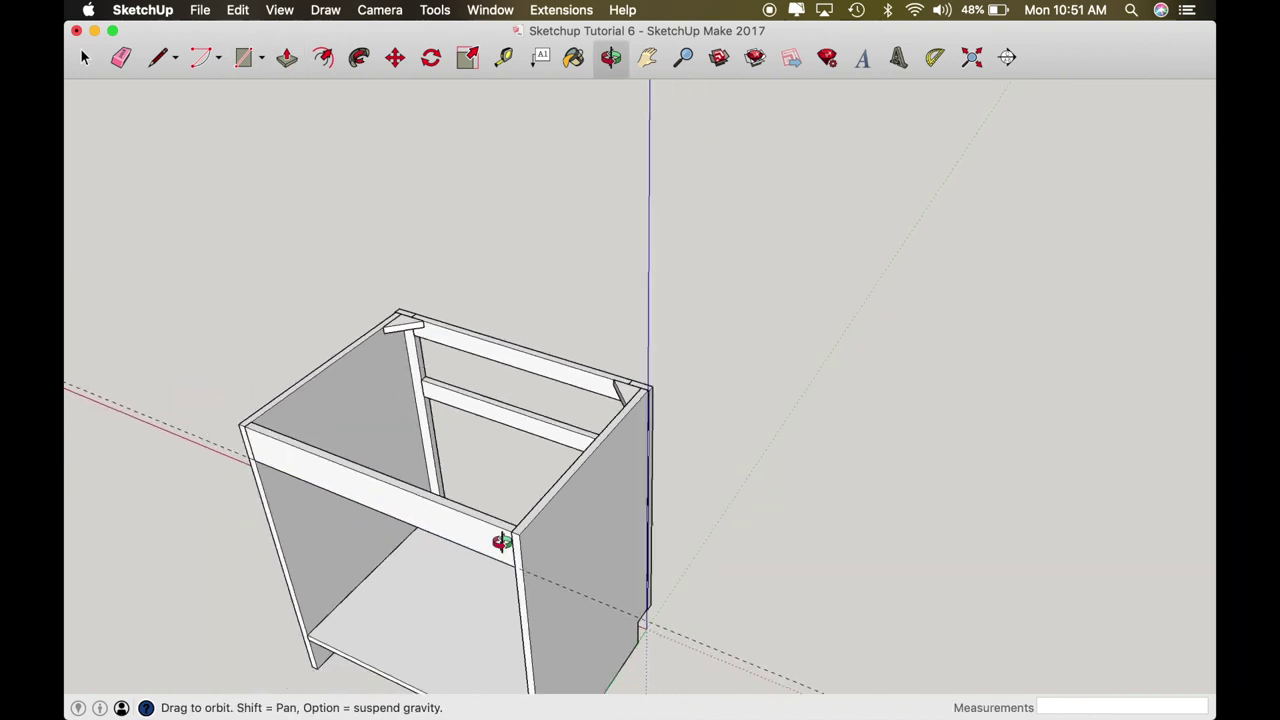
pyautogui.moveTo(511, 525); pyautogui.dragTo(603, 406)
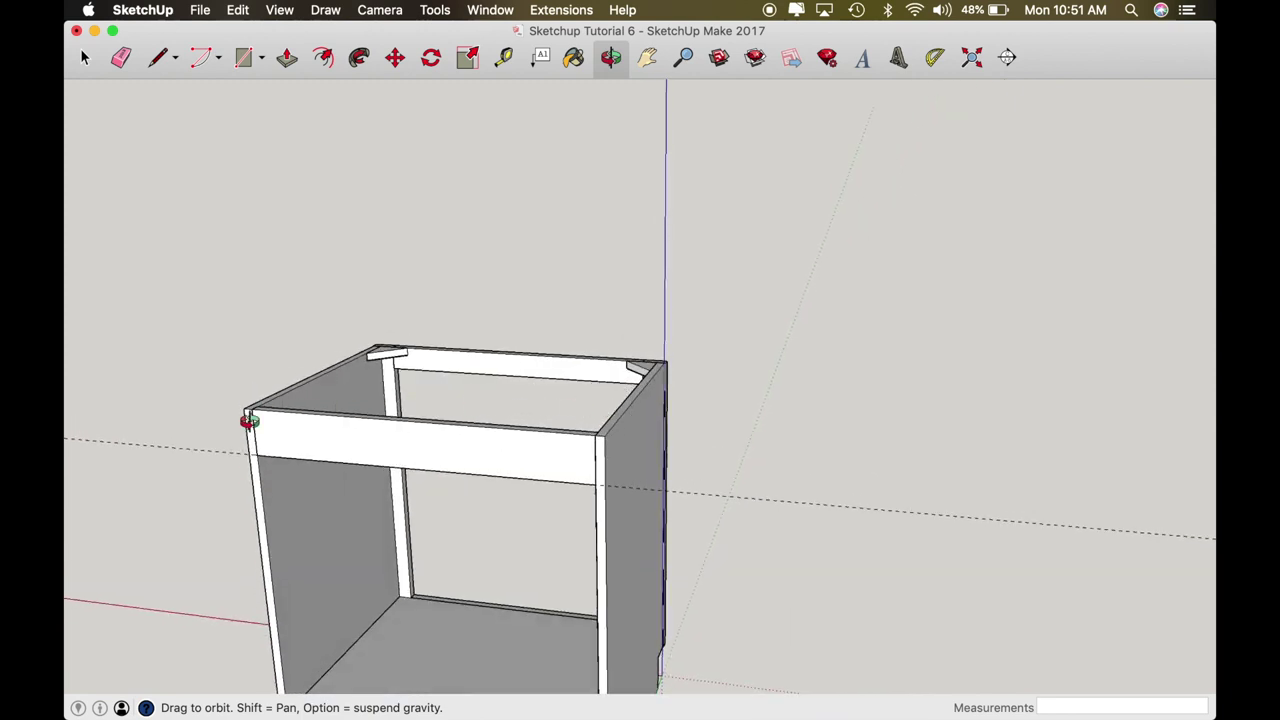
pyautogui.scroll(5, 256, 427)
pyautogui.keyDown('shift'); pyautogui.moveTo(254, 423); pyautogui.dragTo(243, 466); pyautogui.keyUp('shift')
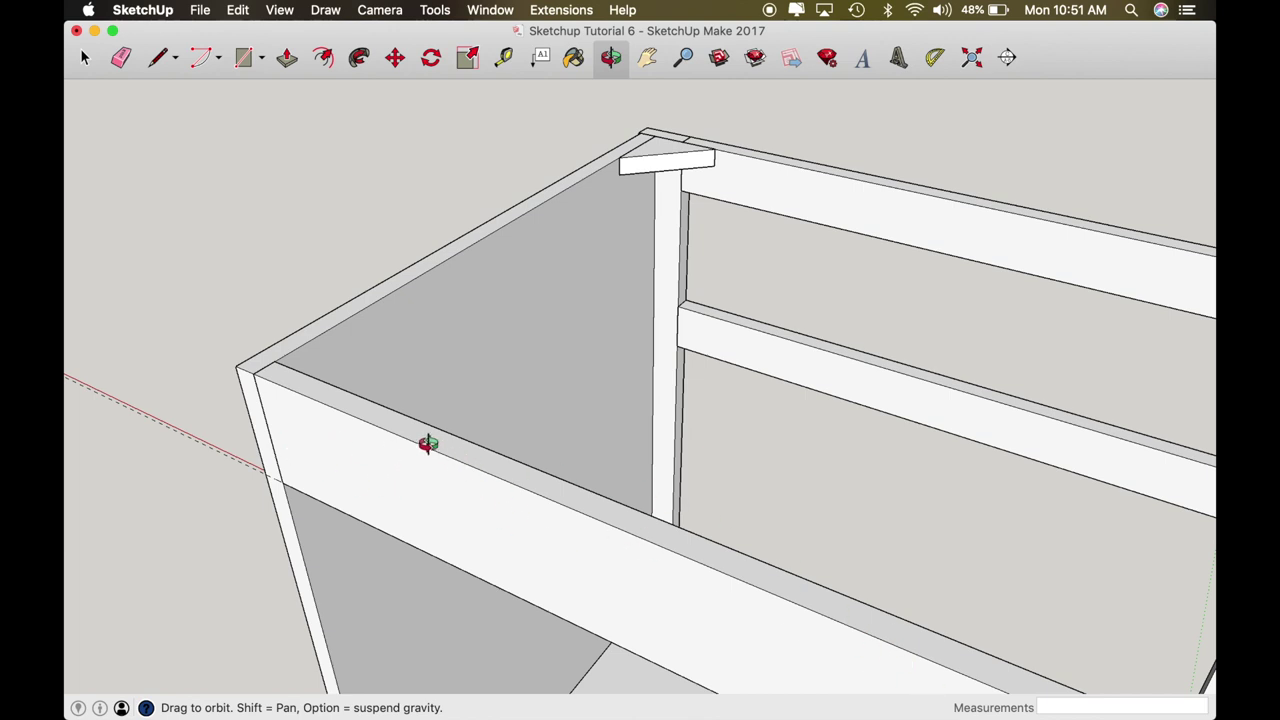
# Step: Turn the complete back rail into a component named "Mould"
pyautogui.press('space')
pyautogui.click(306, 420)
pyautogui.doubleClick(306, 420)
pyautogui.press('g')
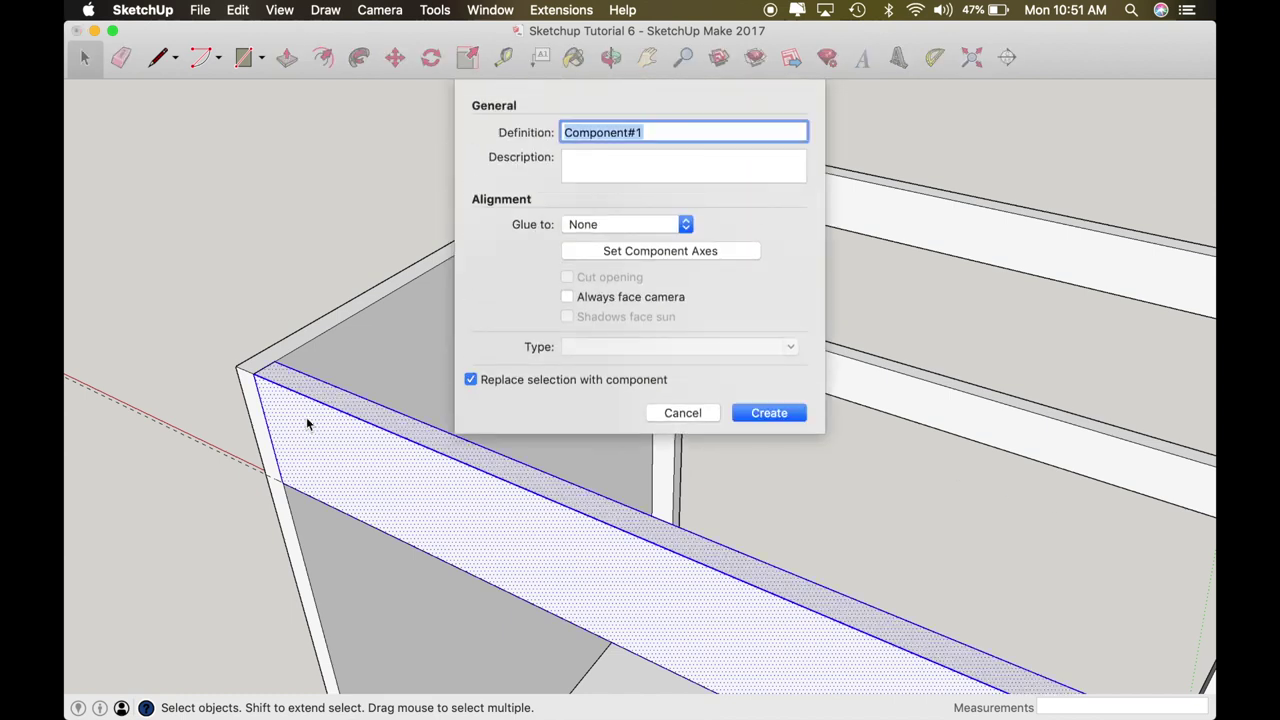
pyautogui.write('Mould')
pyautogui.press('Return')
# Step: Move the back rail component 0.5" inward from the back edges of the side panels
pyautogui.press('m')
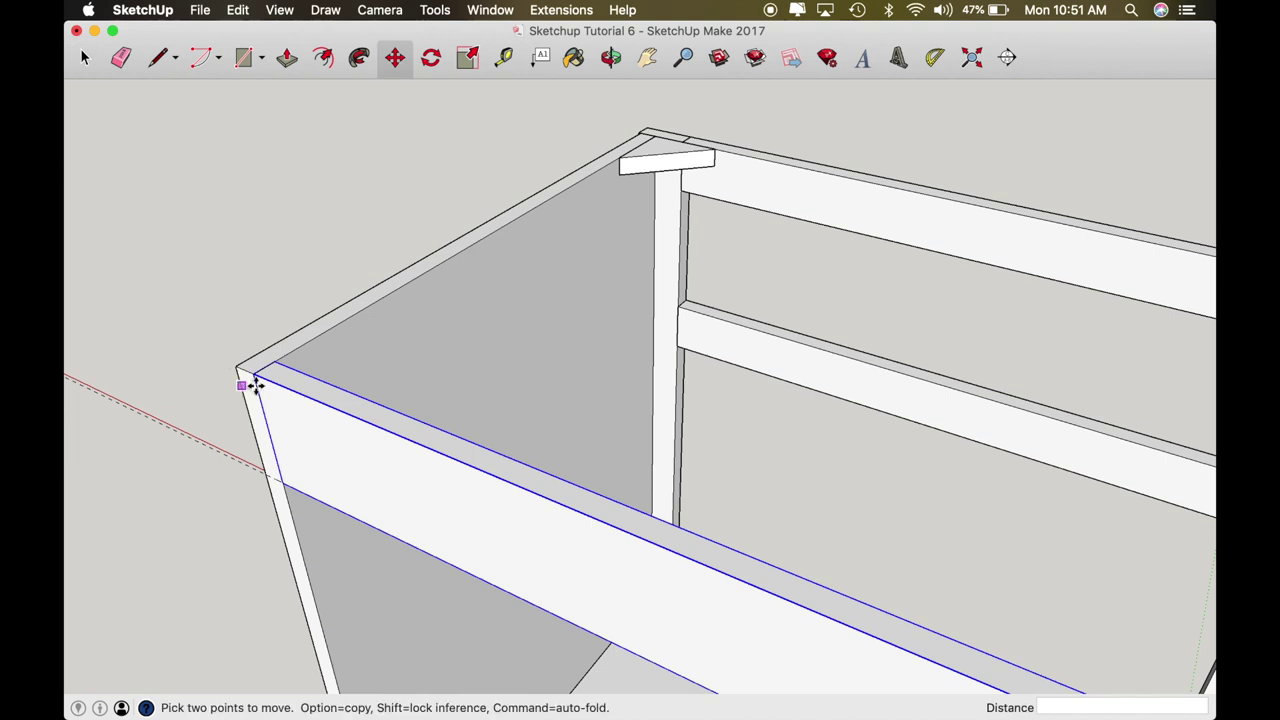
pyautogui.click(273, 365)
pyautogui.write('.5')
pyautogui.press('Return')
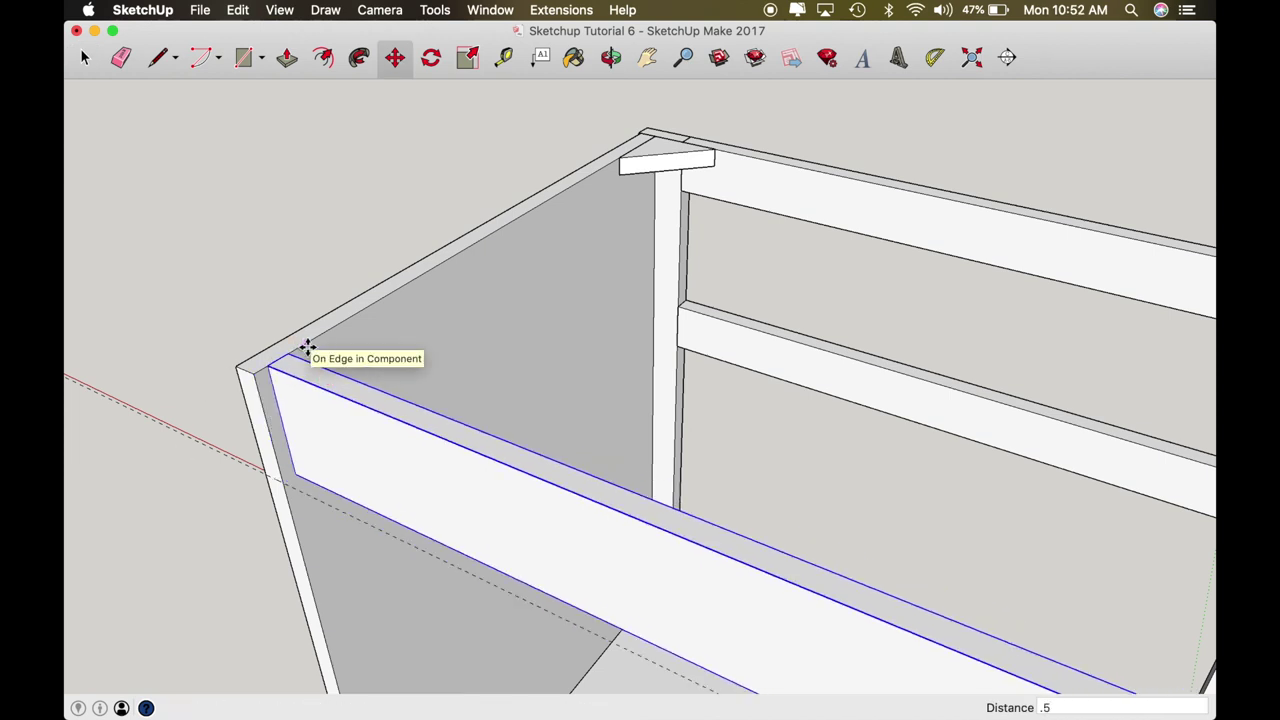
pyautogui.press('space')
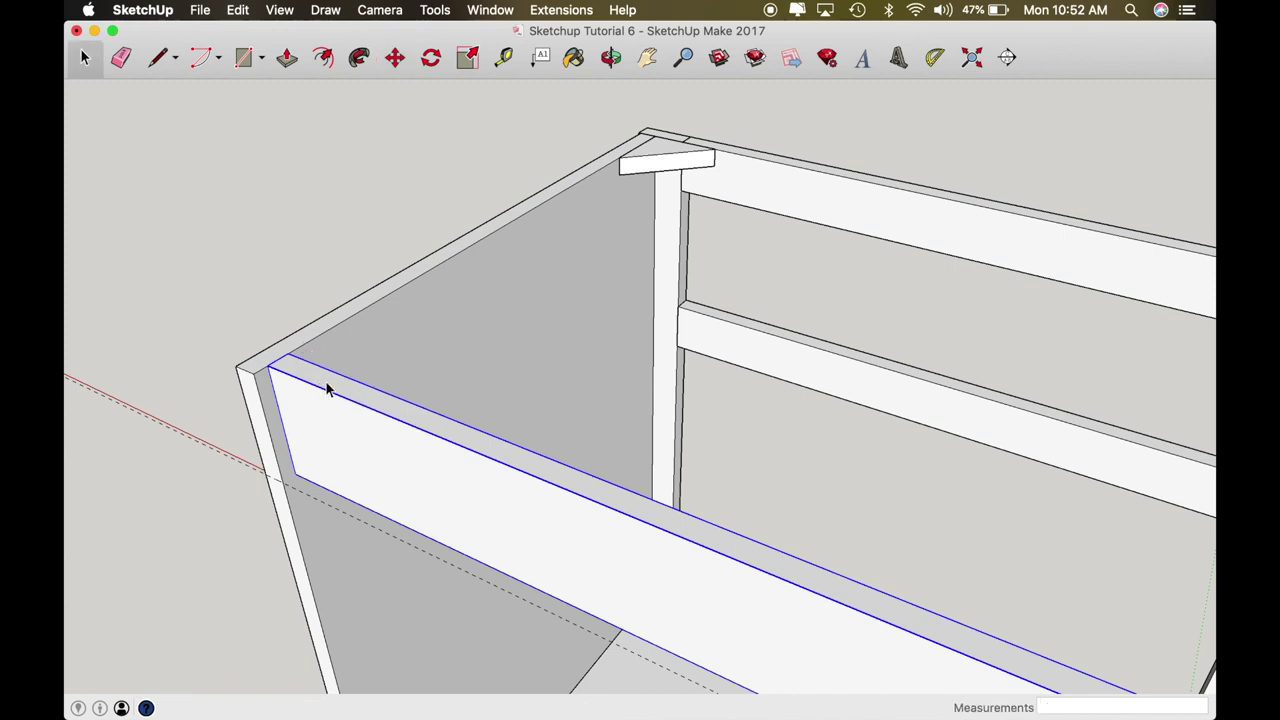
pyautogui.scroll(-8, 324, 423)
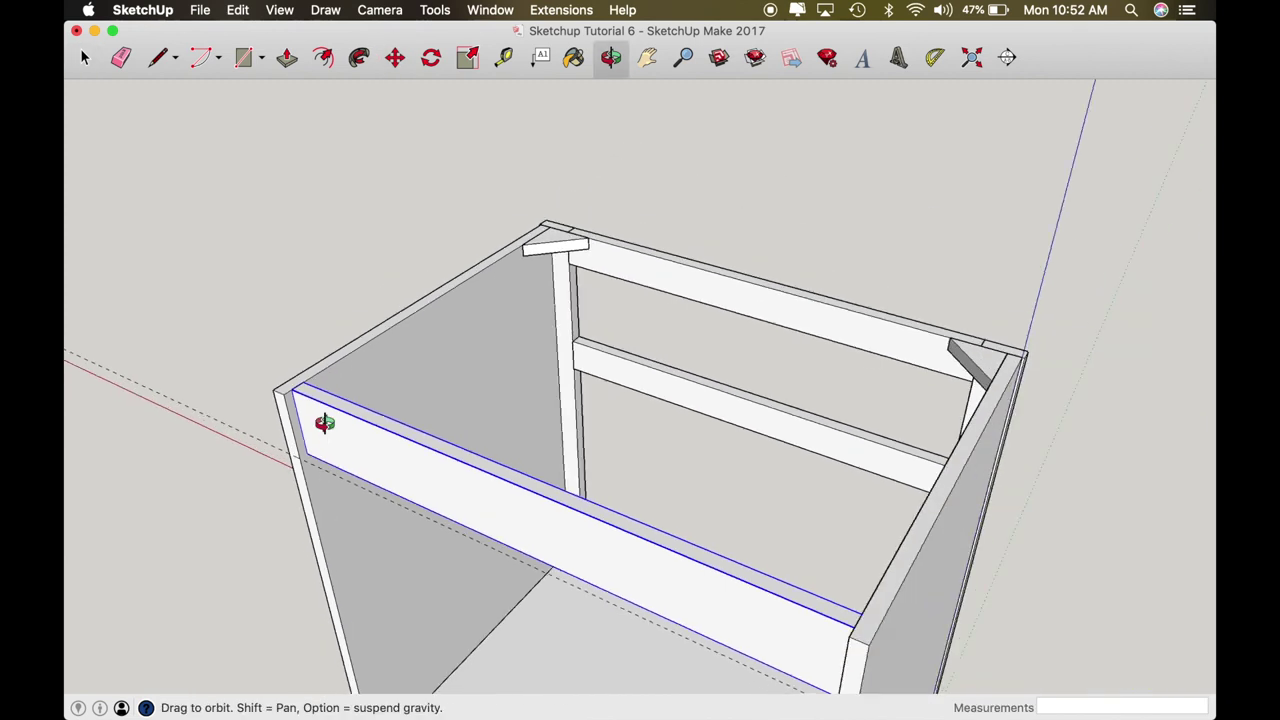
pyautogui.moveTo(324, 423); pyautogui.dragTo(347, 279)
pyautogui.moveTo(347, 279); pyautogui.dragTo(346, 278, button='middle')
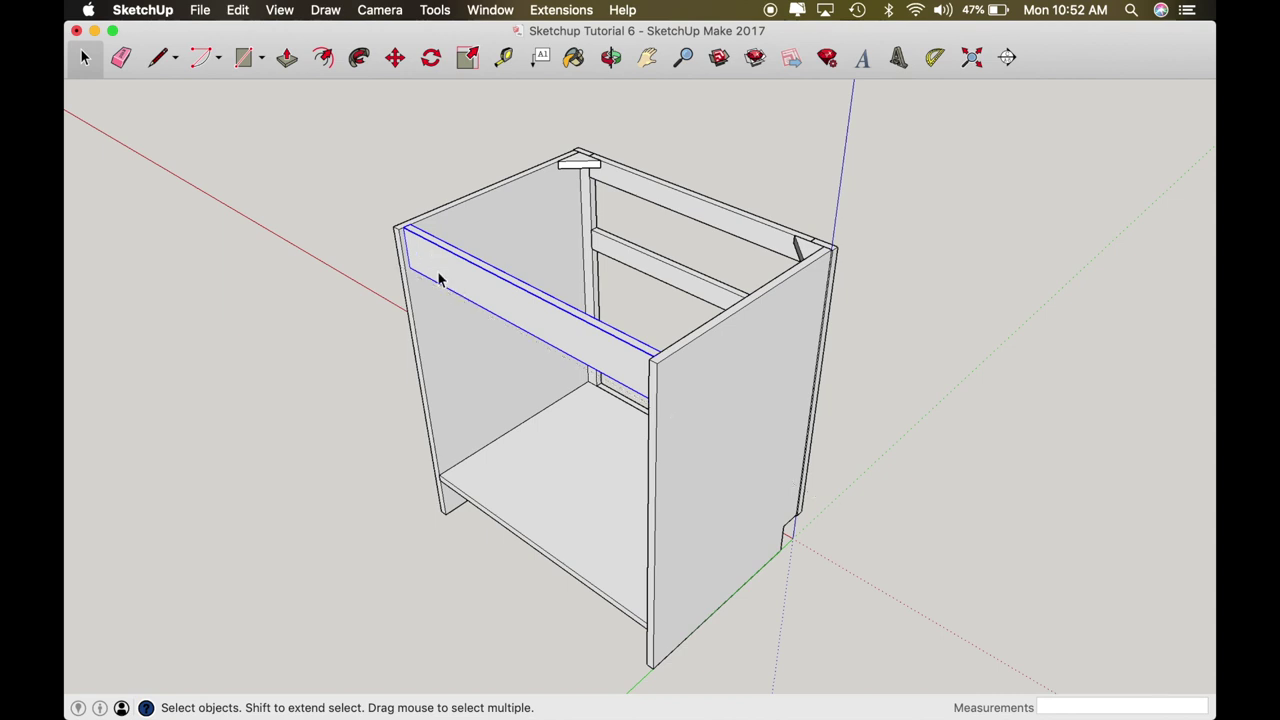
# Step: Copy the back rail about 8 15/16" straight down and rotate the copy 90° in the back plane to stand upright
pyautogui.scroll(5, 424, 314)
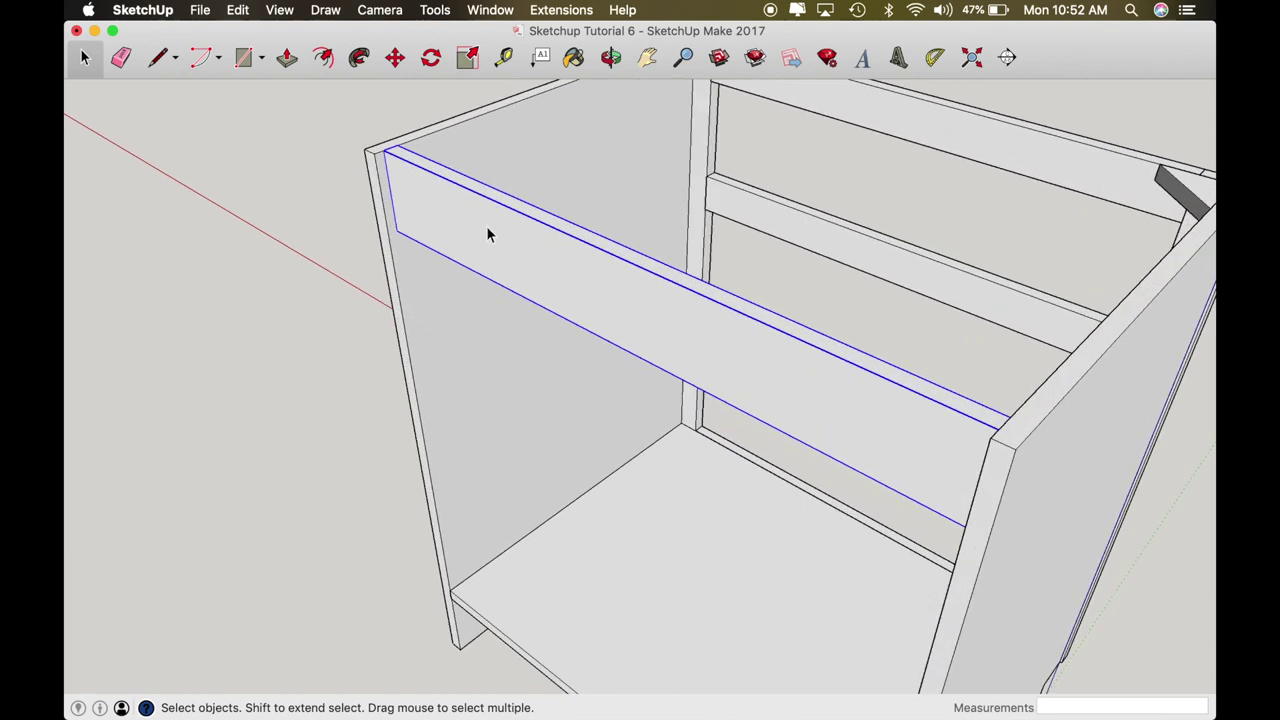
pyautogui.press('m')
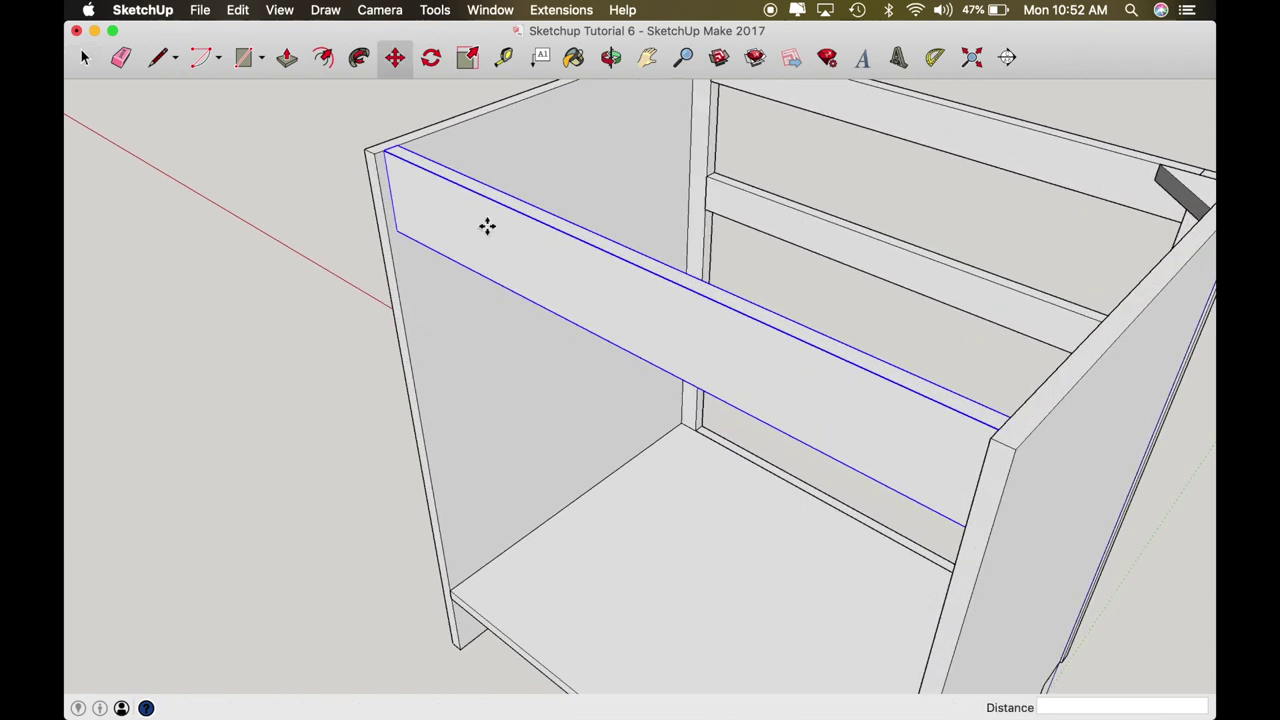
pyautogui.keyDown('alt'); pyautogui.click(384, 151); pyautogui.keyUp('alt')
pyautogui.click(417, 322)
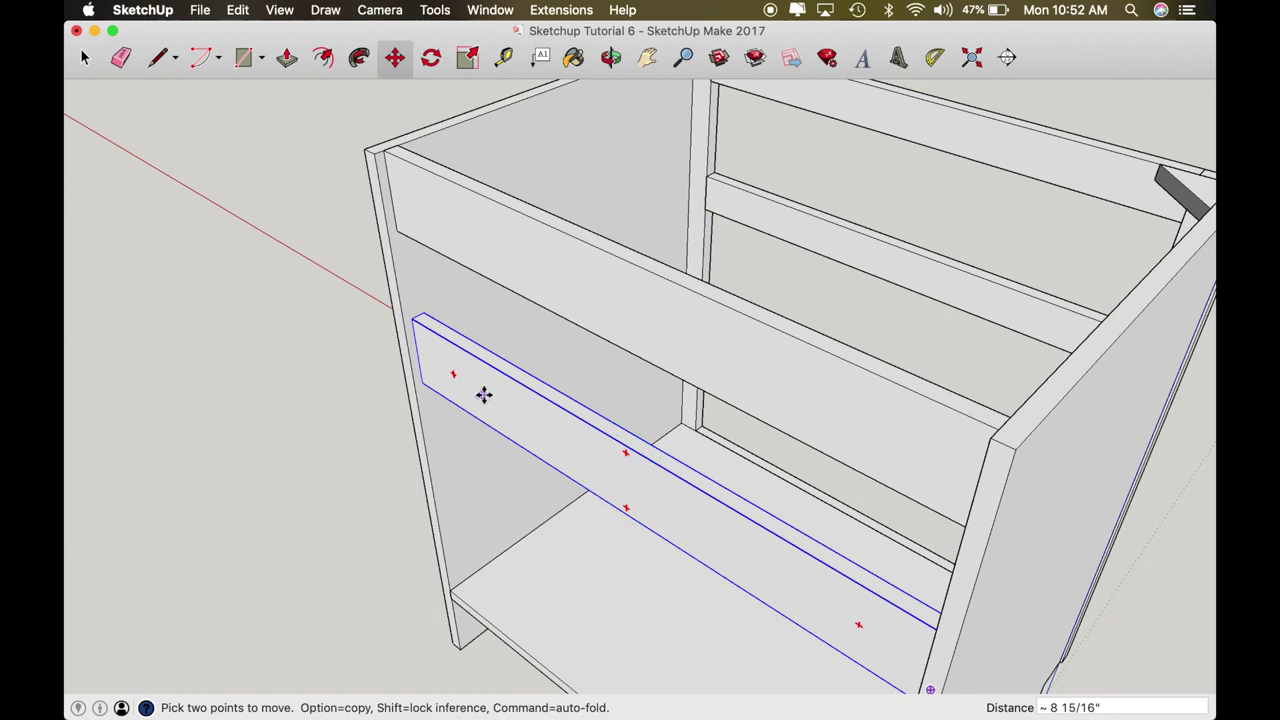
pyautogui.press('q')
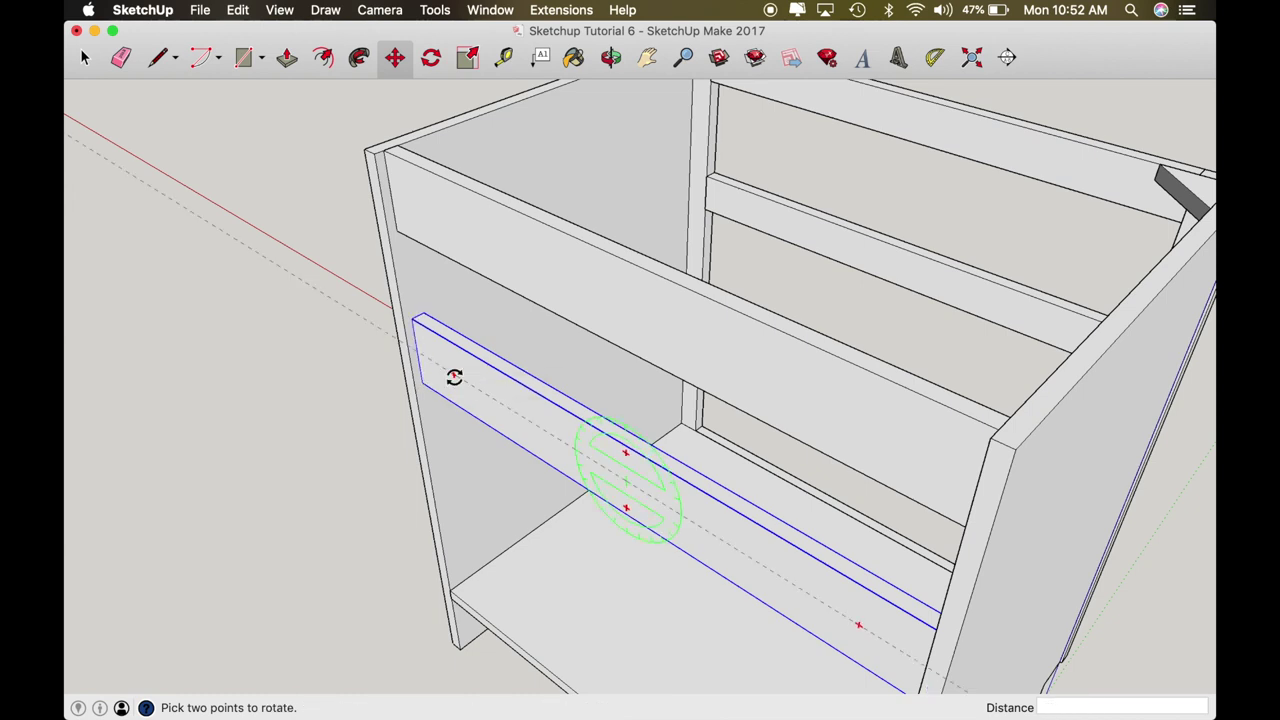
pyautogui.click(452, 370)
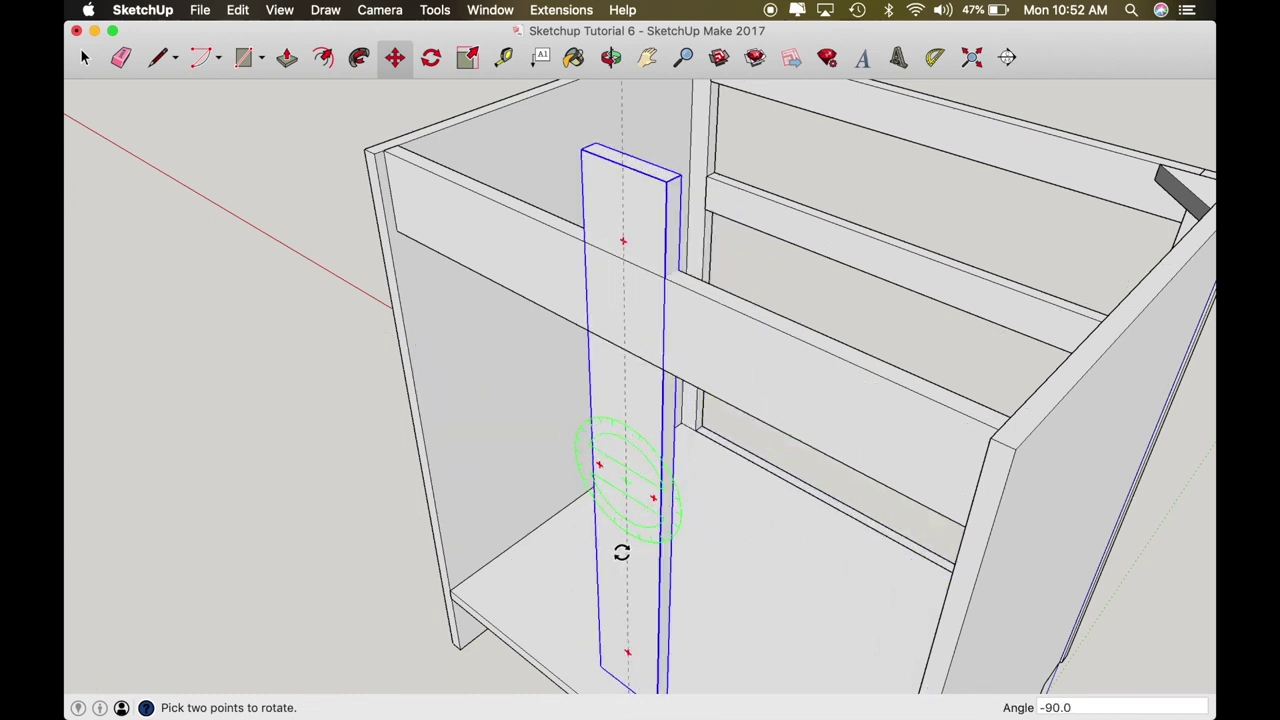
# Step: Move the upright by its top outer corner to the lower corner of the back rail beside the side panel
pyautogui.press('m')
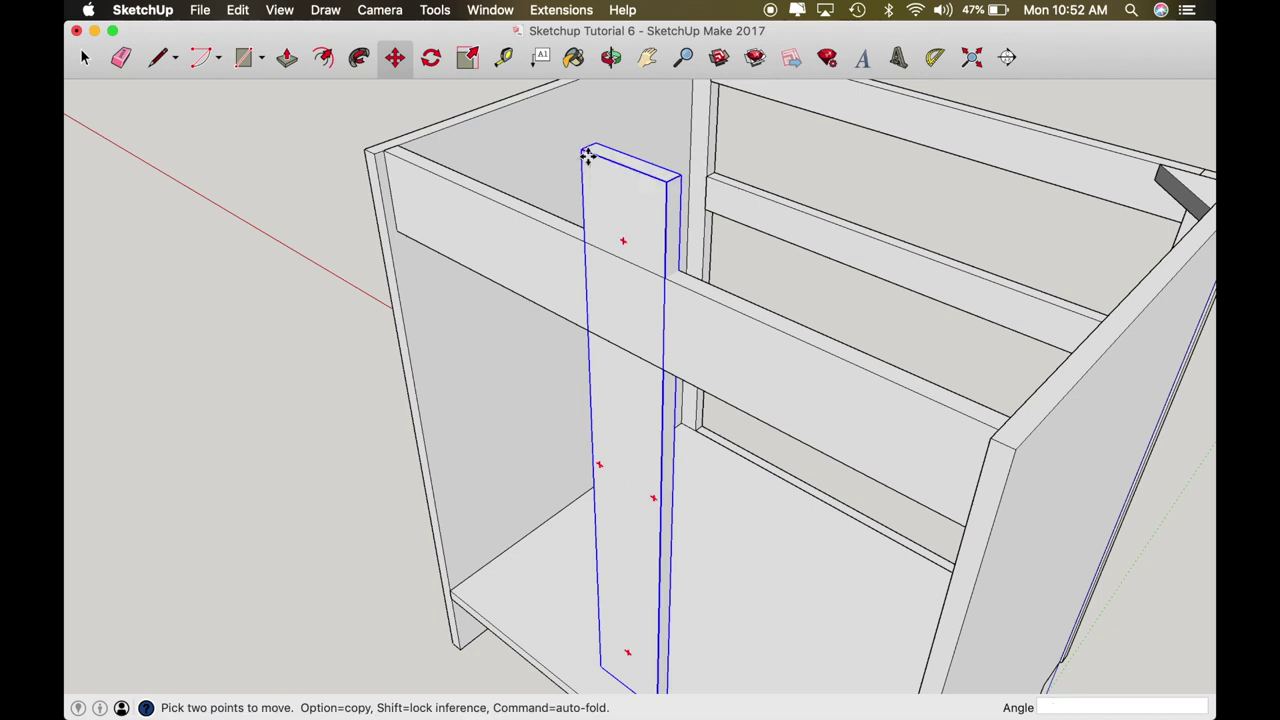
pyautogui.click(588, 155)
pyautogui.click(402, 233)
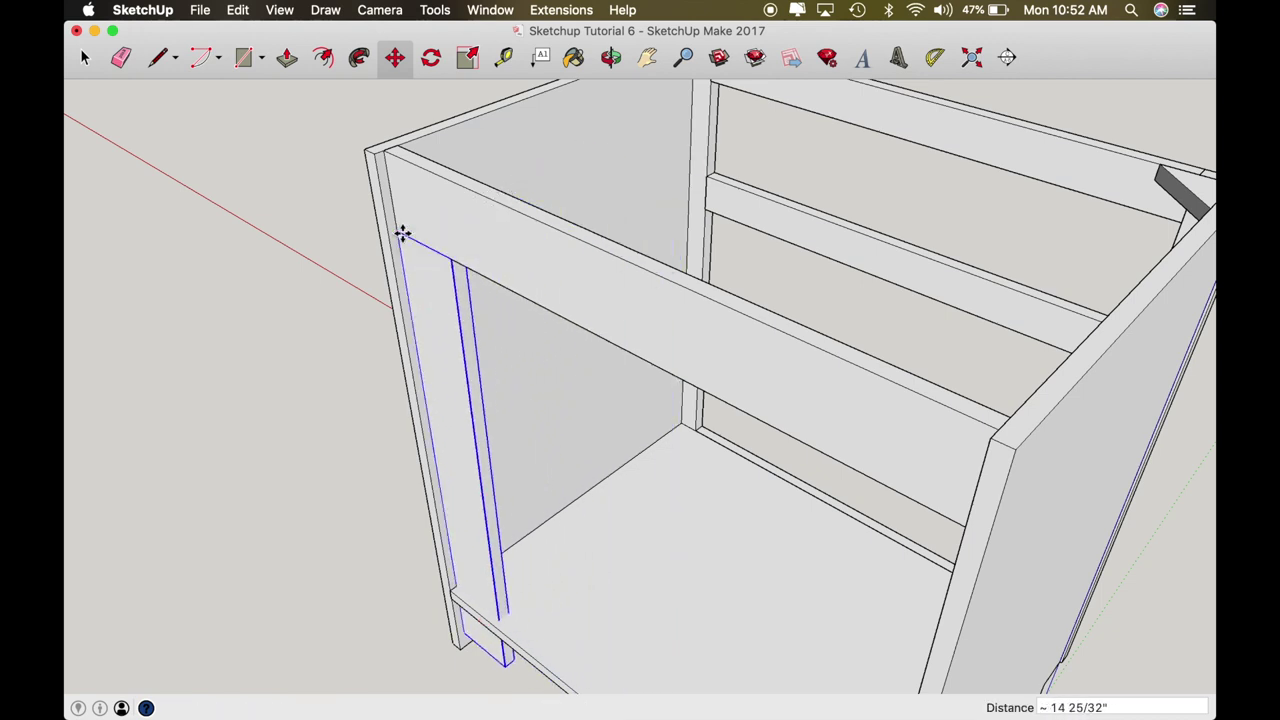
pyautogui.press('o')
pyautogui.moveTo(419, 358); pyautogui.dragTo(523, 186)
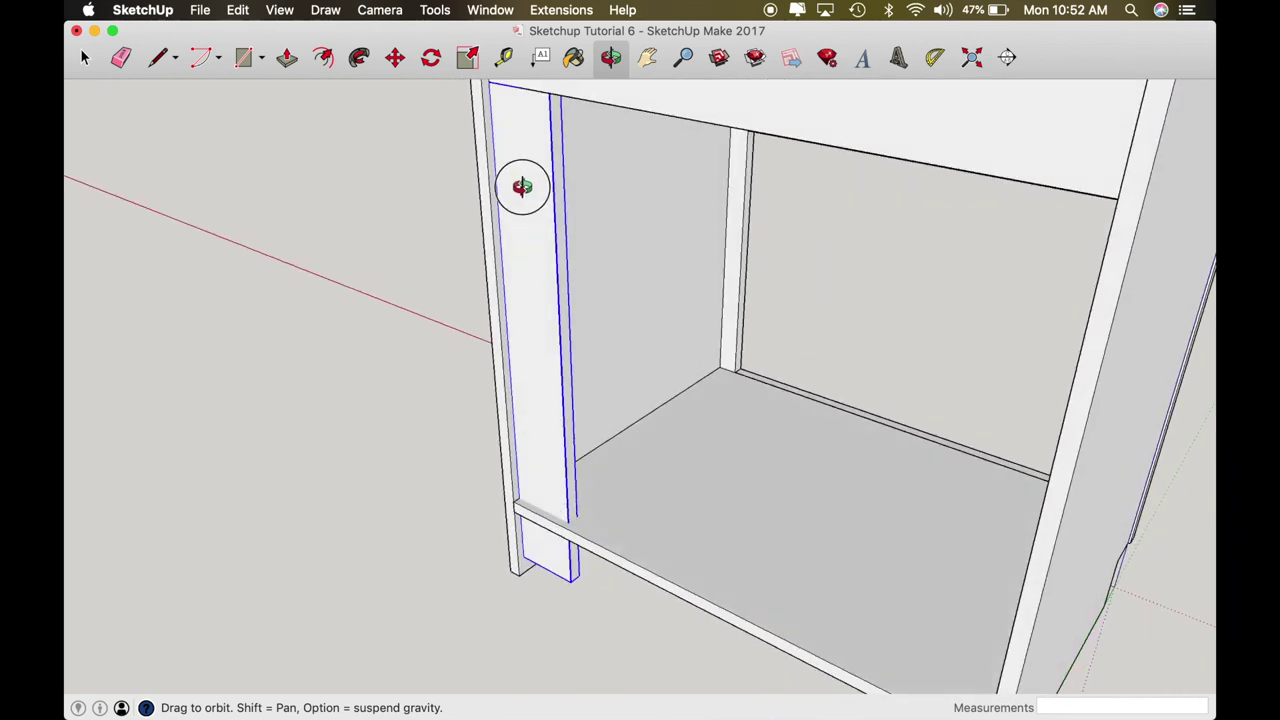
# Step: Make the upright component unique so its geometry can be edited separately from the back rail
pyautogui.press('space')
pyautogui.rightClick(535, 415)
pyautogui.click(590, 381)
# Step: Shorten the upright with Push/Pull so its lower end meets the top of the bottom panel, and leave component editing
pyautogui.press('o')
pyautogui.moveTo(557, 508); pyautogui.dragTo(568, 458)
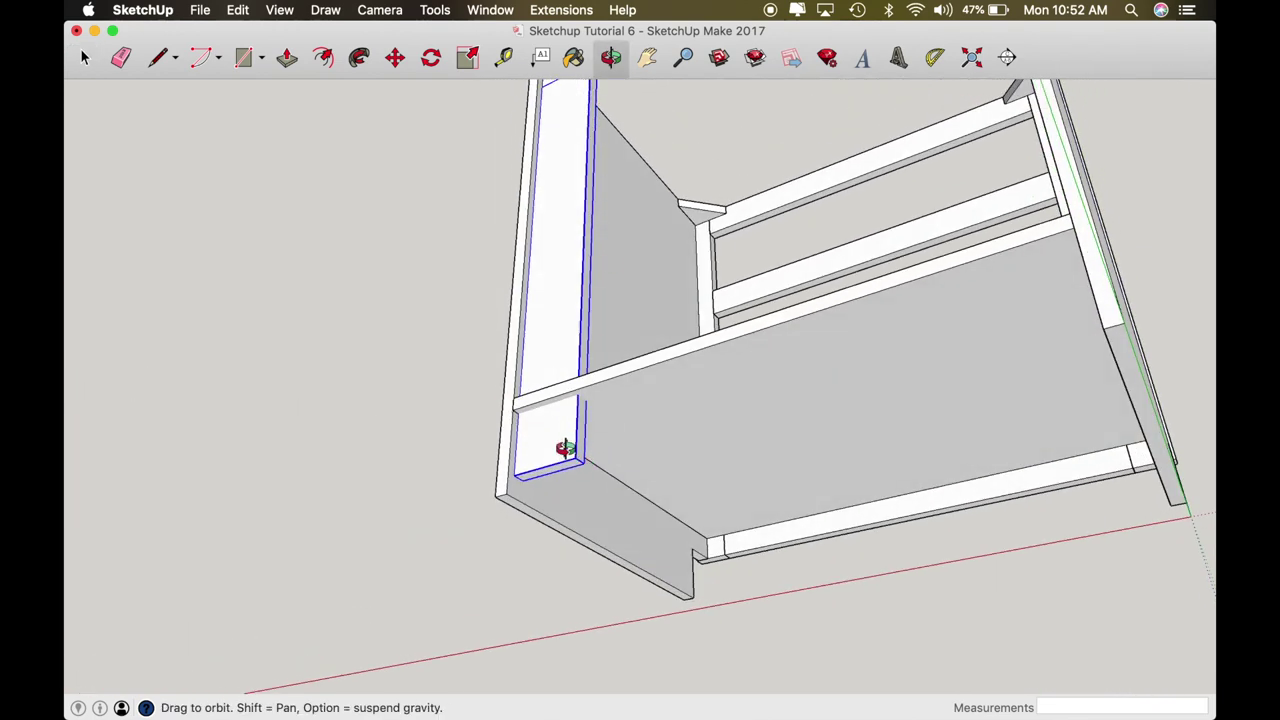
pyautogui.scroll(3, 565, 448)
pyautogui.press('space')
pyautogui.doubleClick(540, 421)
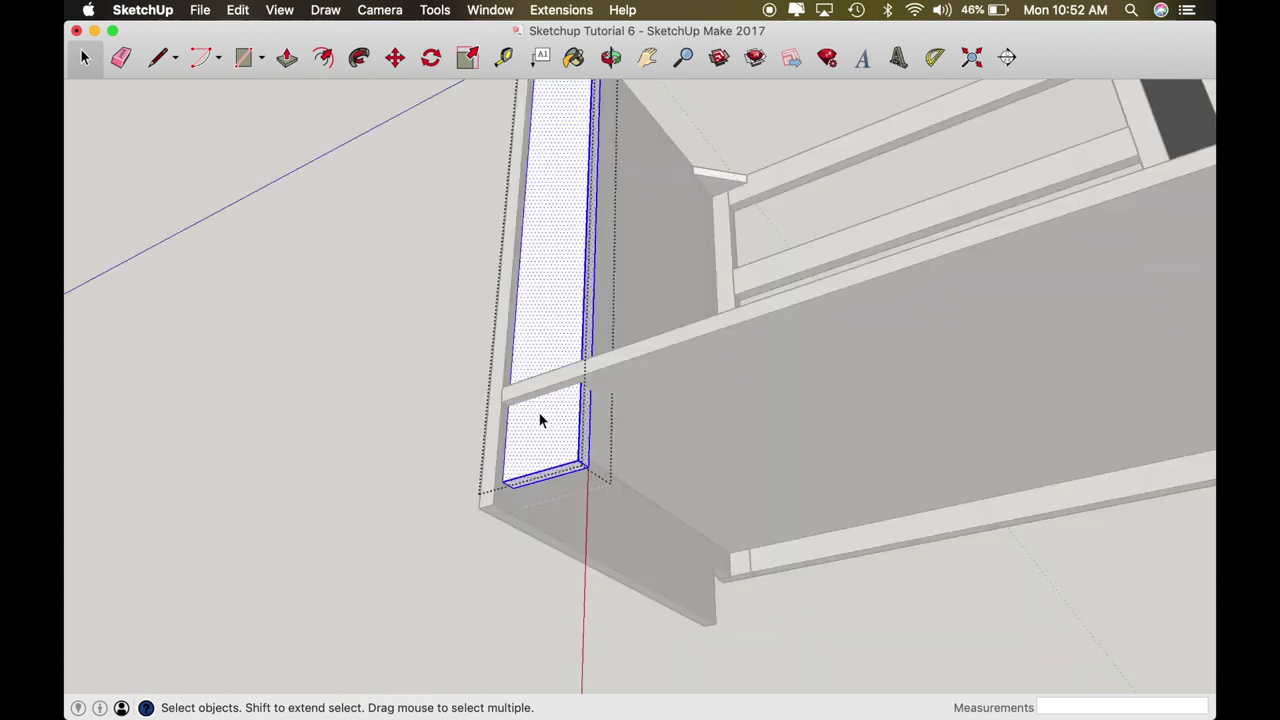
pyautogui.press('p')
pyautogui.moveTo(559, 481); pyautogui.dragTo(604, 360)
pyautogui.moveTo(604, 360); pyautogui.dragTo(588, 596, button='middle')
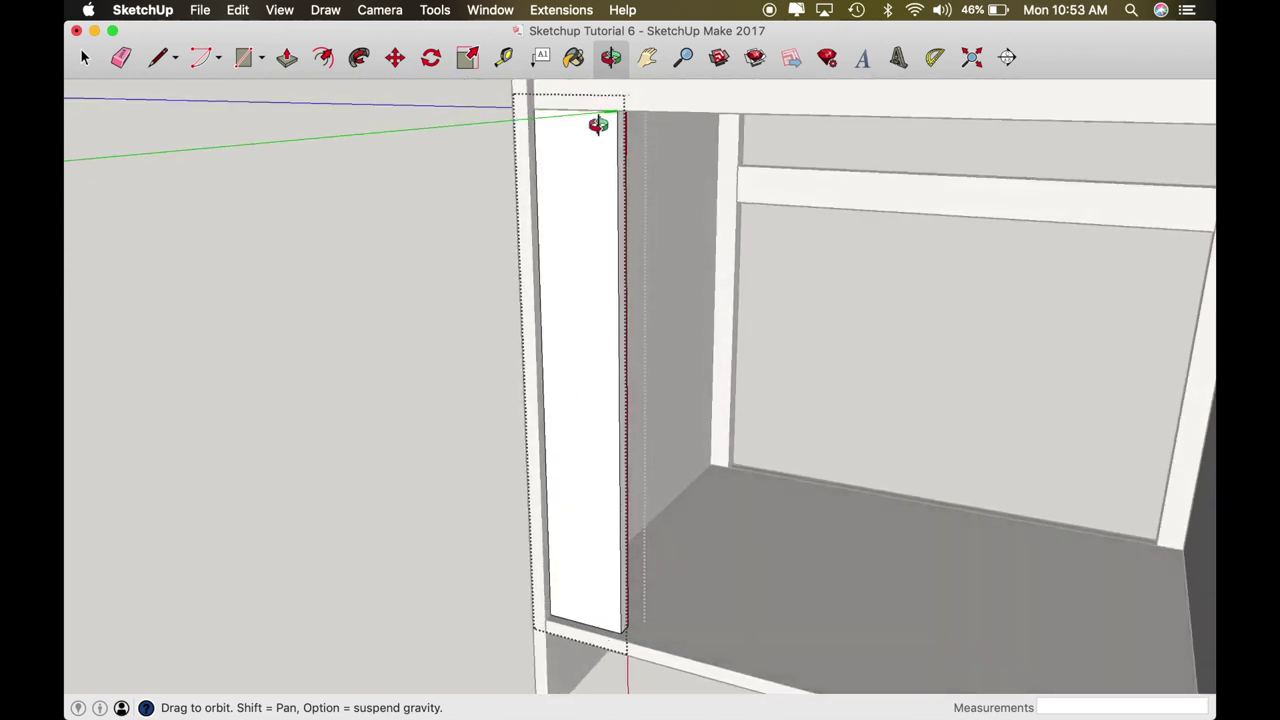
pyautogui.moveTo(599, 154); pyautogui.dragTo(551, 341)
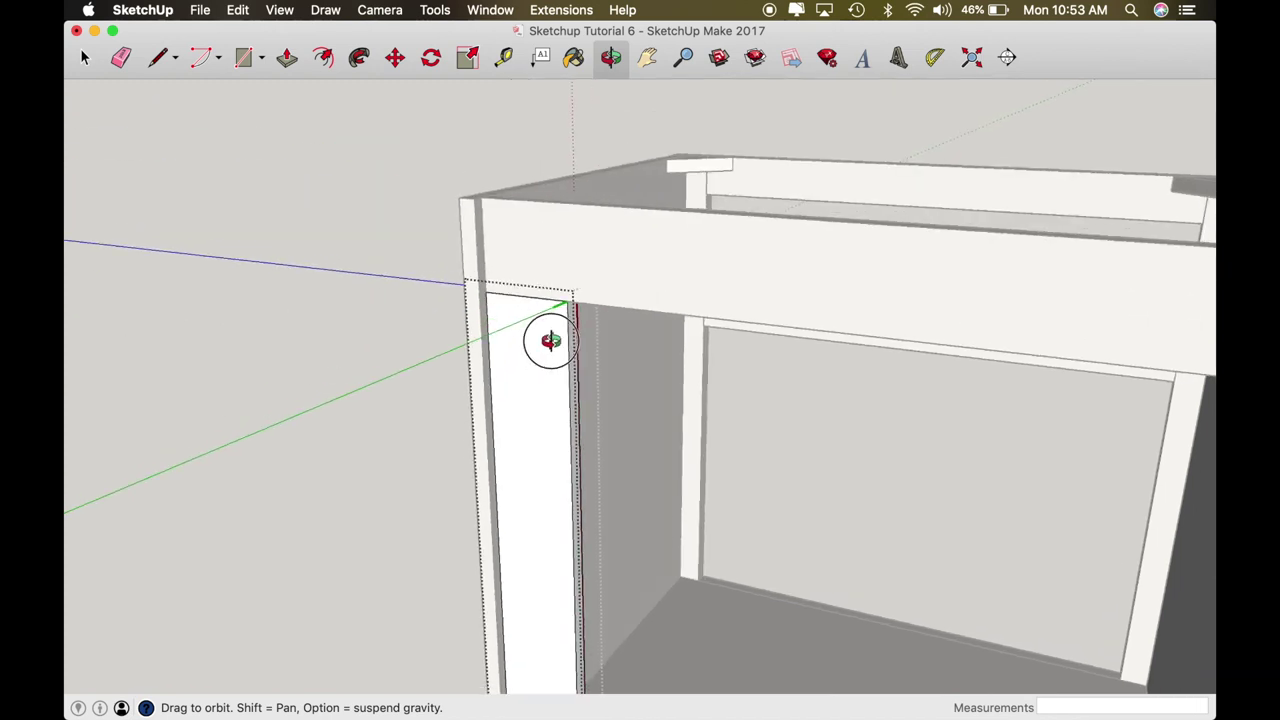
pyautogui.press('m')
pyautogui.press('space')
pyautogui.click(429, 200)
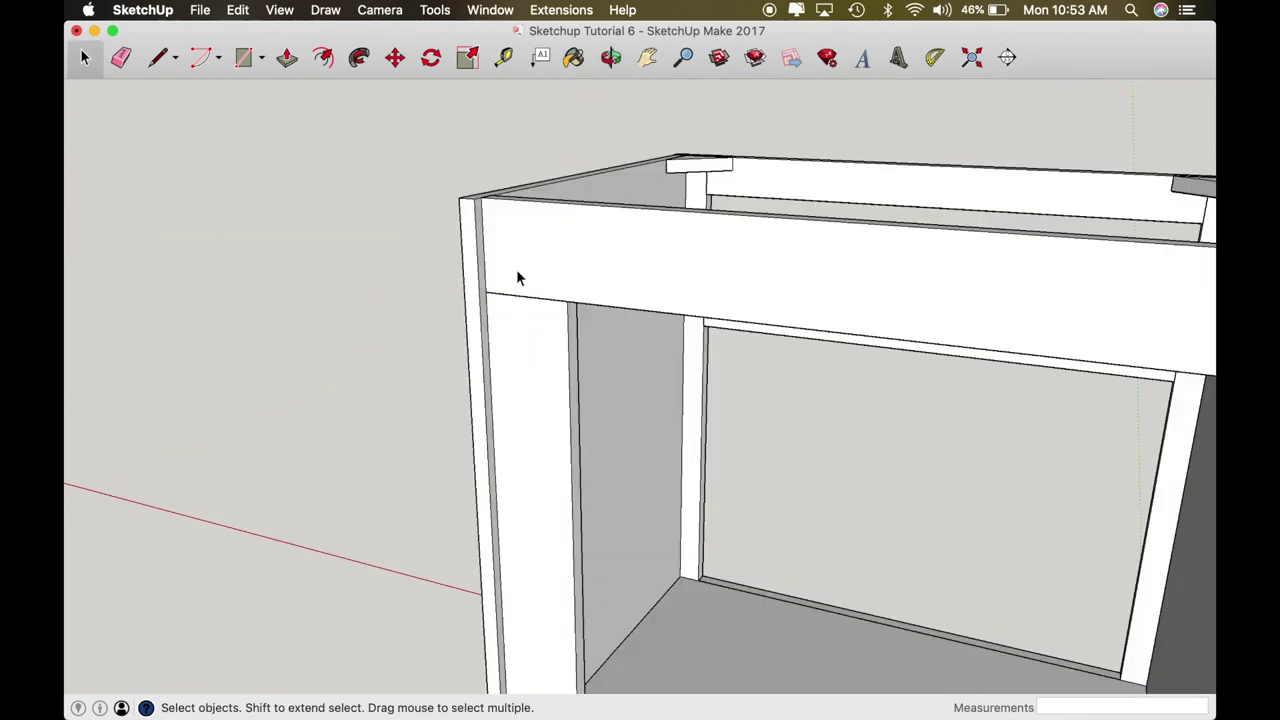
# Step: Copy the upright along the underside of the back rail toward the opposite side panel
pyautogui.press('m')
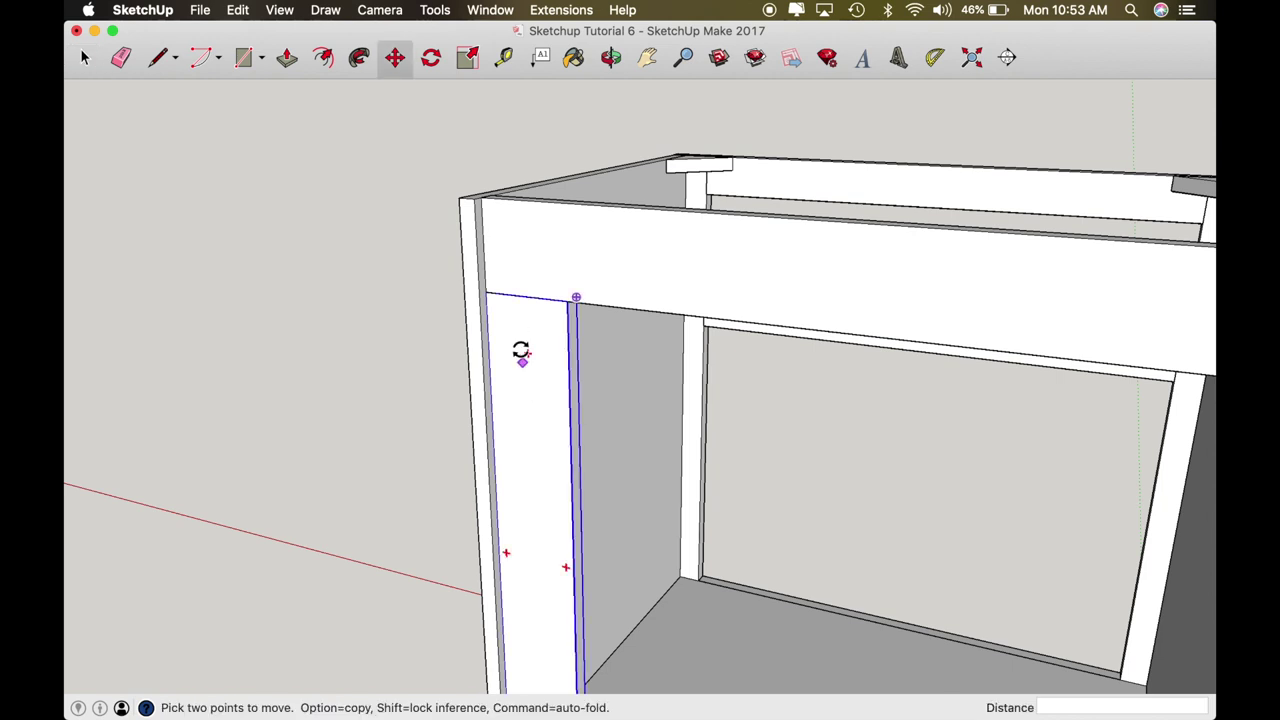
pyautogui.press('alt')
pyautogui.click(489, 292)
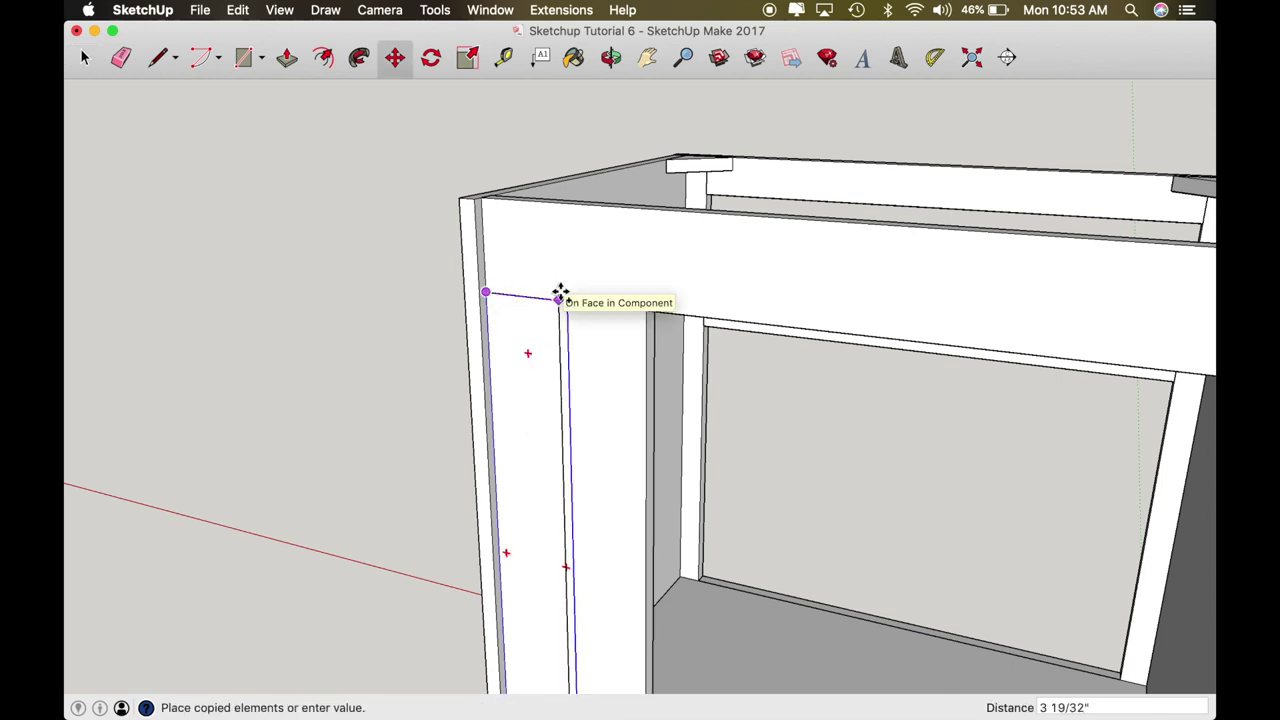
pyautogui.scroll(-5, 563, 292)
pyautogui.click(709, 311)
pyautogui.press('o')
pyautogui.moveTo(709, 313); pyautogui.dragTo(1083, 297)
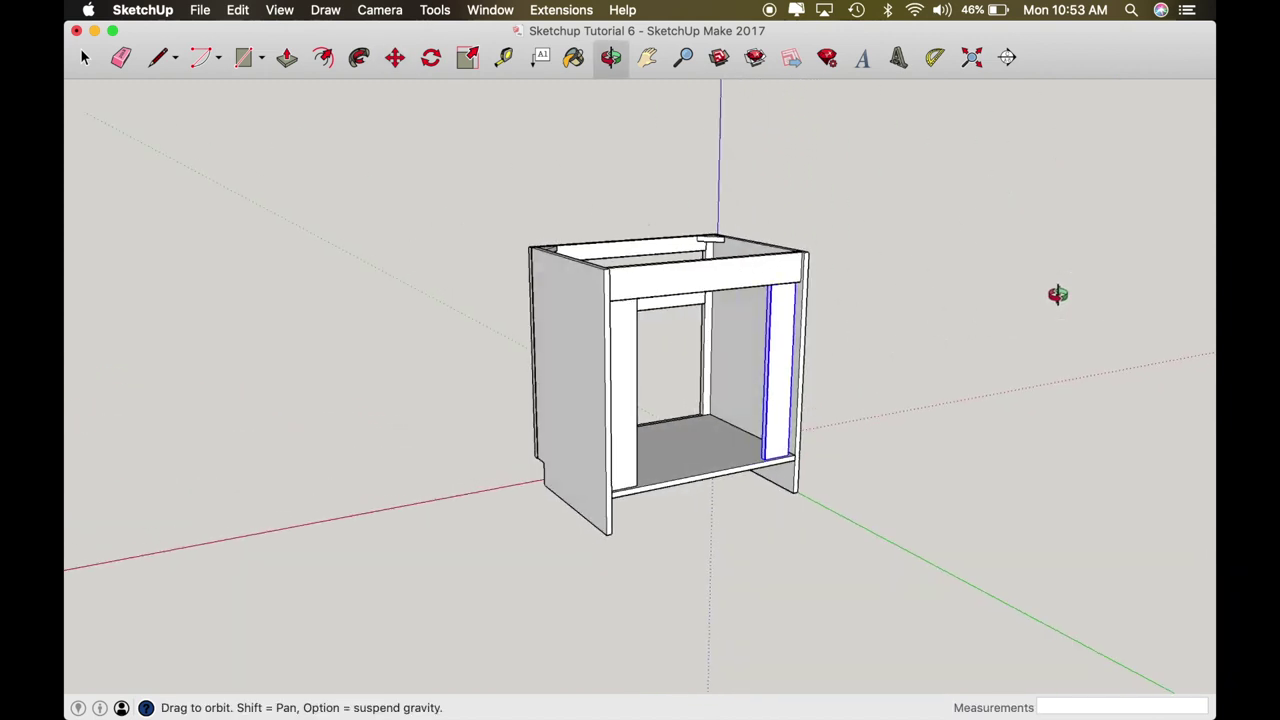
# Step: Move the copied upright by its top outer corner to the back rail's lower end corner
pyautogui.scroll(4, 800, 288)
pyautogui.scroll(6, 800, 288)
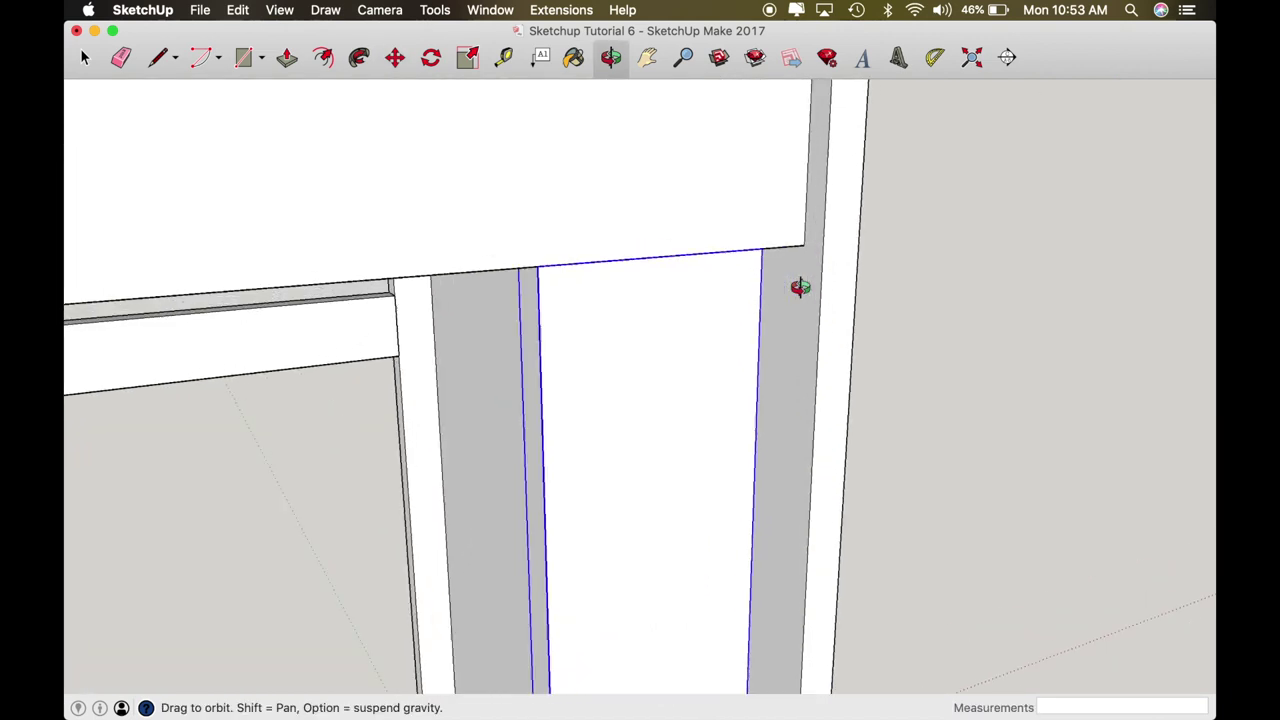
pyautogui.press('m')
pyautogui.click(764, 248)
pyautogui.click(806, 245)
pyautogui.press('o')
pyautogui.scroll(-8, 805, 245)
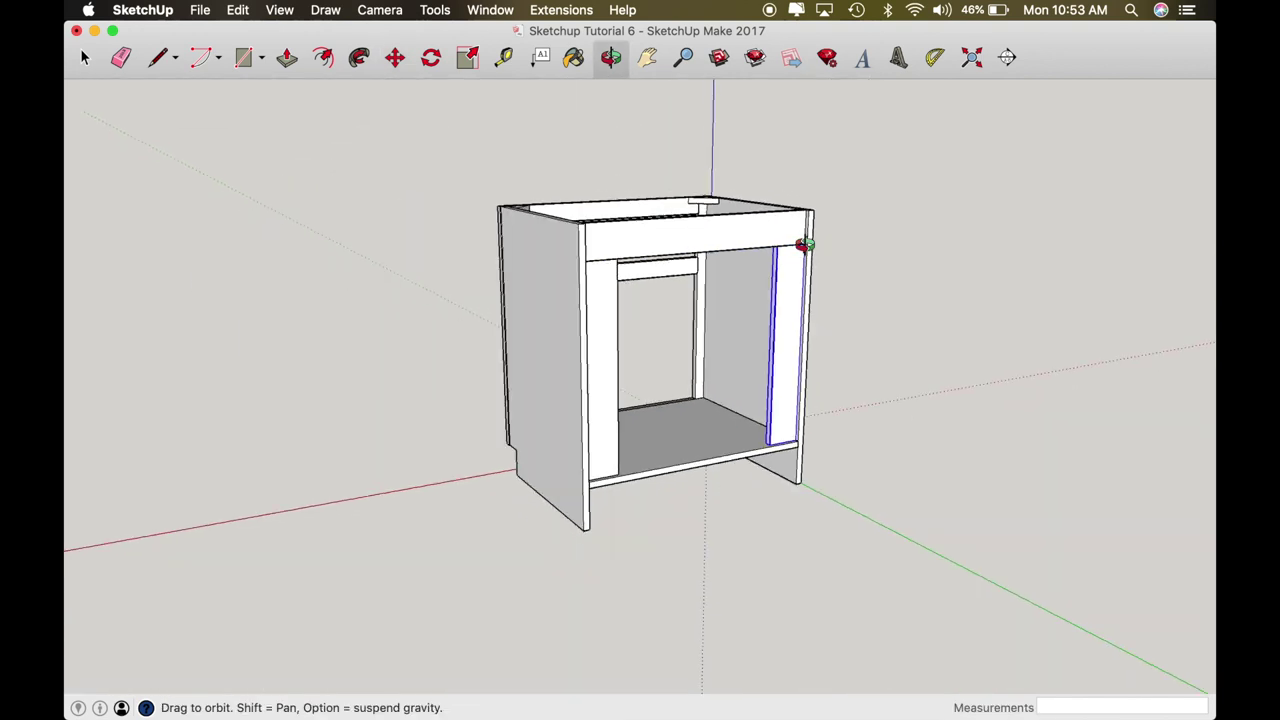
pyautogui.moveTo(780, 329); pyautogui.dragTo(423, 400)
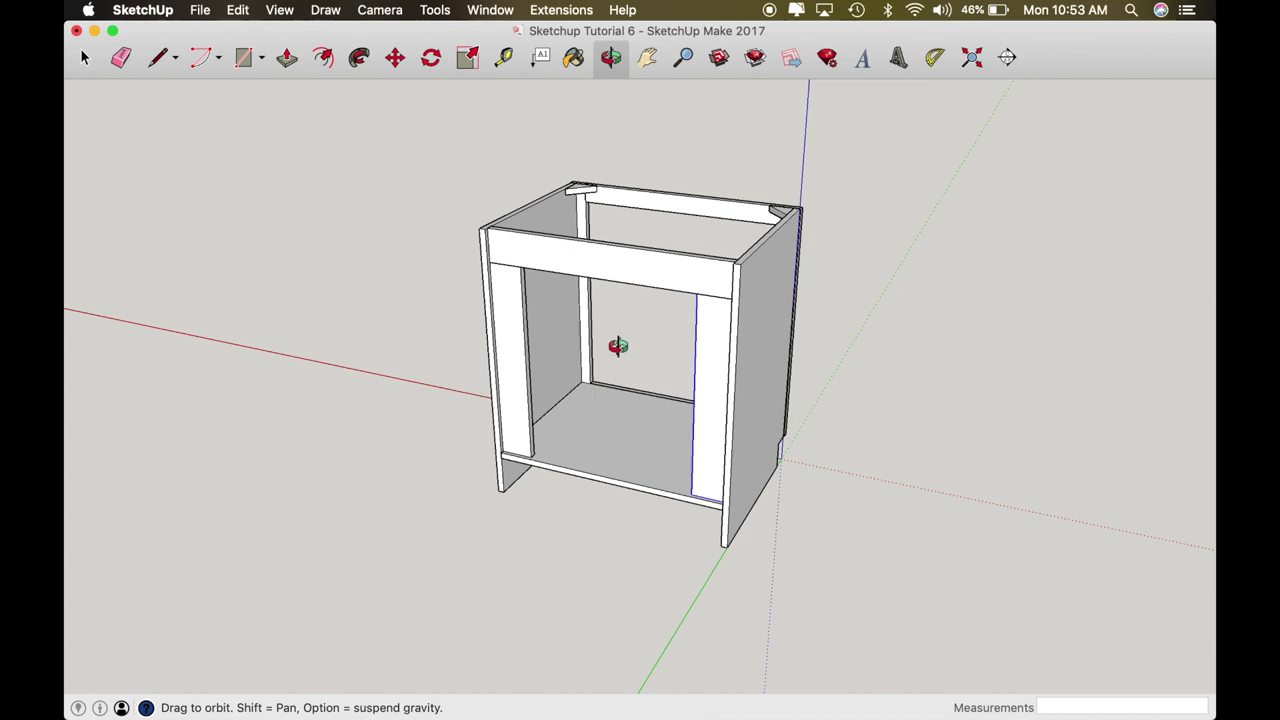
# Step: Push the lower ends of both uprights up by the back rail's height to make room above the bottom panel
pyautogui.scroll(5, 709, 491)
pyautogui.moveTo(709, 491); pyautogui.dragTo(809, 34)
pyautogui.press('space')
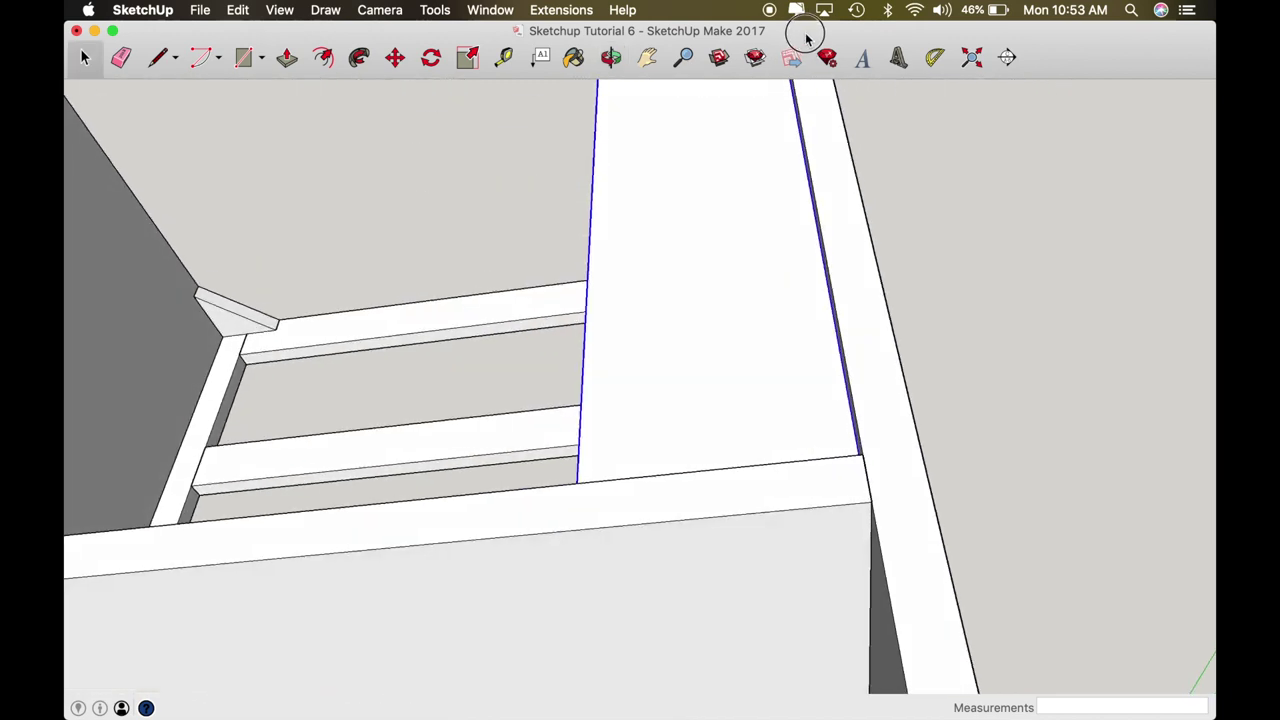
pyautogui.click(660, 357)
pyautogui.press('p')
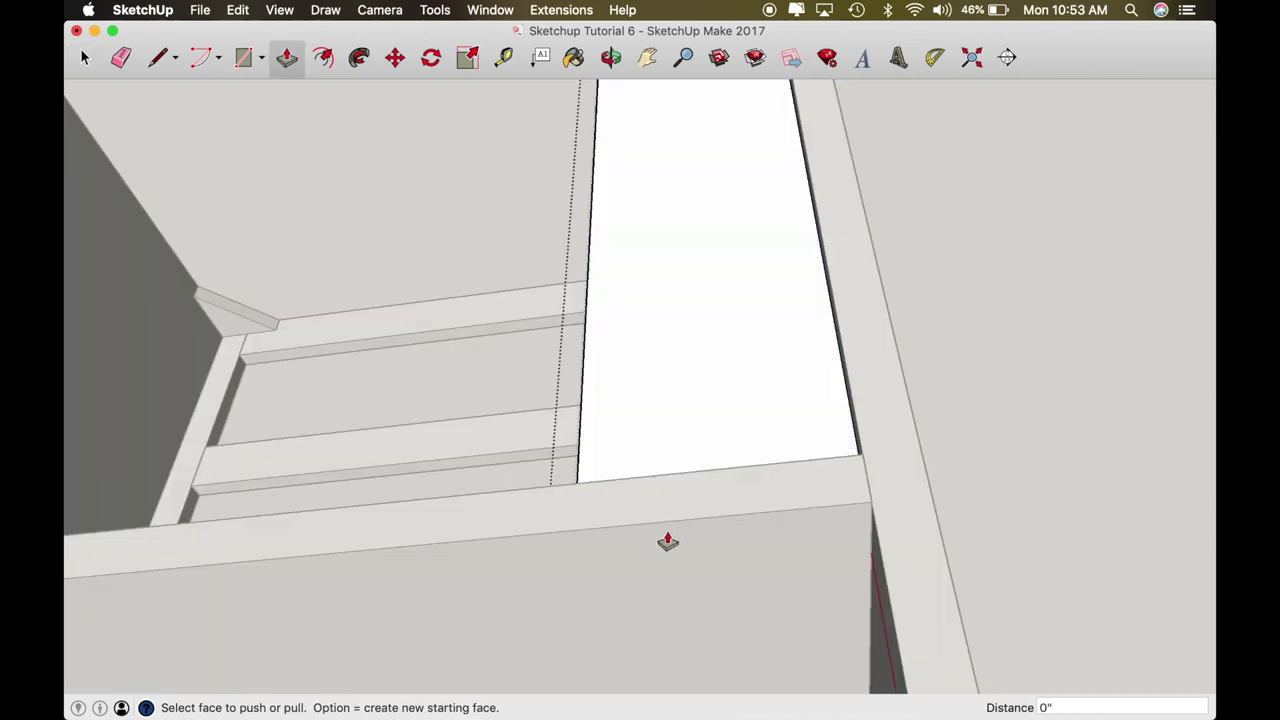
pyautogui.moveTo(663, 530); pyautogui.dragTo(662, 463)
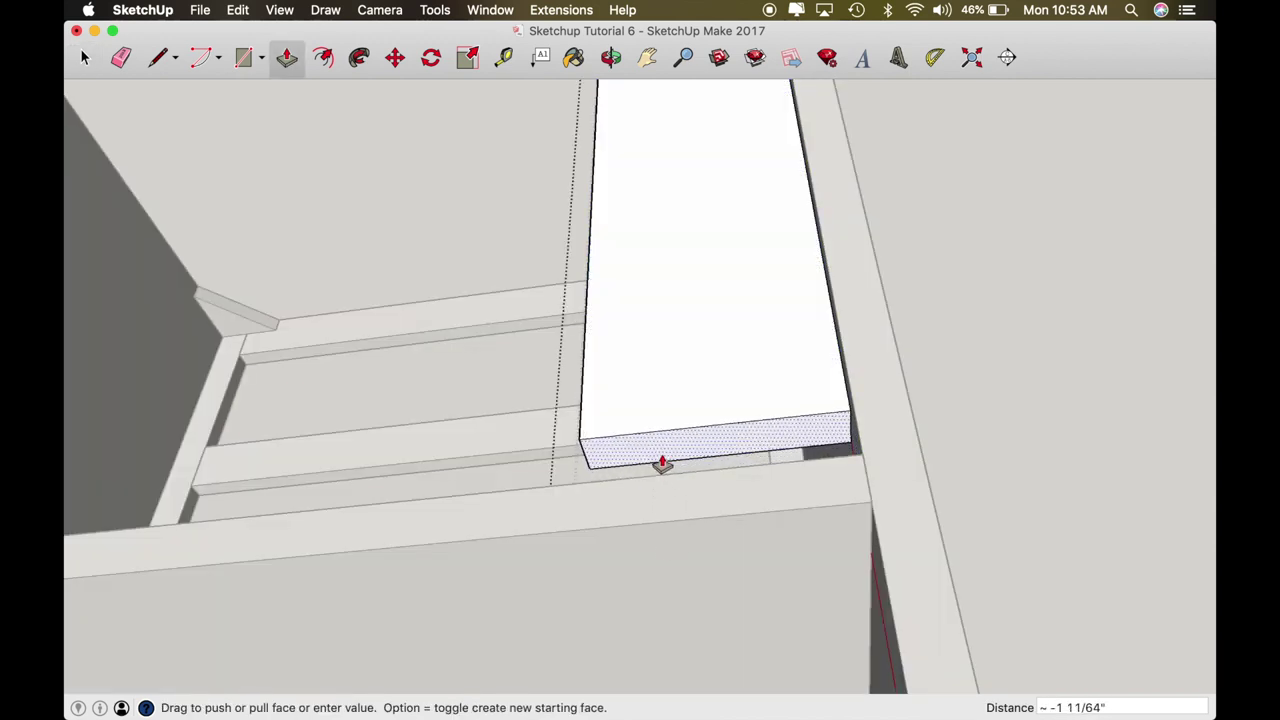
pyautogui.press('Return')
pyautogui.press('o')
pyautogui.moveTo(729, 148); pyautogui.dragTo(750, 431)
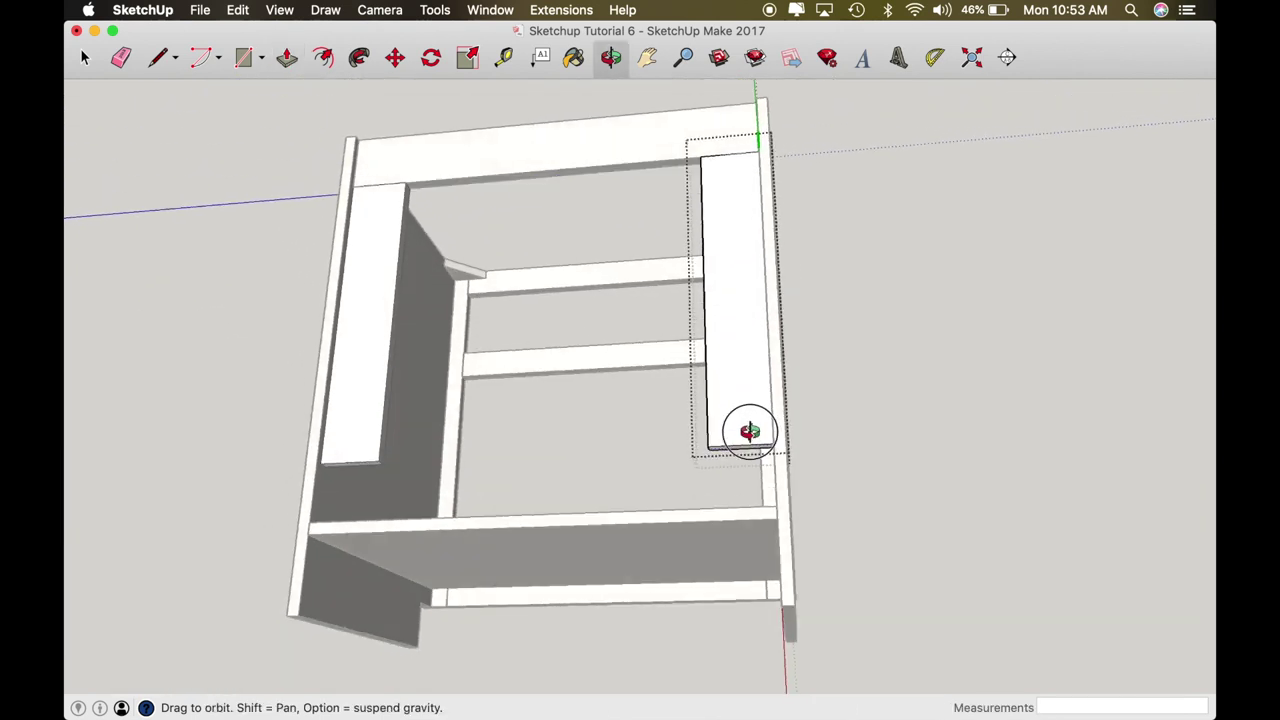
pyautogui.press('space')
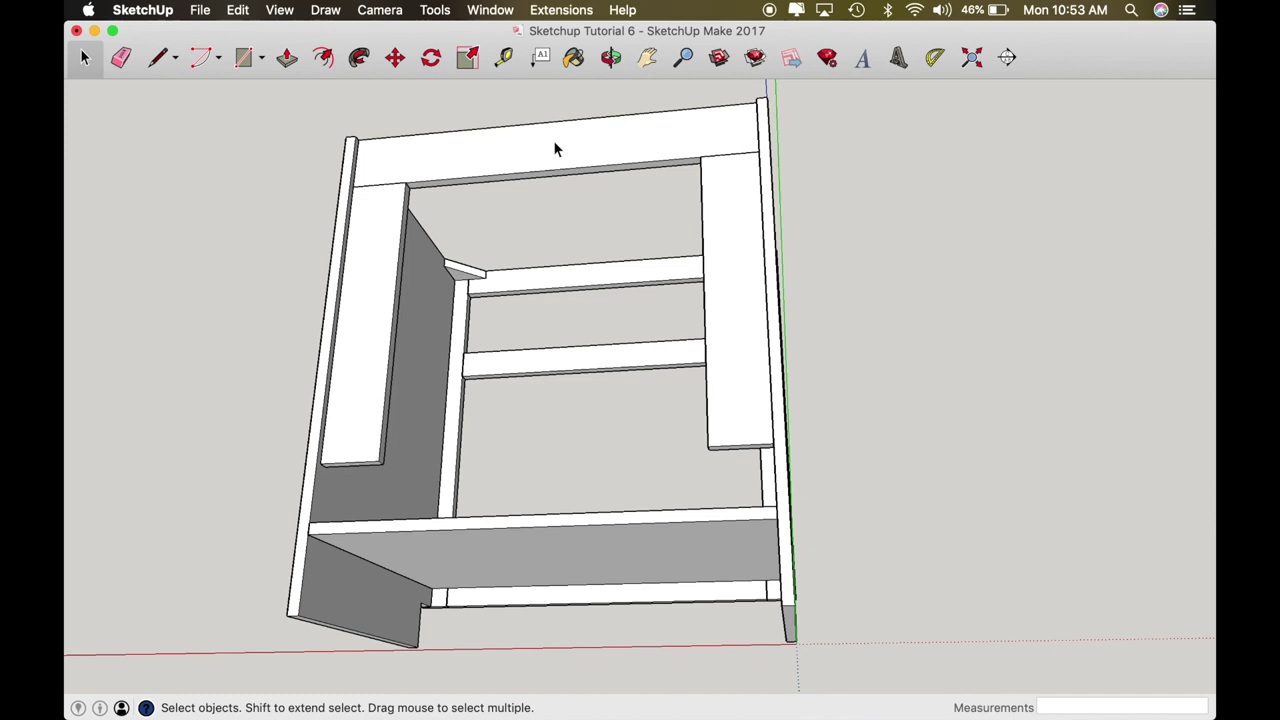
# Step: Copy the back rail down to the lower ends of the uprights so it sits on the bottom panel as a lower rail
pyautogui.click(553, 140)
pyautogui.press('m')
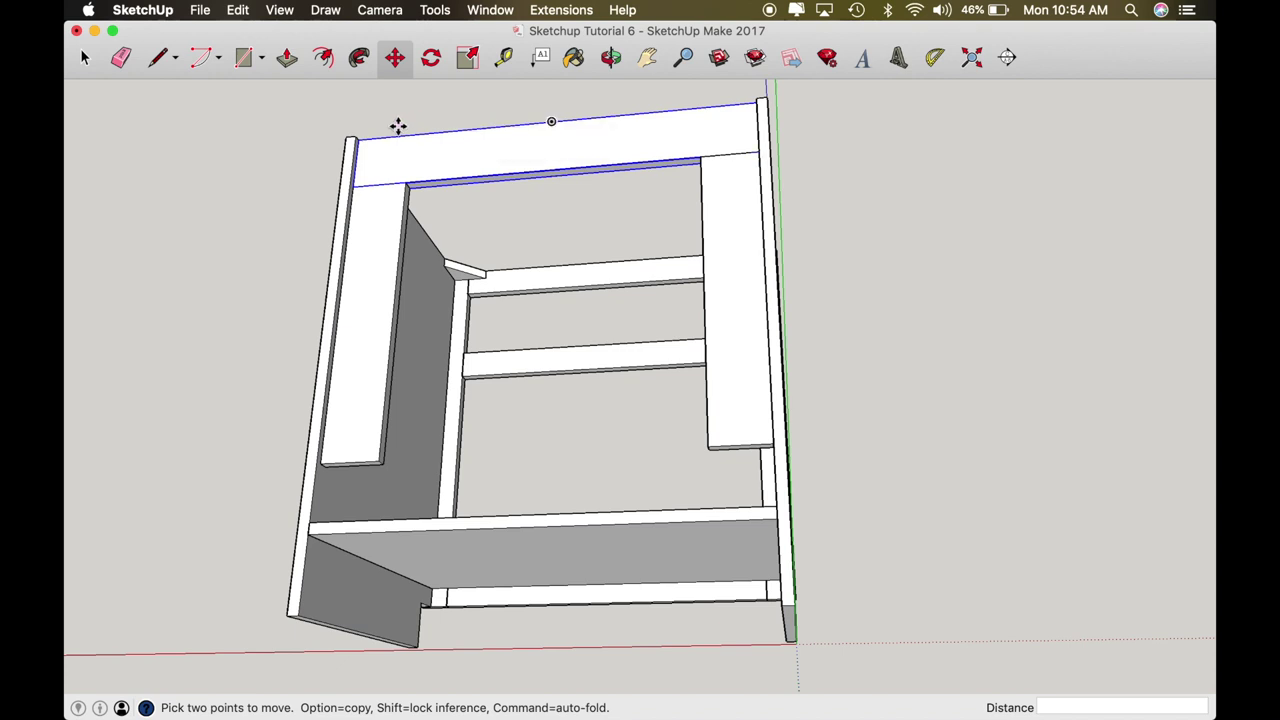
pyautogui.click(358, 140)
pyautogui.press('alt')
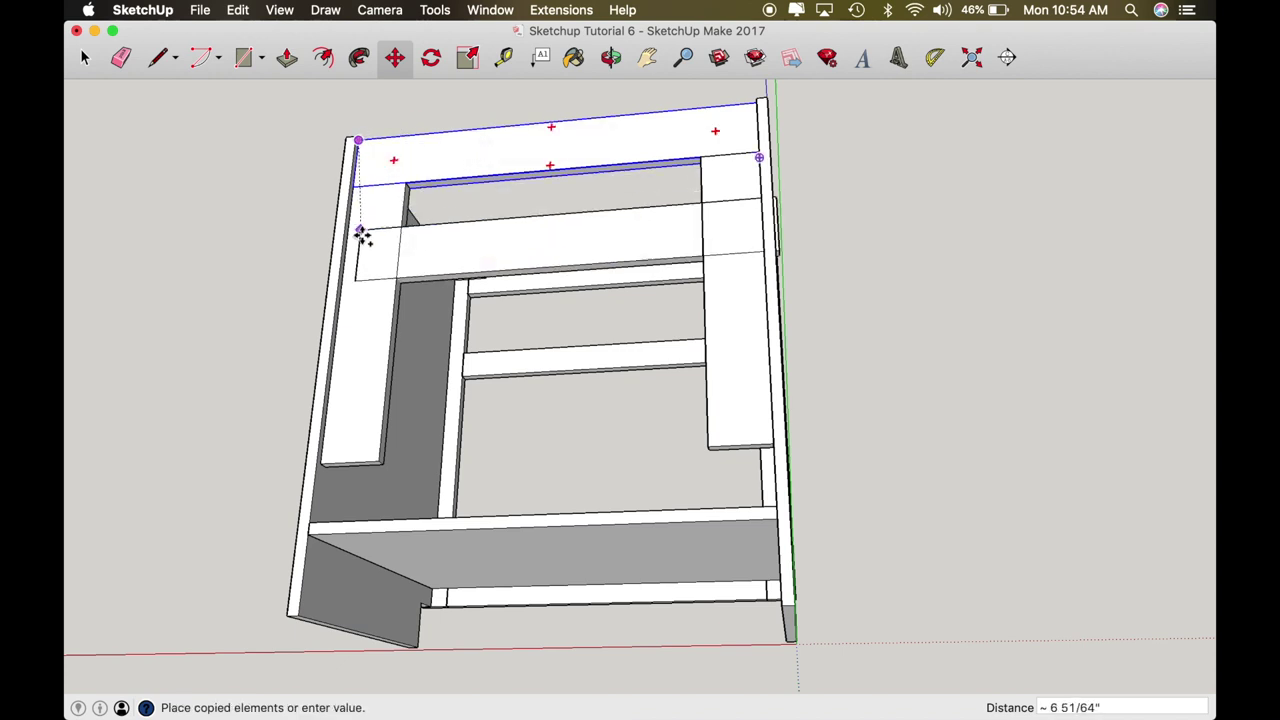
pyautogui.click(321, 463)
pyautogui.press('o')
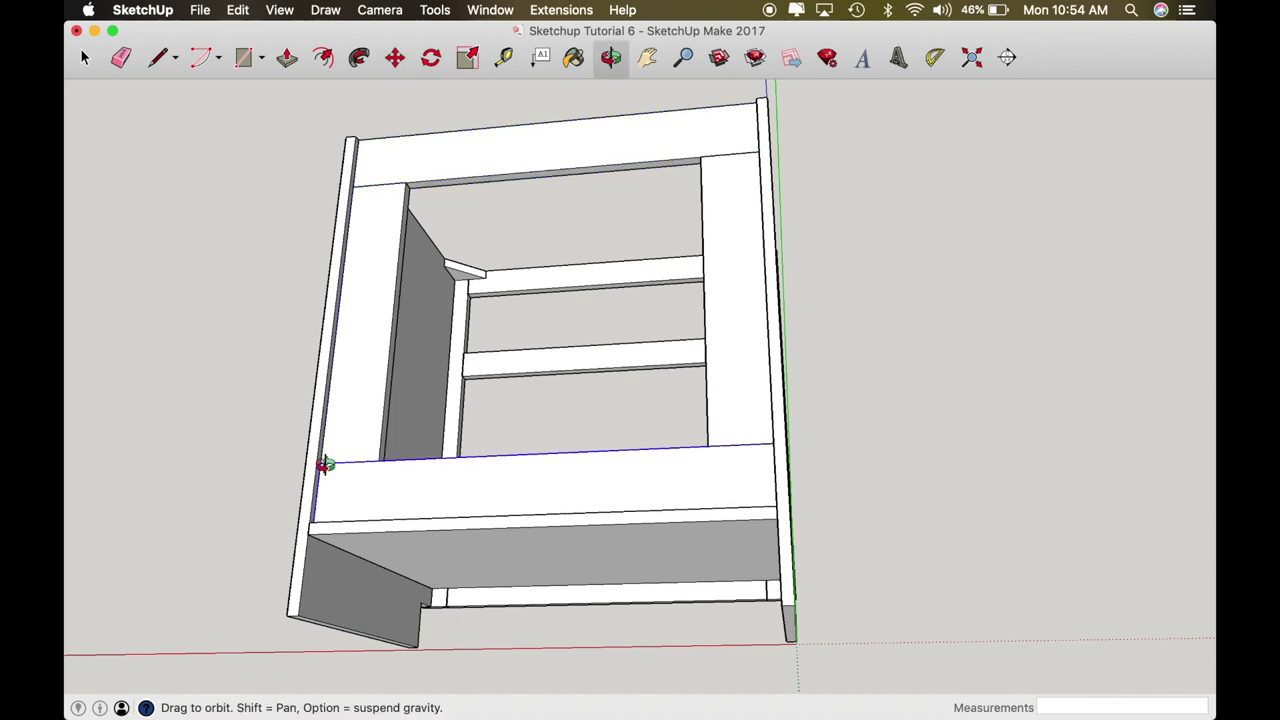
pyautogui.moveTo(371, 232); pyautogui.dragTo(401, 616)
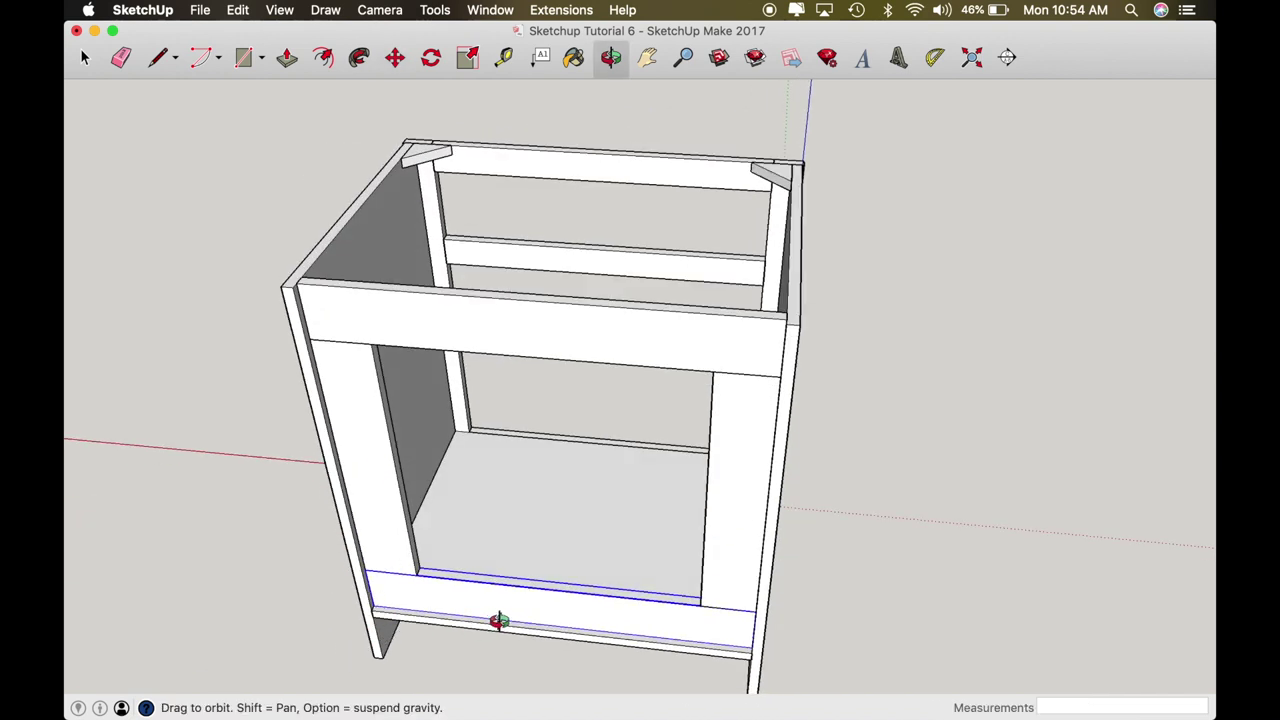
pyautogui.moveTo(544, 618); pyautogui.dragTo(390, 574)
pyautogui.moveTo(628, 469); pyautogui.dragTo(380, 537)
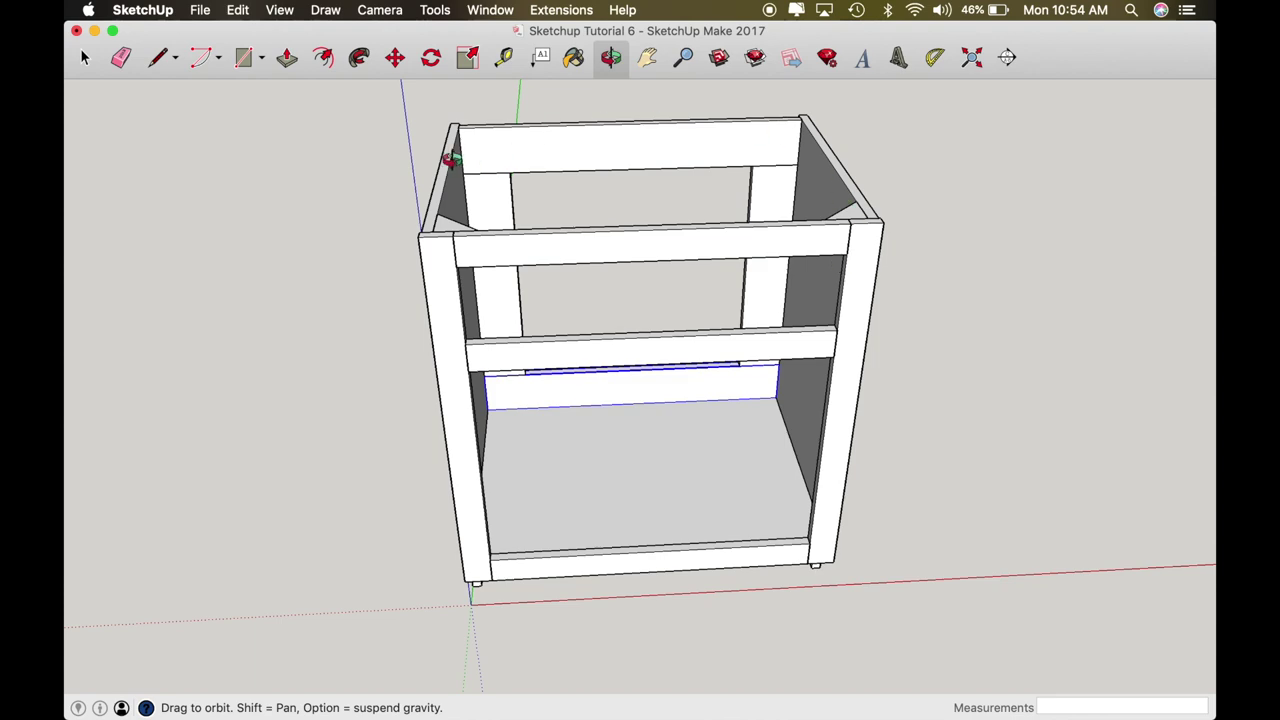
# Step: Place a guide 0.75 in behind the toe-kick notch's upright edge on the side panel's inner face
pyautogui.moveTo(634, 387); pyautogui.dragTo(1063, 400)
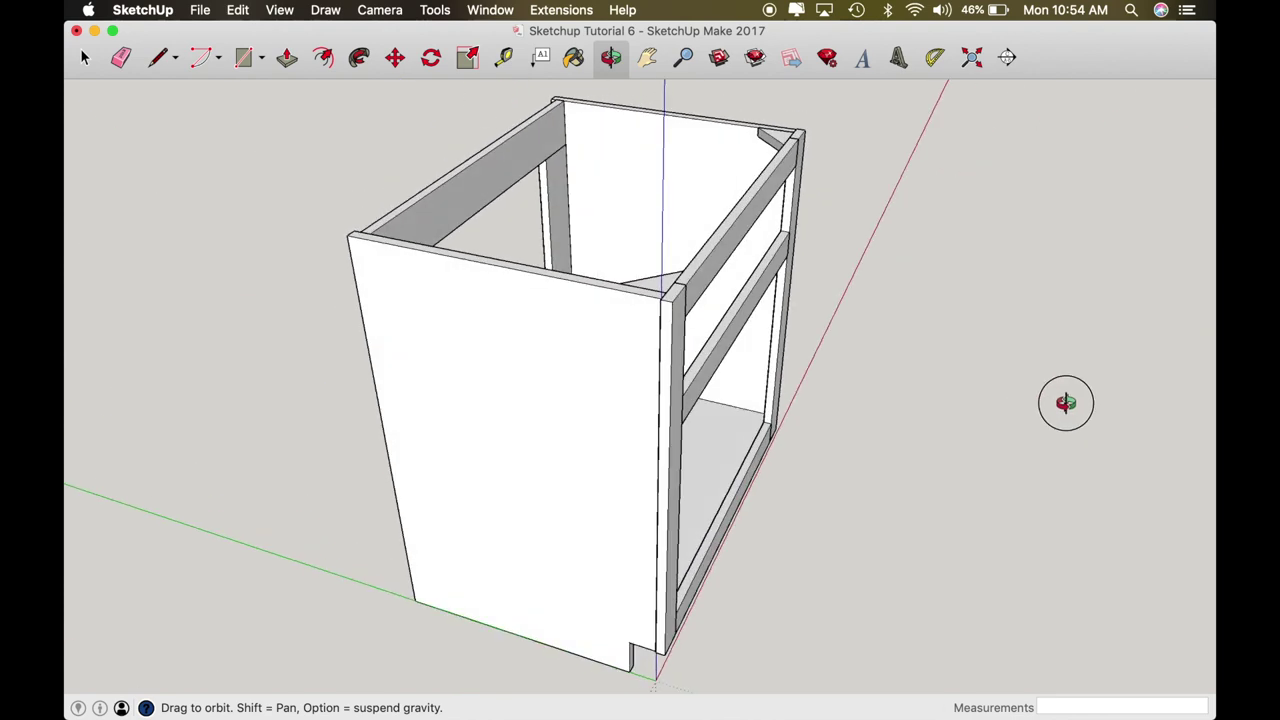
pyautogui.moveTo(471, 343); pyautogui.dragTo(934, 337)
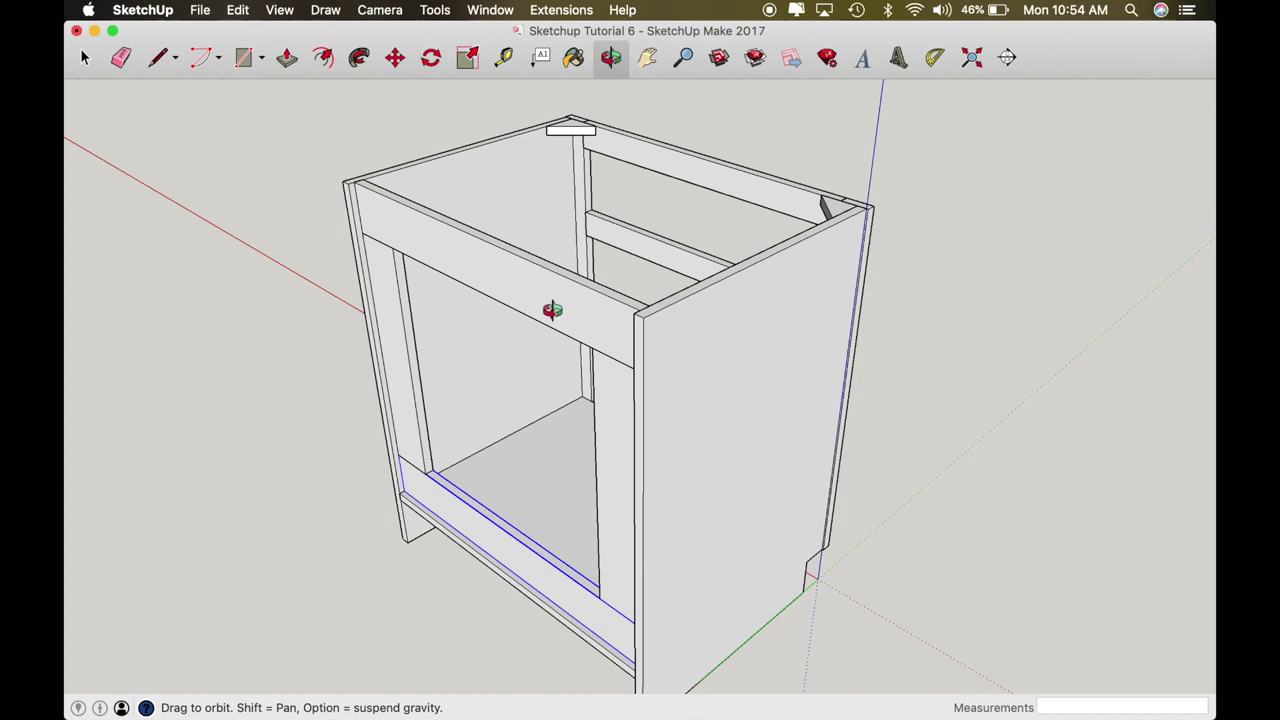
pyautogui.moveTo(537, 298); pyautogui.dragTo(708, 362)
pyautogui.keyDown('shift'); pyautogui.moveTo(515, 325); pyautogui.dragTo(571, 302); pyautogui.keyUp('shift')
pyautogui.moveTo(491, 264); pyautogui.dragTo(405, 300)
pyautogui.moveTo(666, 489); pyautogui.dragTo(403, 390)
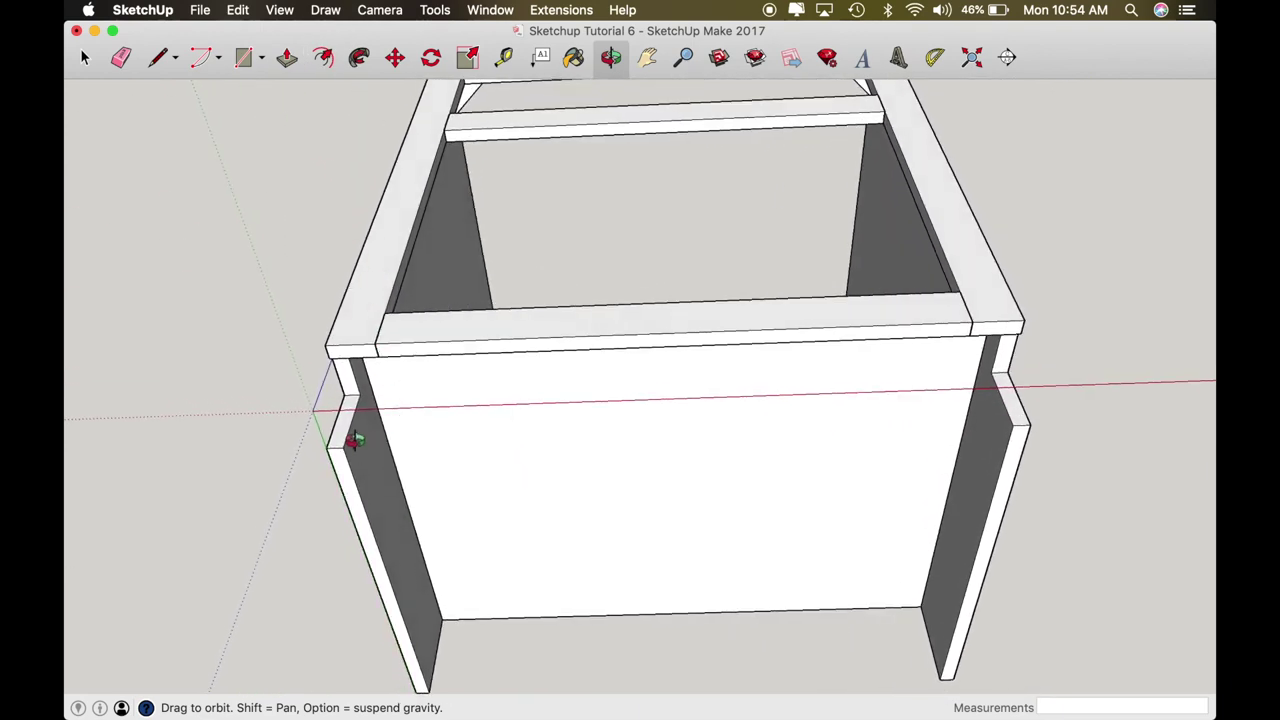
pyautogui.moveTo(355, 437); pyautogui.dragTo(209, 431)
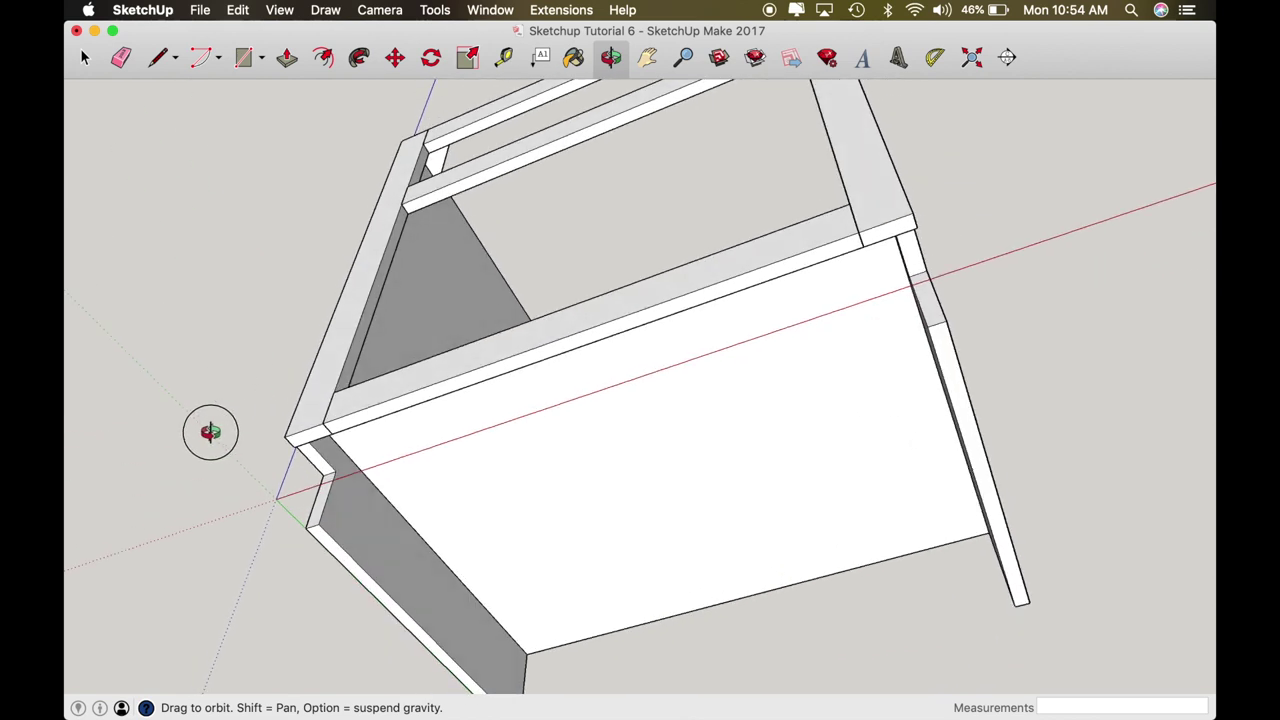
pyautogui.press('t')
pyautogui.click(331, 496)
pyautogui.write('.75')
pyautogui.press('Return')
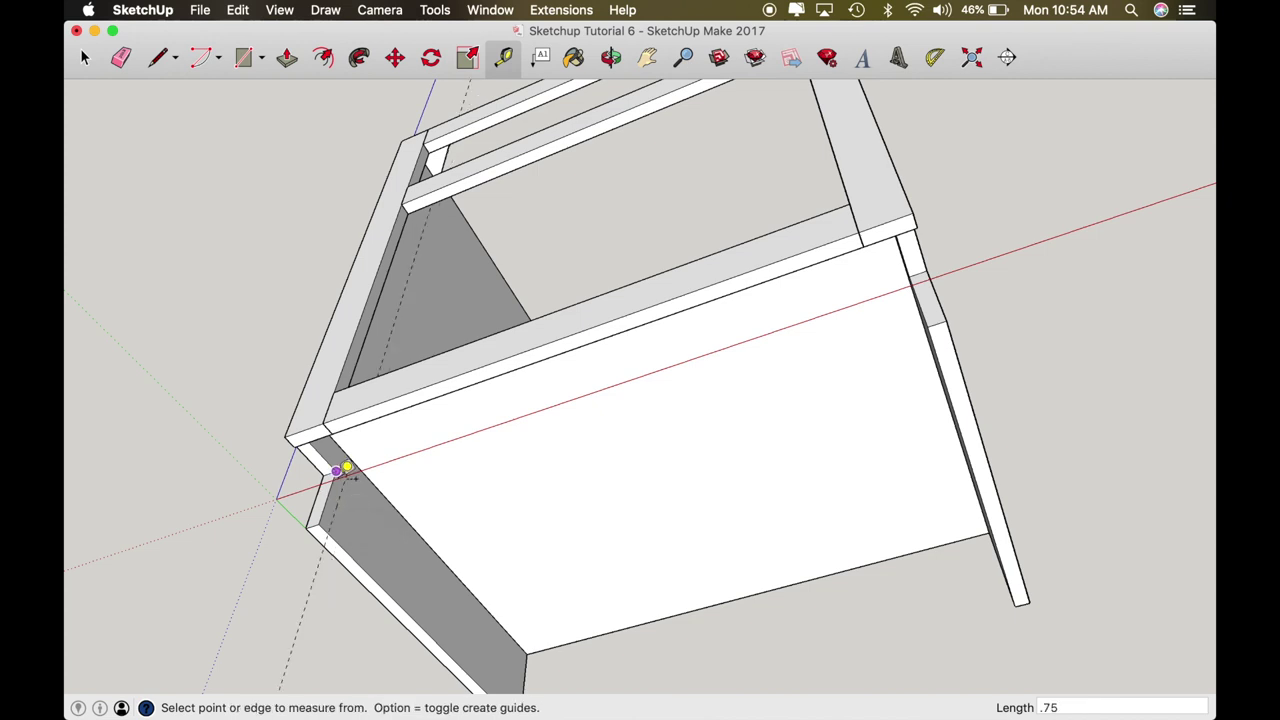
# Step: Draw the toe-kick board's end profile on the side panel, between the guide and the notch edge, from the bottom panel to the panel's lower edge
pyautogui.press('r')
pyautogui.scroll(10, 240, 320)
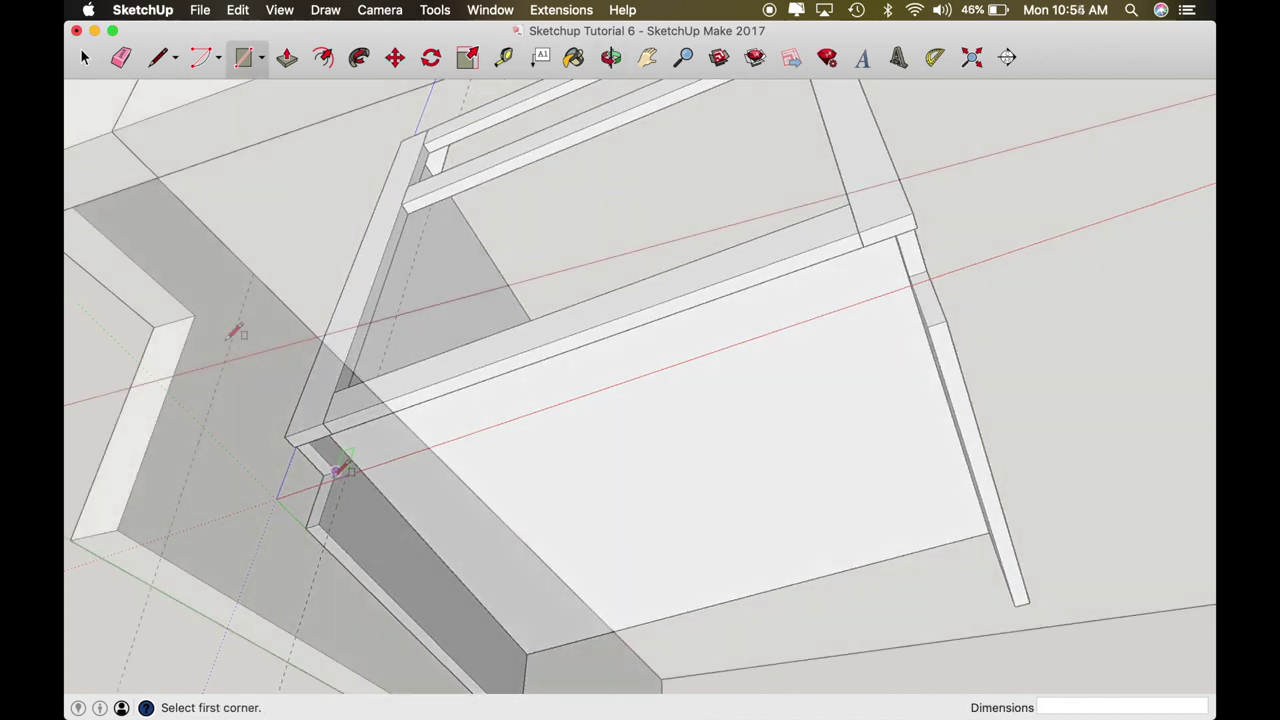
pyautogui.click(253, 273)
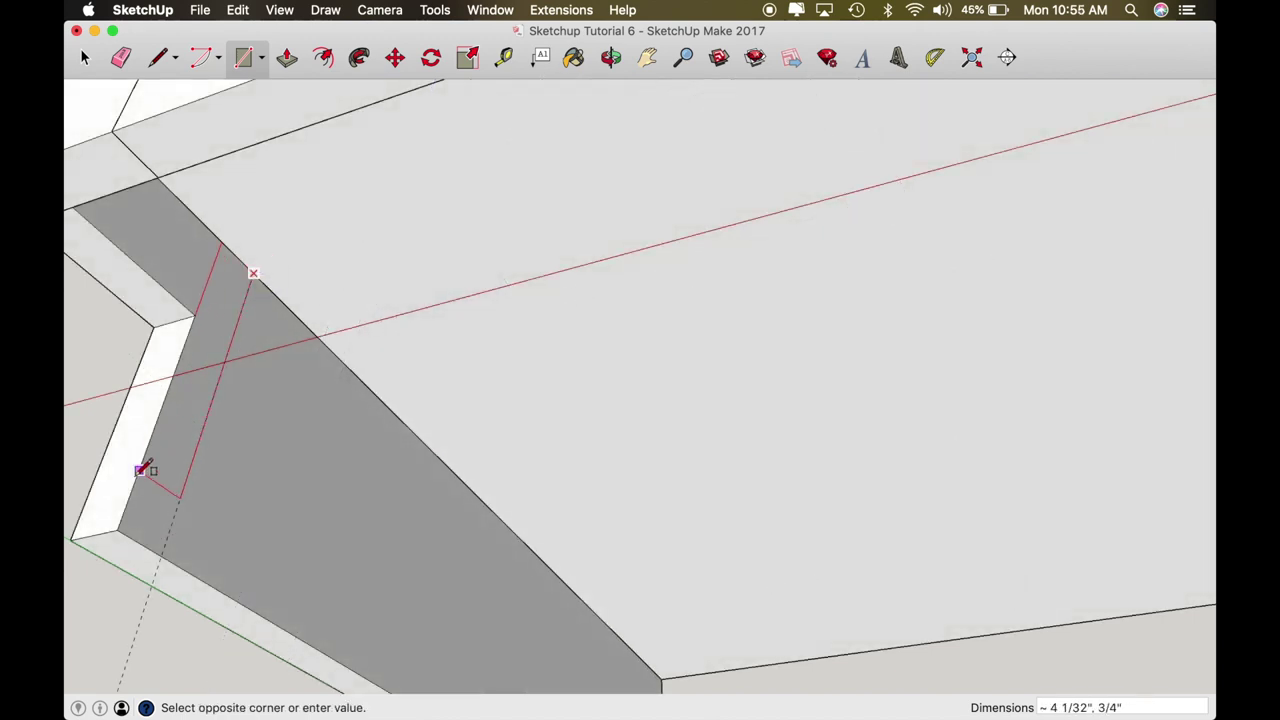
pyautogui.click(118, 535)
# Step: Extrude the toe-kick profile 29 1/4 in across to the opposite side panel
pyautogui.press('p')
pyautogui.click(170, 462)
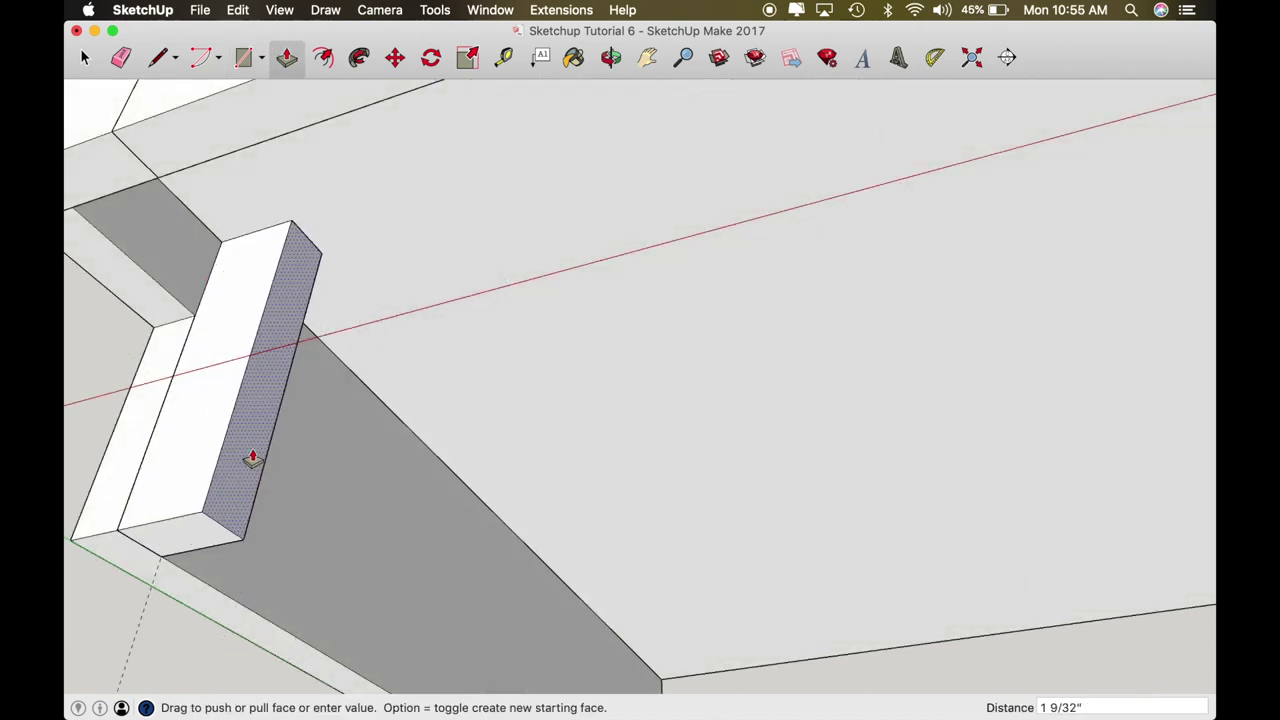
pyautogui.scroll(-6, 251, 457)
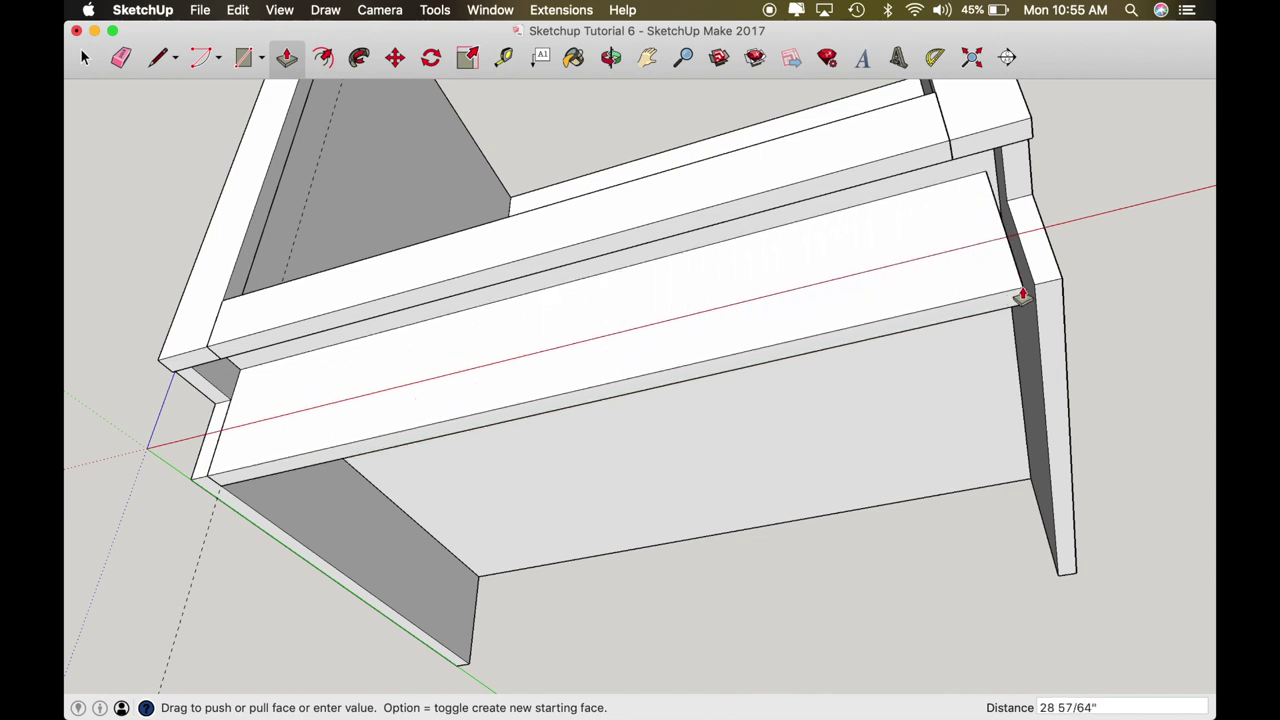
pyautogui.click(1034, 289)
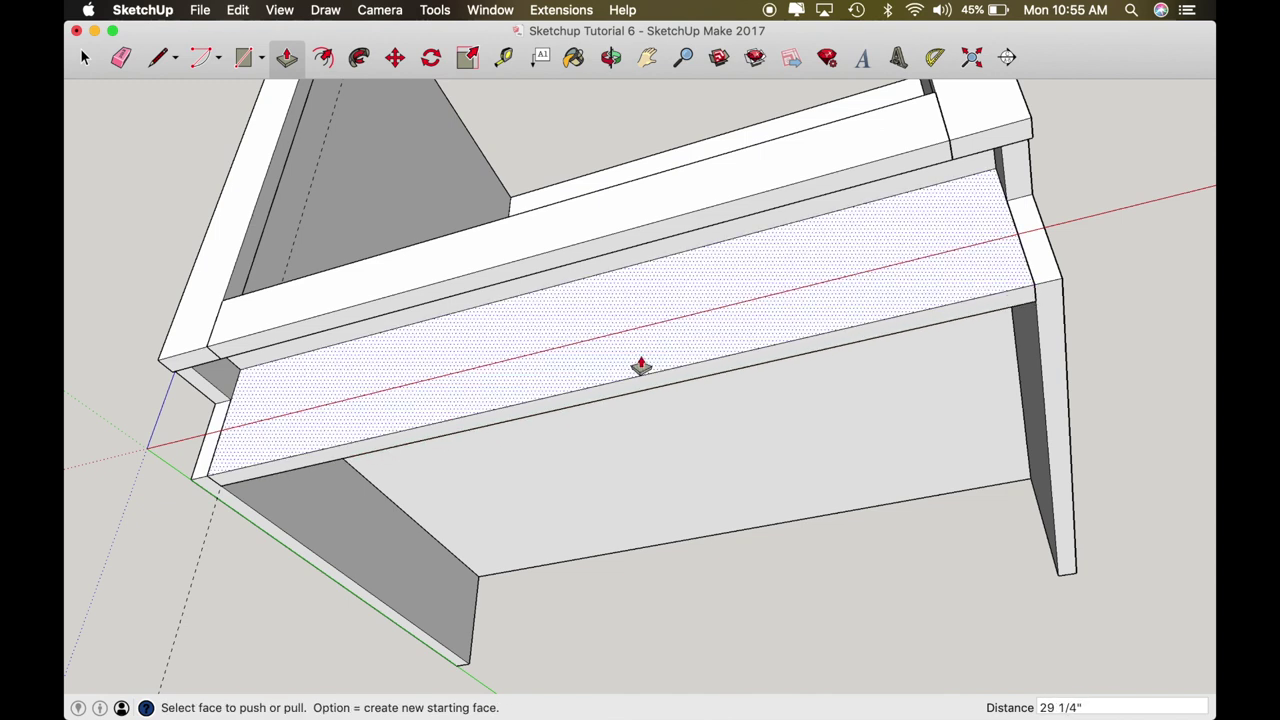
# Step: Make the toe-kick board and its connected geometry a component named Toekick
pyautogui.press('space')
pyautogui.tripleClick(609, 366)
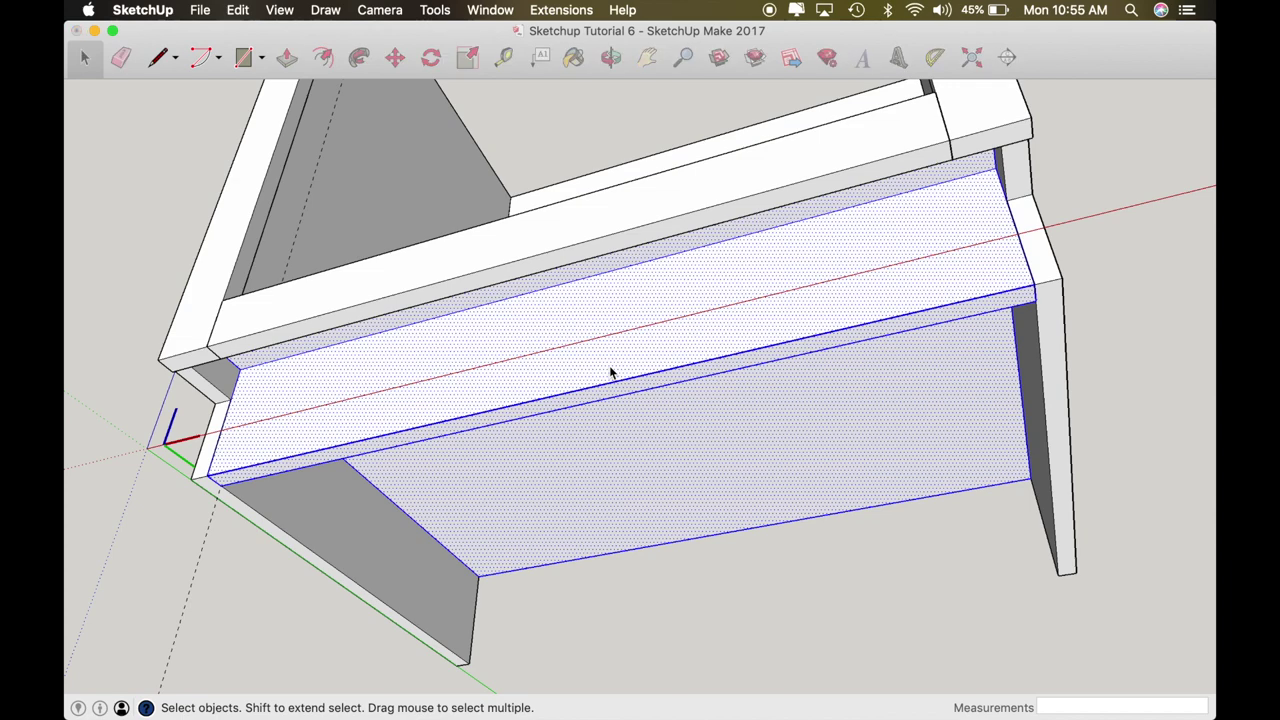
pyautogui.write('gTo')
pyautogui.write('ekick')
pyautogui.press('Return')
# Step: Examine the cabinet from below, inside, above and in the standard front view, checking the toe kick, corner braces and frames
pyautogui.press('o')
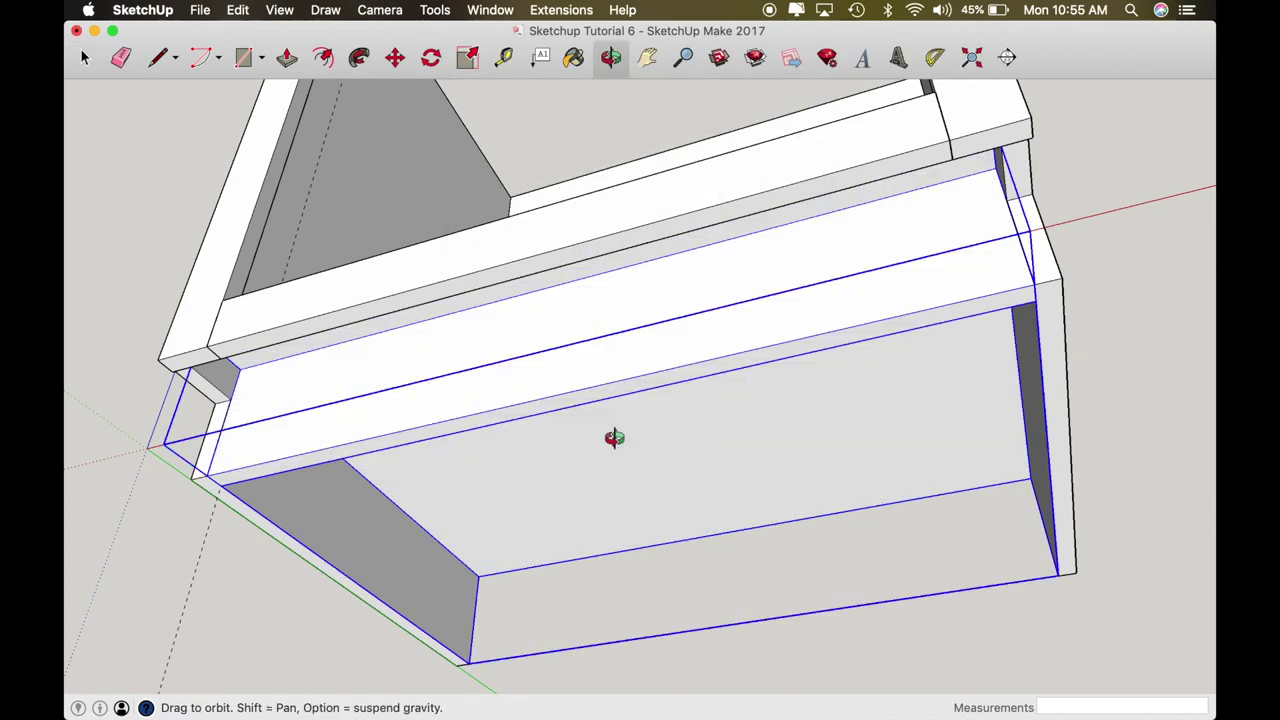
pyautogui.moveTo(597, 366); pyautogui.dragTo(576, 467)
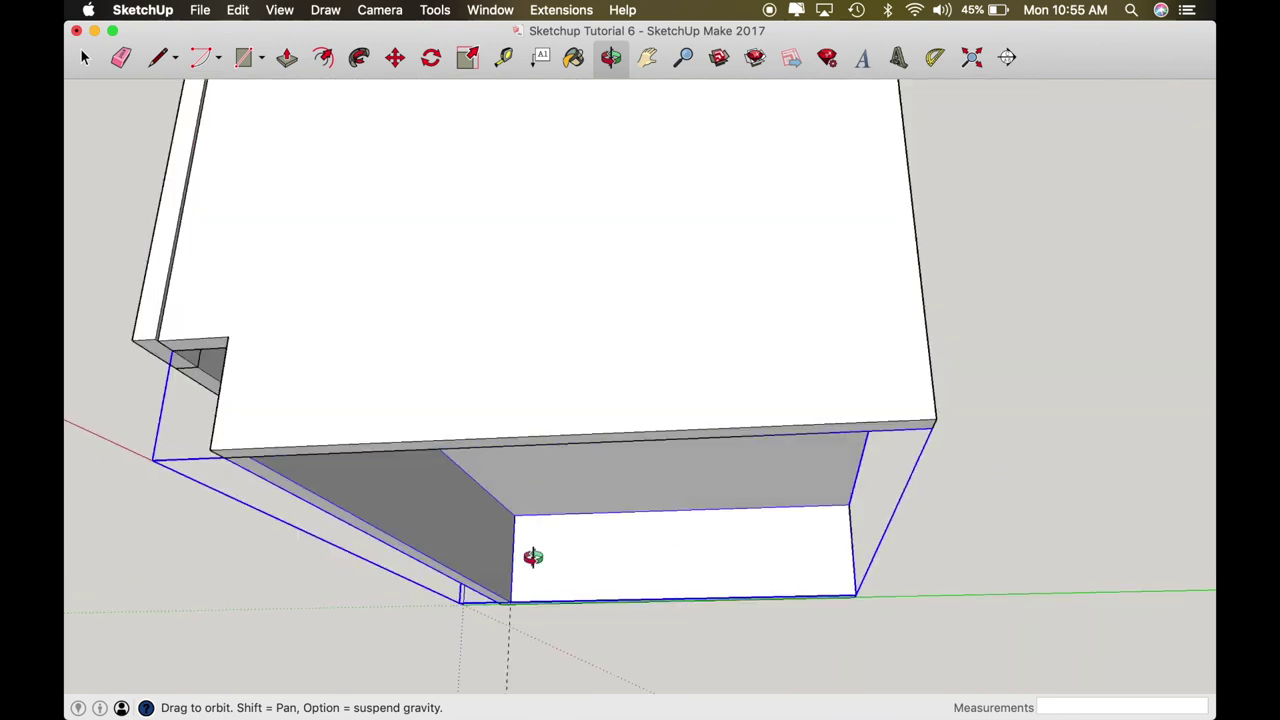
pyautogui.moveTo(533, 557); pyautogui.dragTo(366, 457)
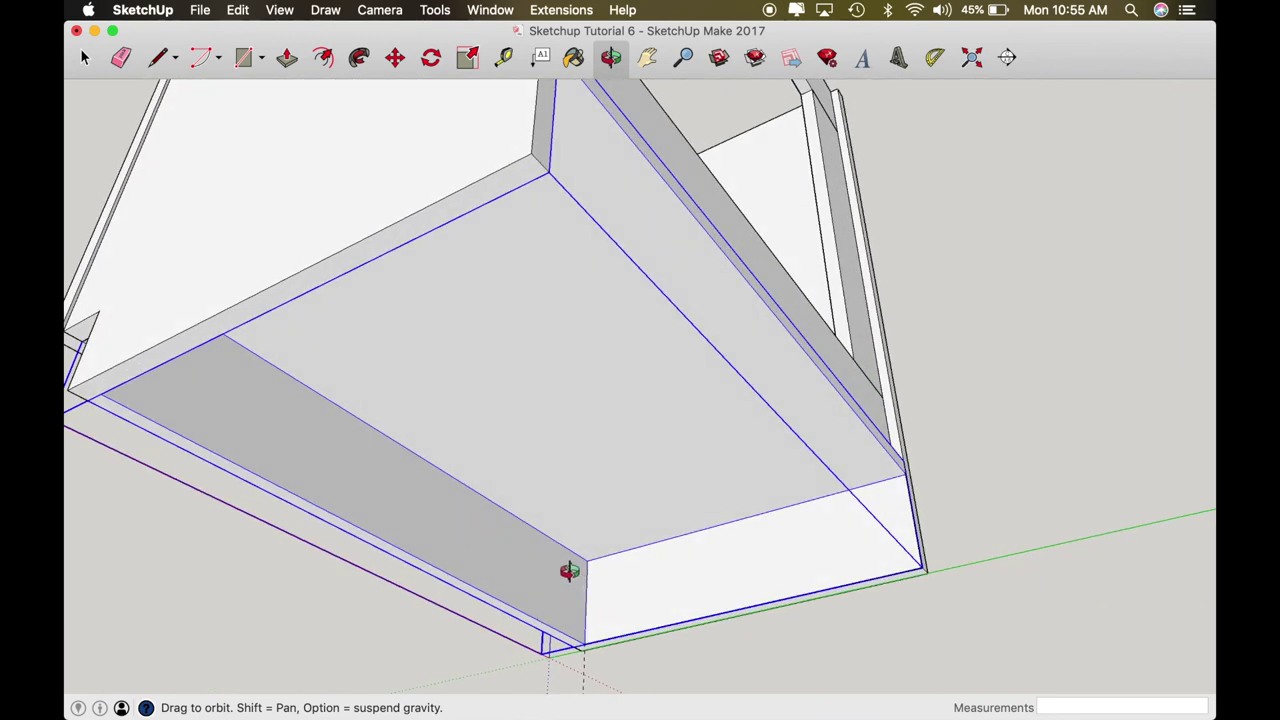
pyautogui.moveTo(400, 498); pyautogui.dragTo(800, 557)
pyautogui.moveTo(723, 491); pyautogui.dragTo(880, 534)
pyautogui.moveTo(734, 223); pyautogui.dragTo(760, 406)
pyautogui.scroll(-5, 728, 452)
pyautogui.scroll(-2, 728, 452)
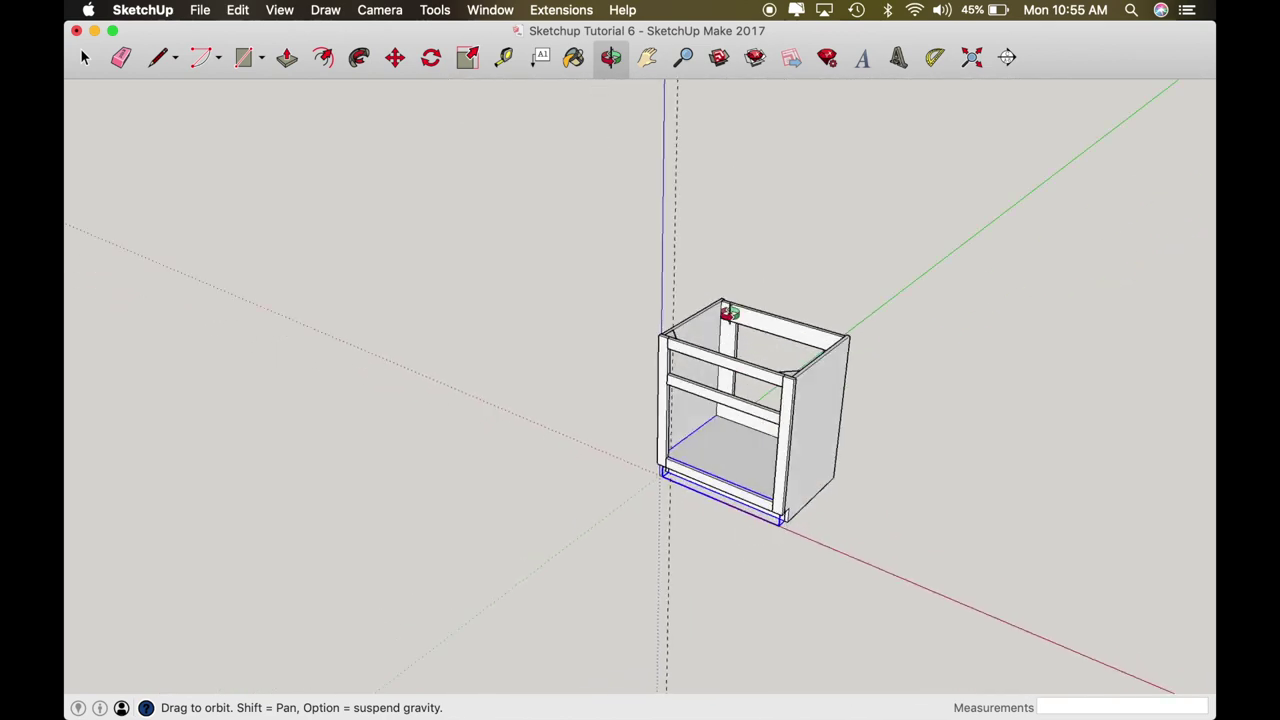
pyautogui.scroll(6, 730, 314)
pyautogui.moveTo(556, 467); pyautogui.dragTo(106, 437)
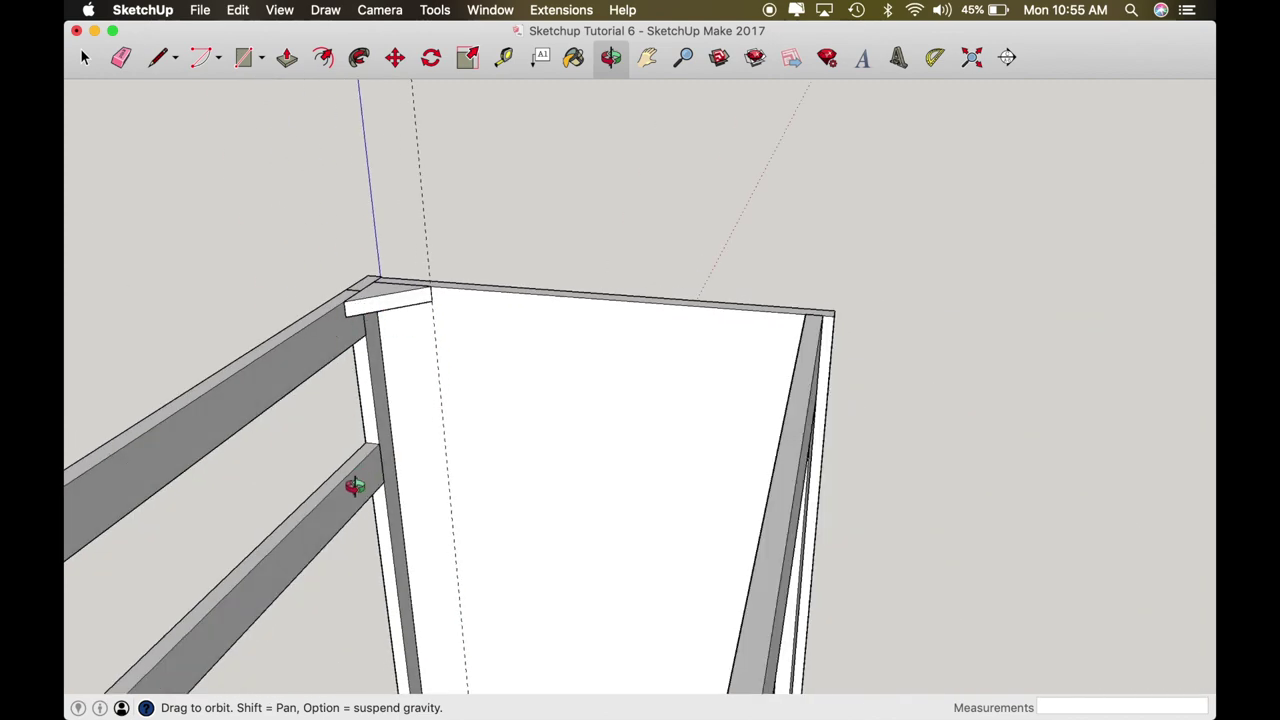
pyautogui.moveTo(383, 462); pyautogui.dragTo(671, 323)
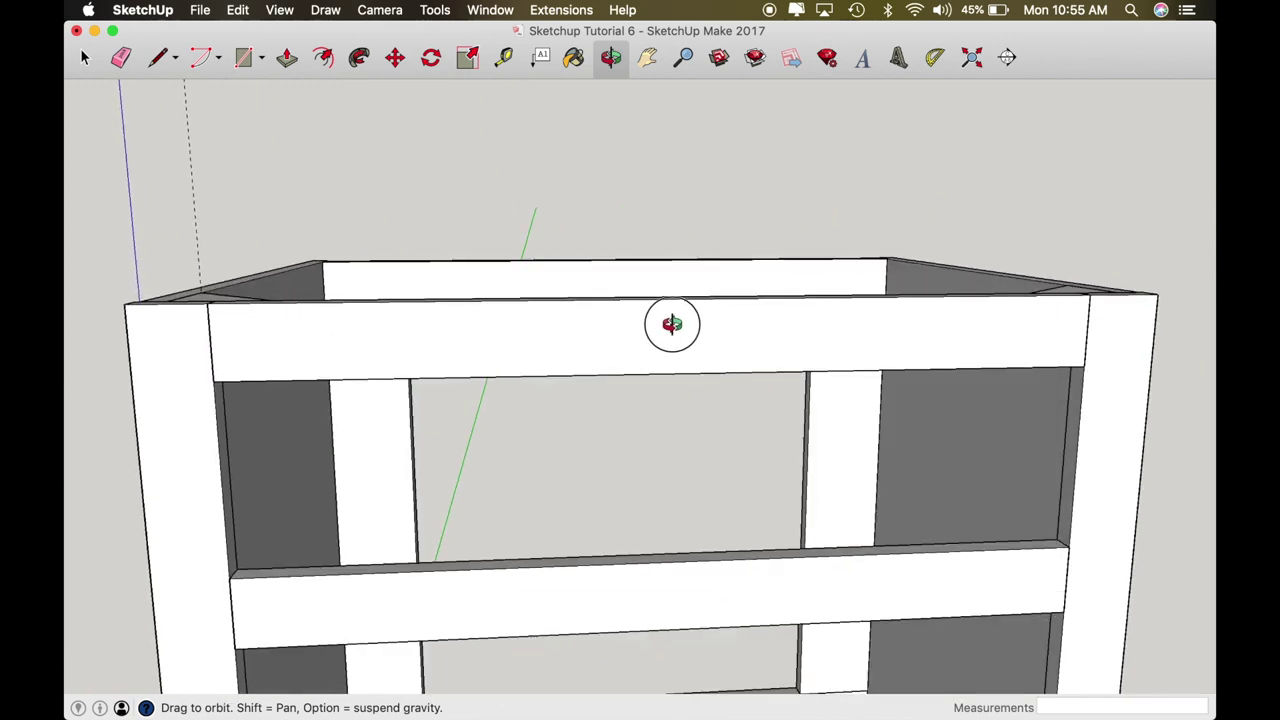
pyautogui.scroll(-5, 671, 320)
pyautogui.press('super+3')
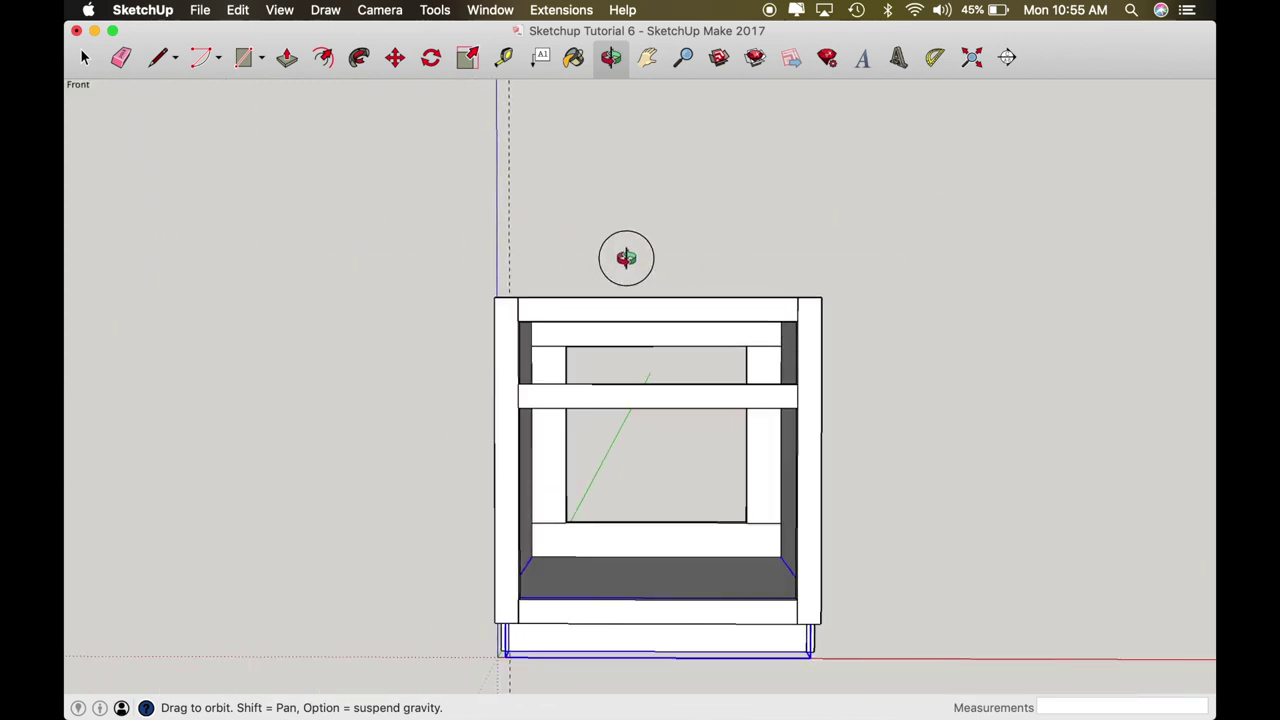
# Step: Switch to the Sketchup Tutorial 5 model and examine its cabinet's face frame, toe kick, underside and pocket-holed back
pyautogui.hotkey('ctrl', 'Up')
pyautogui.click(434, 252)
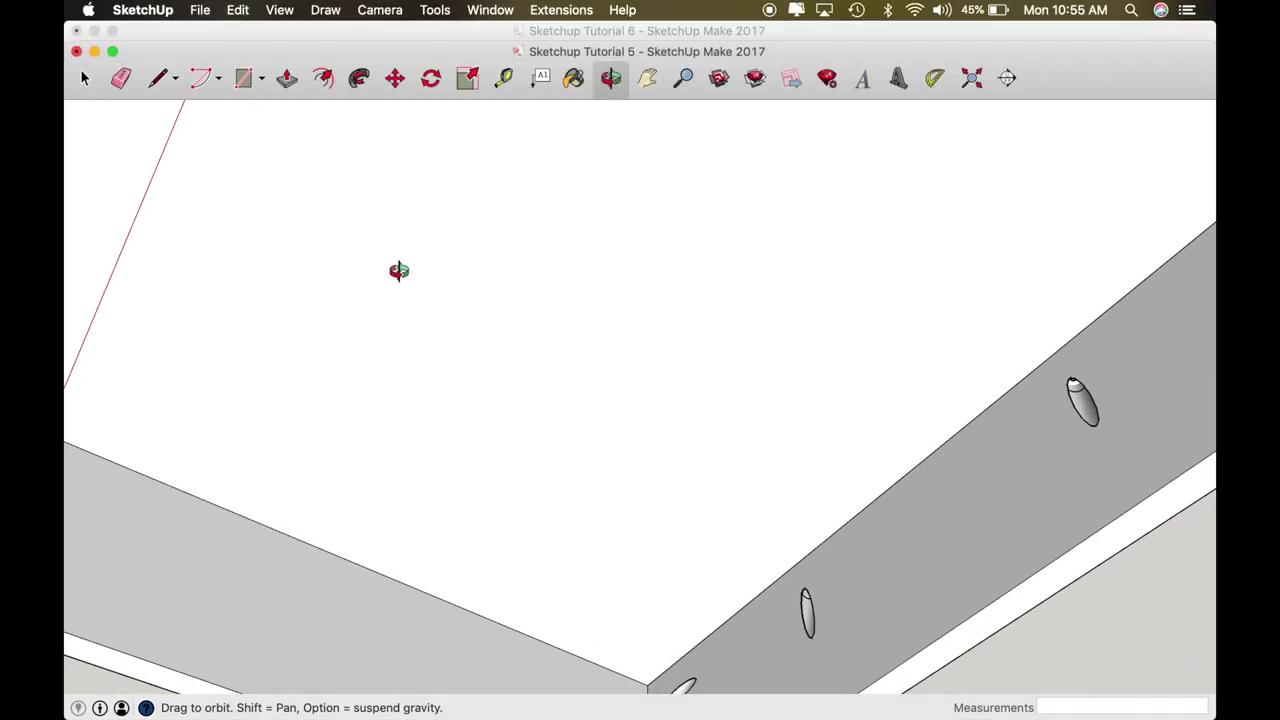
pyautogui.scroll(-10, 398, 270)
pyautogui.moveTo(400, 271); pyautogui.dragTo(403, 437)
pyautogui.scroll(3, 556, 349)
pyautogui.moveTo(556, 349); pyautogui.dragTo(472, 370)
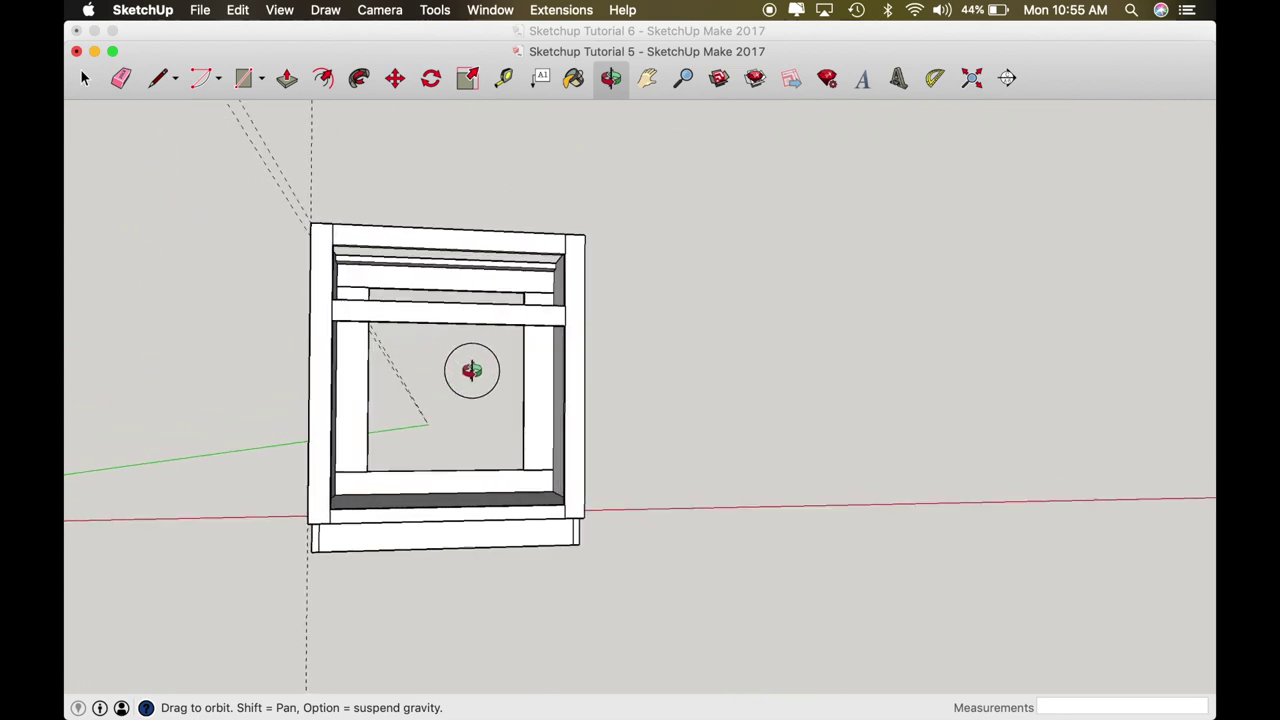
pyautogui.moveTo(563, 447); pyautogui.dragTo(564, 101)
pyautogui.moveTo(349, 423); pyautogui.dragTo(261, 333)
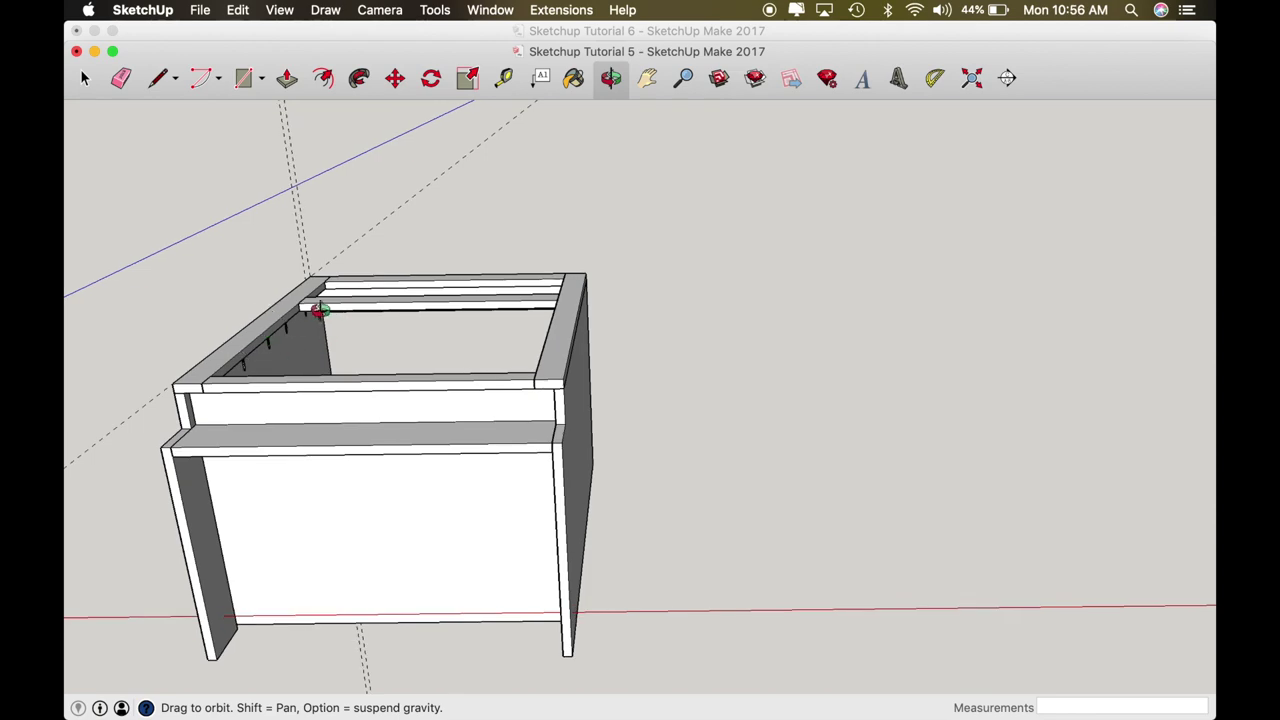
pyautogui.moveTo(343, 494); pyautogui.dragTo(387, 639)
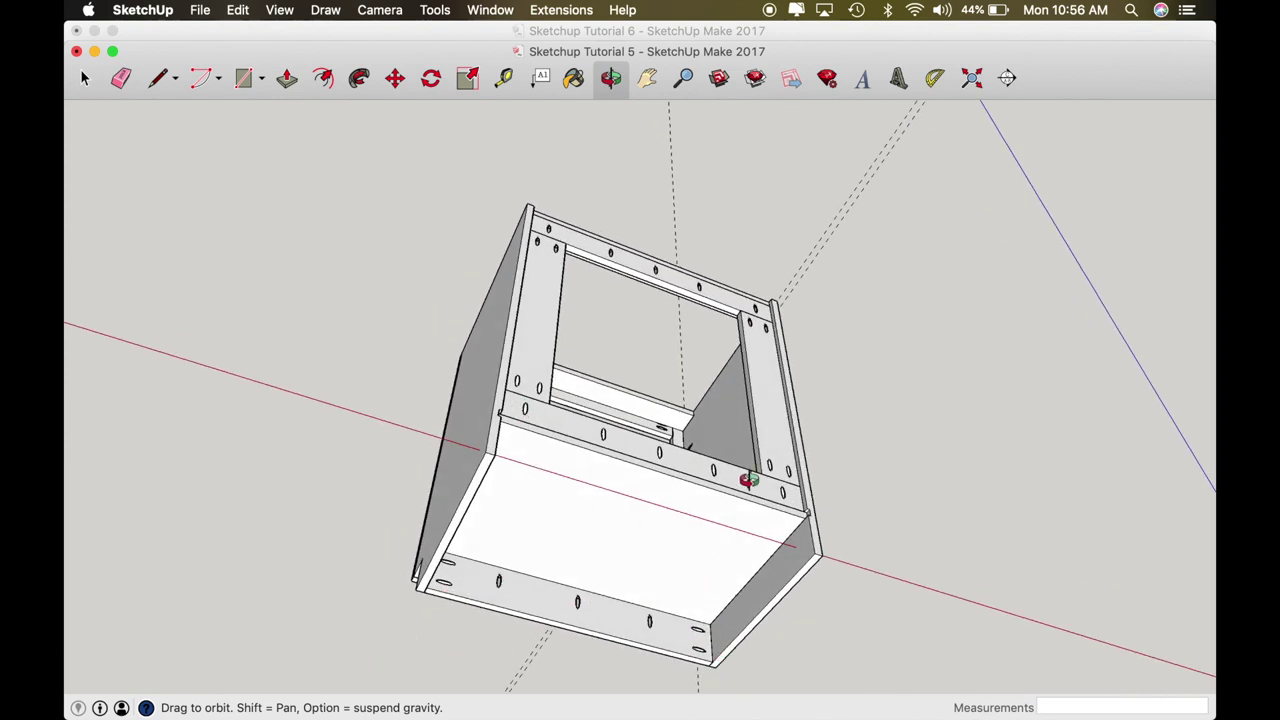
pyautogui.moveTo(694, 471); pyautogui.dragTo(570, 462)
pyautogui.moveTo(572, 338); pyautogui.dragTo(563, 517)
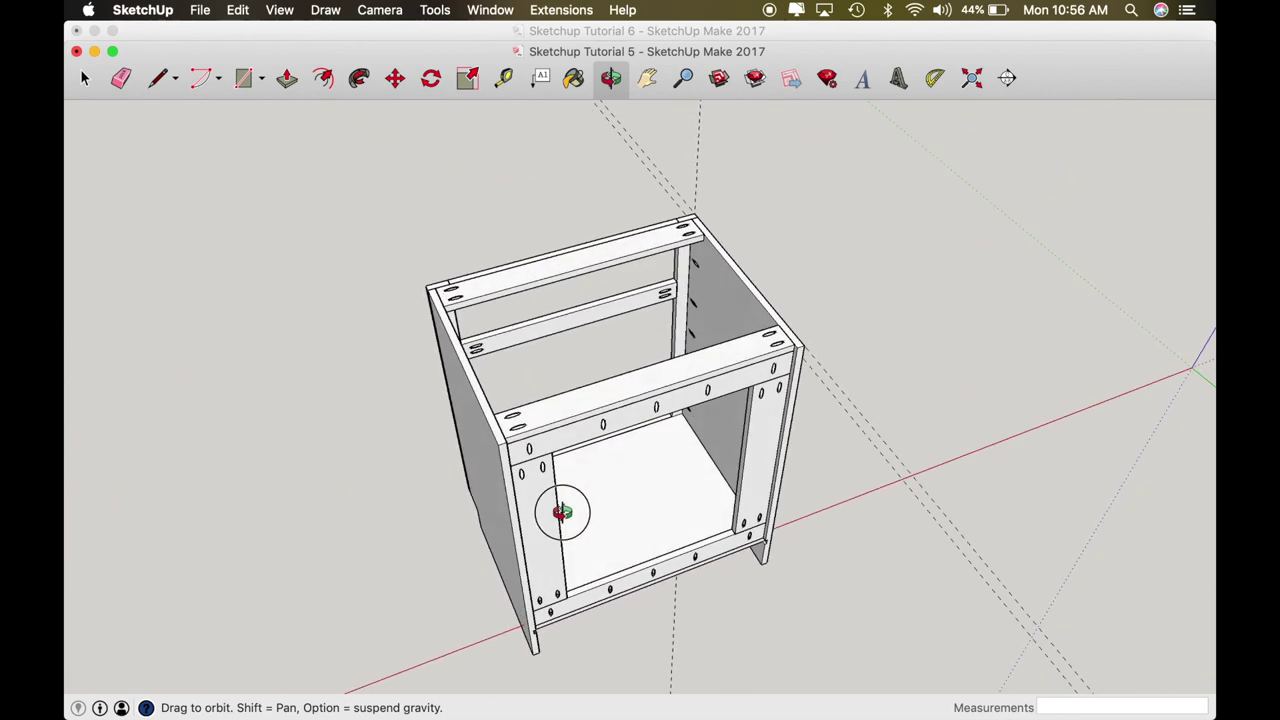
# Step: Examine the flat stretchers across the top of the cabinet and their pocket holes from the back, side and front
pyautogui.scroll(6, 514, 426)
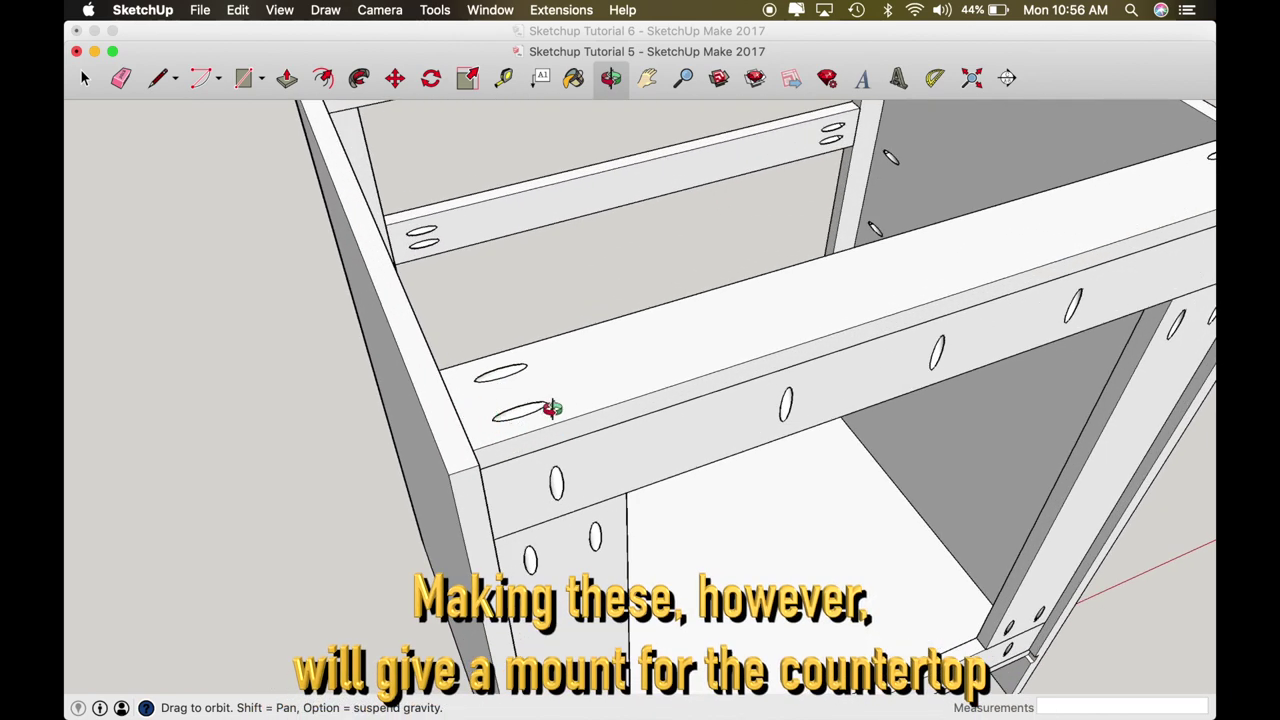
pyautogui.scroll(-6, 553, 409)
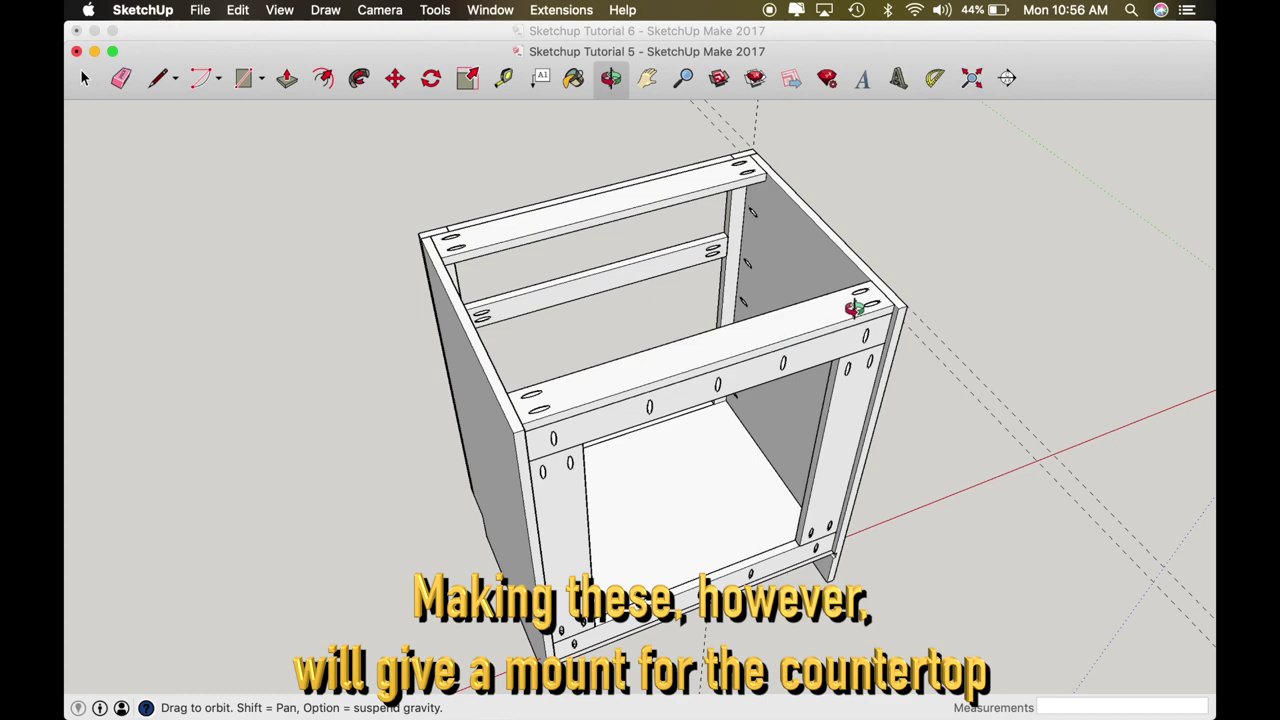
pyautogui.moveTo(443, 239); pyautogui.dragTo(593, 306)
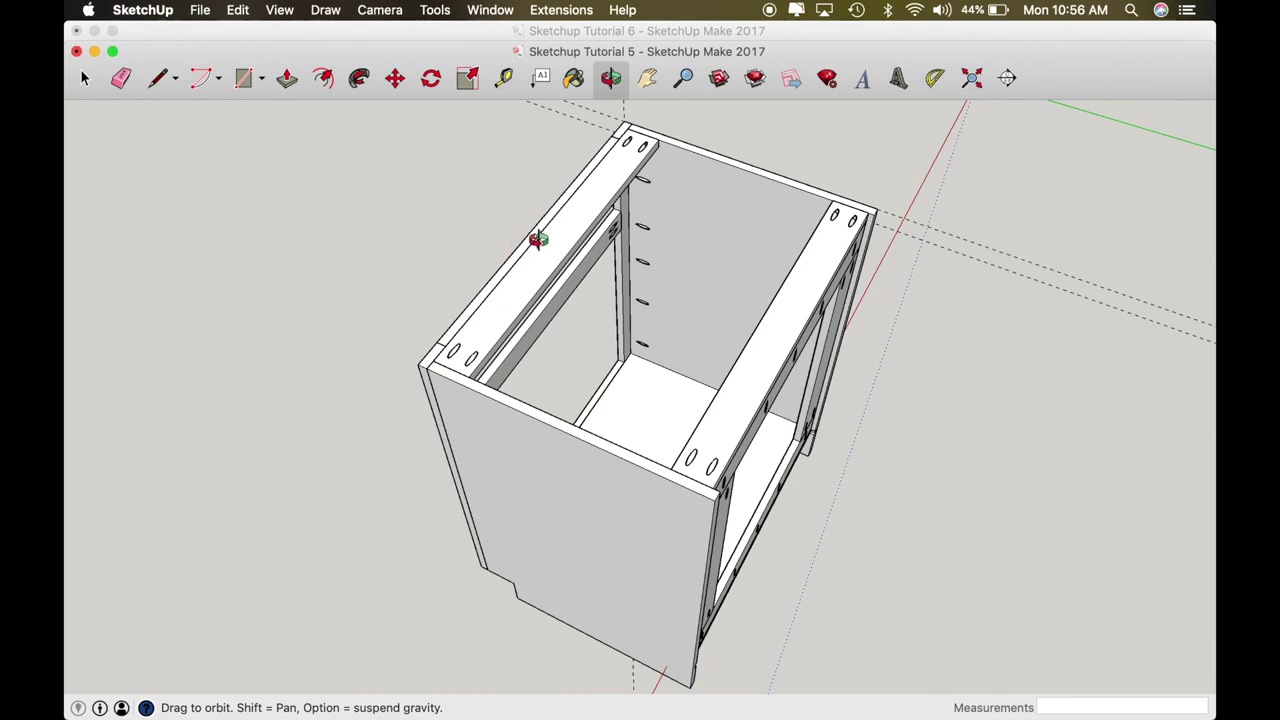
pyautogui.moveTo(540, 245); pyautogui.dragTo(863, 223)
pyautogui.moveTo(516, 303); pyautogui.dragTo(806, 143)
pyautogui.moveTo(569, 320); pyautogui.dragTo(681, 326)
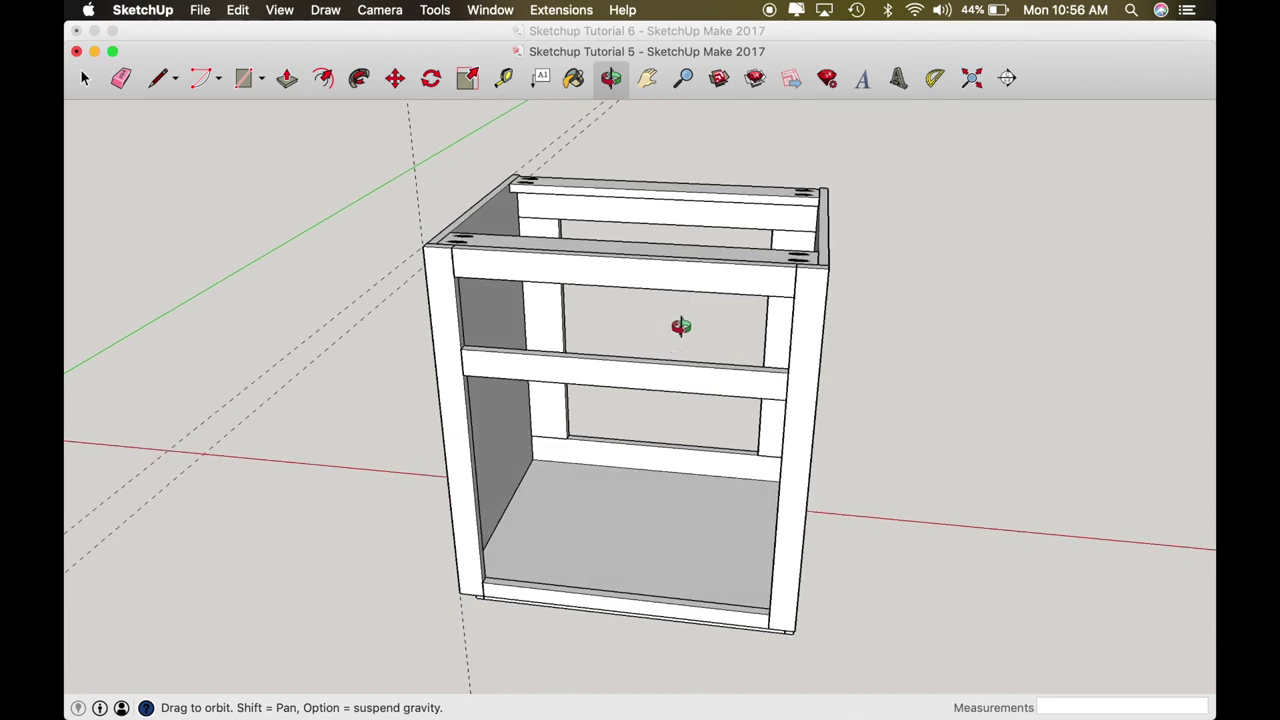
# Step: Undo the removal of the drawers and examine the three pulled-out drawers and their slides from both sides
pyautogui.press('super+z')
pyautogui.moveTo(682, 356); pyautogui.dragTo(938, 305)
pyautogui.moveTo(656, 328); pyautogui.dragTo(766, 309)
pyautogui.moveTo(630, 312)
pyautogui.mouseDown()
pyautogui.moveTo(646, 149)
pyautogui.moveTo(626, 298)
pyautogui.mouseUp()
pyautogui.moveTo(679, 459); pyautogui.dragTo(497, 429)
pyautogui.moveTo(624, 437); pyautogui.dragTo(675, 387)
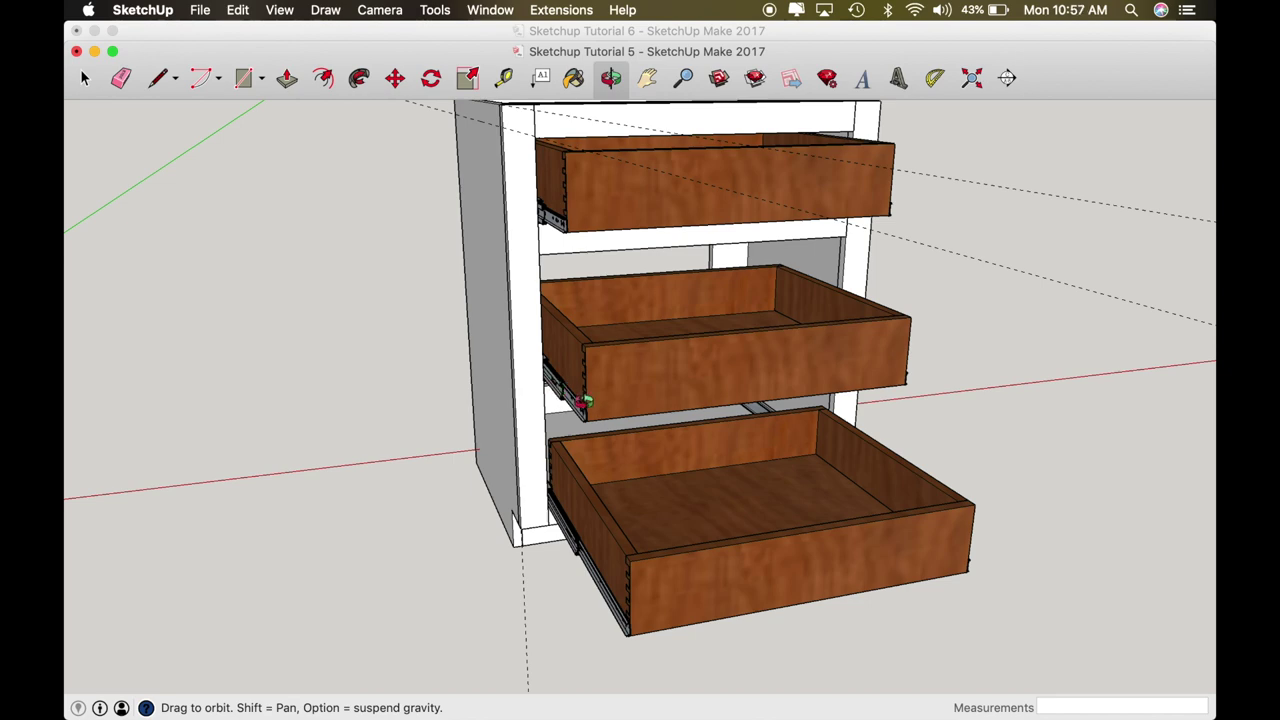
pyautogui.moveTo(614, 398); pyautogui.dragTo(431, 424)
pyautogui.moveTo(650, 401); pyautogui.dragTo(857, 362)
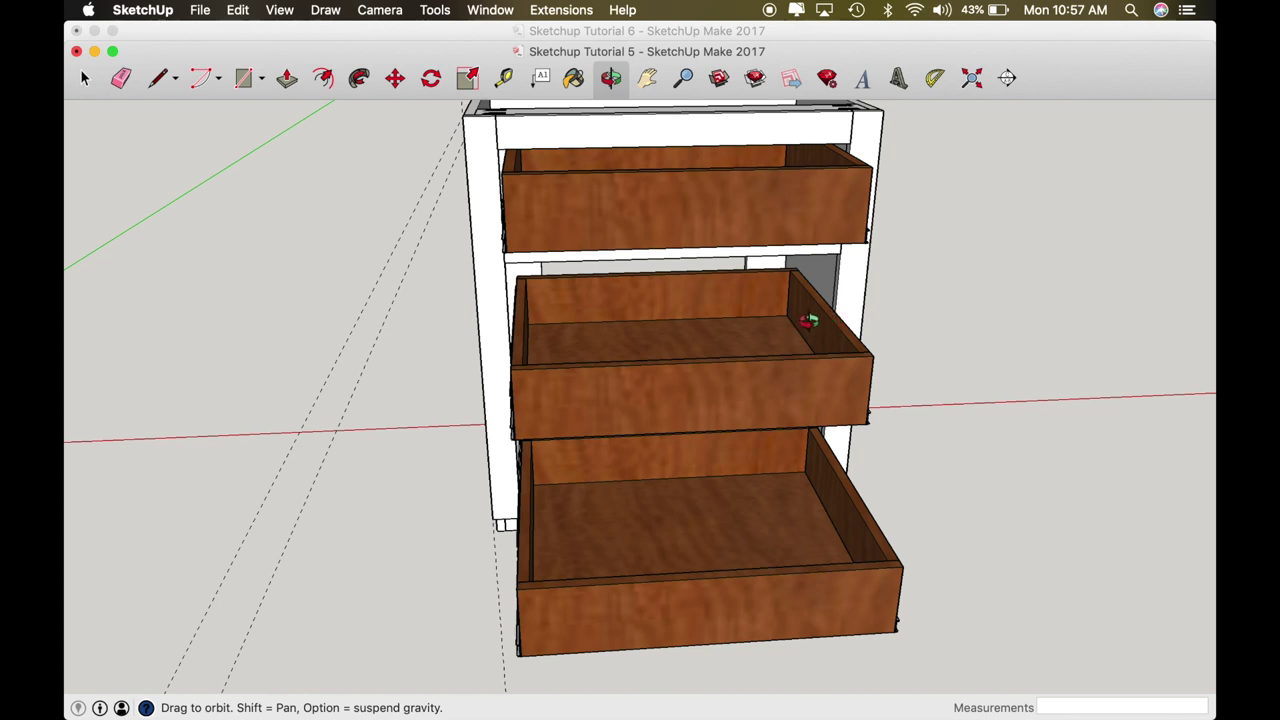
pyautogui.moveTo(808, 327); pyautogui.dragTo(607, 320)
pyautogui.moveTo(731, 422)
pyautogui.mouseDown()
pyautogui.moveTo(689, 391)
pyautogui.moveTo(752, 418)
pyautogui.mouseUp()
pyautogui.moveTo(686, 442); pyautogui.dragTo(884, 410)
pyautogui.moveTo(676, 369); pyautogui.dragTo(771, 357)
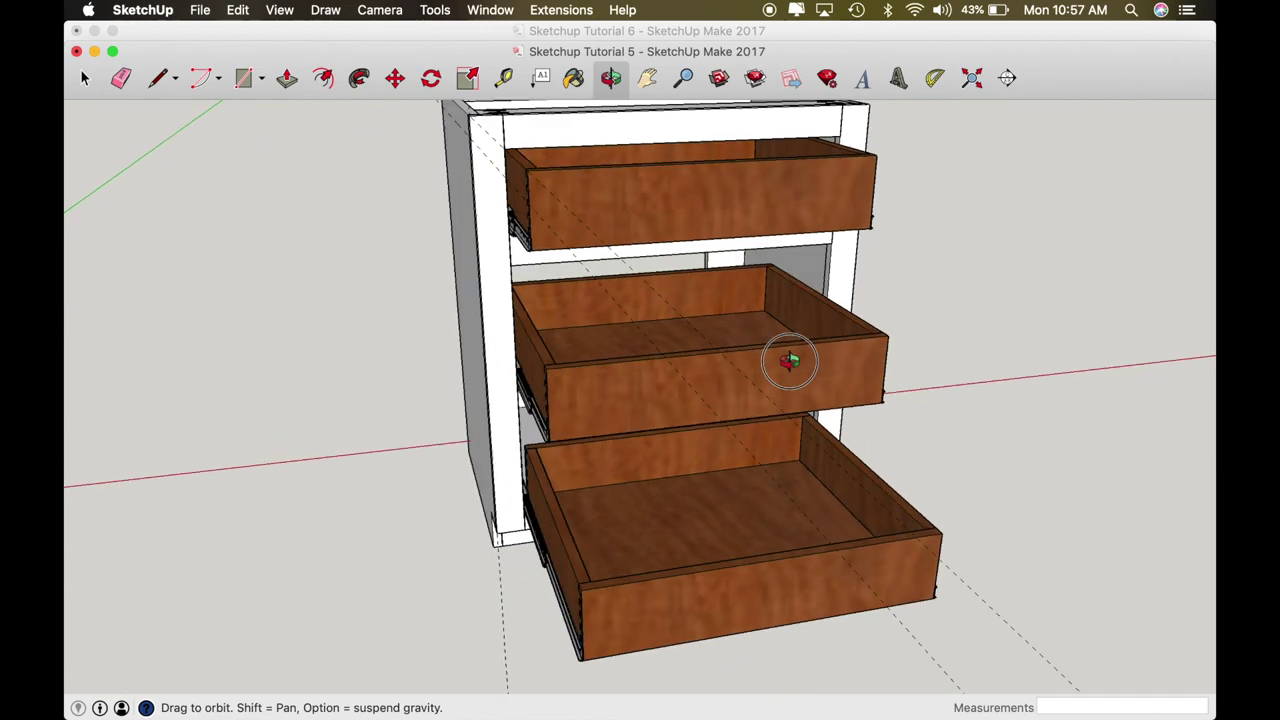